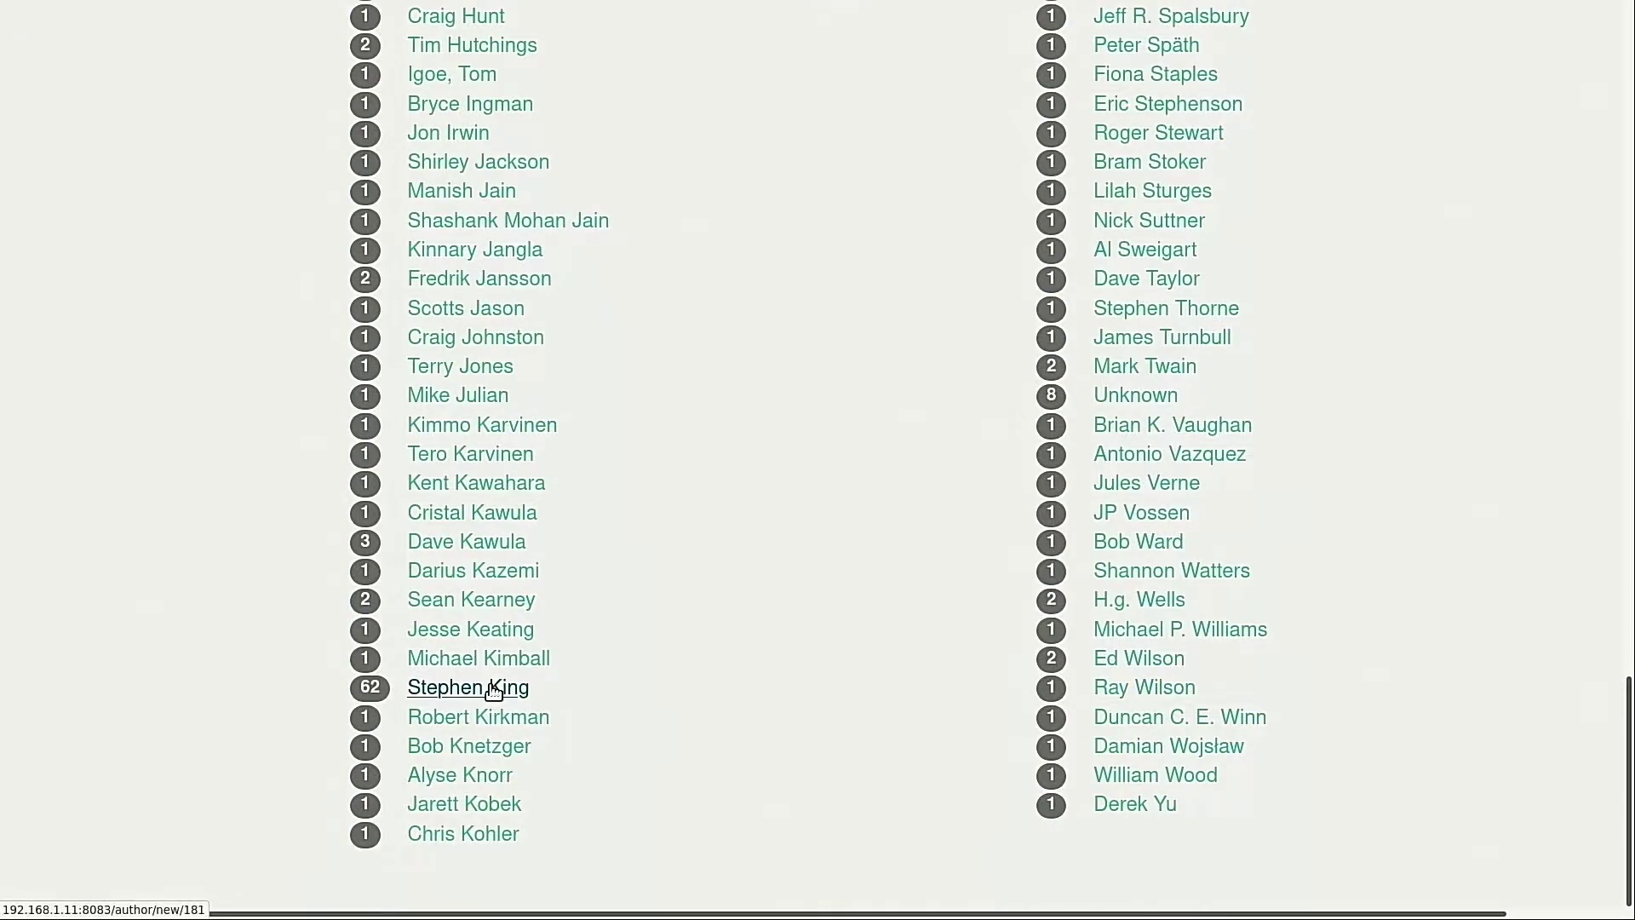
From Stephen King's author page, open The waste lands and reveal its MOBI and EPUB download formats
click(500, 684)
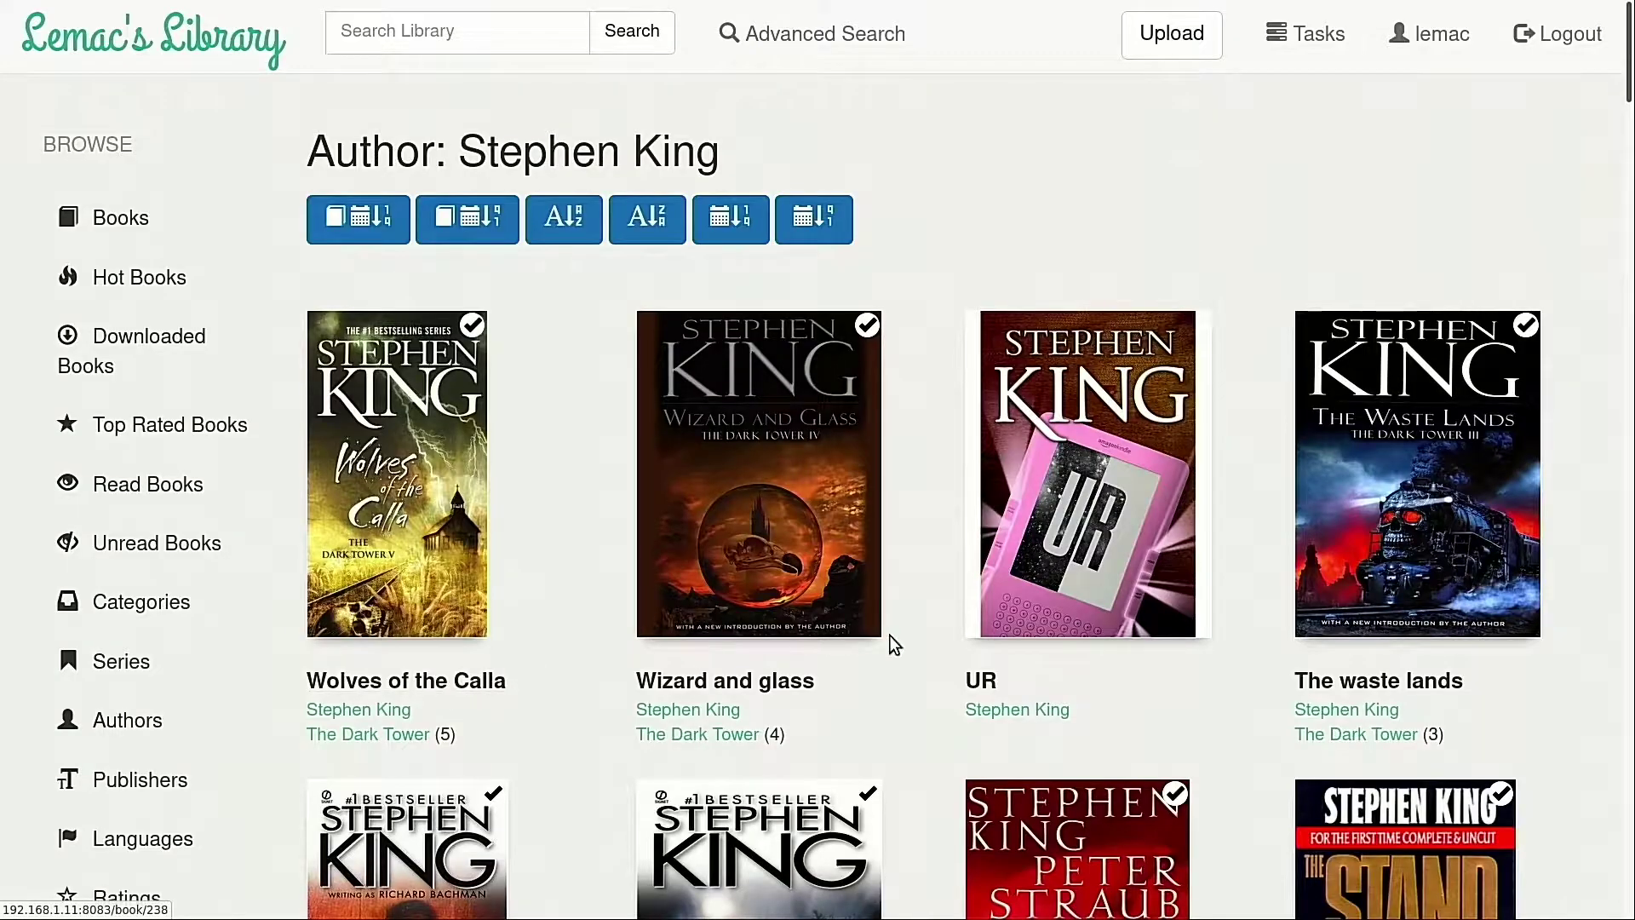
scroll(887, 642, down, 10)
scroll(891, 635, down, 4)
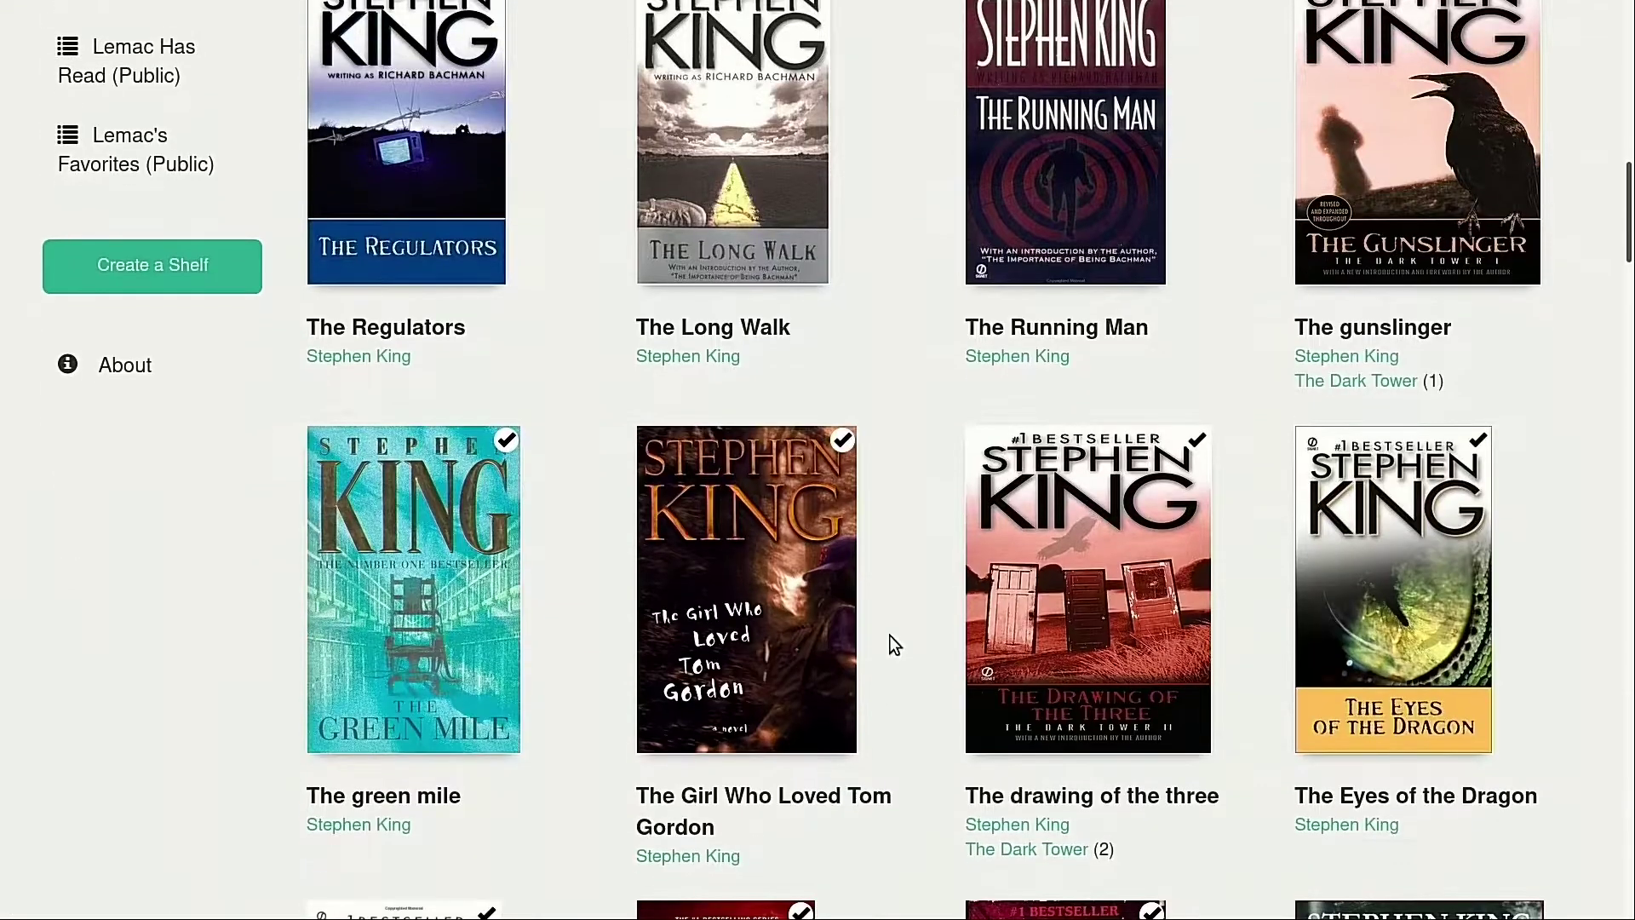
scroll(891, 635, up, 12)
scroll(891, 634, up, 2)
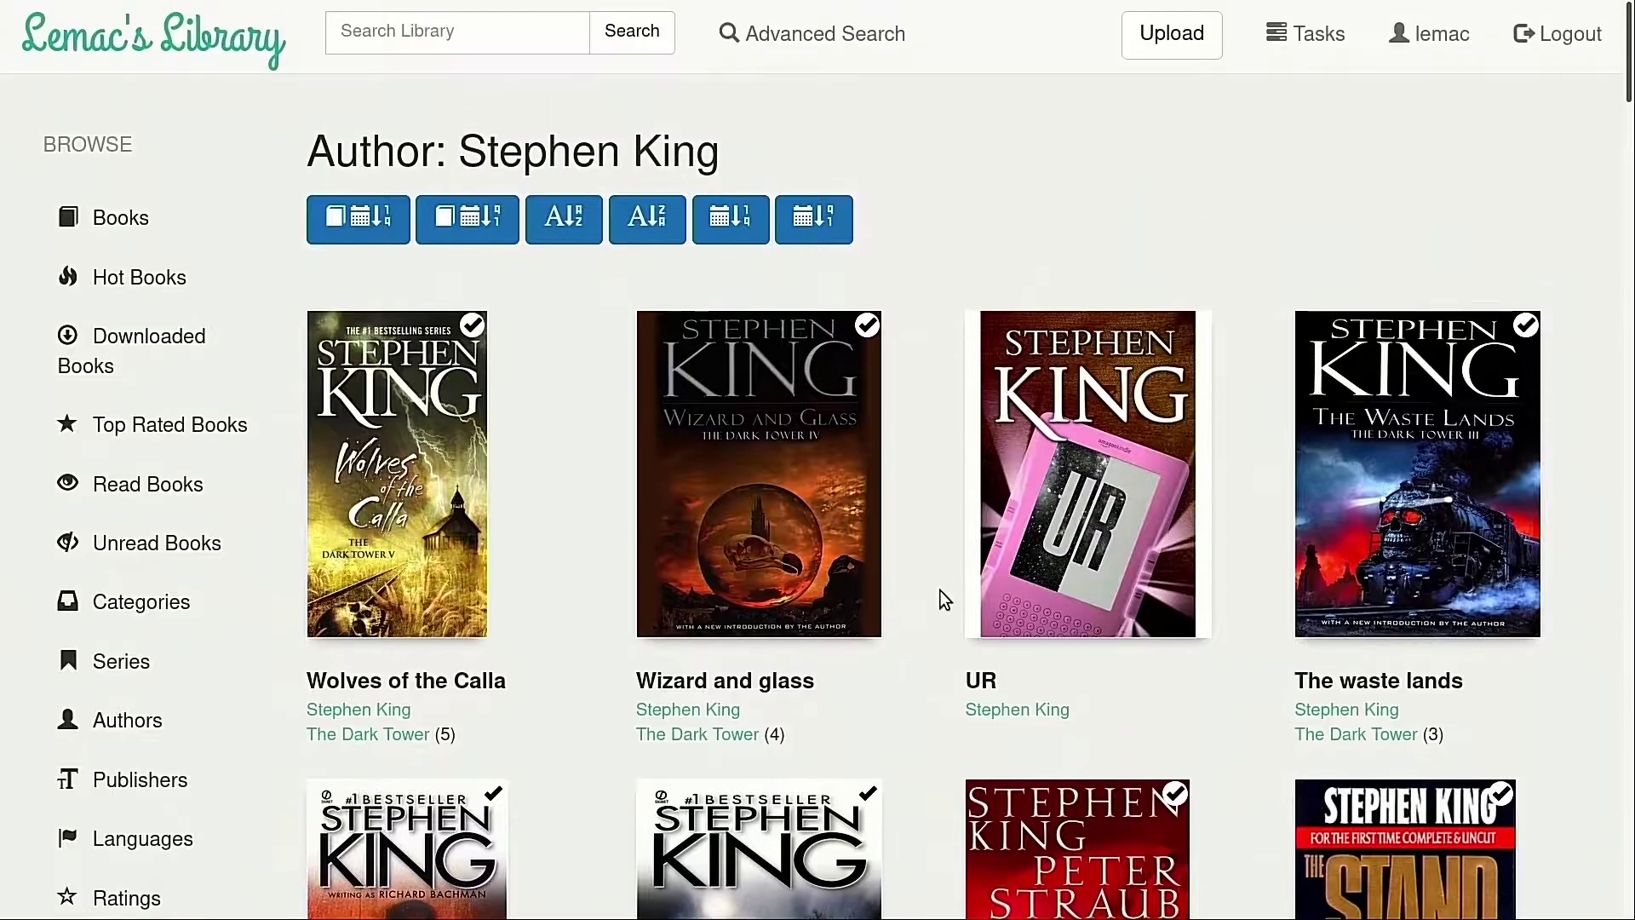
click(1392, 441)
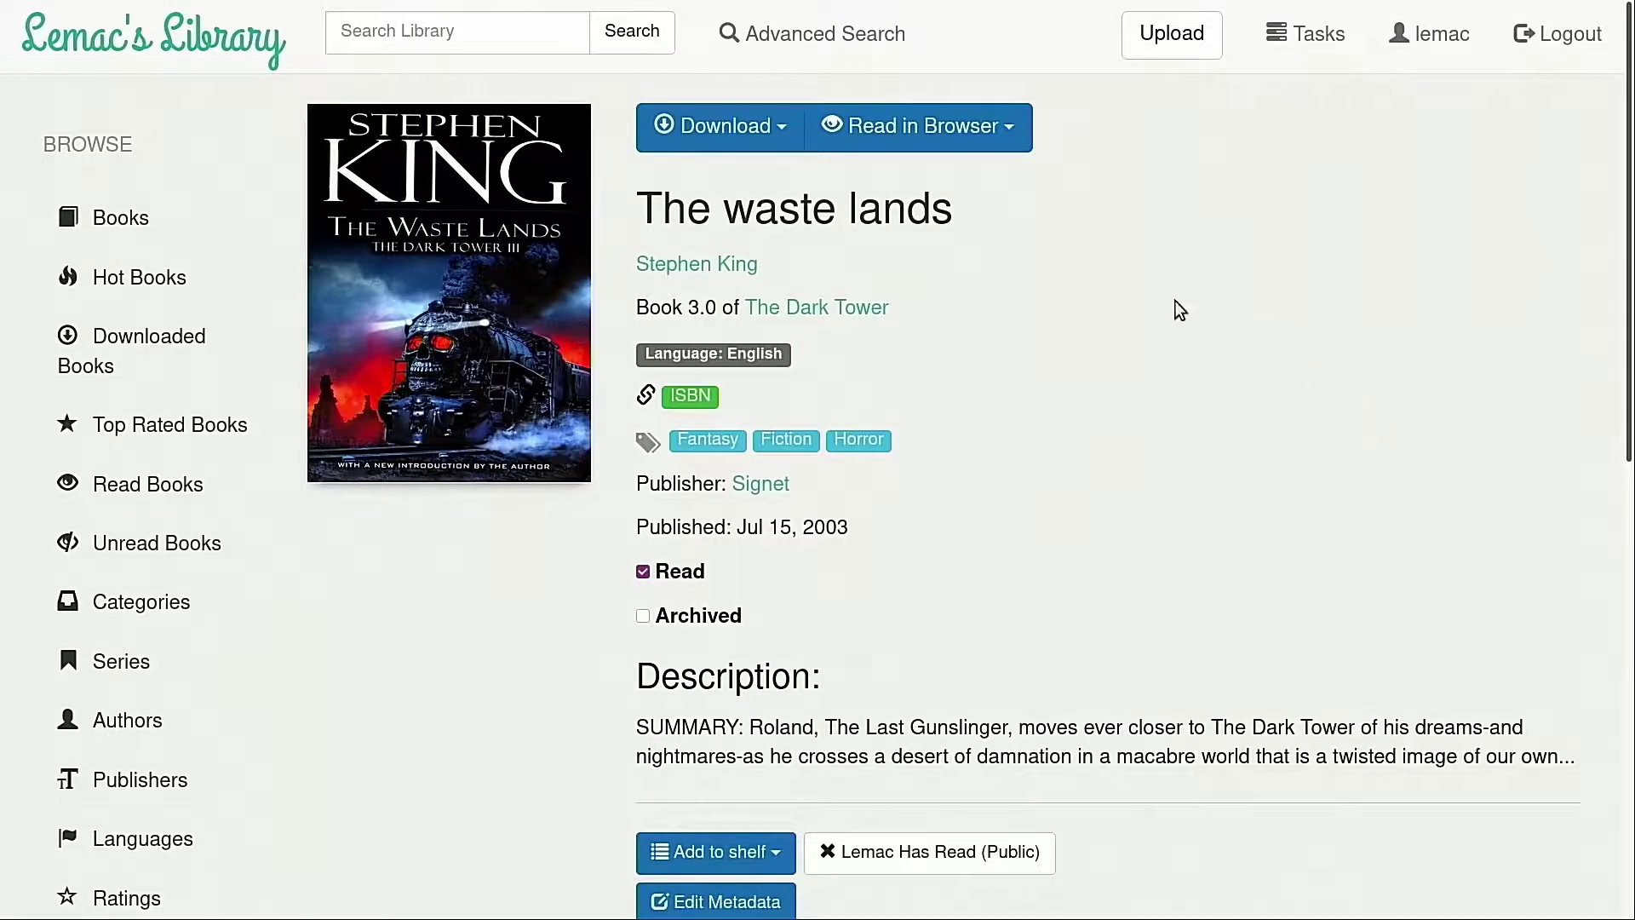
scroll(960, 621, down, 4)
scroll(959, 618, up, 2)
scroll(960, 617, up, 1)
click(778, 146)
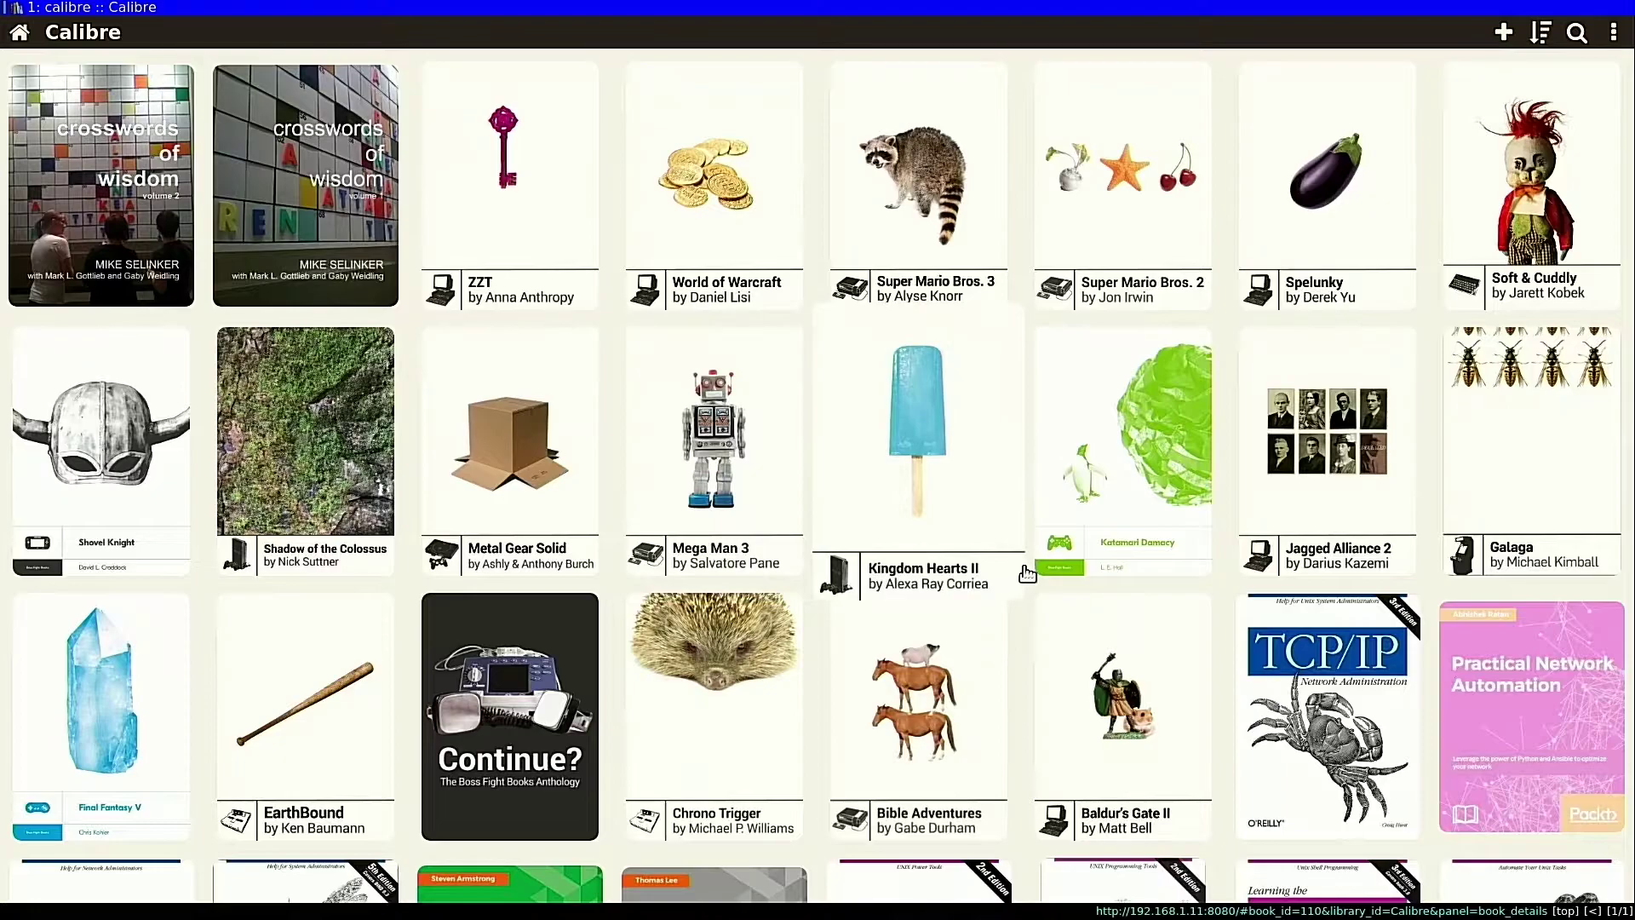
Scroll to the bottom of the content server's book grid and load more books with Show more books
scroll(943, 584, down, 12)
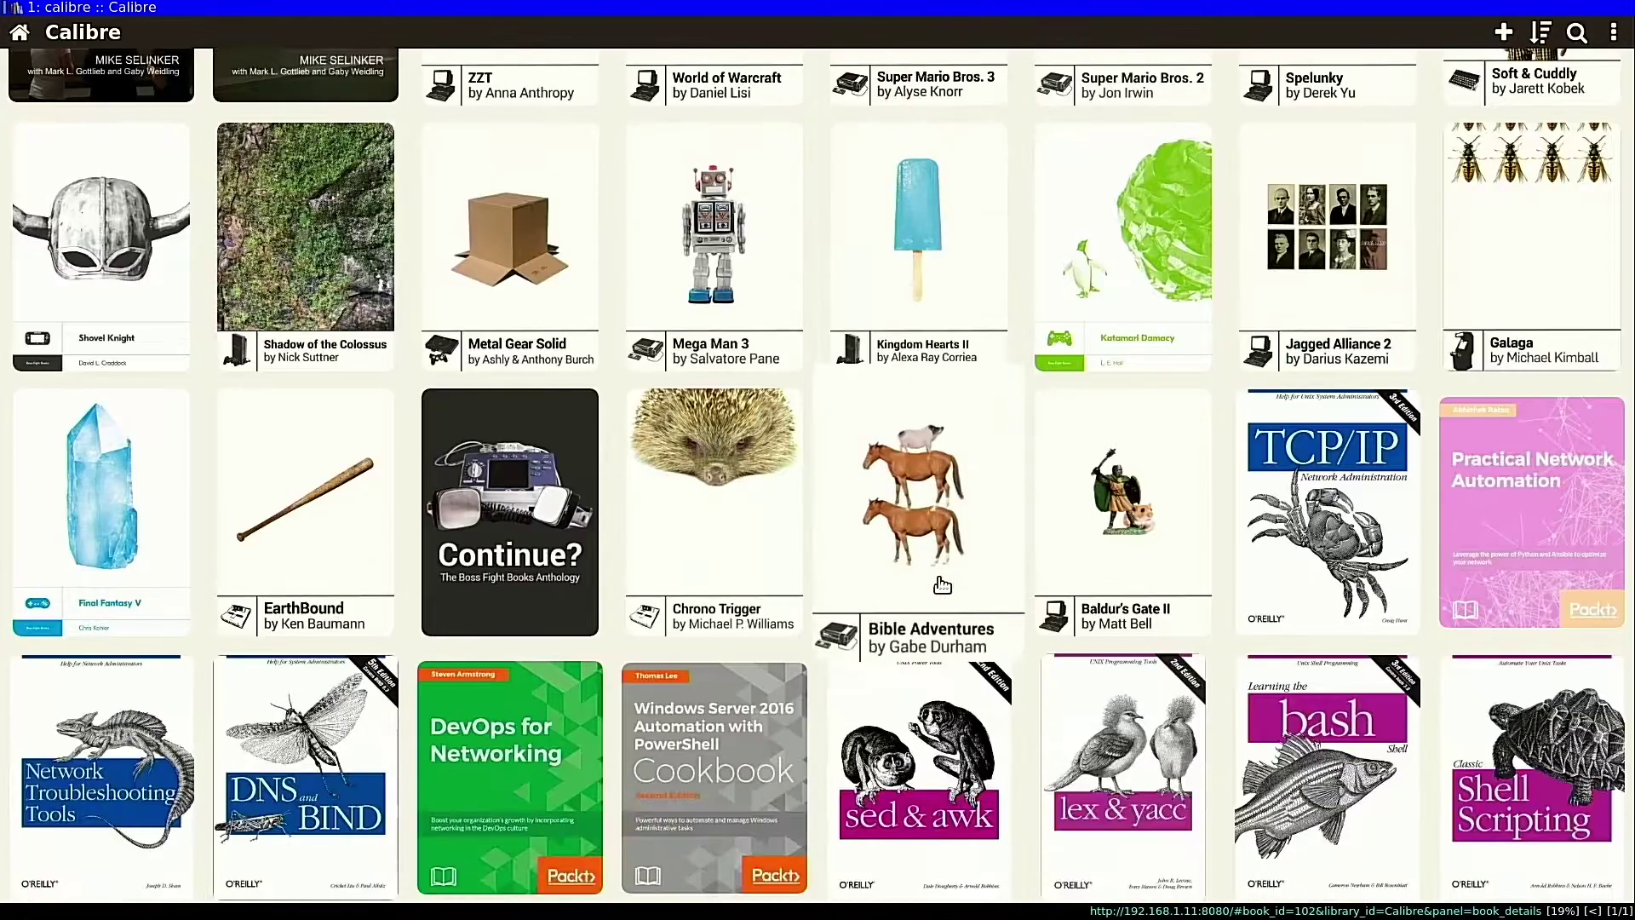
scroll(943, 585, down, 1)
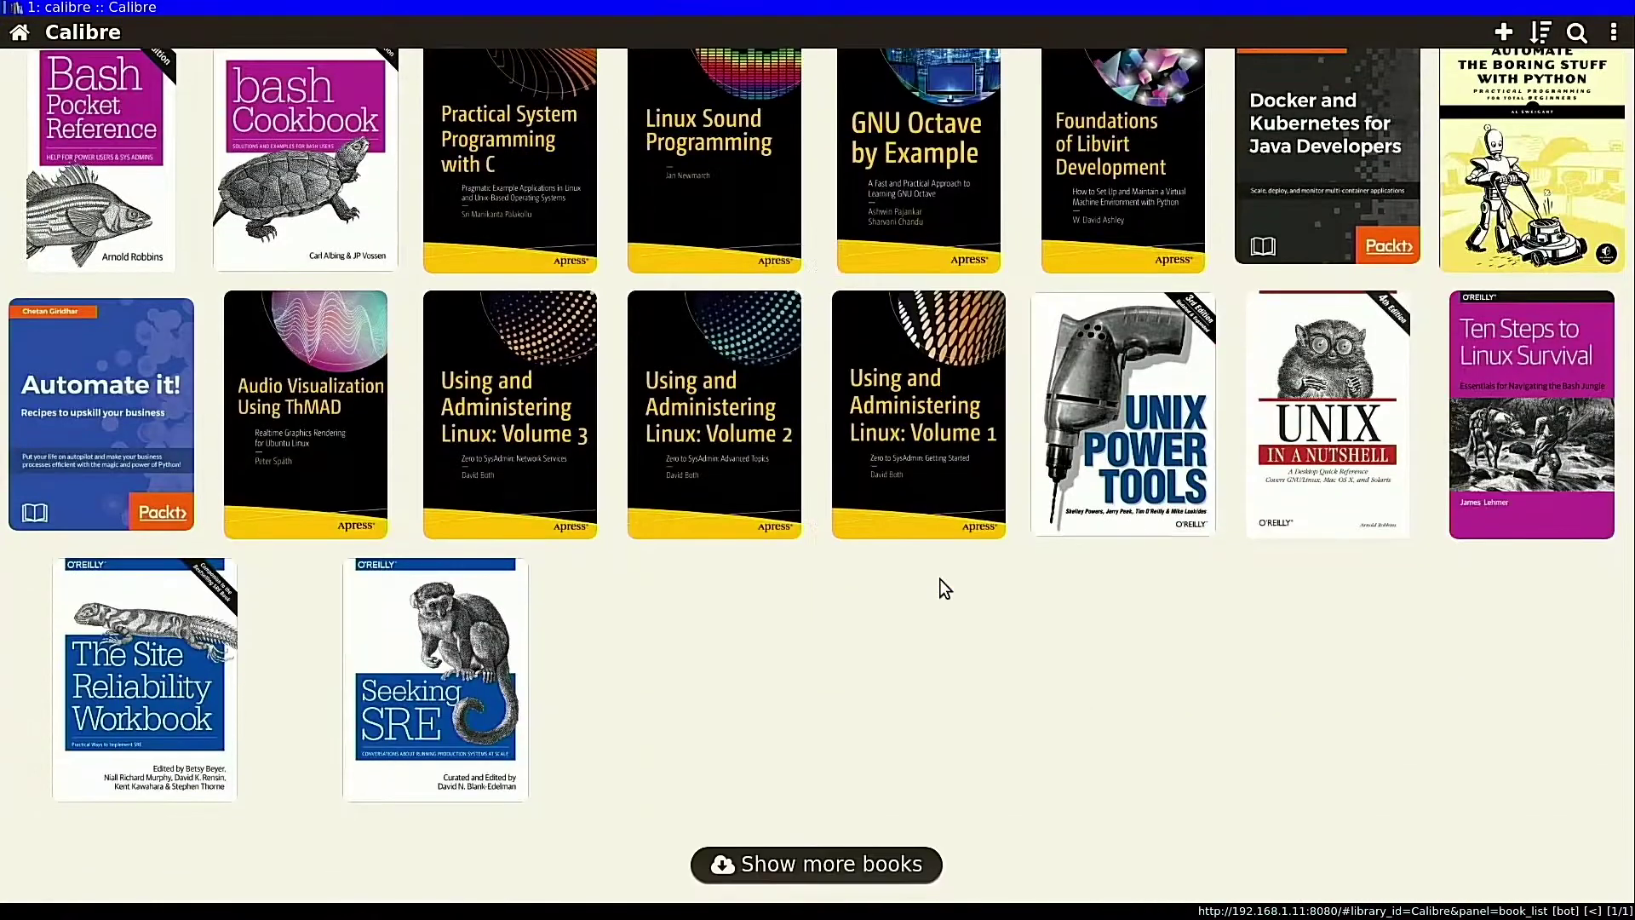
click(741, 865)
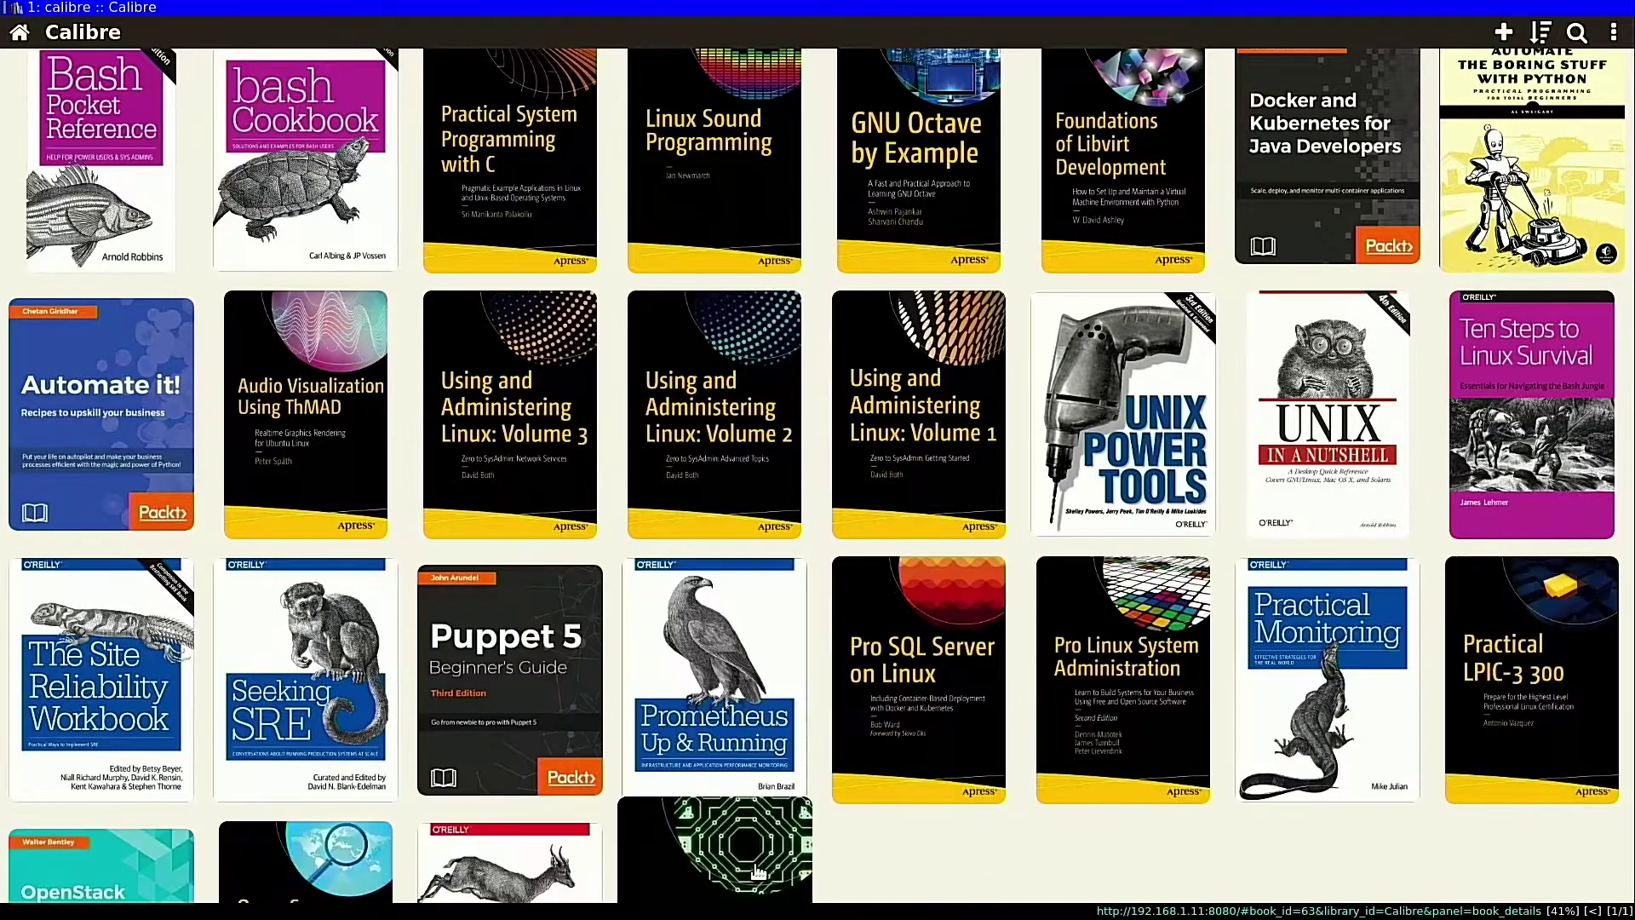
scroll(763, 846, up, 15)
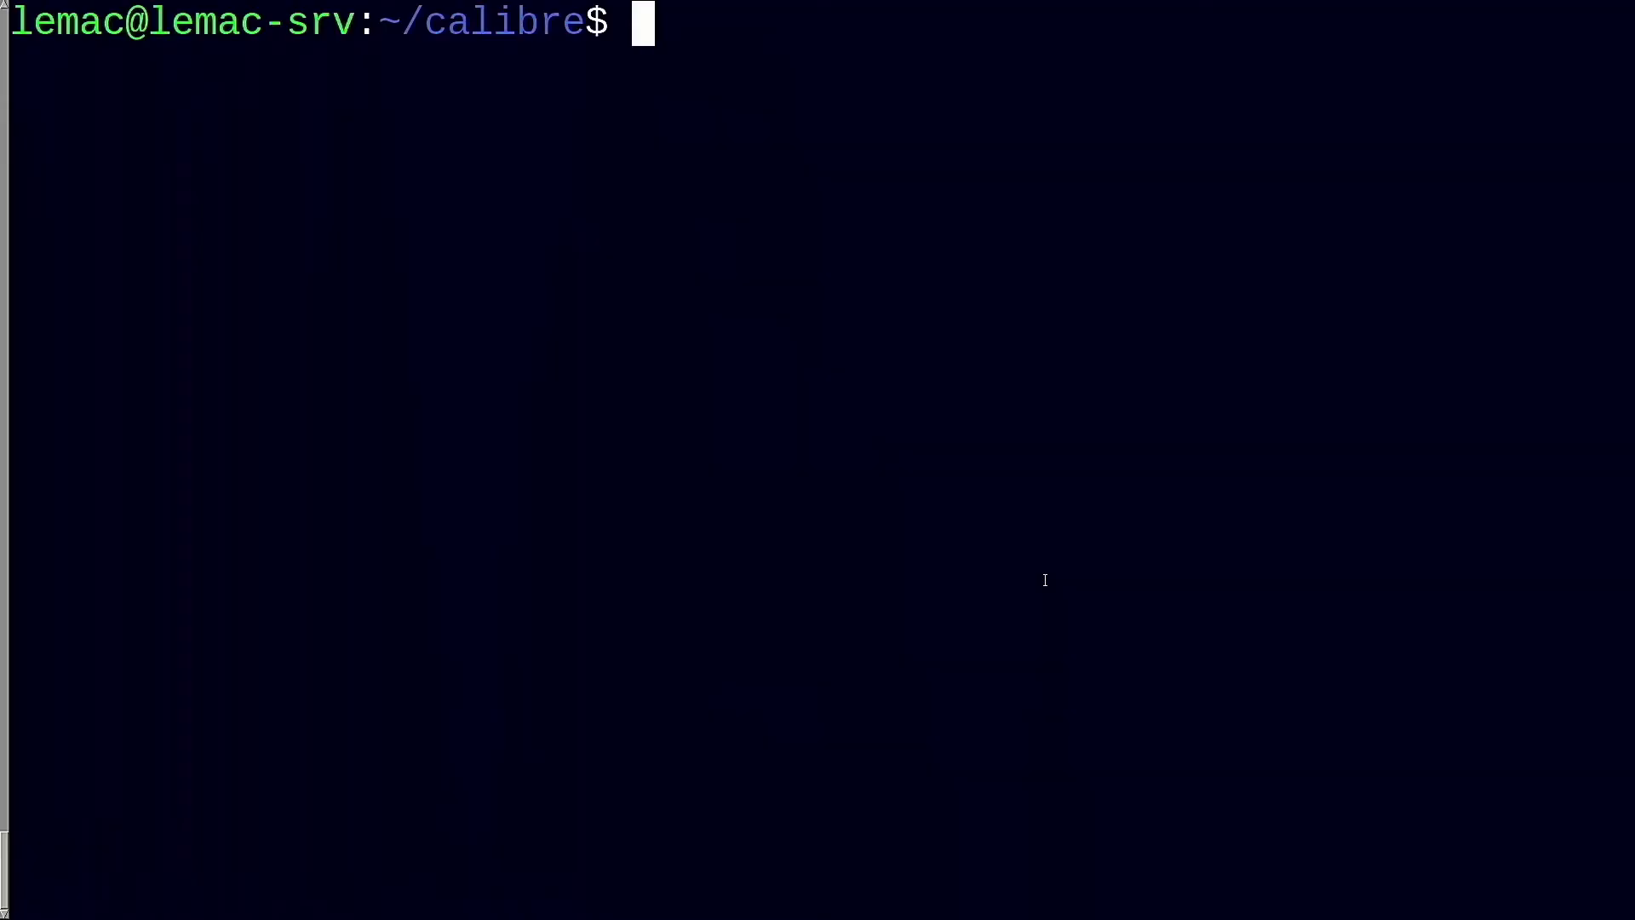
Install the xdg-utils package with apt, confirming with y
text(sudo apt install xd)
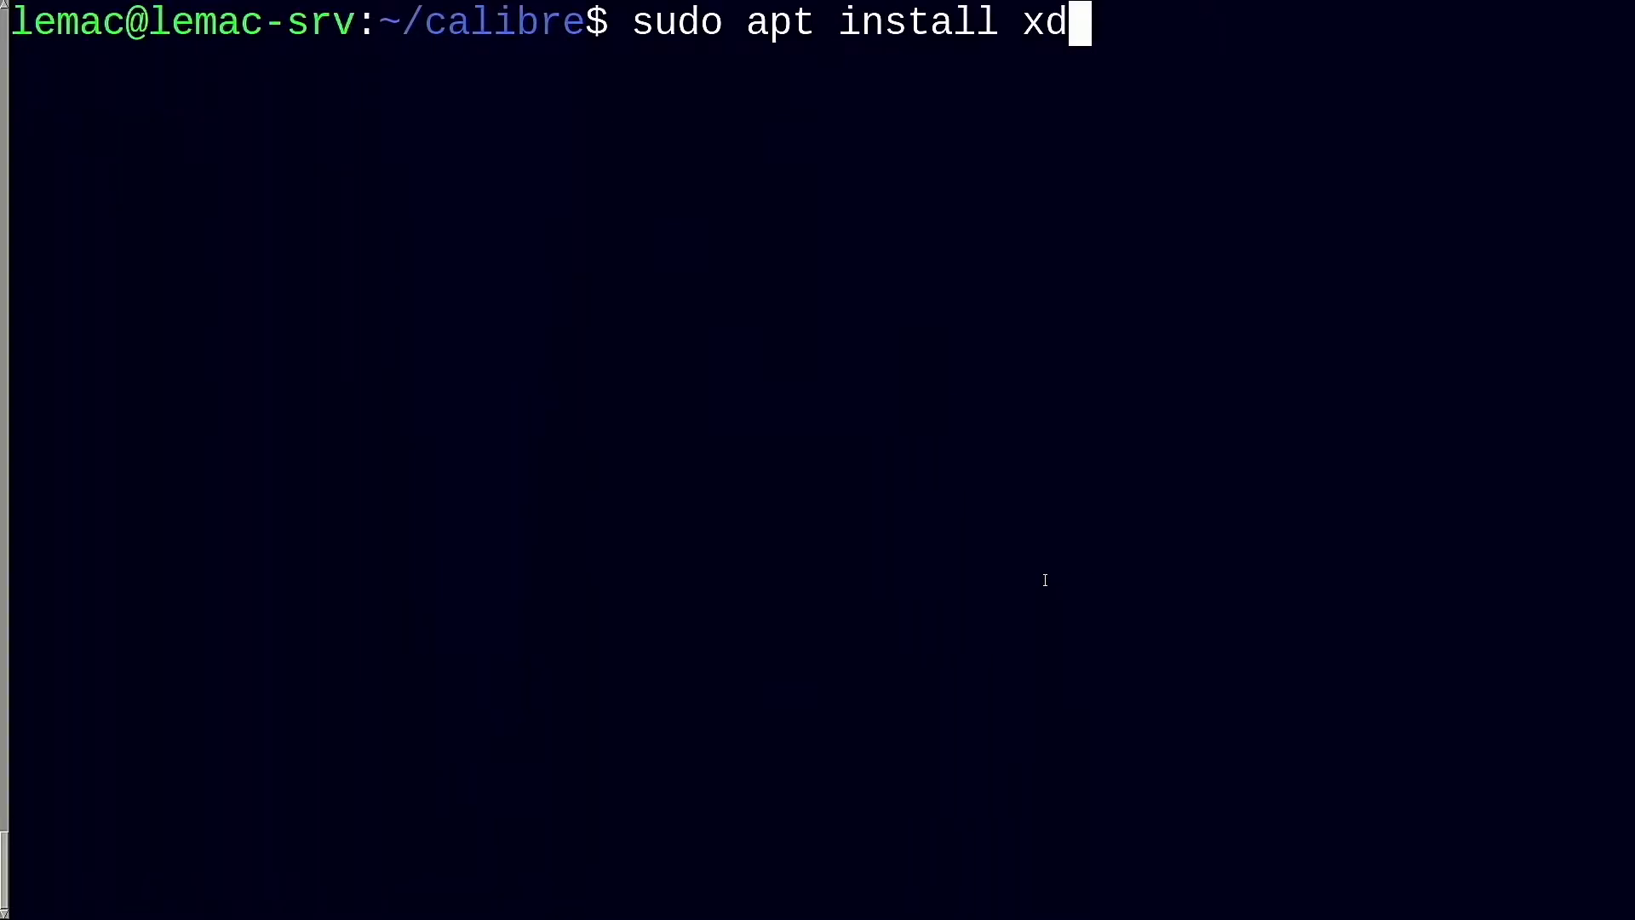
text(g-u)
key(Tab)
key(Tab)
key(Tab)
text(t)
key(Tab)
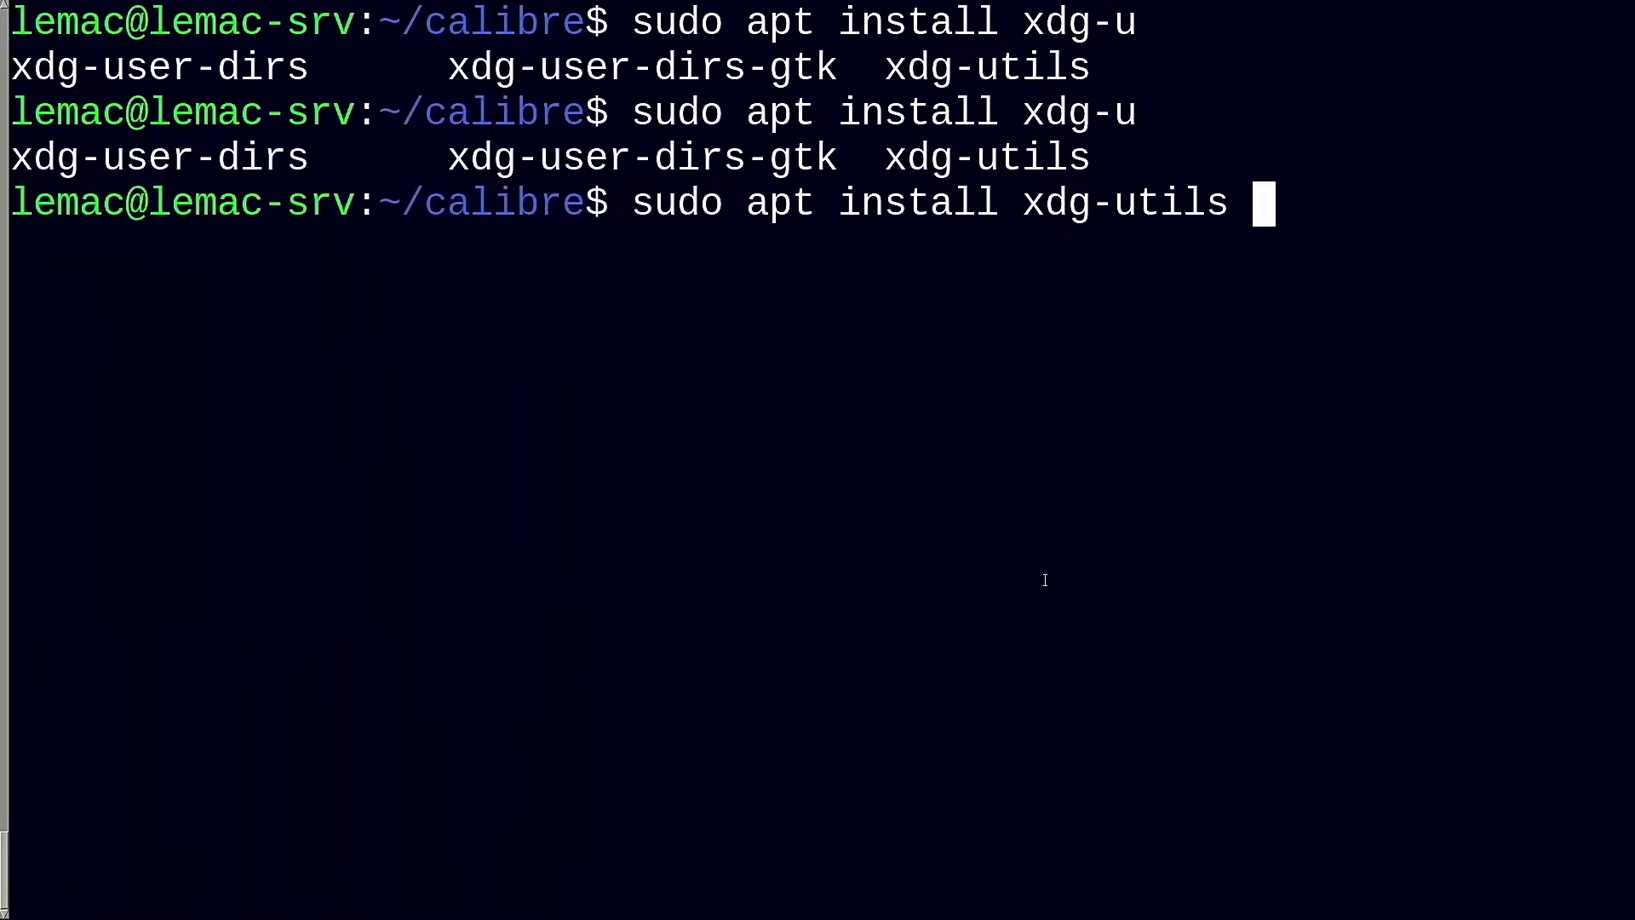
key(Return)
text(y)
key(Return)
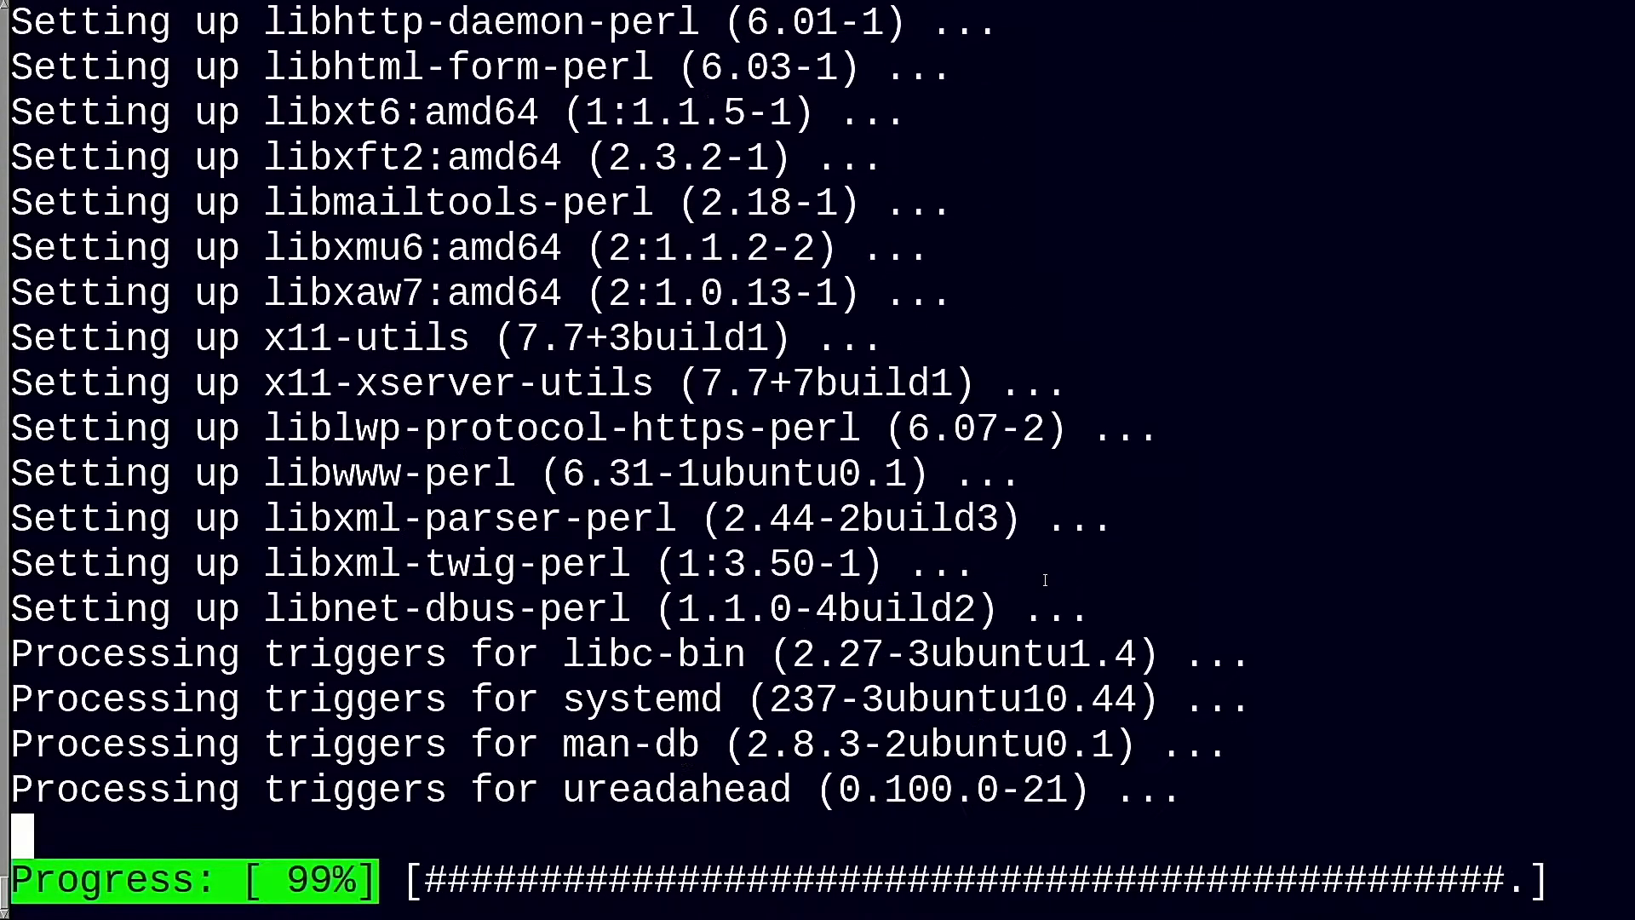
Run the calibre linux-installer.sh via sudo -v && wget piped to sh, installing calibre to /opt/calibre
text(s)
text(udo apt install )
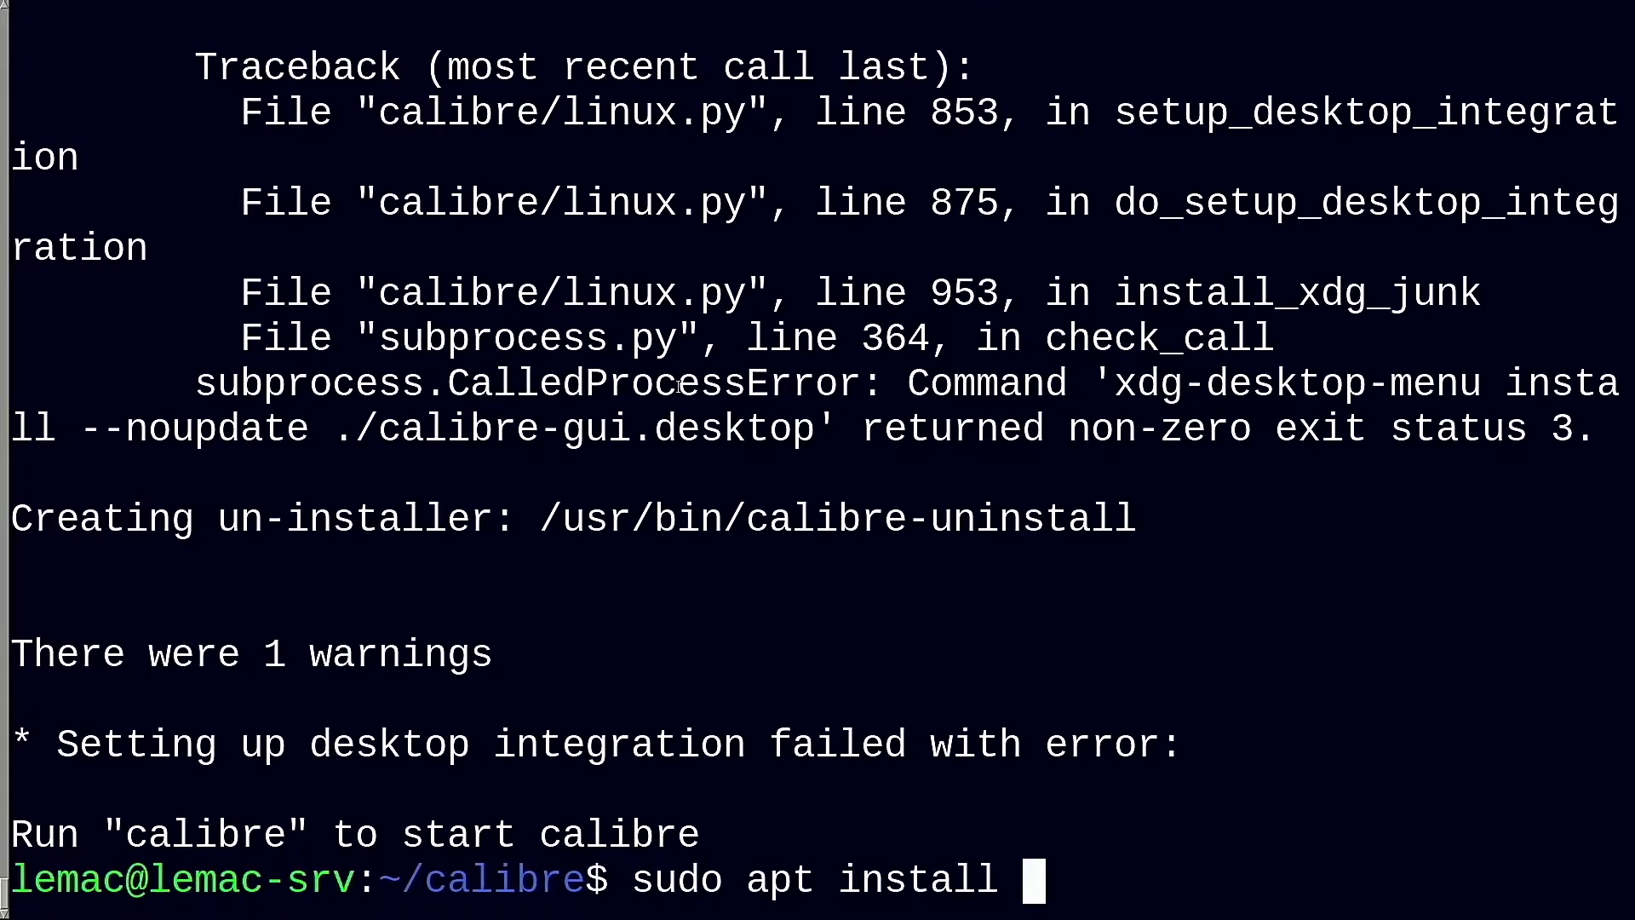
text(xz-)
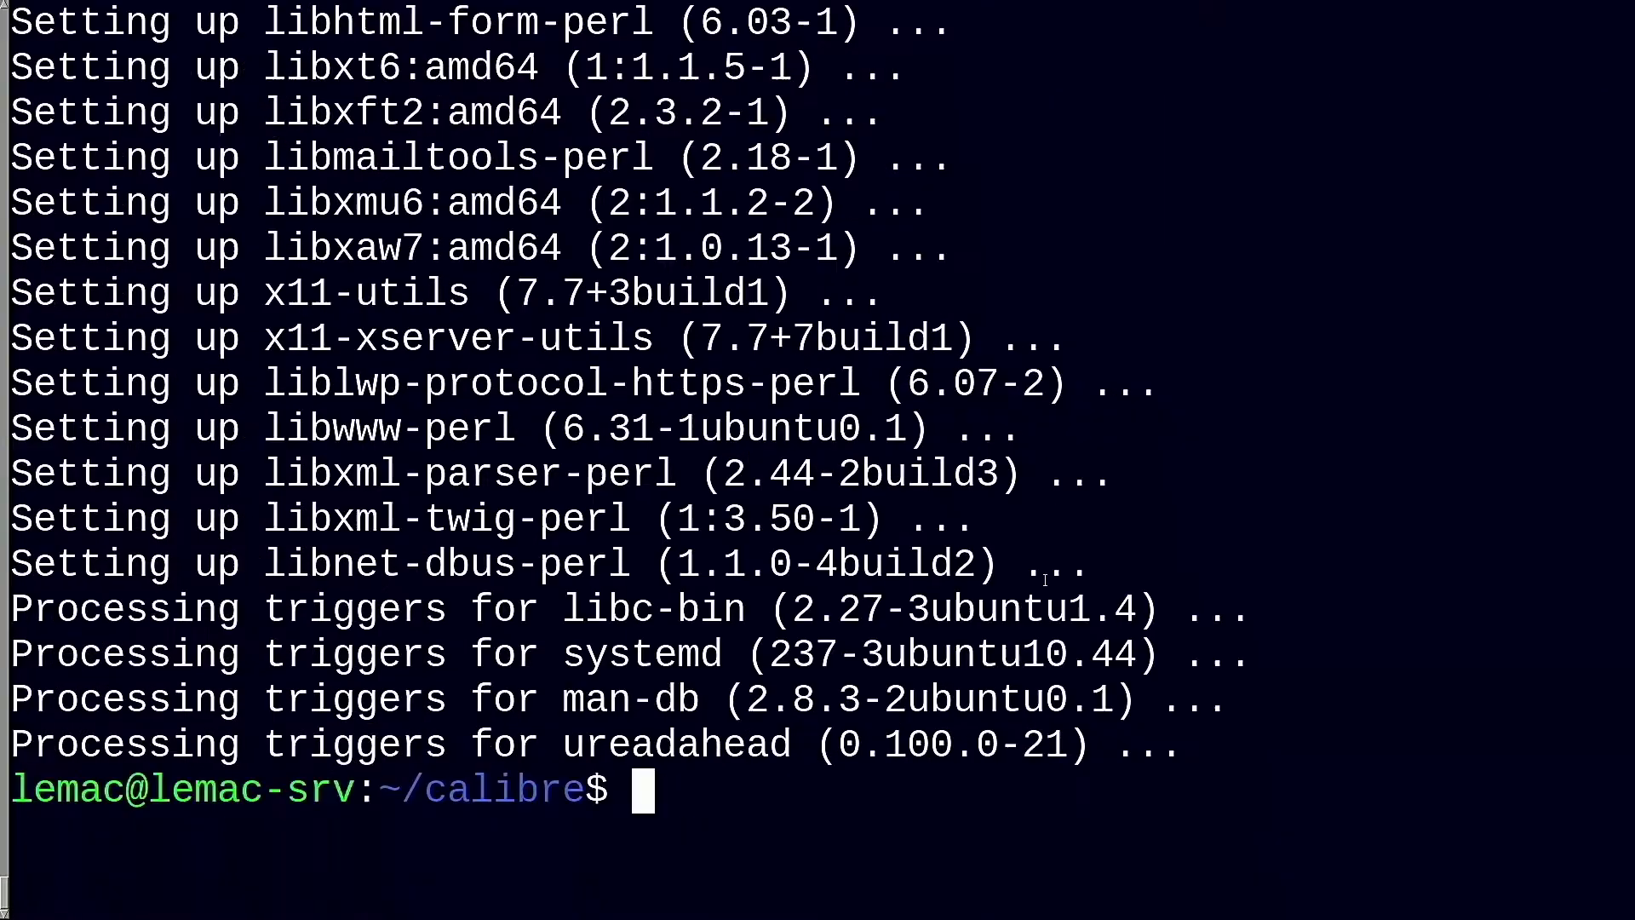
text(sudo )
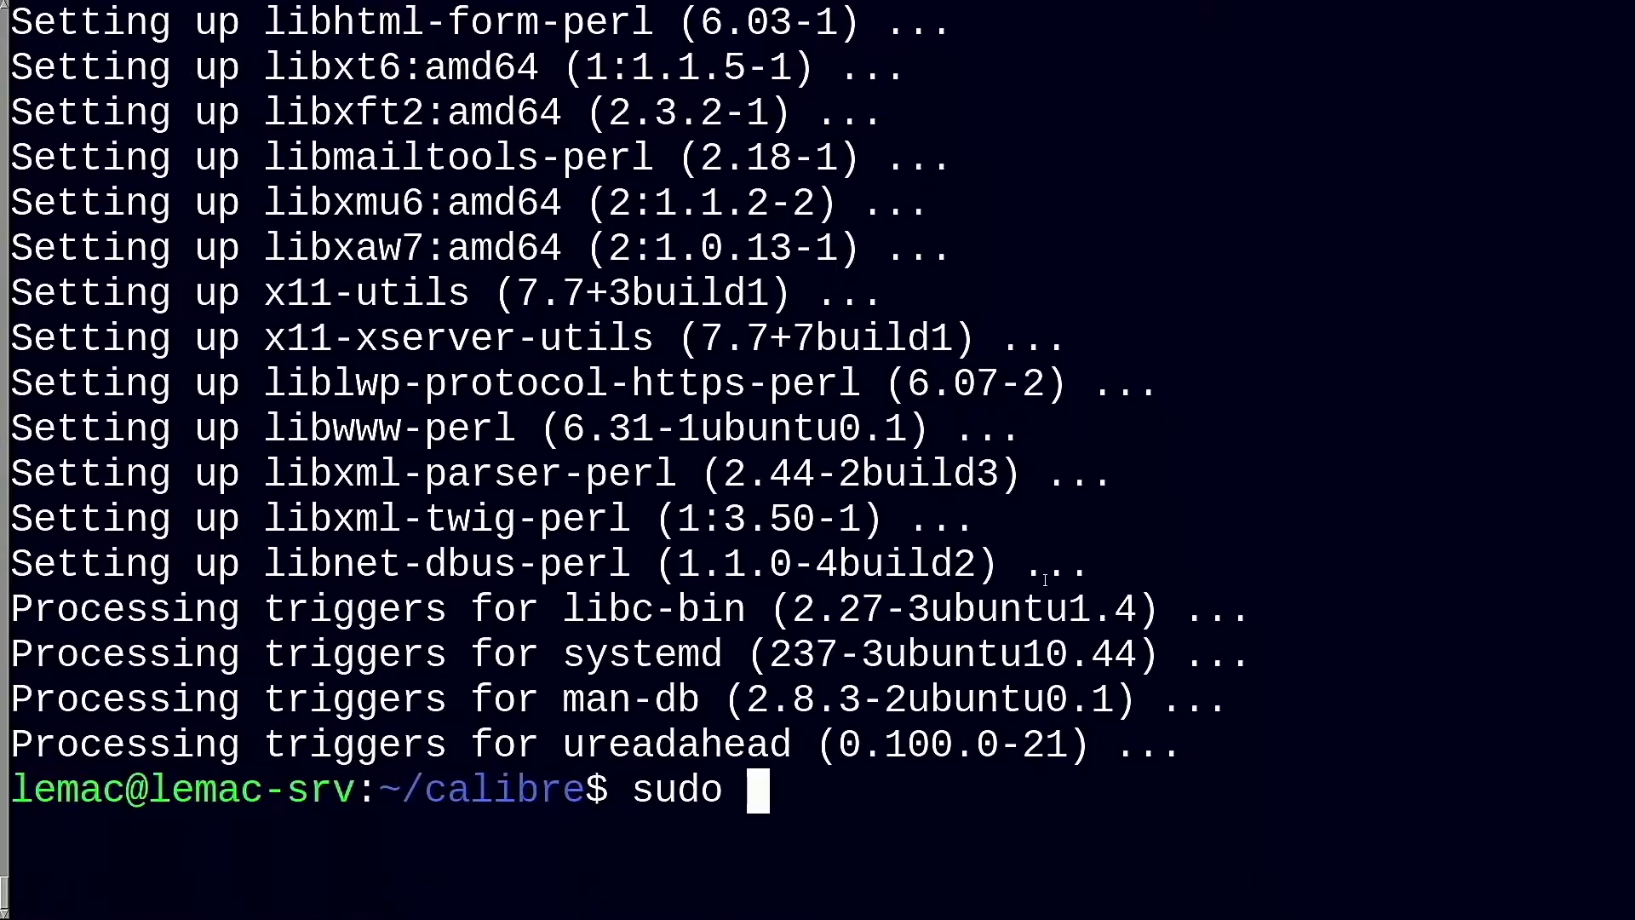
text(-v && wget -nv -O- ht)
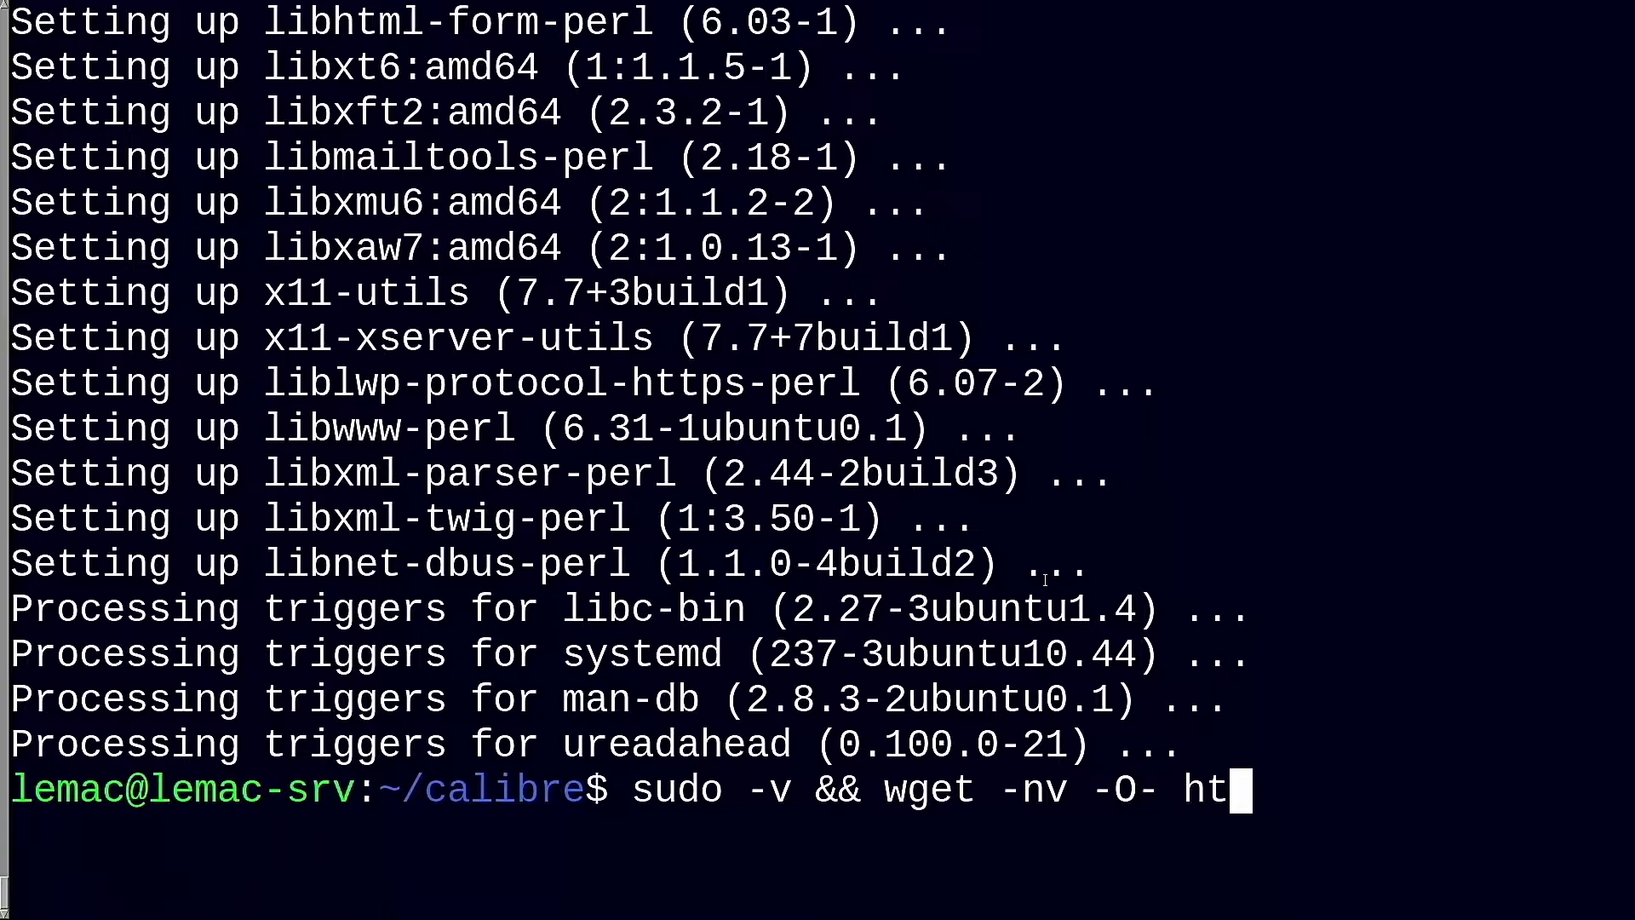
text(tps://download.calibre-ebook)
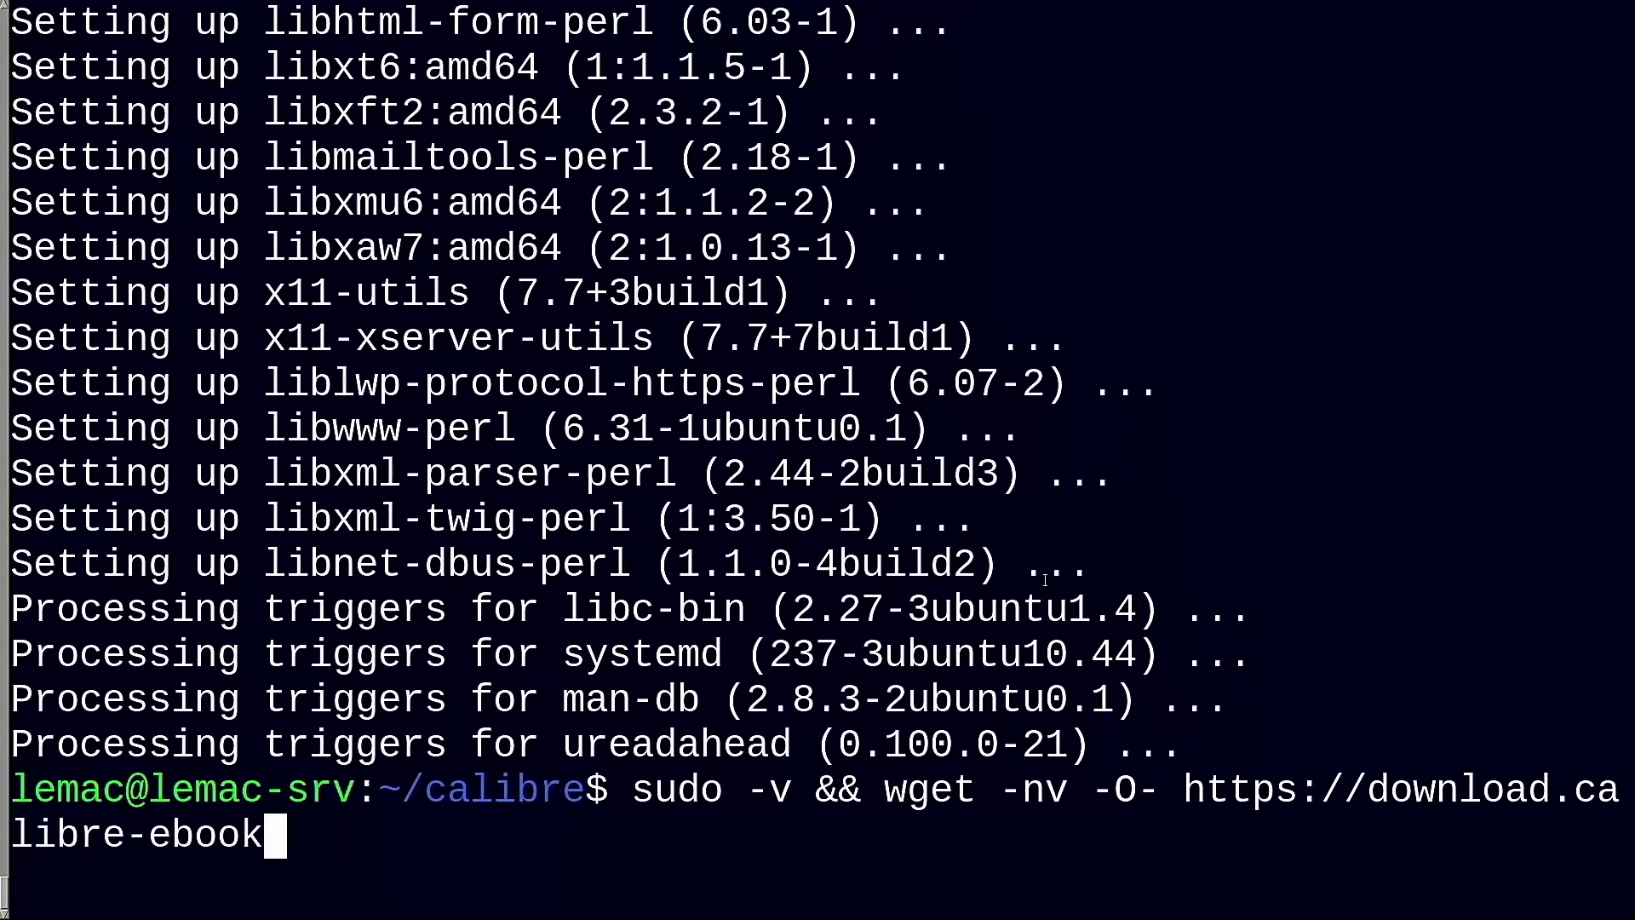
text(.com/linux-installer.sh | s)
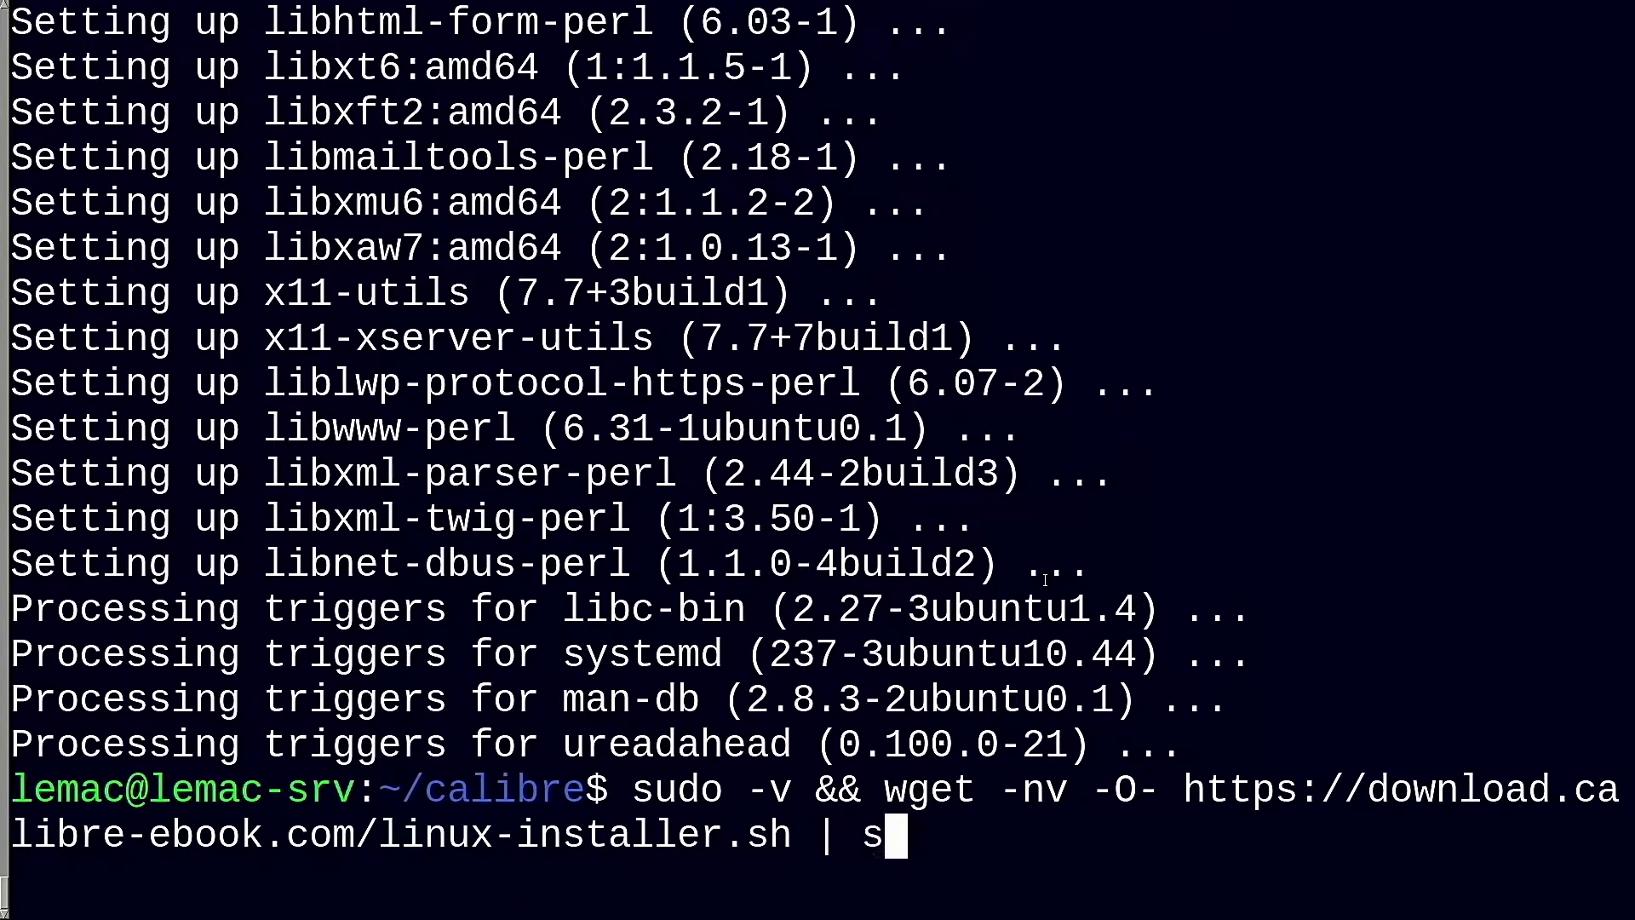
text(udo sh /dev/stdin)
key(Return)
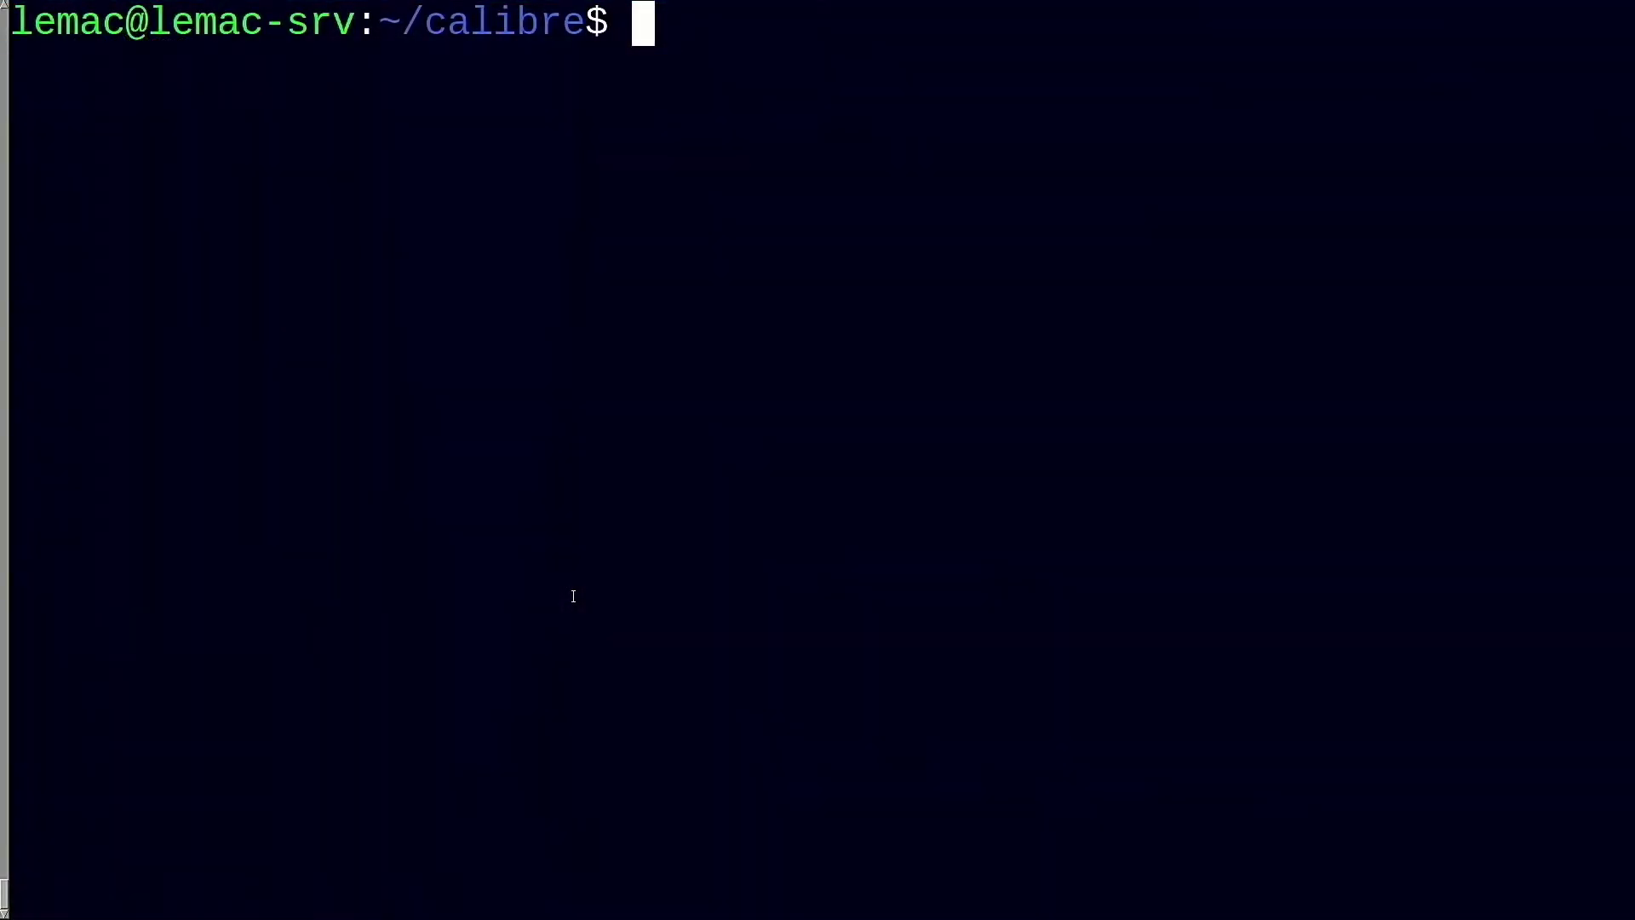
Launch calibre from the prompt, which fails with the Qt xcb platform plugin error
text(calibre)
key(Return)
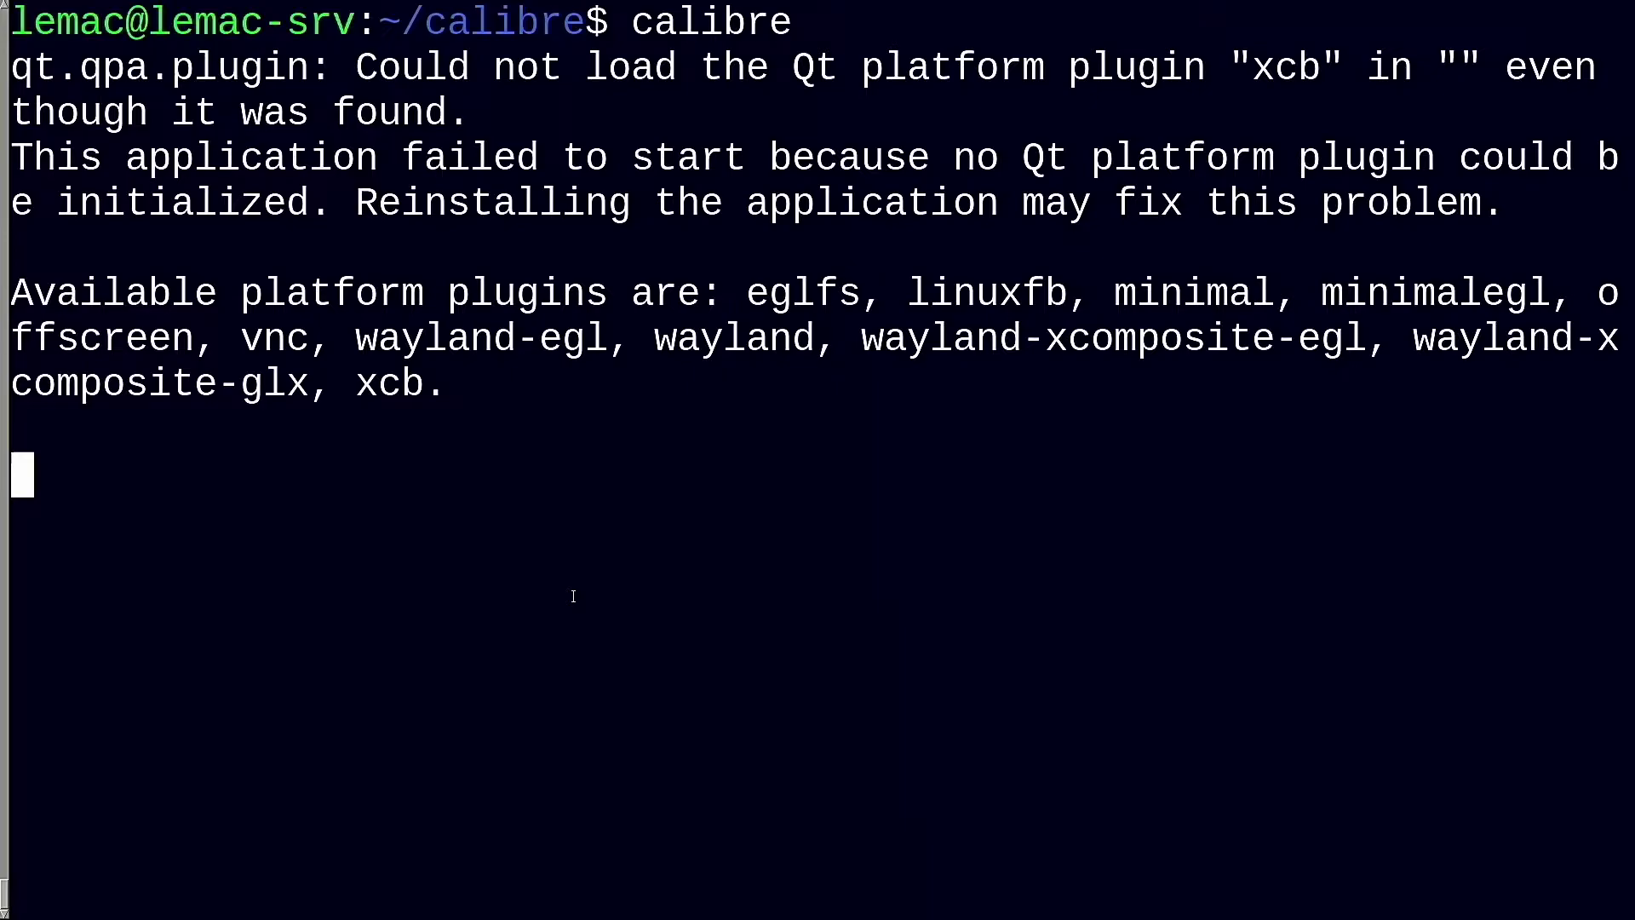
key(Return)
key(Return)
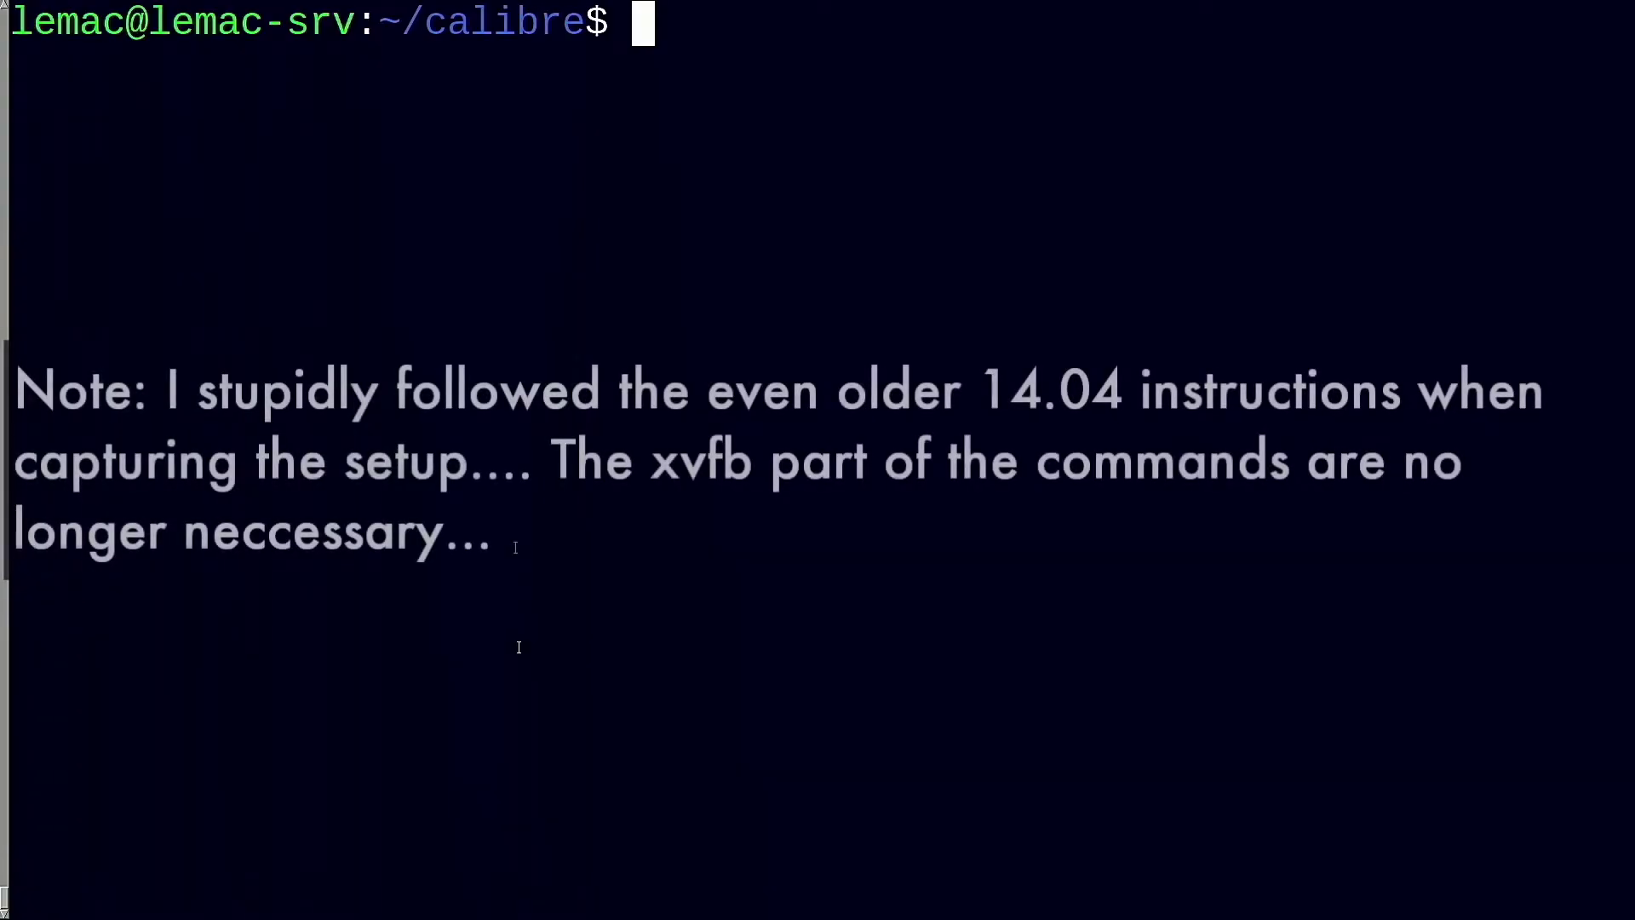
Begin an xvfb-run calibredb add command for the /mnt/mirror/Documents/Books/NonFiction folder
text(xvfb-run /op)
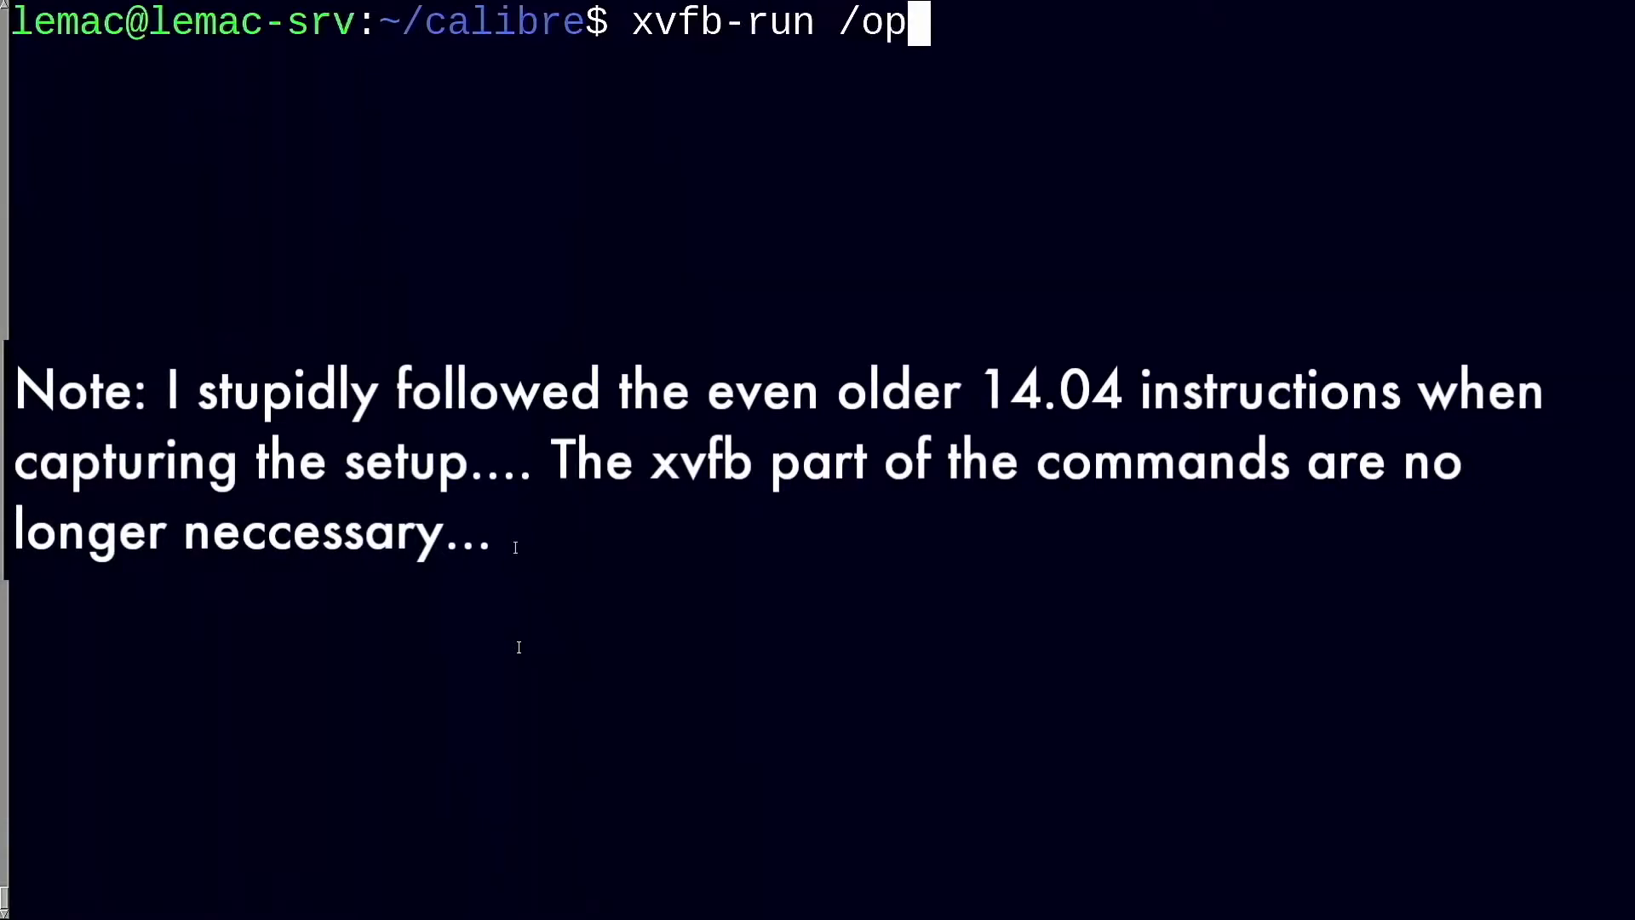
text(t/calibre/calibredb add)
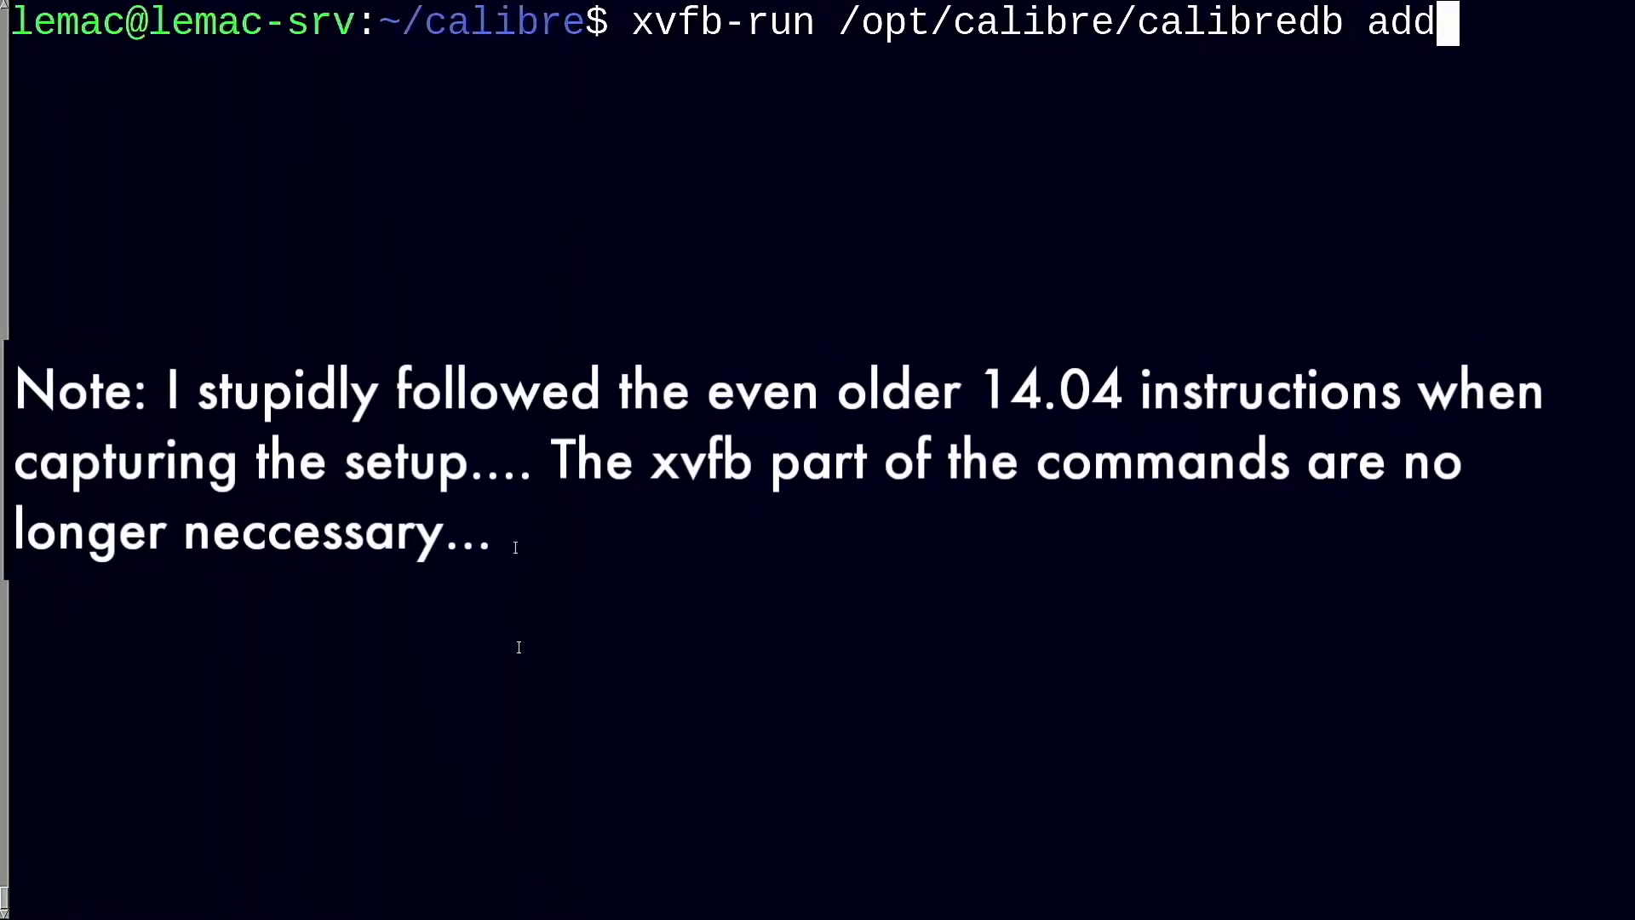
text( /mnt/Mir)
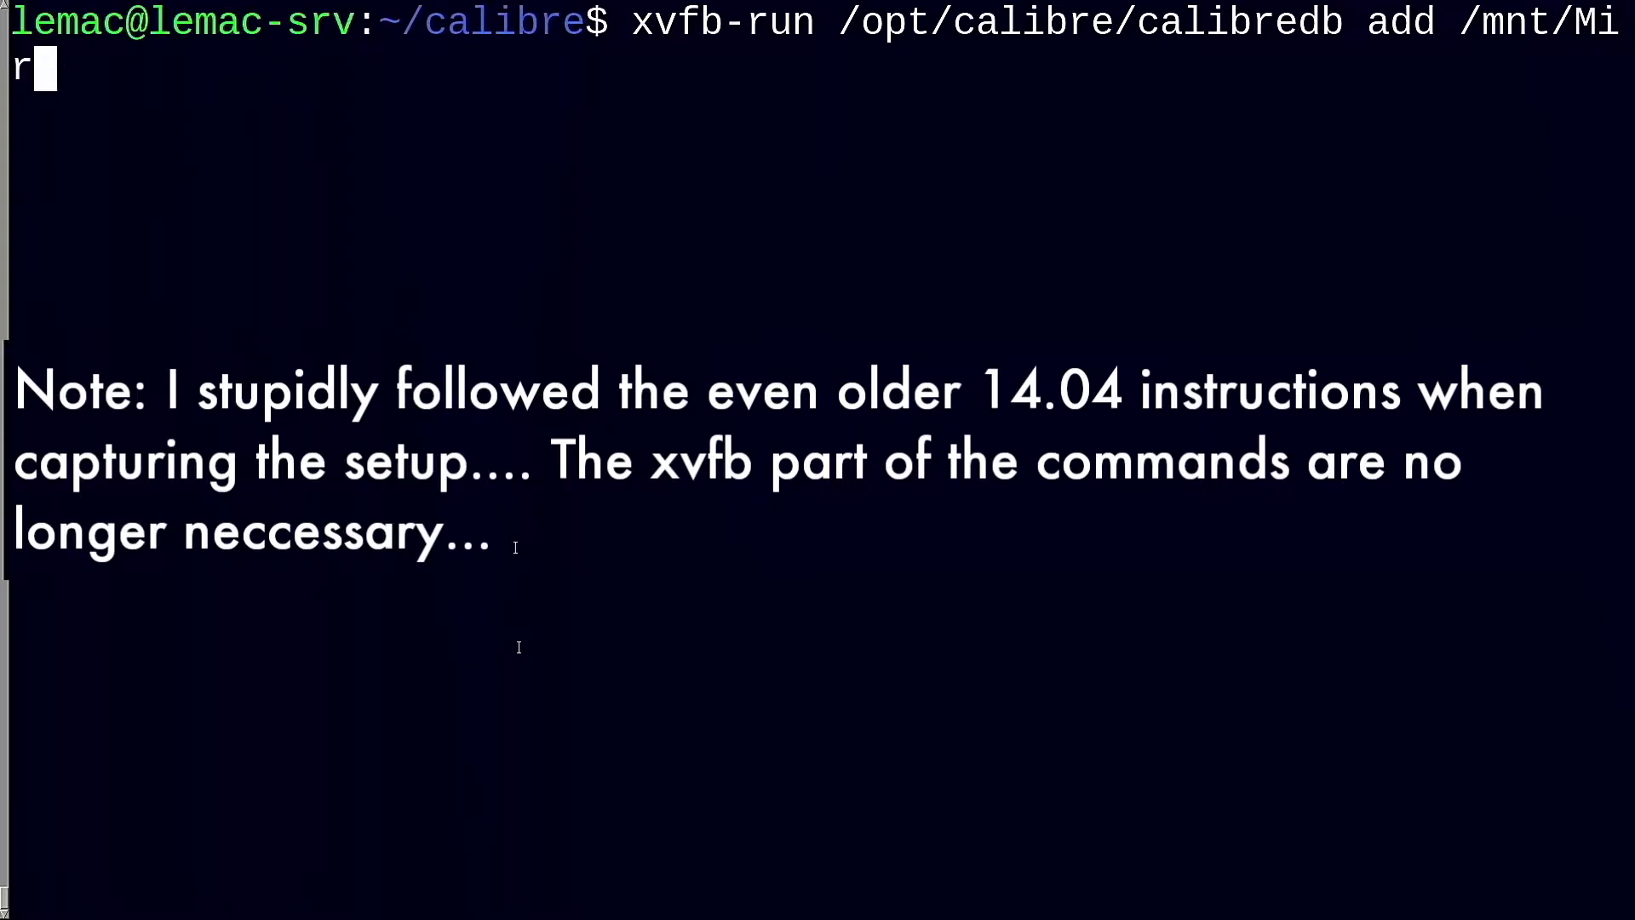
key(BackSpace)
key(BackSpace)
key(BackSpace)
text(mi)
key(Tab)
text(D)
key(Tab)
text(B)
key(Tab)
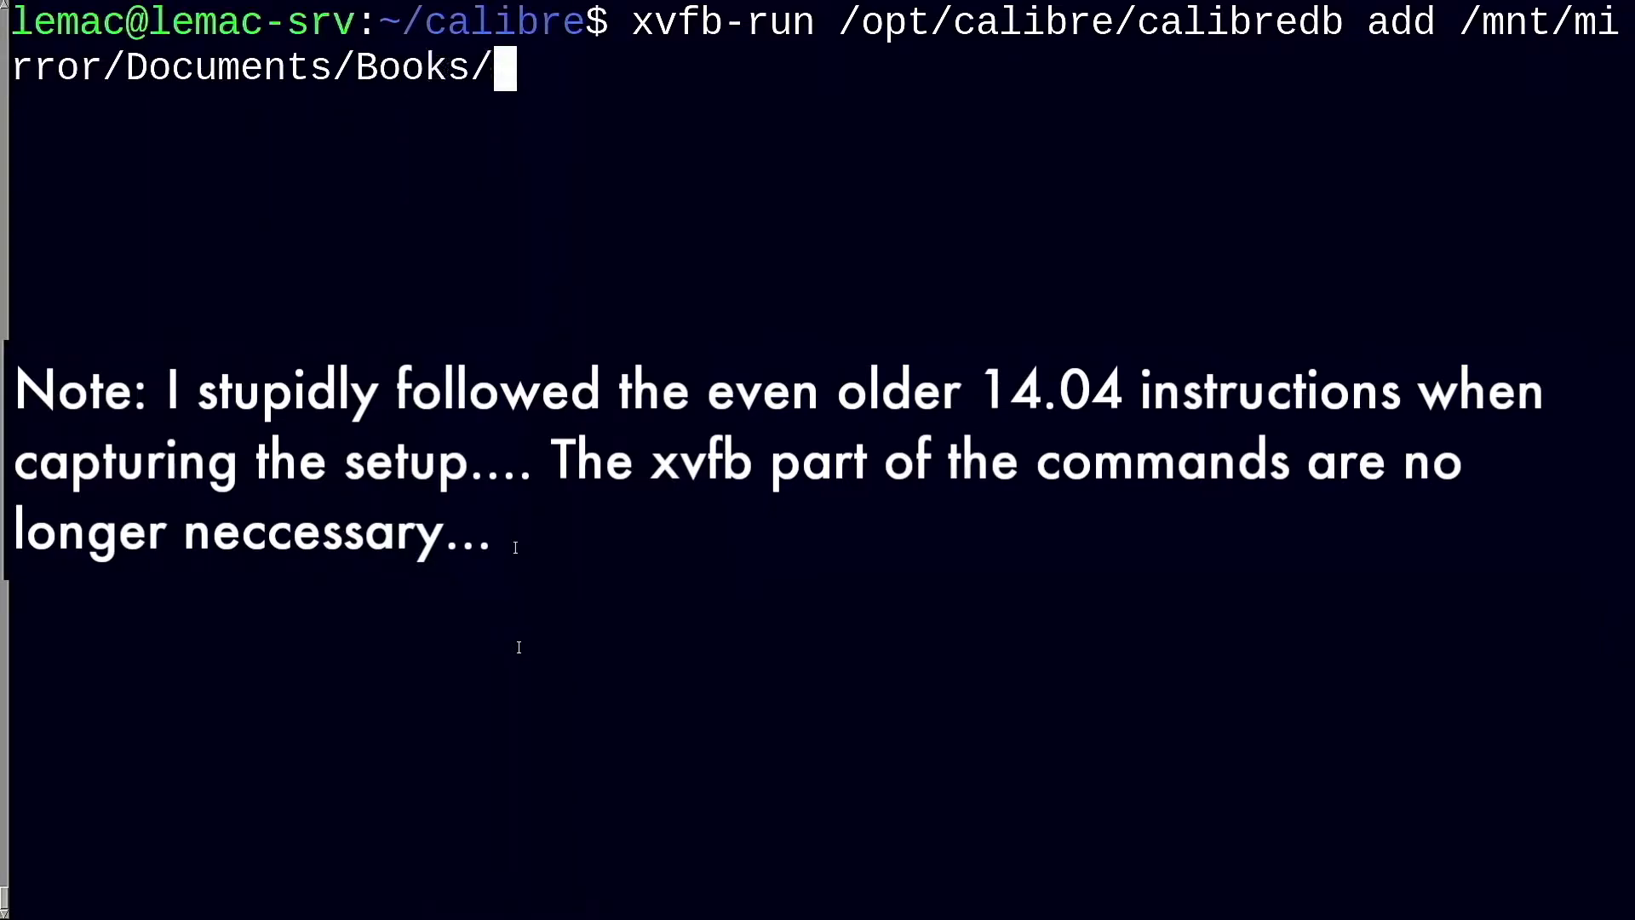
text(N)
key(Tab)
key(BackSpace)
Add --library-path /mnt/mirror/Documents/Calibre and --recurse, then run the import into the library
text(--library-)
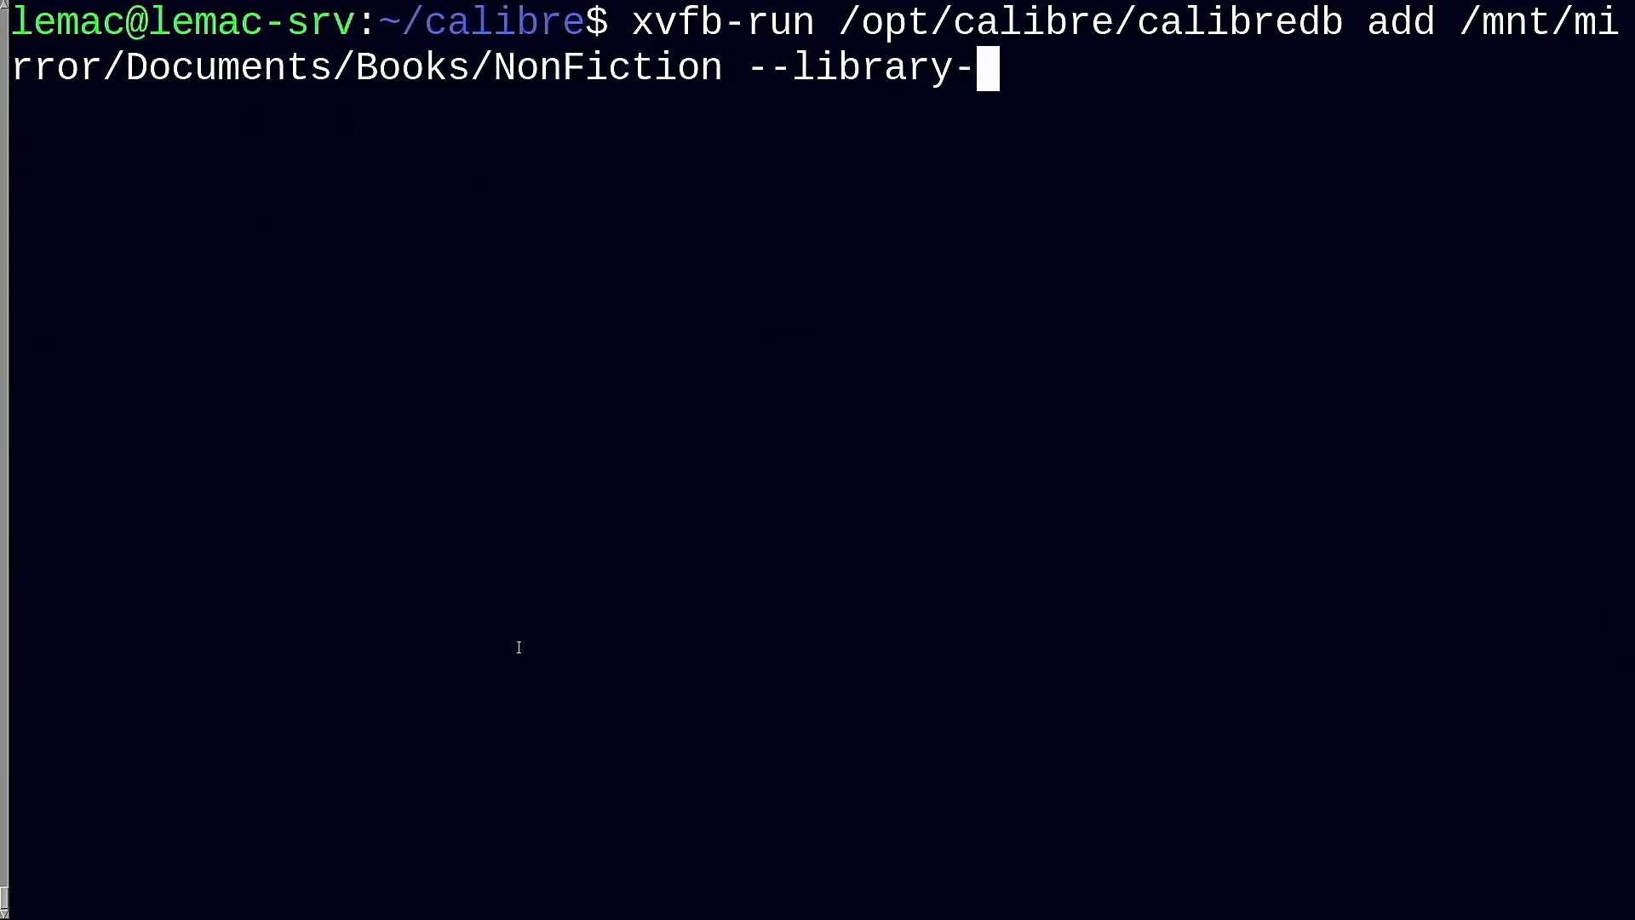
text(path /mnt/m)
key(Tab)
text(D)
key(Tab)
text(B)
key(Tab)
text(Cal)
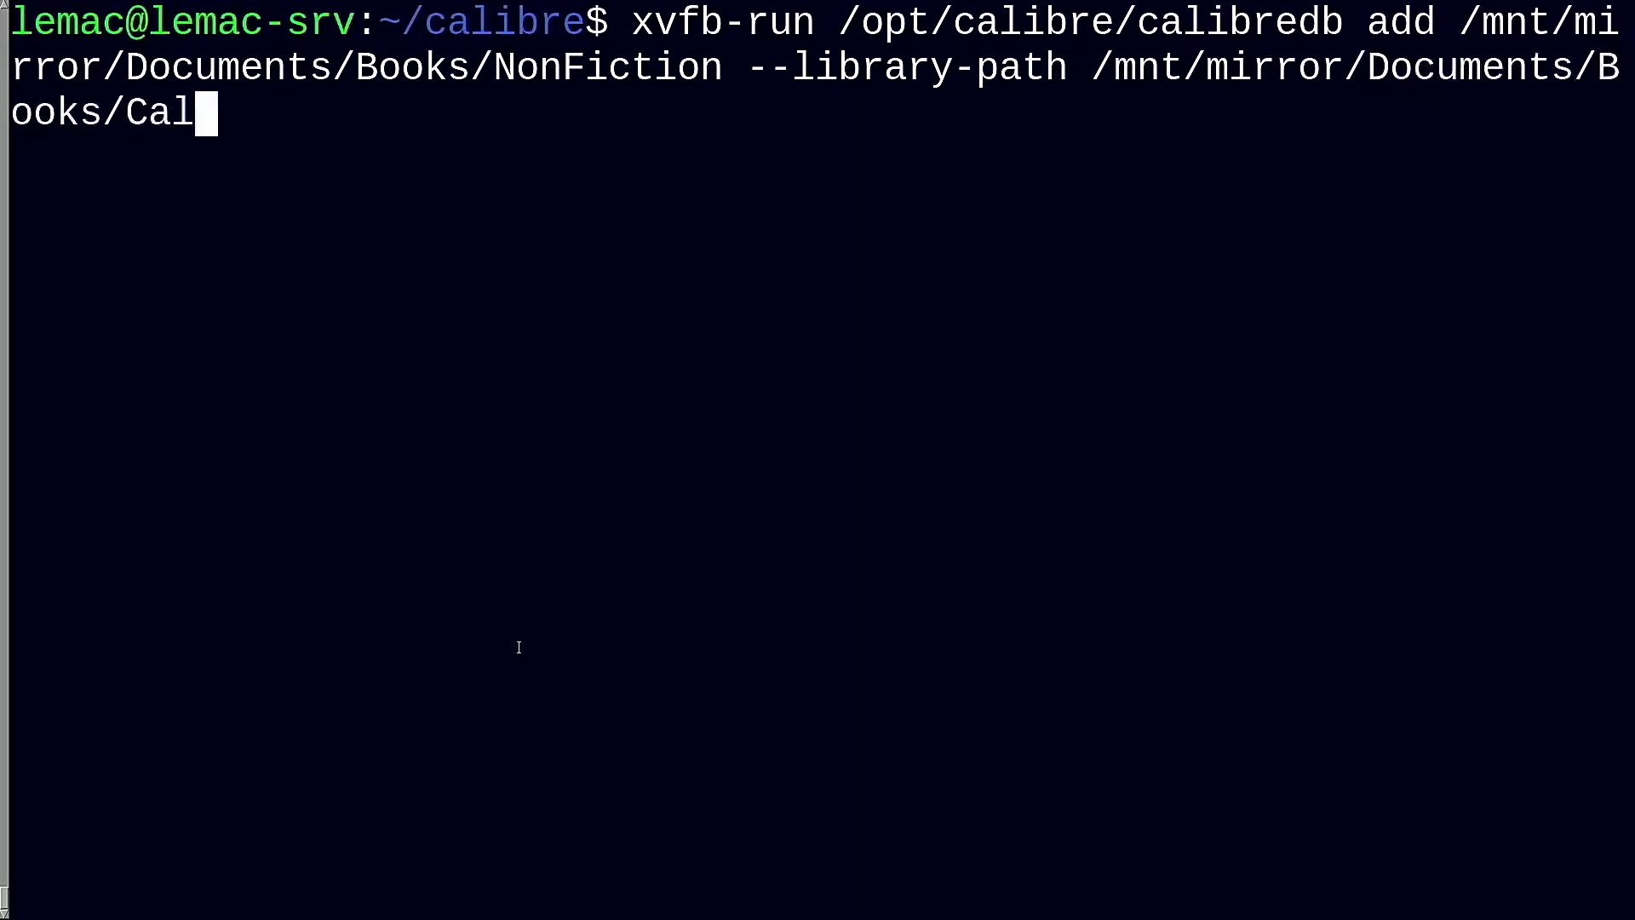
key(Tab)
key(BackSpace)
text(-r)
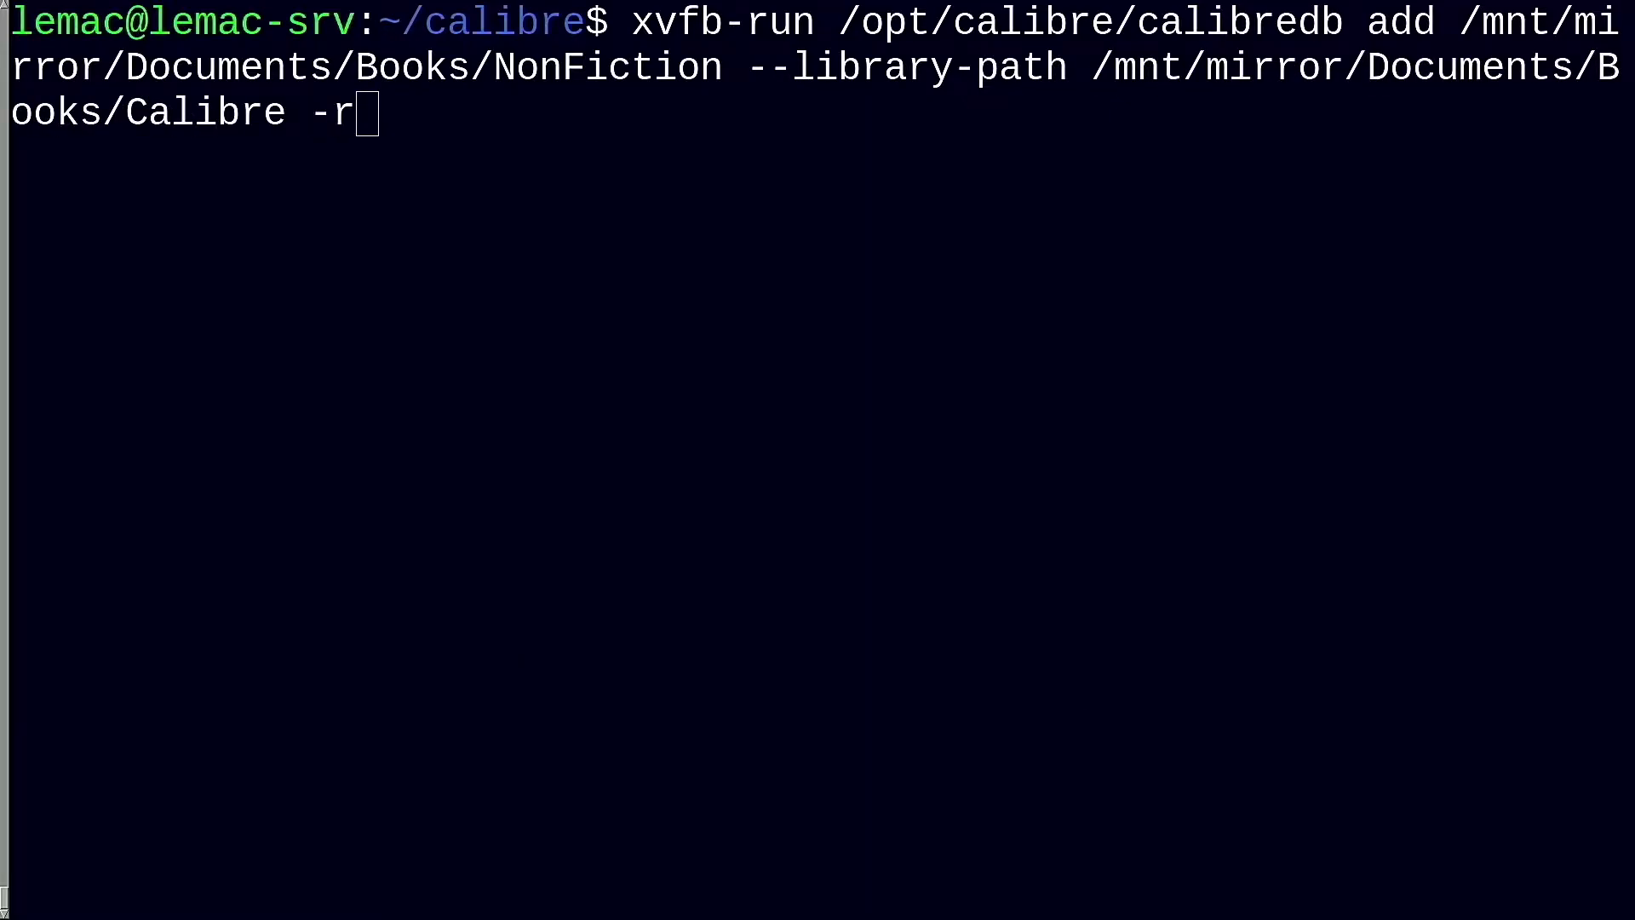
key(BackSpace)
text(-recurse)
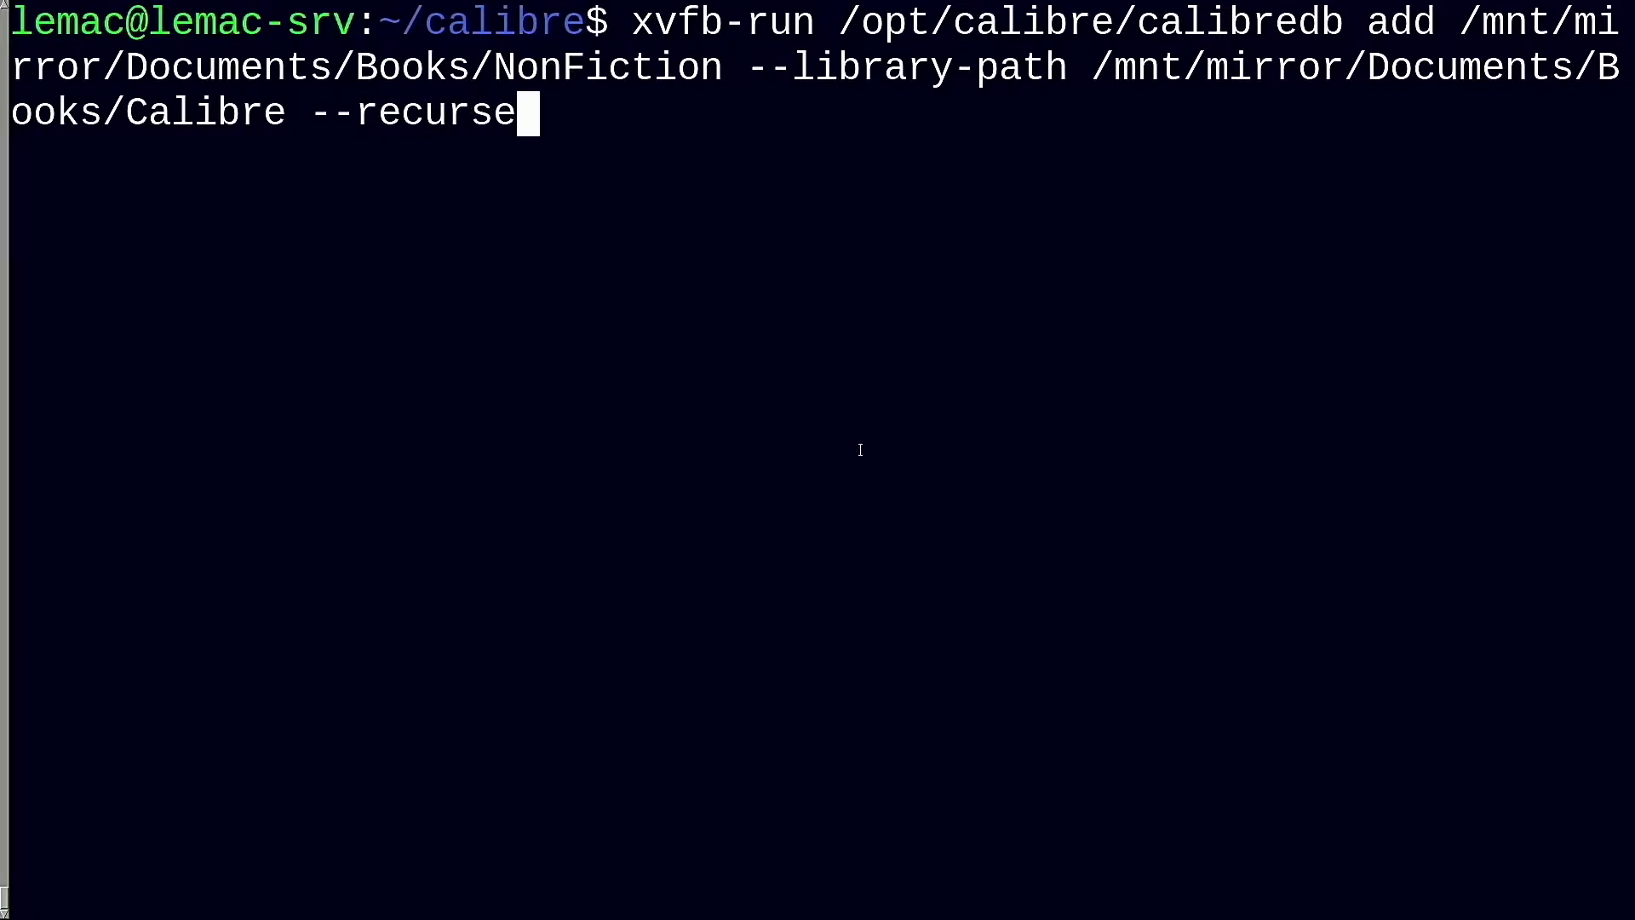
key(Return)
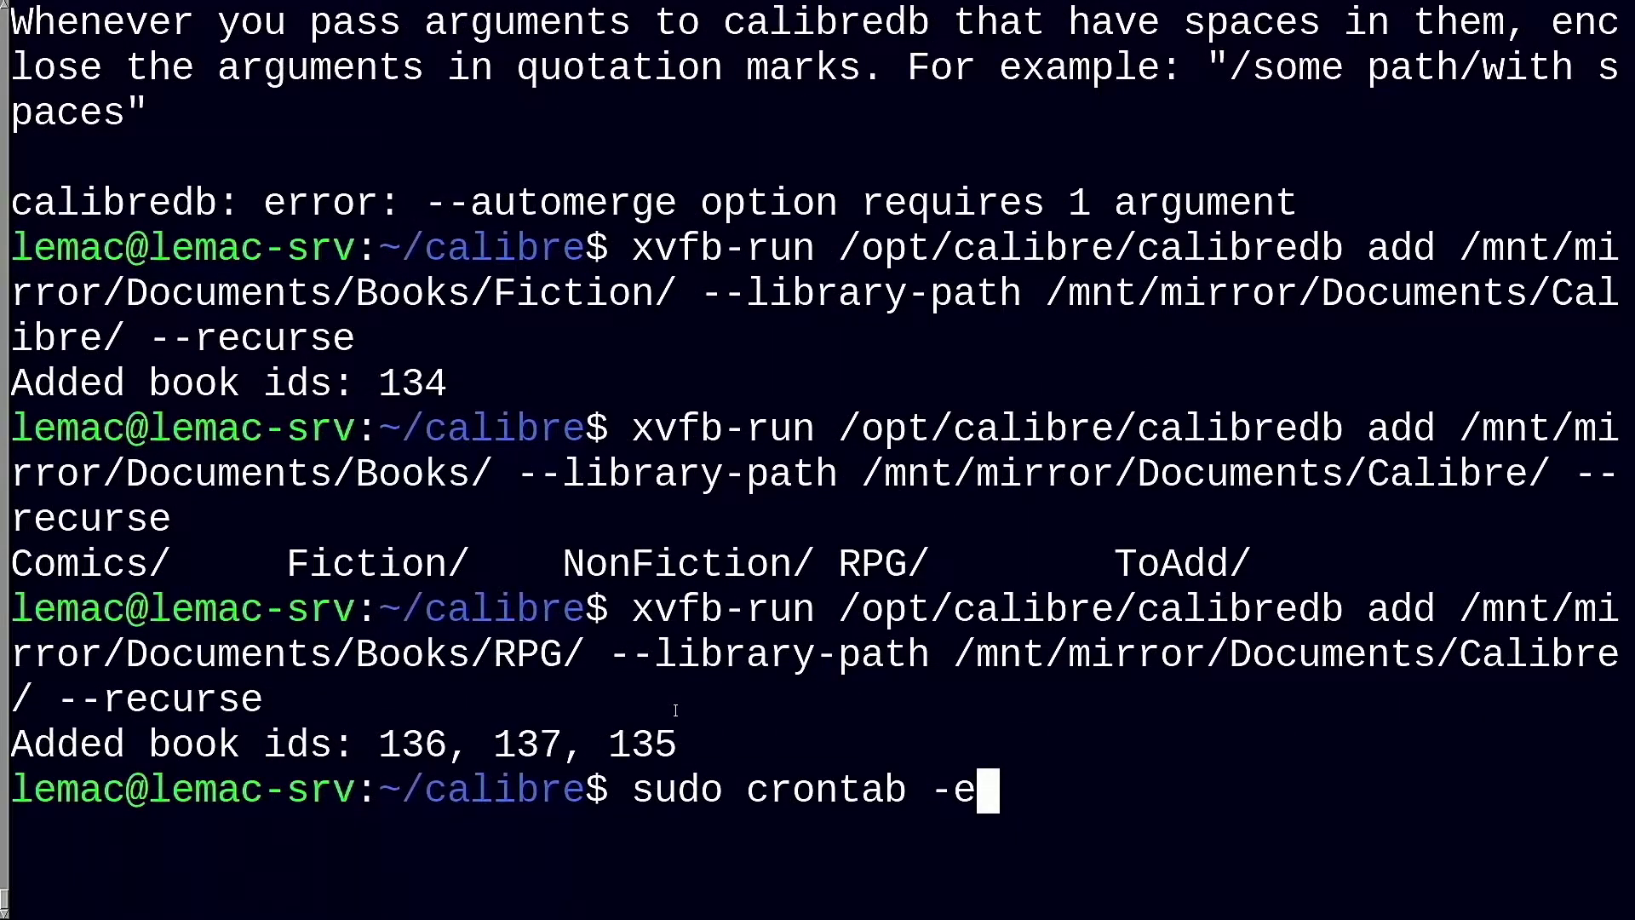
In root's crontab, append '&& rm /mnt/mirror/Documents/Books/ToAdd/*' to the calibredb job line
key(Return)
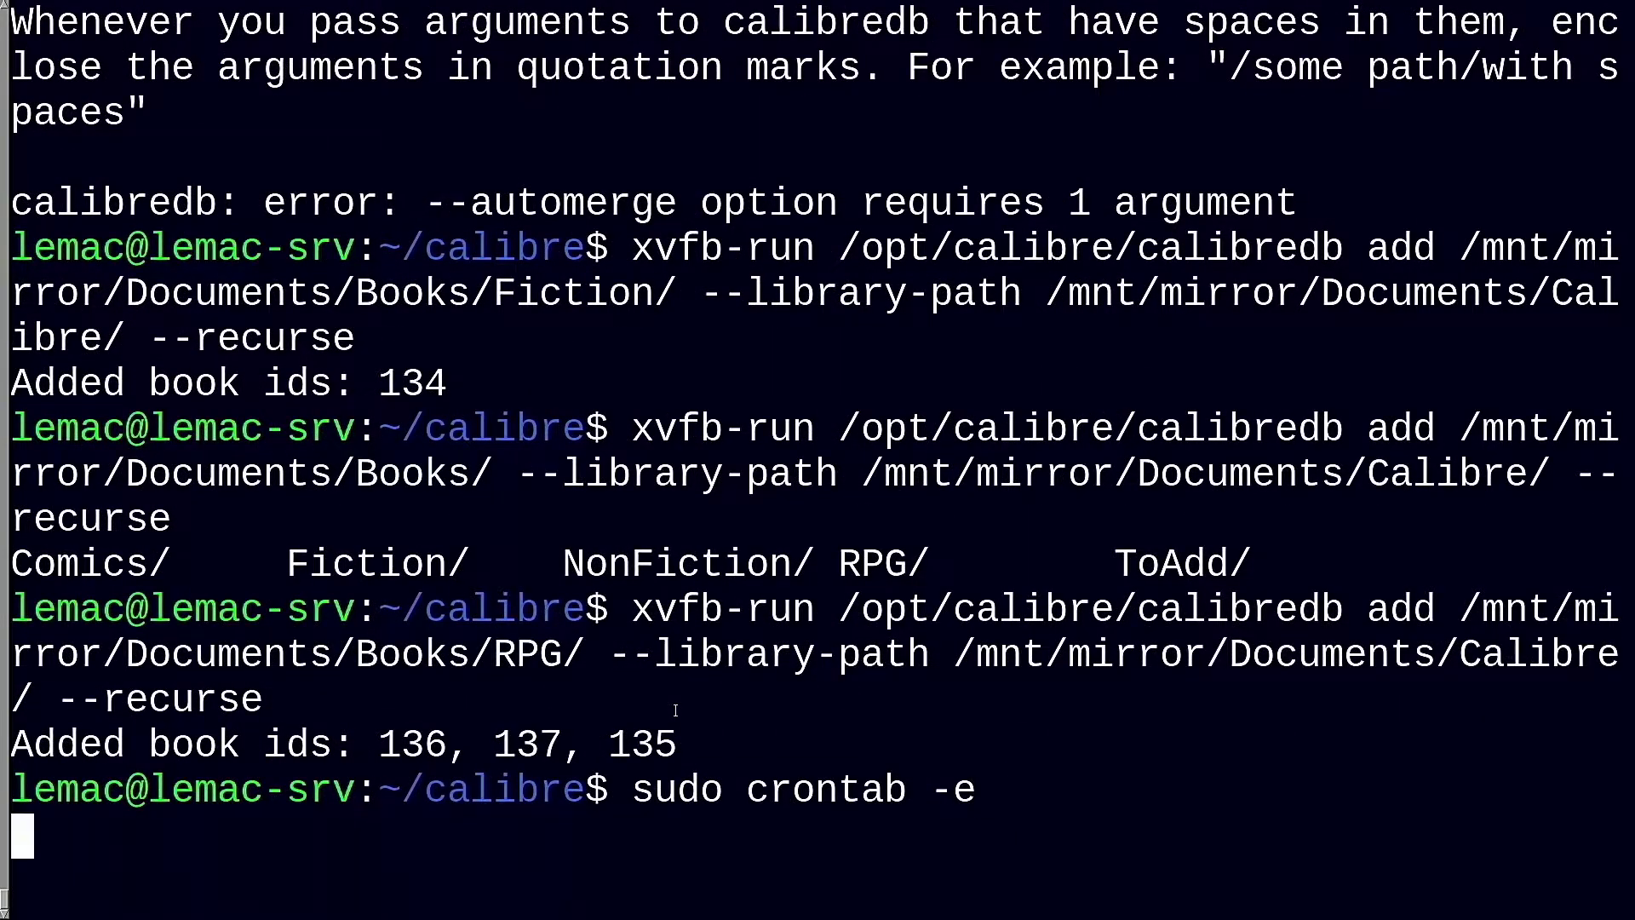
key(shift+g)
key(Up)
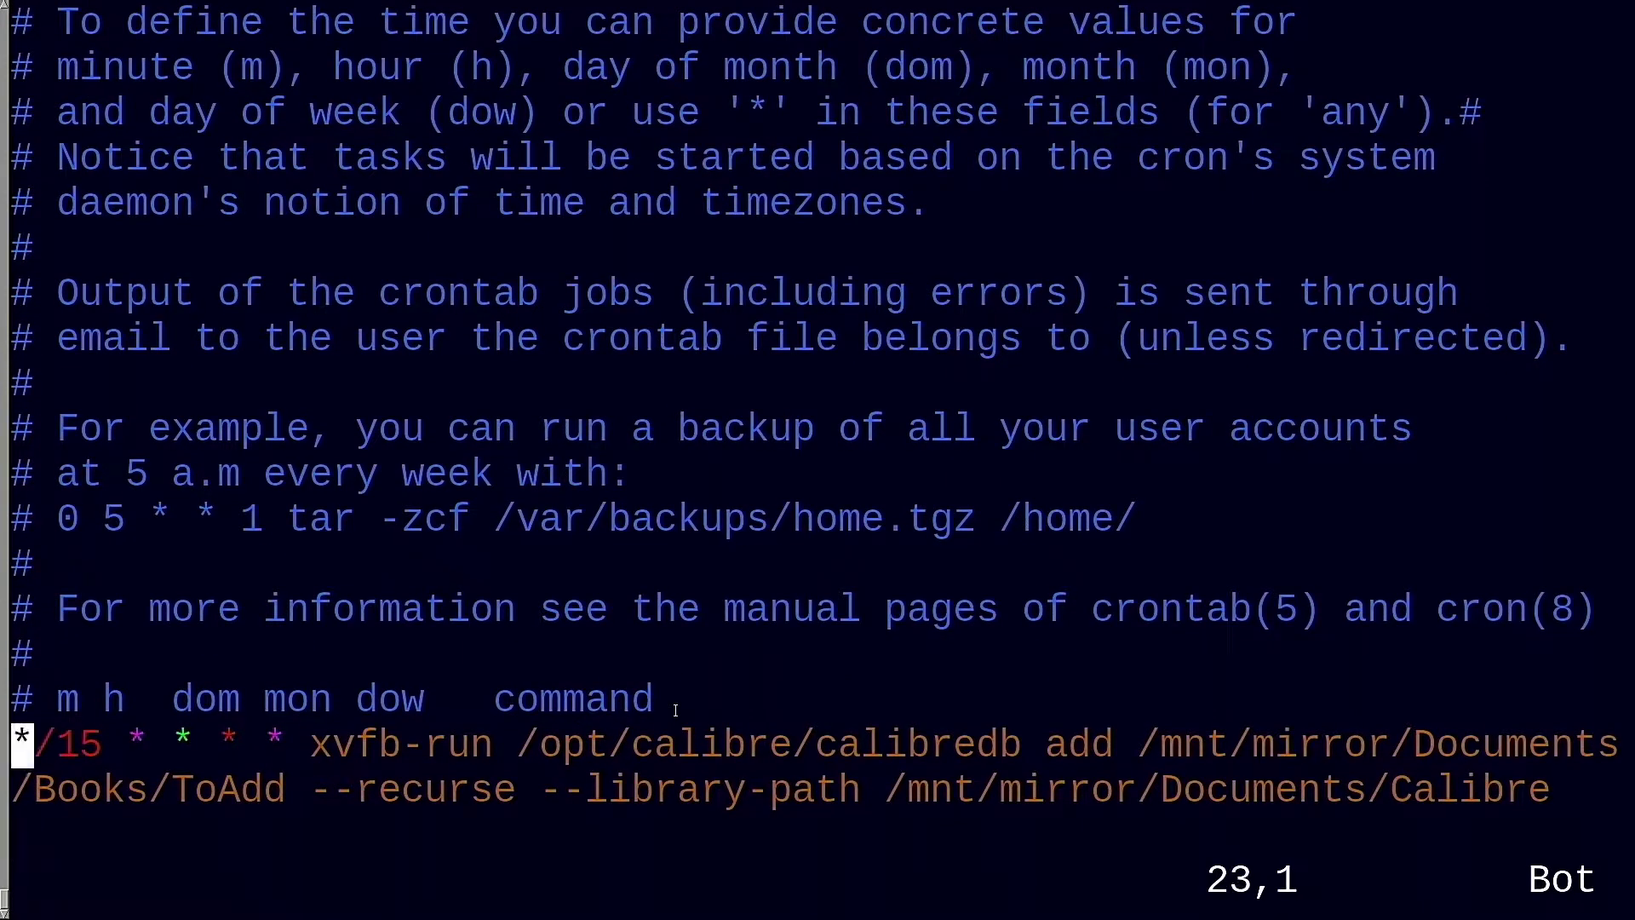
key(End)
key(a)
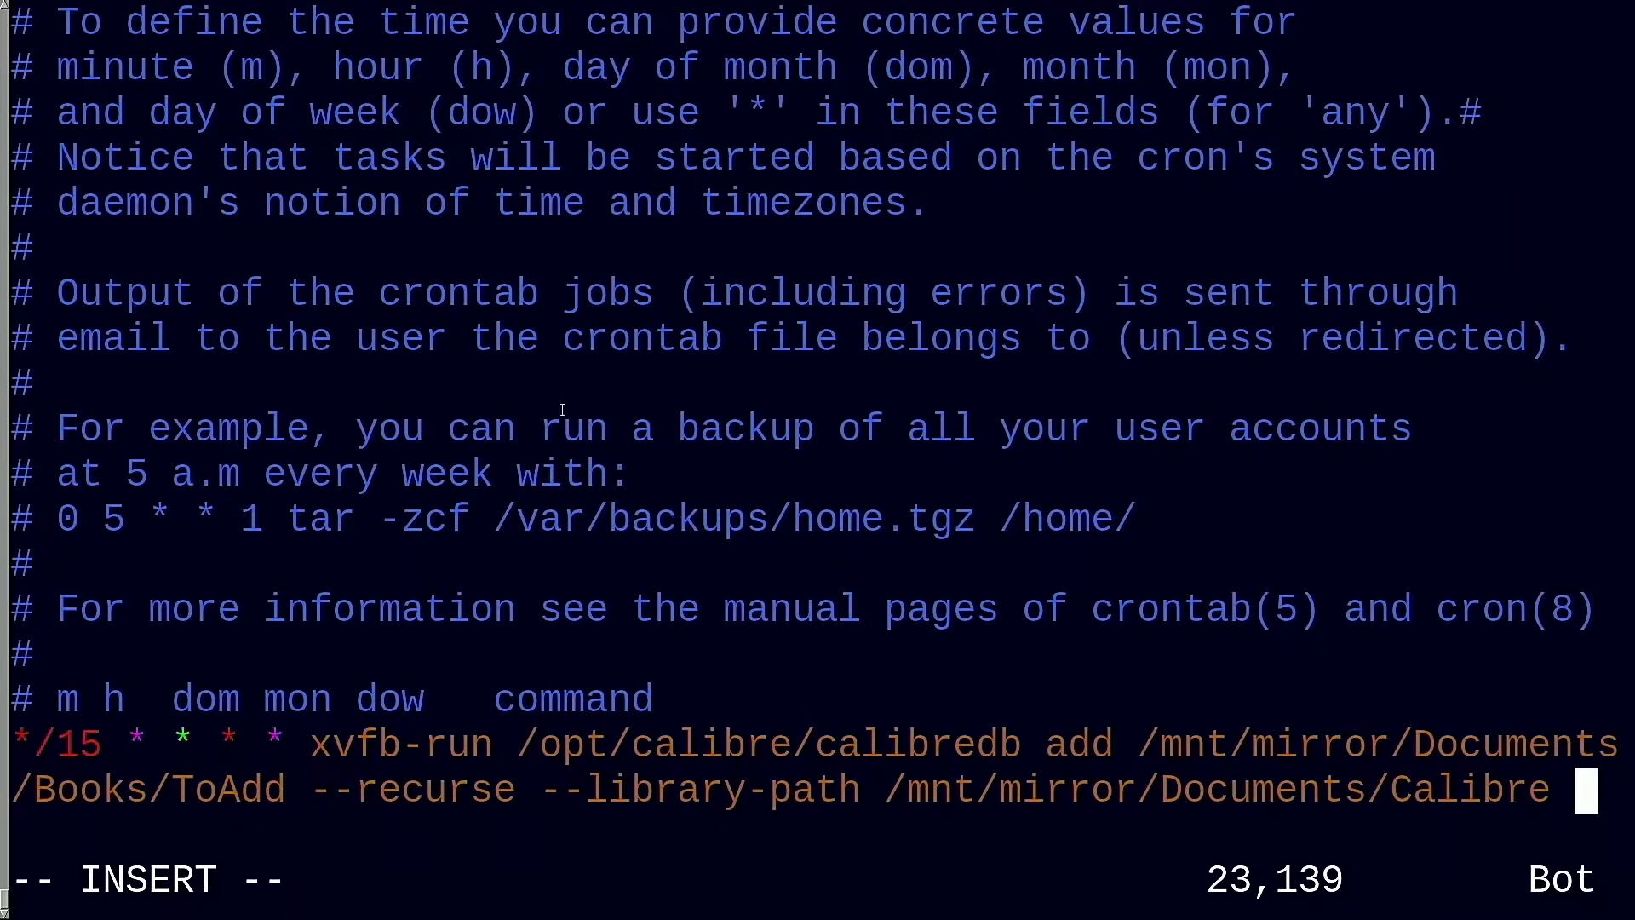
text(&& rm -r)
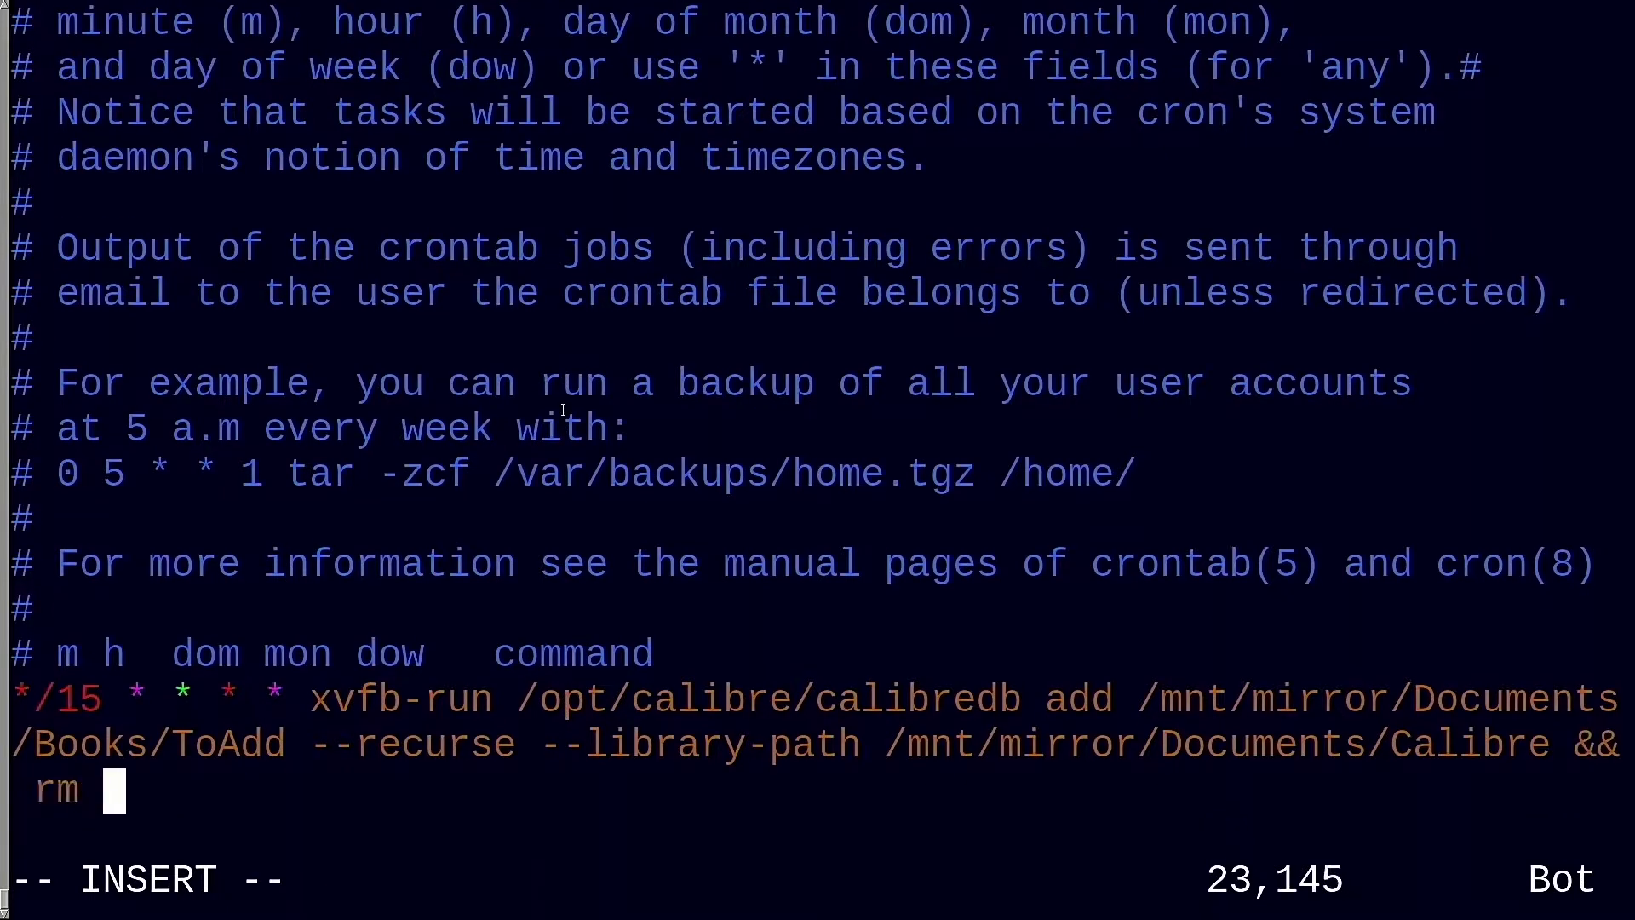
key(BackSpace)
key(BackSpace)
text(/mnt/mirror/)
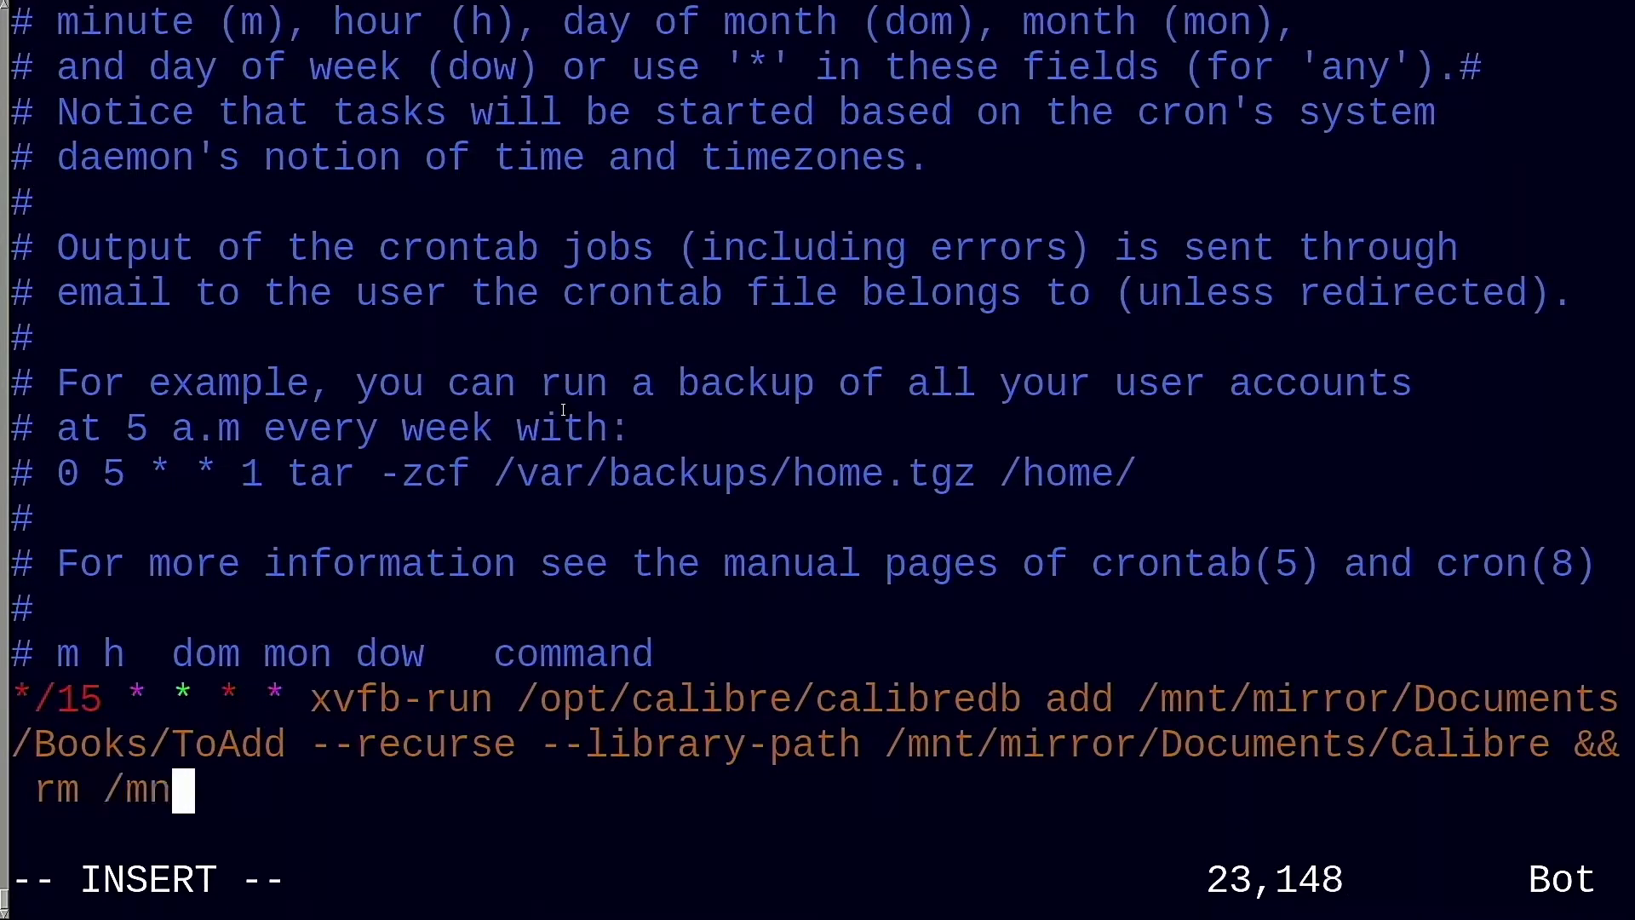
text(Documents/Books/ToAd)
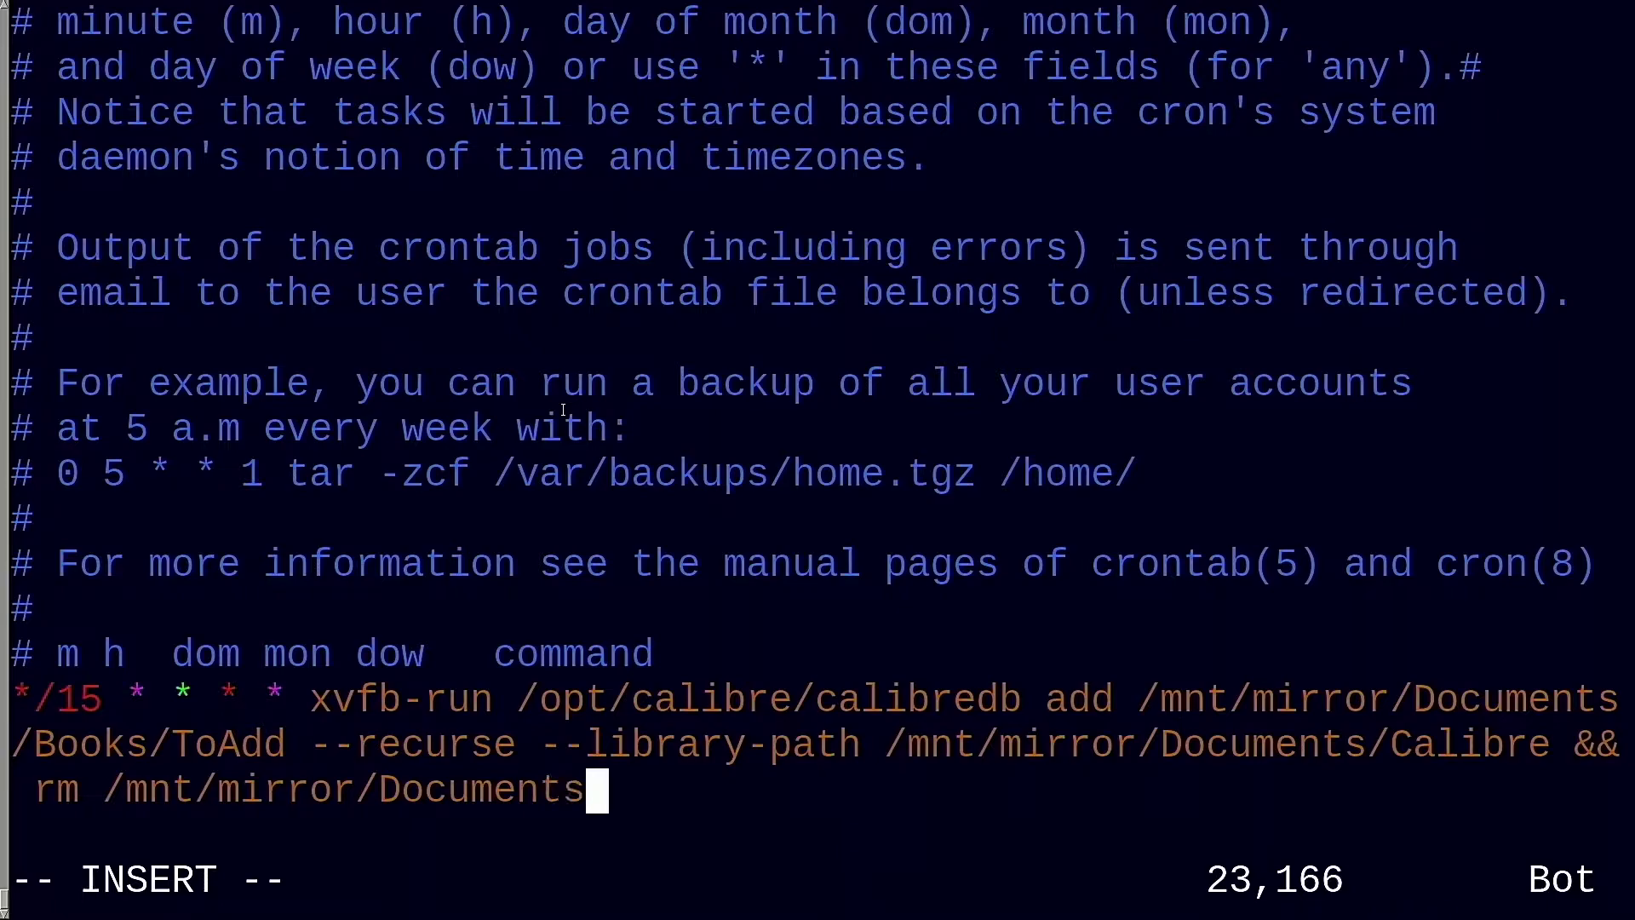
text(d/*)
key(Return)
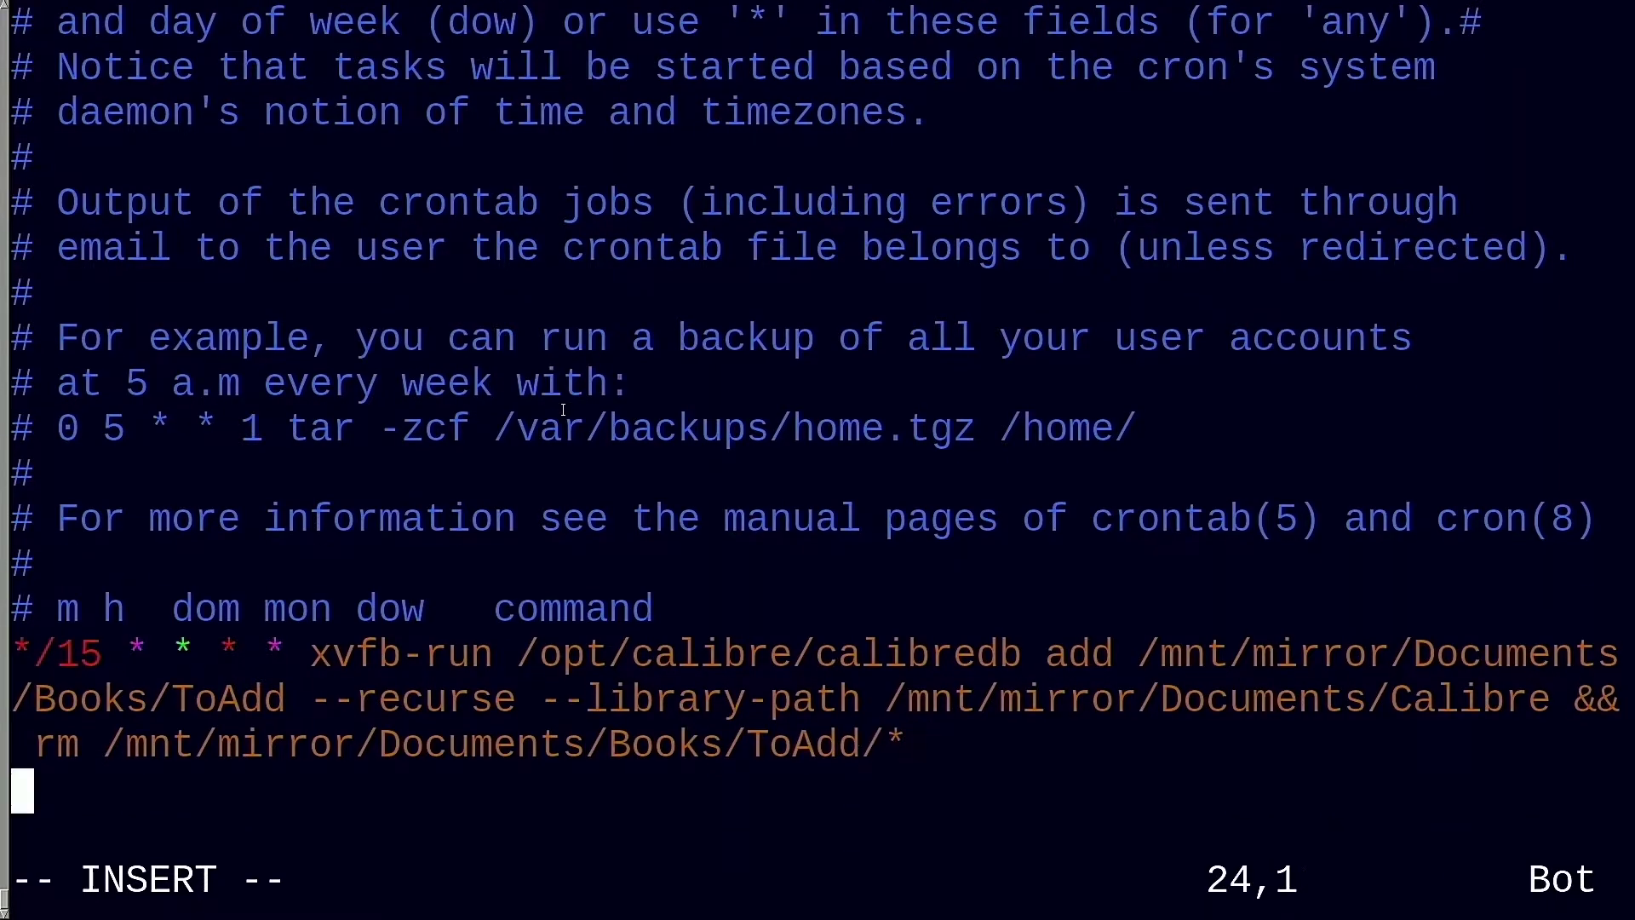
Save the crontab and quit vim with :wq
key(Escape)
key(quotedbl)
key(Return)
key(q)
key(colon)
key(ctrl+c)
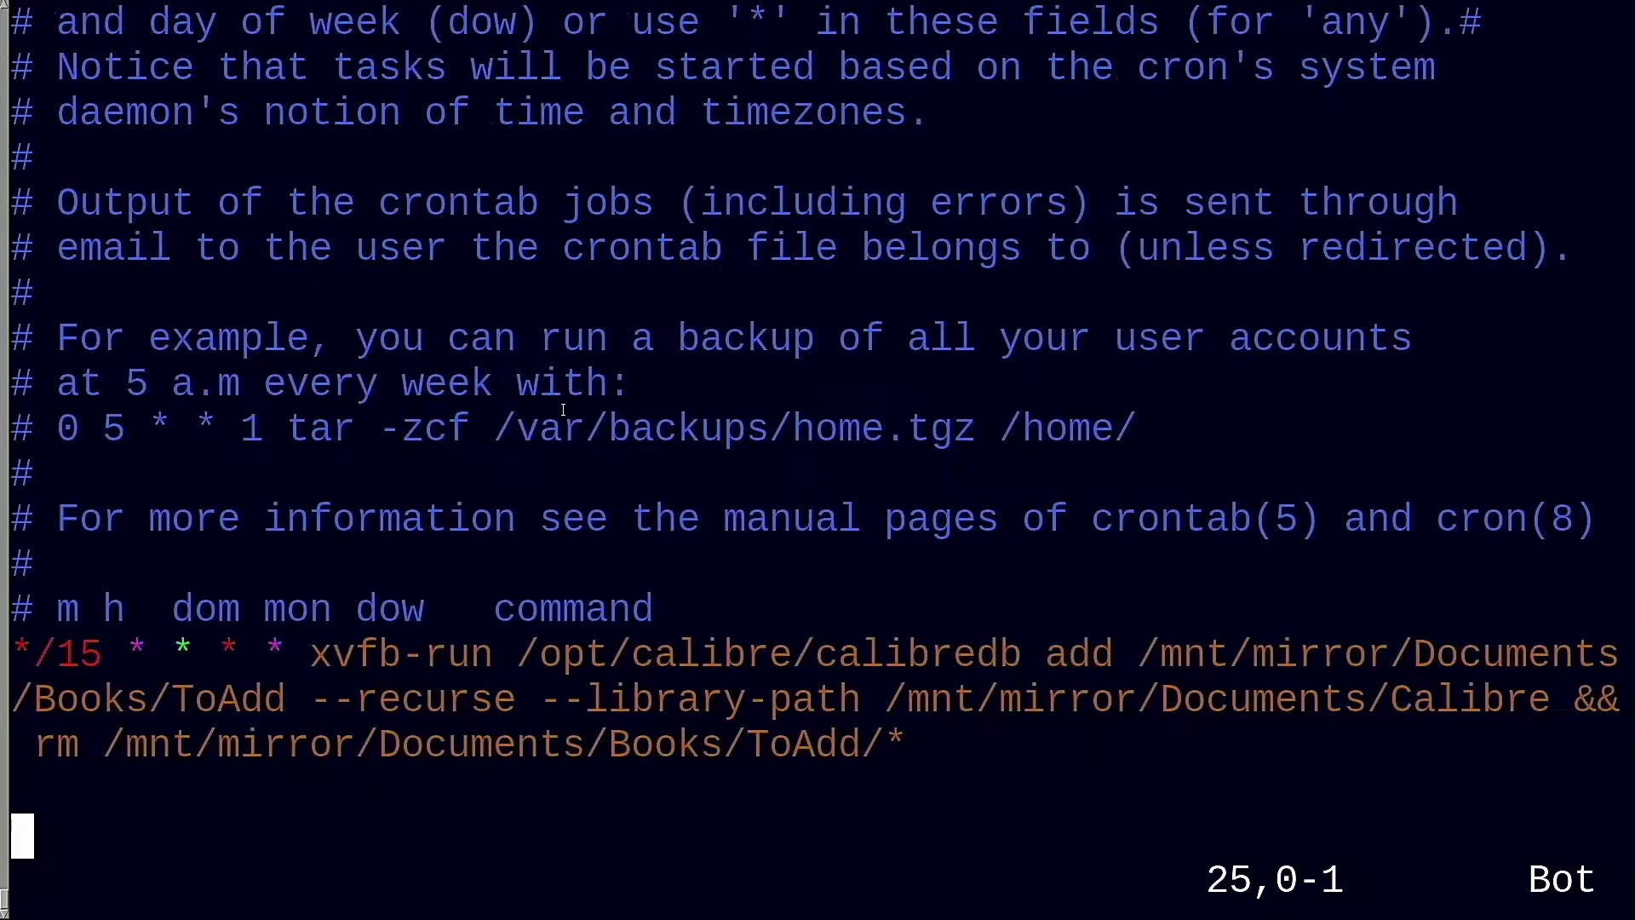
text(:wq)
key(Return)
key(Up)
key(Up)
key(Up)
key(Up)
key(Up)
key(Up)
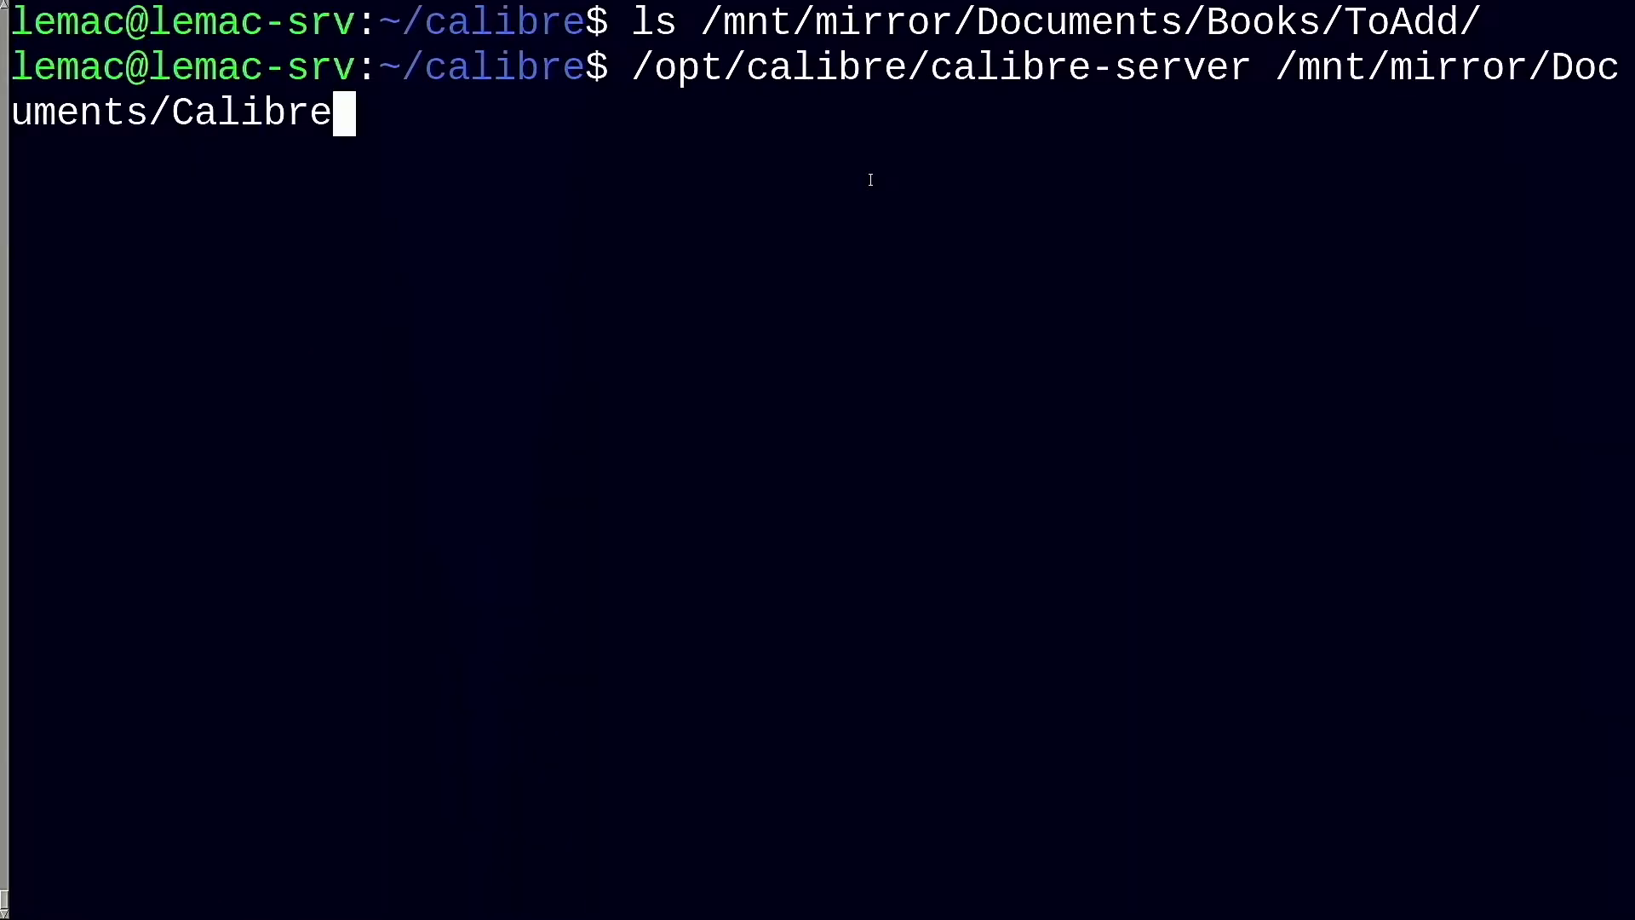
Start calibre-server on /mnt/mirror/Documents/Calibre, listening on port 8080
key(Return)
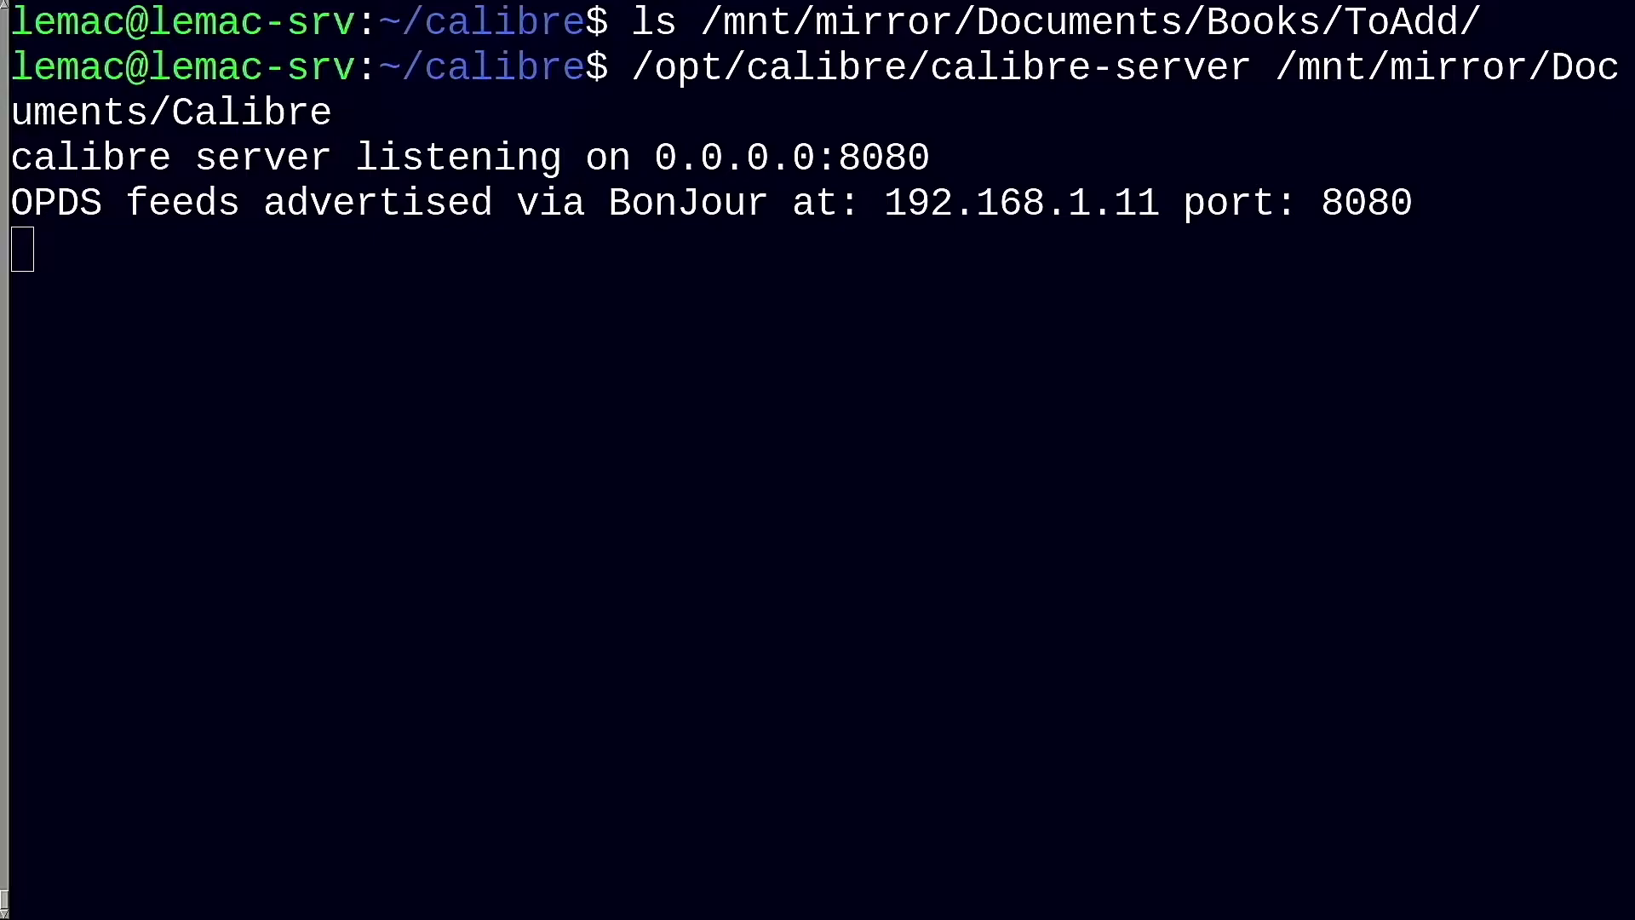
Open the Calibre library's book grid in the content server web page
click(1083, 380)
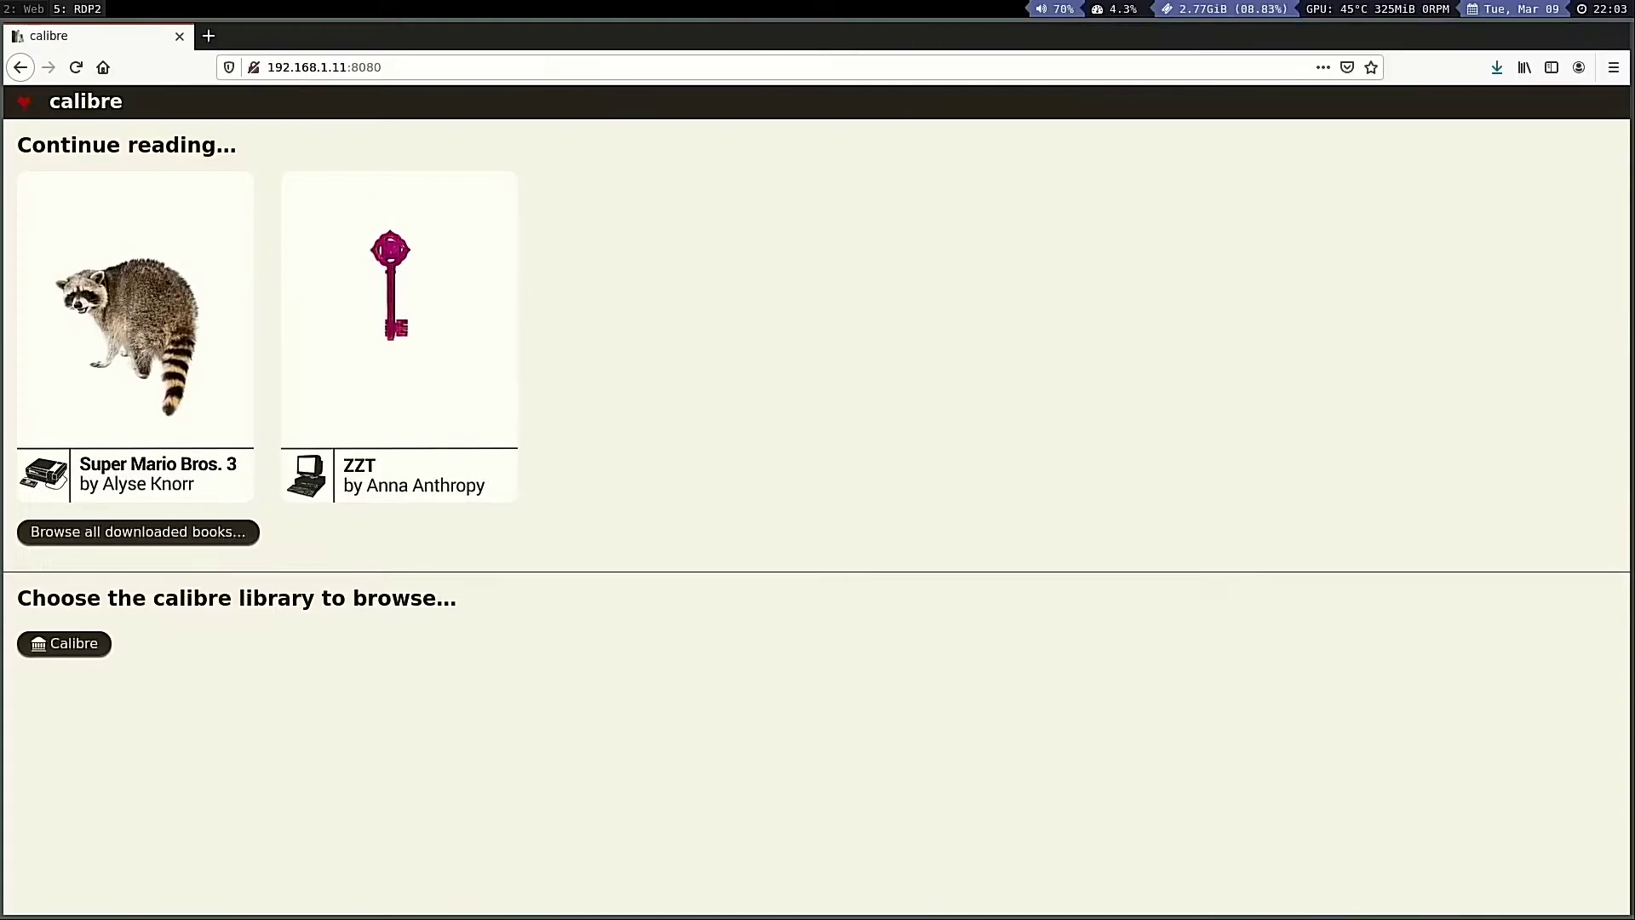
click(81, 652)
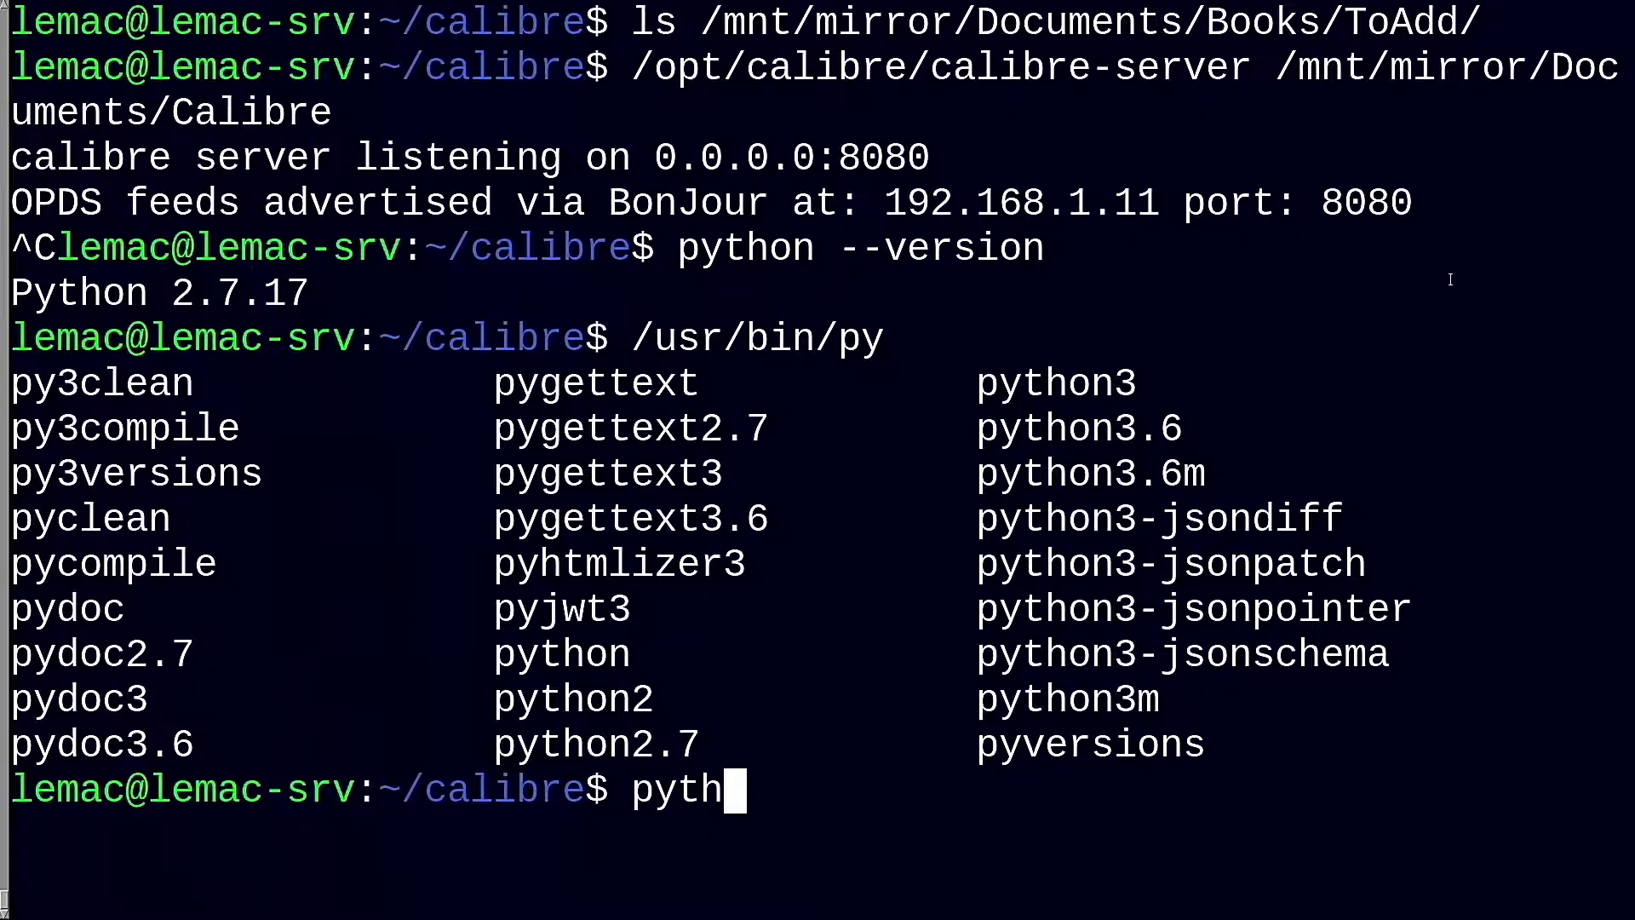
Check the python3 version and install the python3-pip package with apt
text(on3)
key(Tab)
key(Tab)
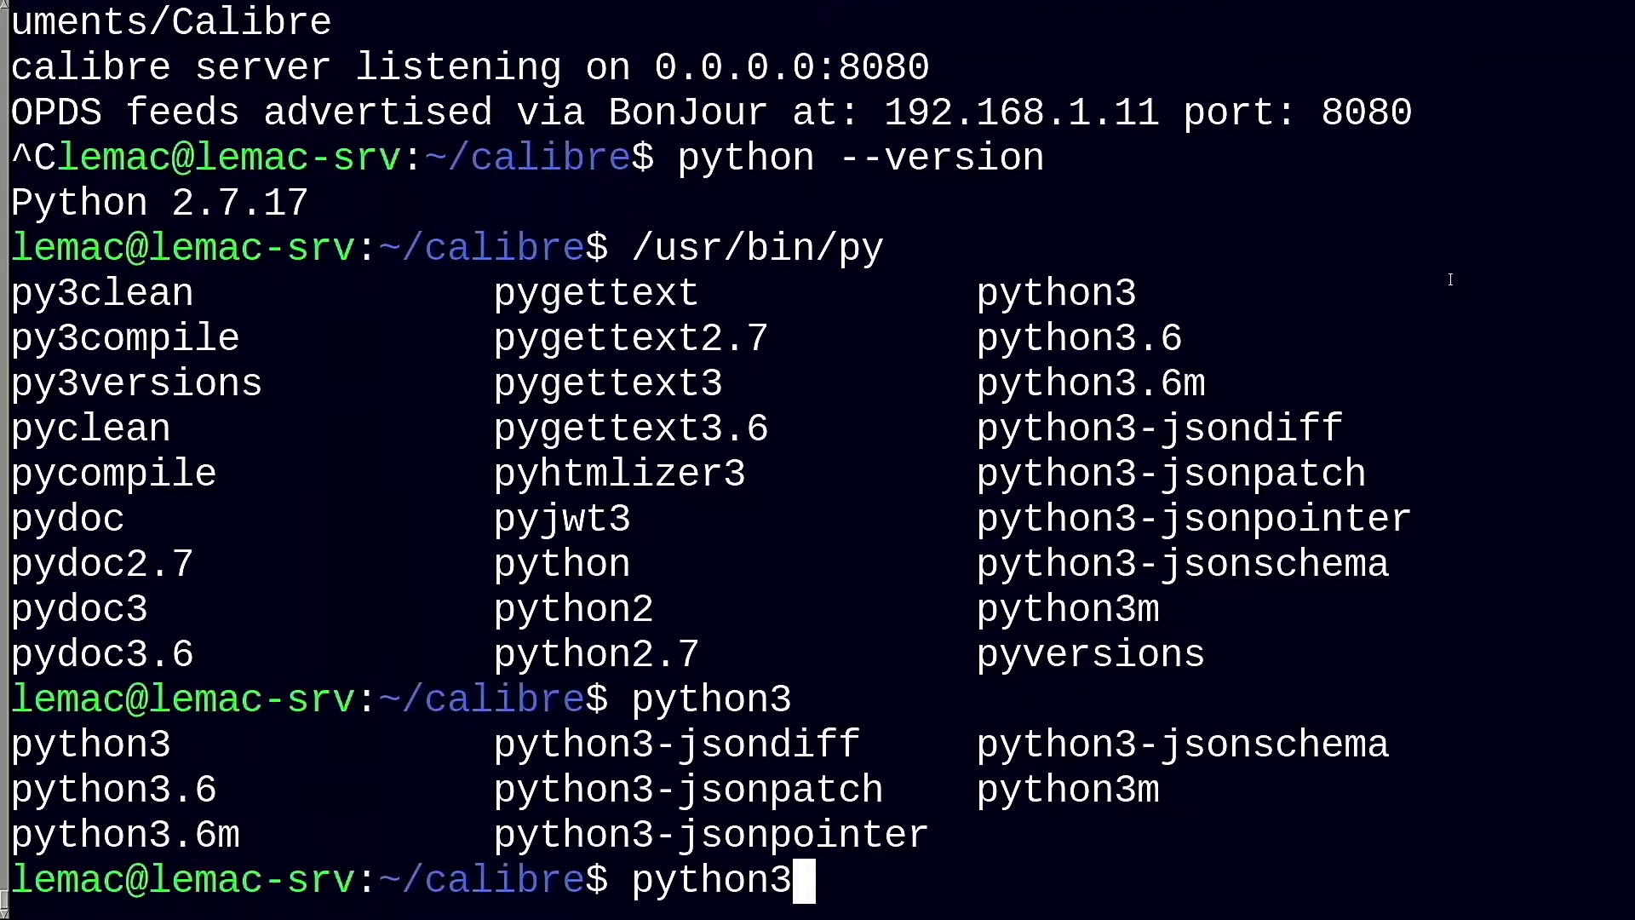
text(--version)
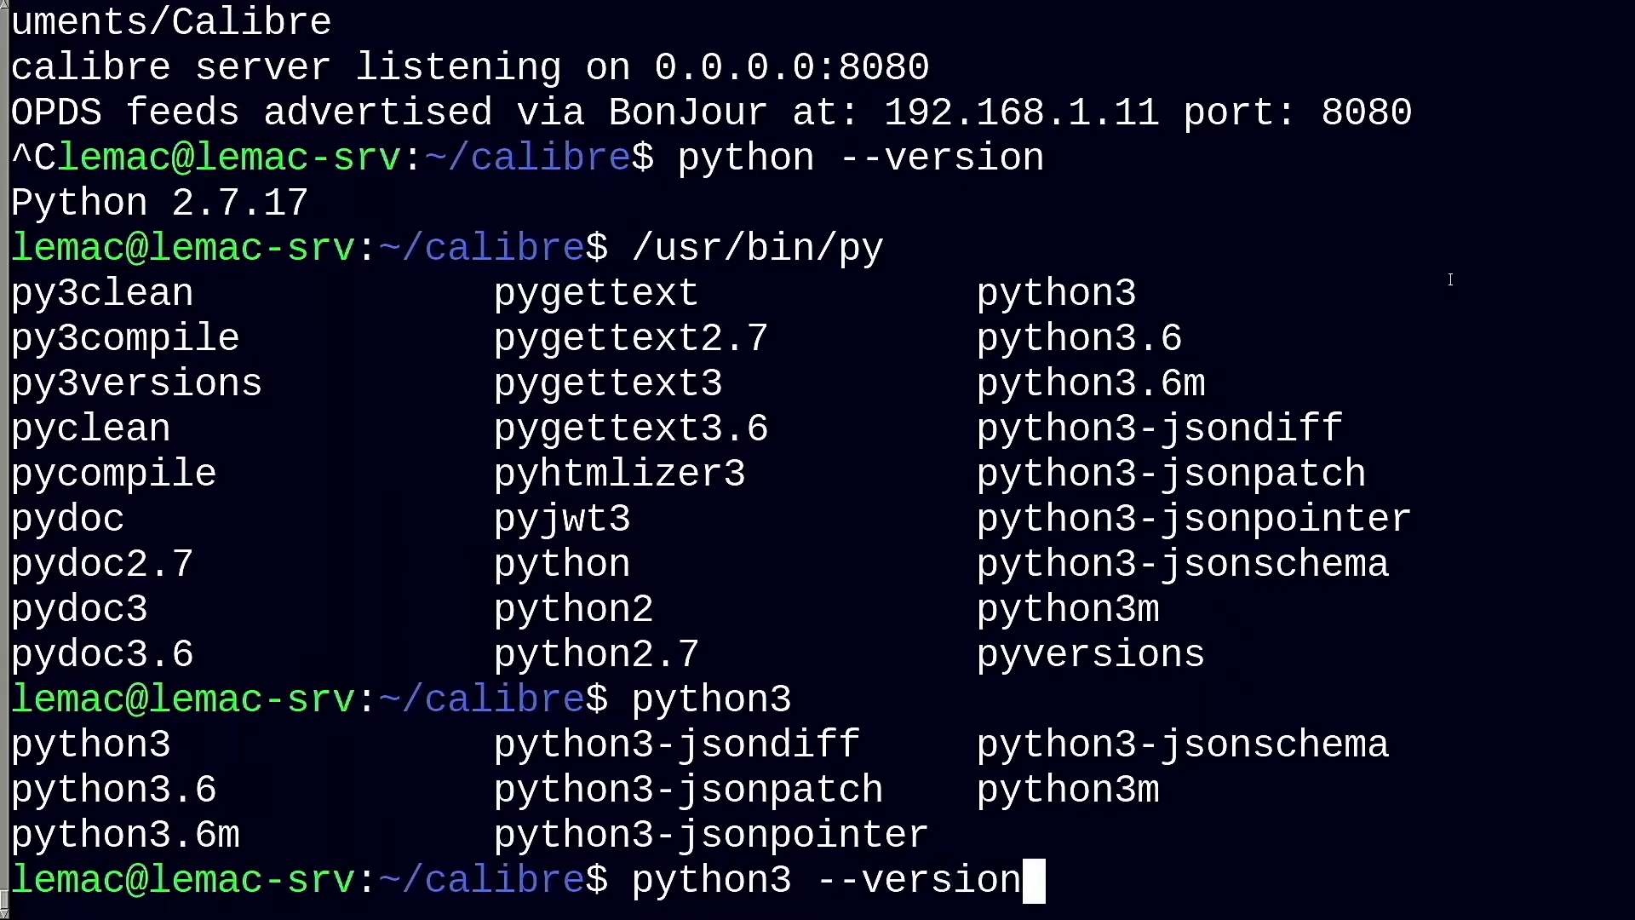
key(Return)
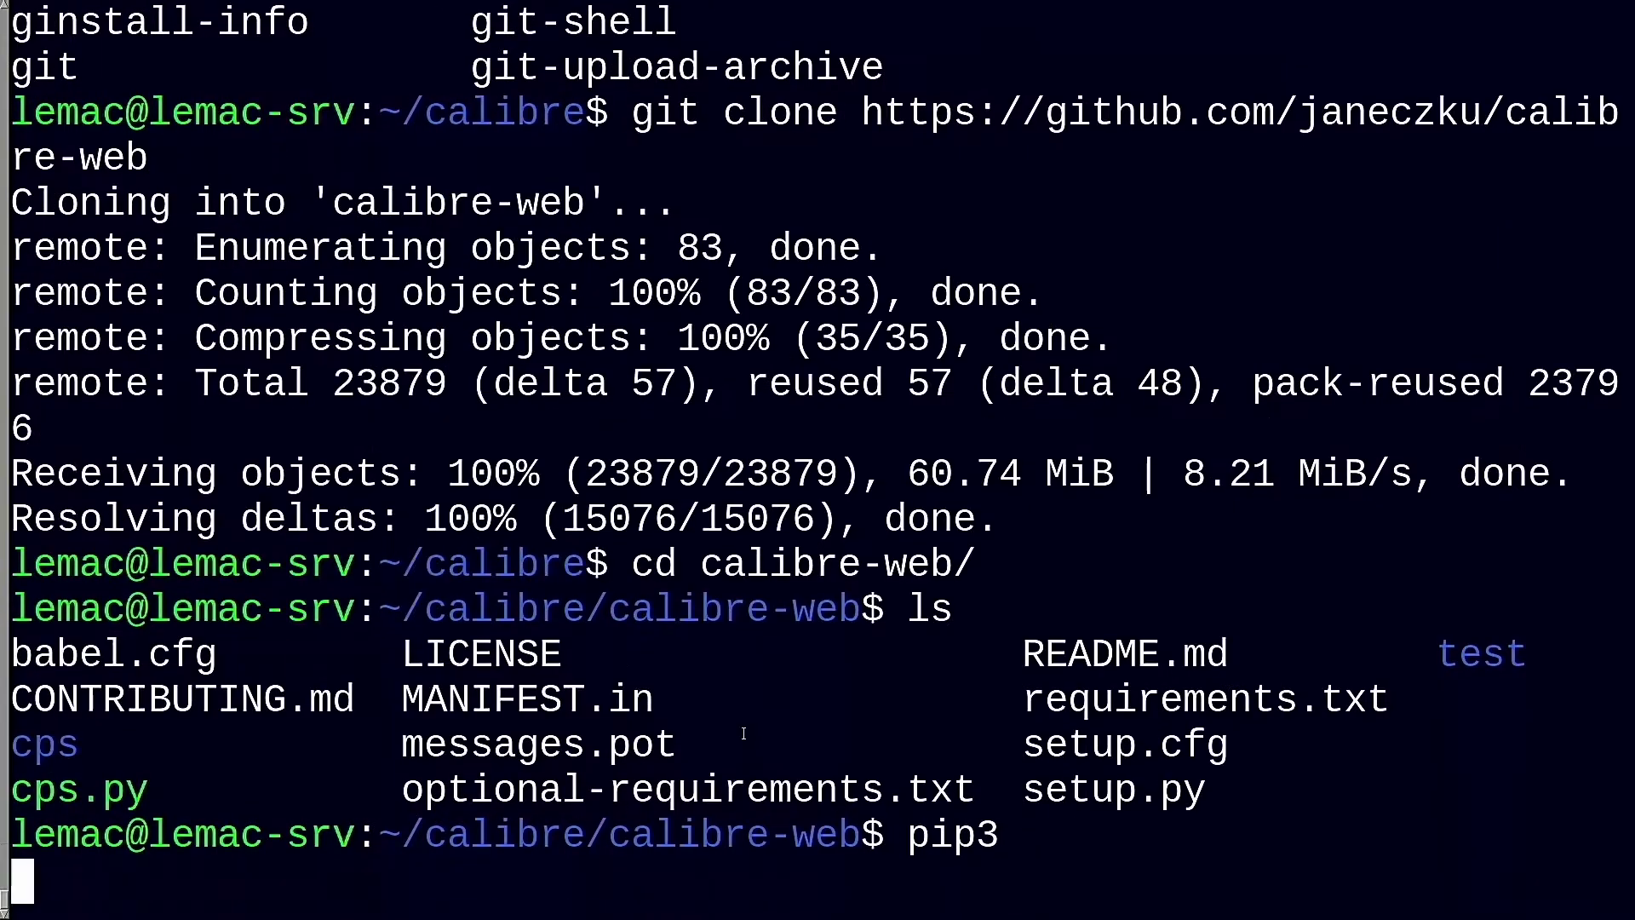
key(ctrl+c)
text(sudo apt install python3-pip)
key(Return)
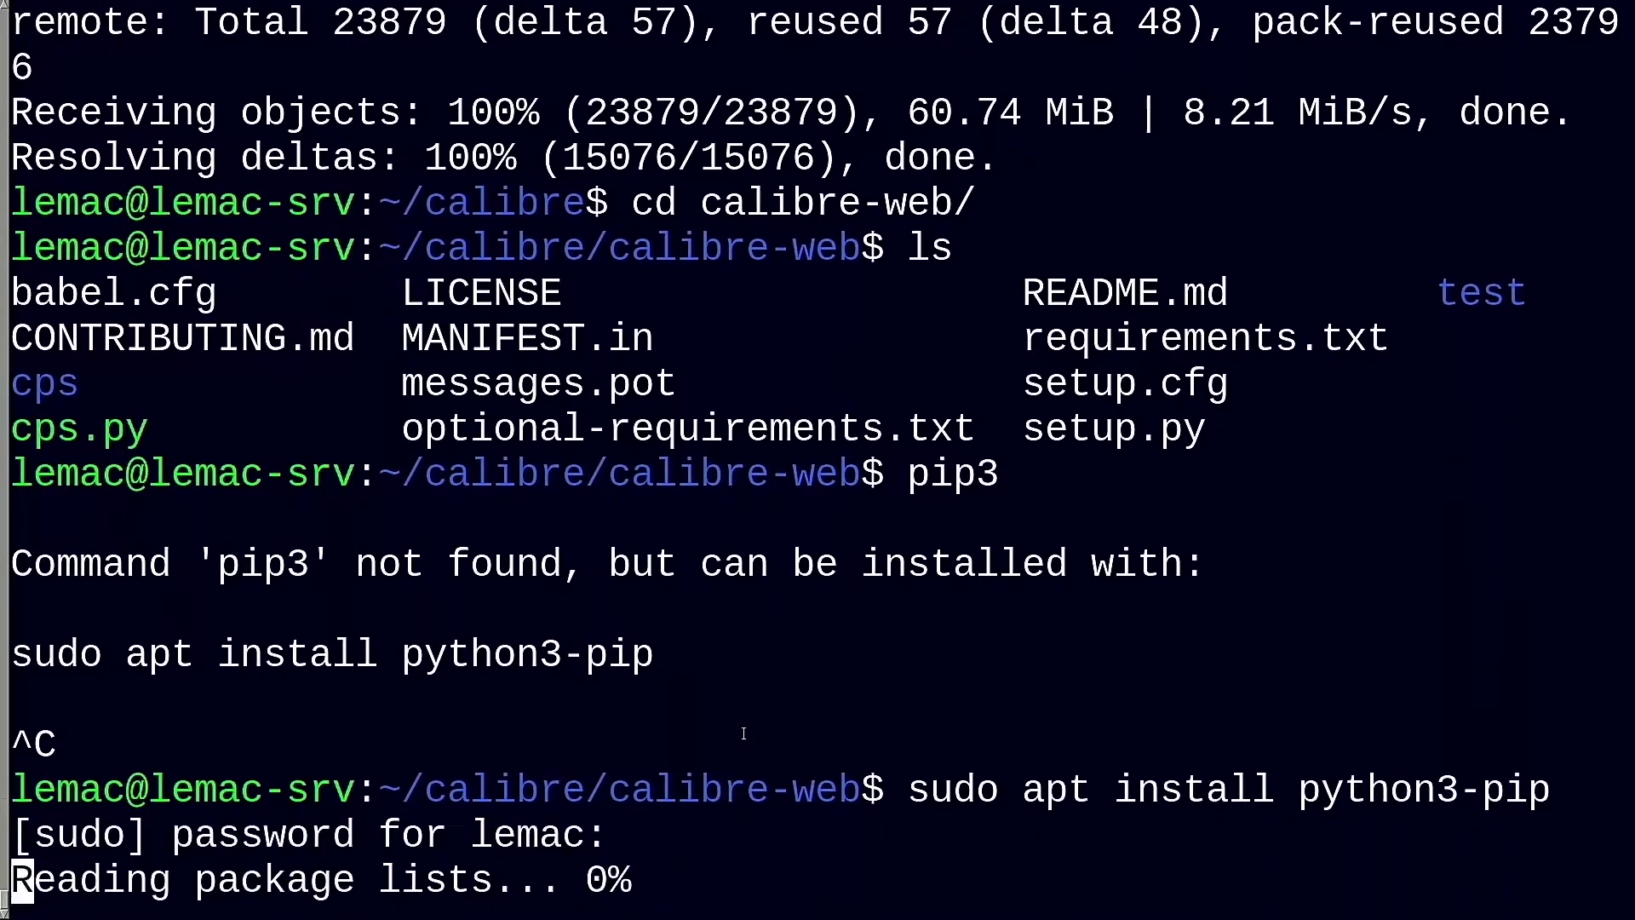
text(y)
key(Return)
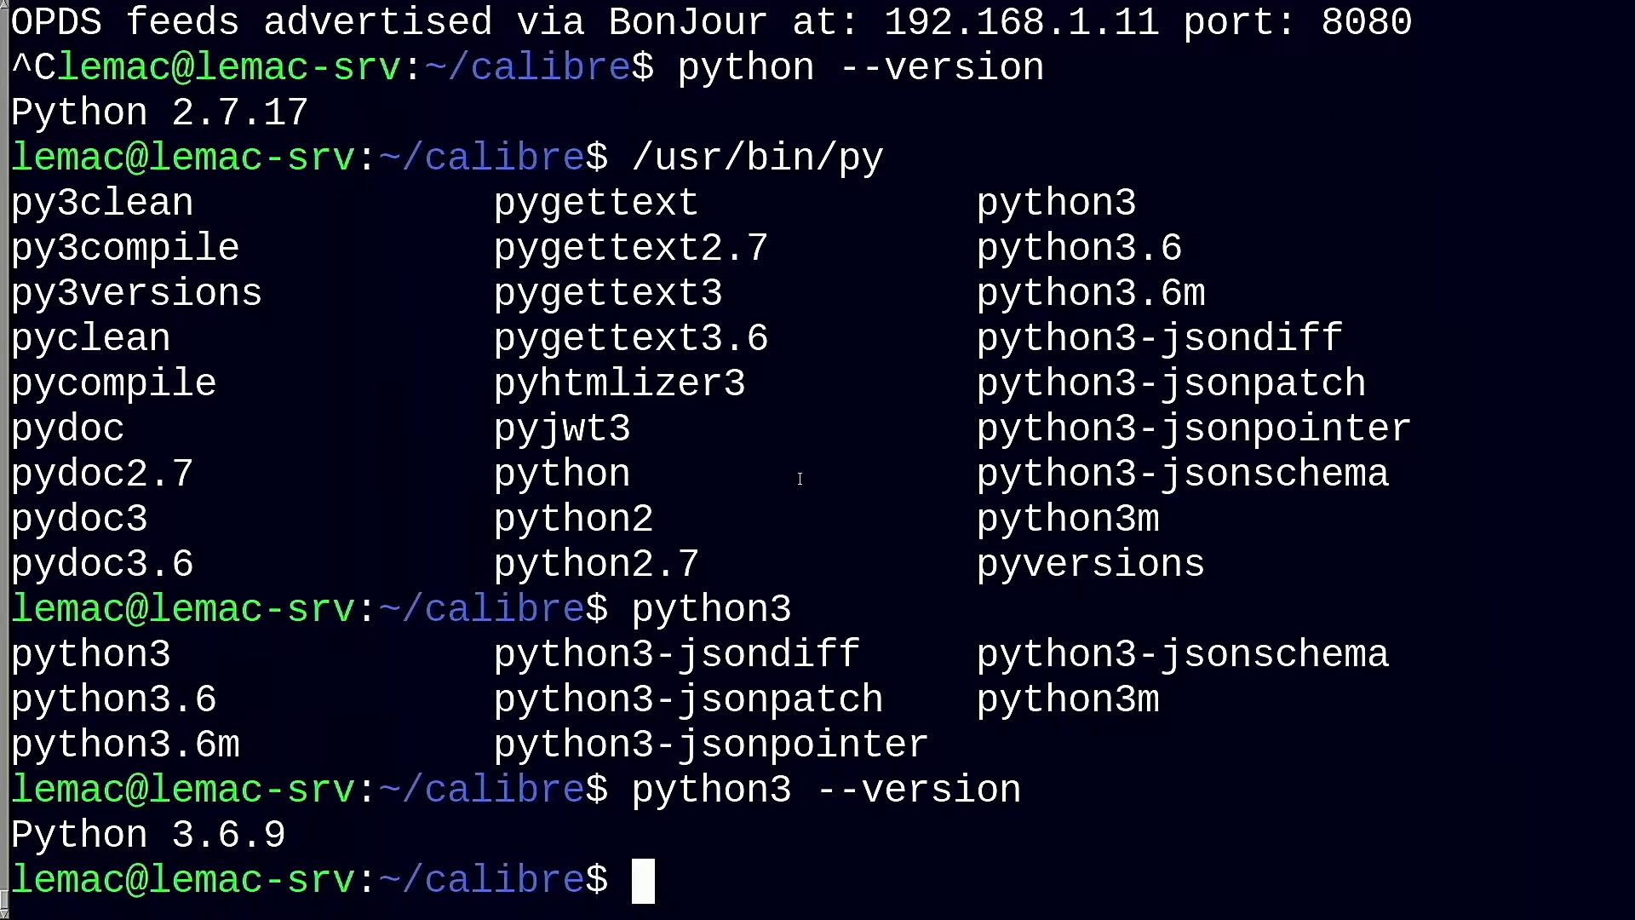
Git clone the calibre-web repository
text(gi)
key(Tab)
key(Tab)
text(t clone)
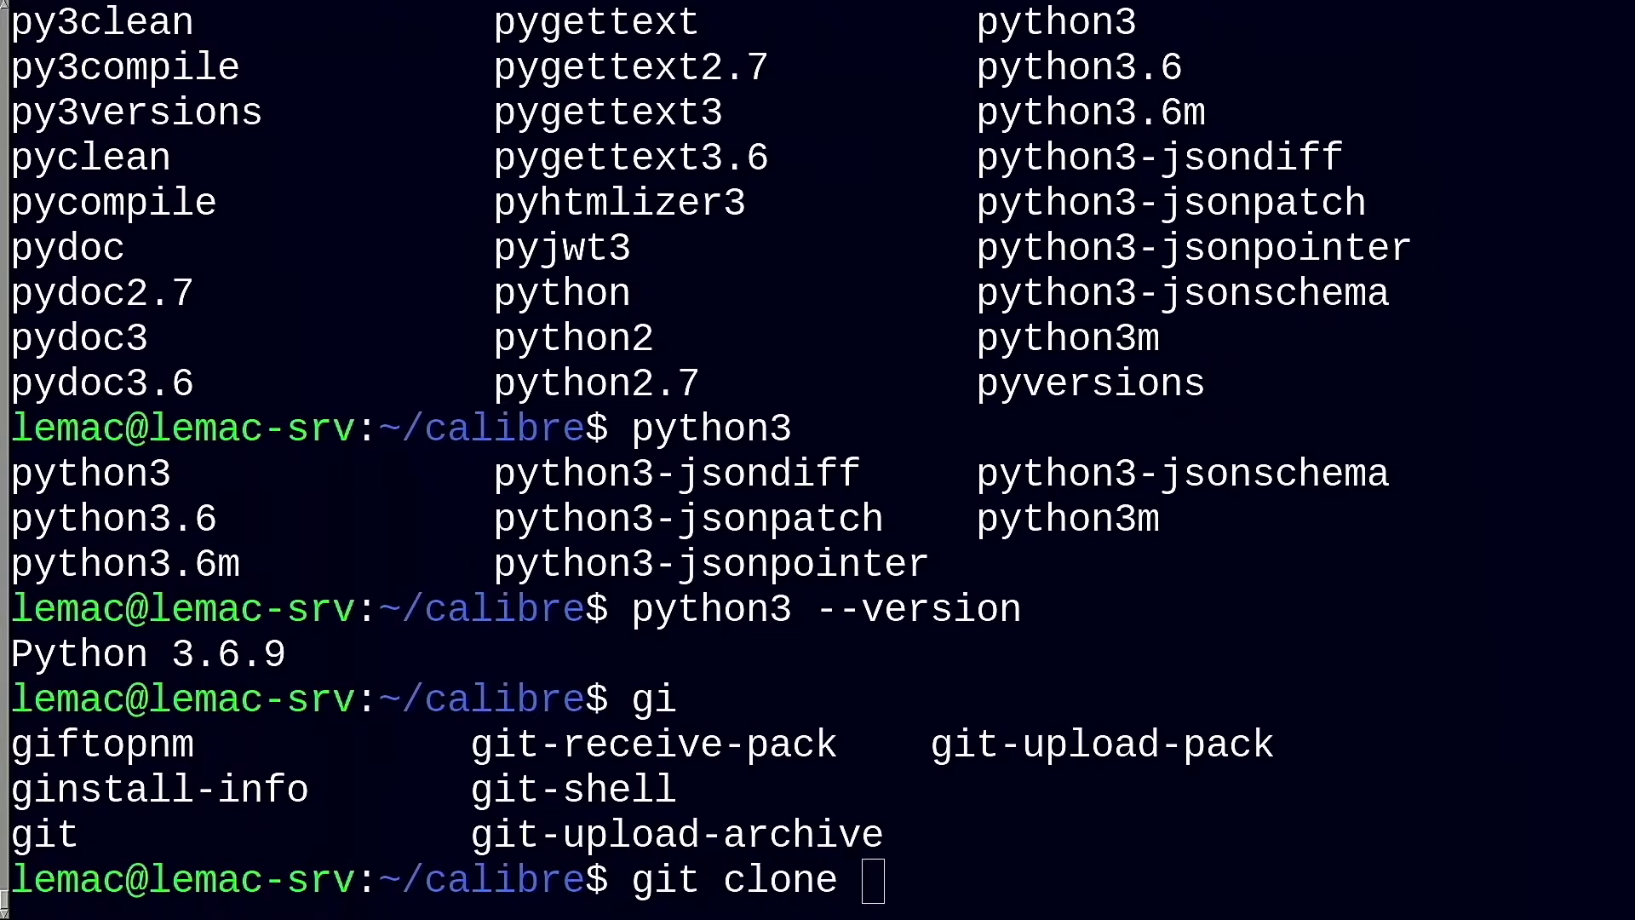
right_click(887, 437)
key(Return)
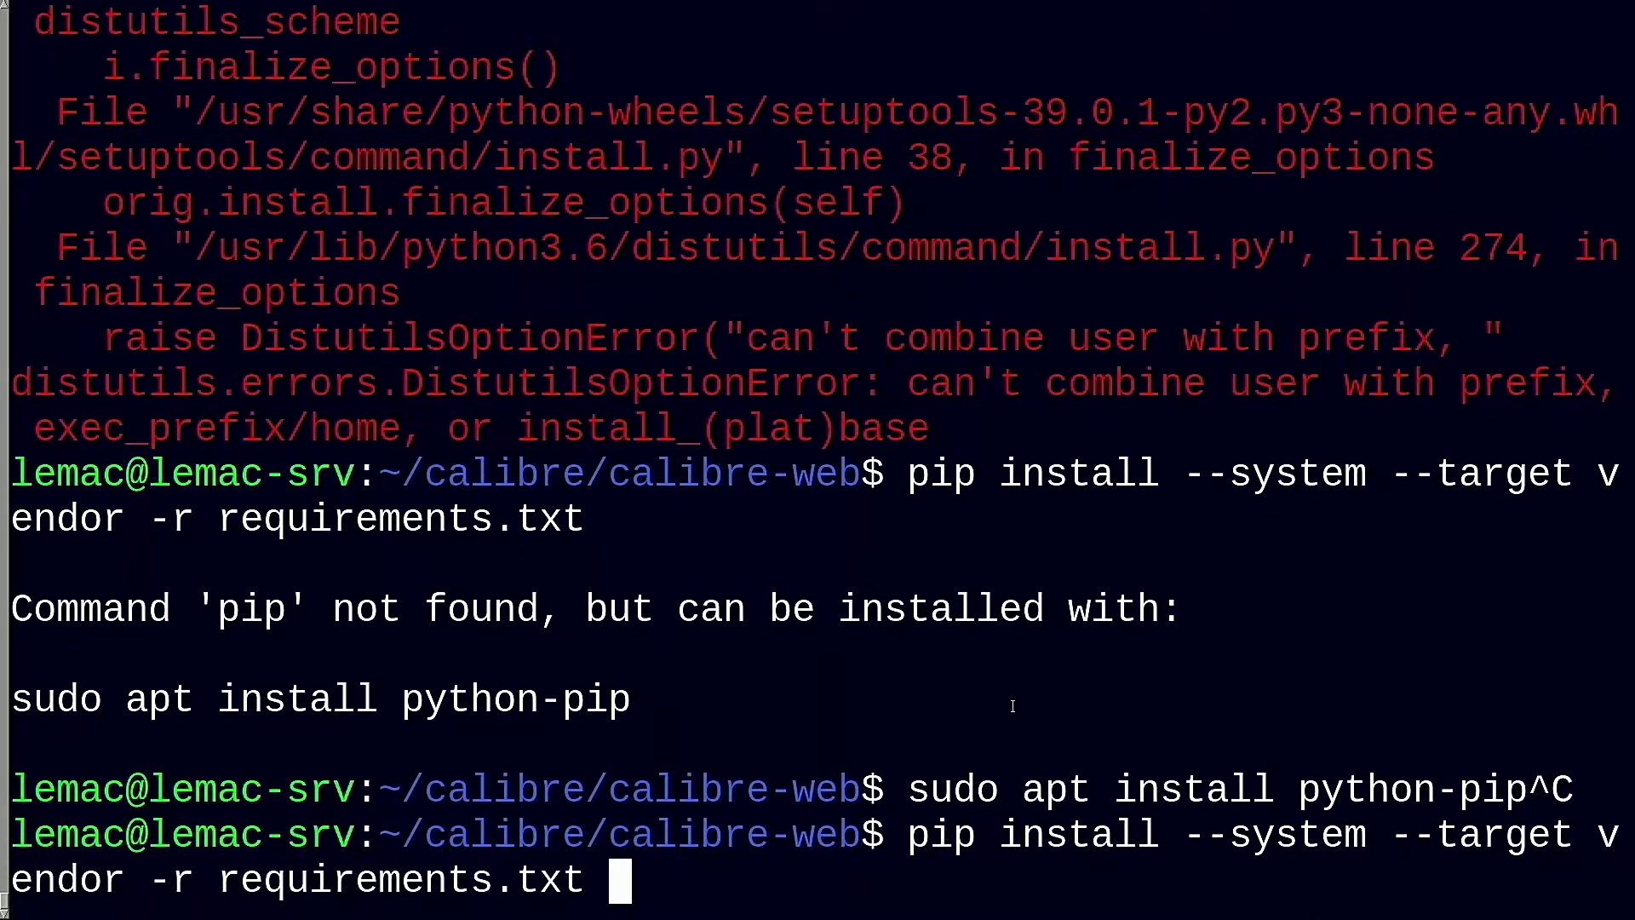
Install Calibre-Web's requirements.txt into the vendor folder with pip3 using --system
key(Up)
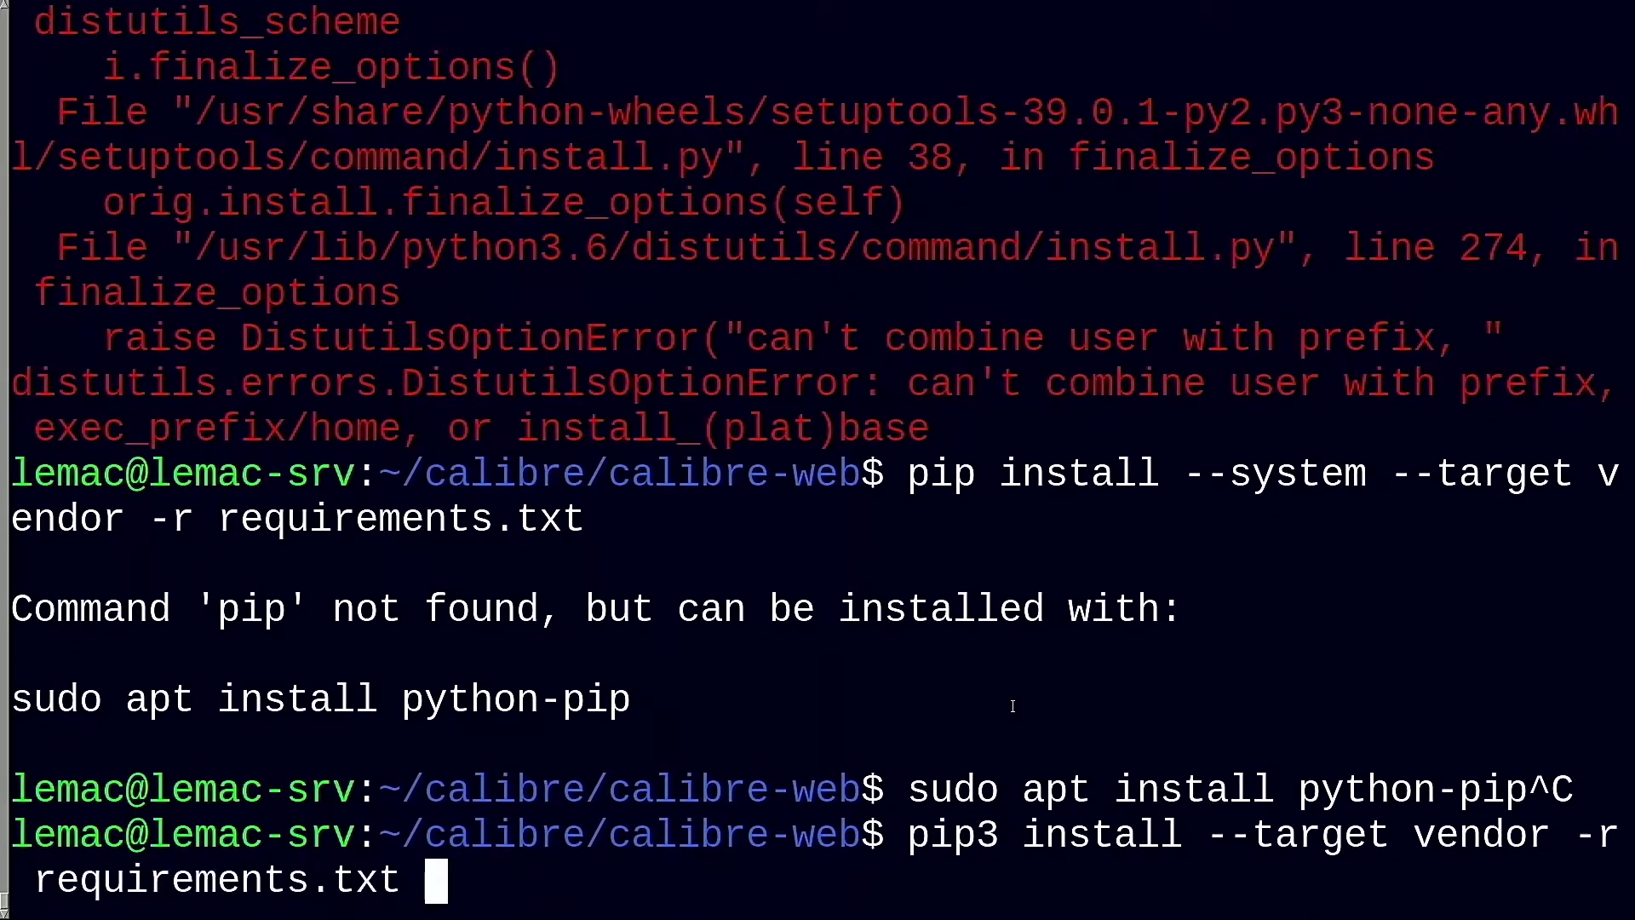
key(Left)
key(Left)
key(Left)
key(Left)
key(Left)
key(Left)
key(Left)
key(Left)
key(Left)
key(Left)
key(Left)
key(Left)
key(Left)
key(Left)
key(Left)
key(Left)
key(Left)
key(Left)
key(Left)
key(Left)
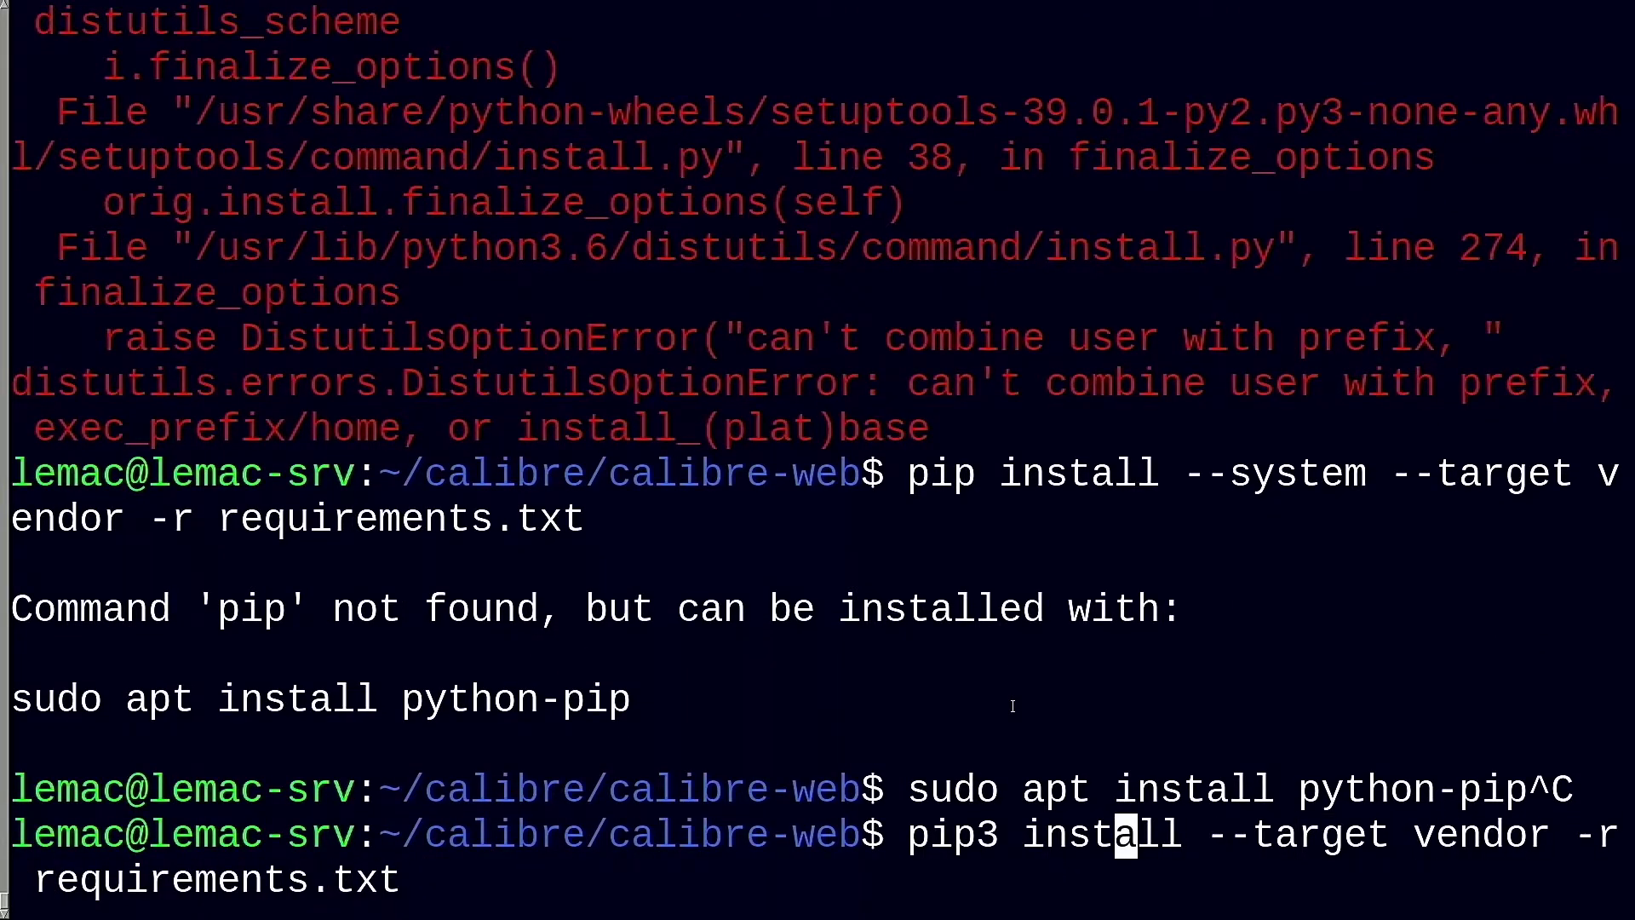
key(Left)
key(Left)
key(Left)
key(Right)
key(Right)
key(Right)
key(Right)
key(Right)
key(Right)
key(Right)
key(Right)
key(Right)
key(Right)
key(Left)
key(Left)
key(Left)
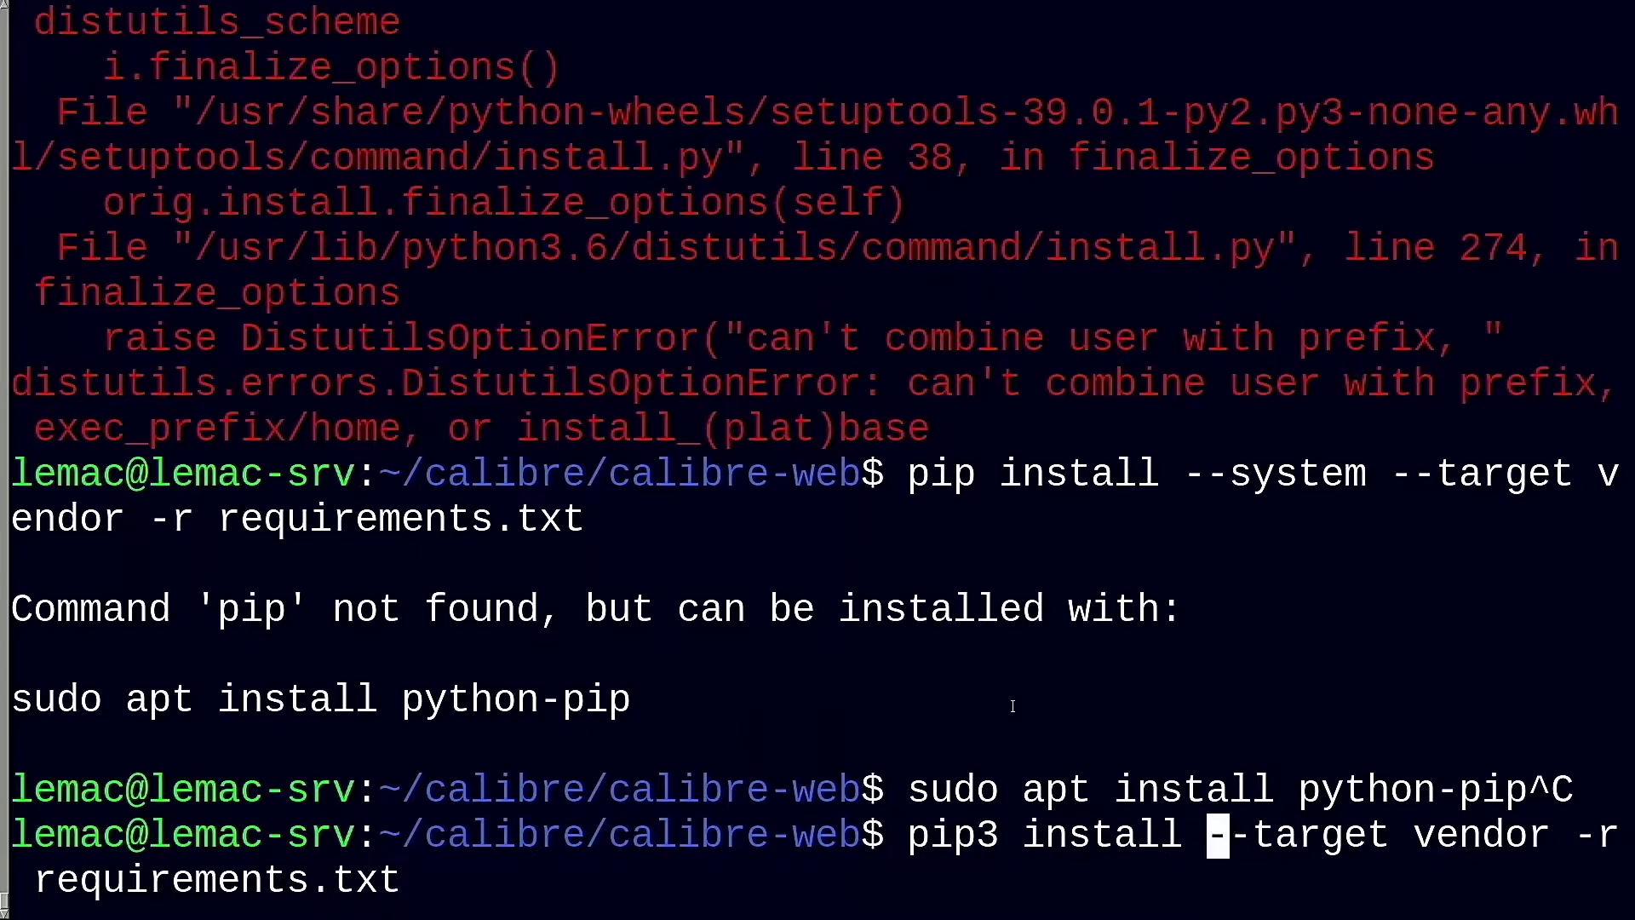
text(--system)
key(Return)
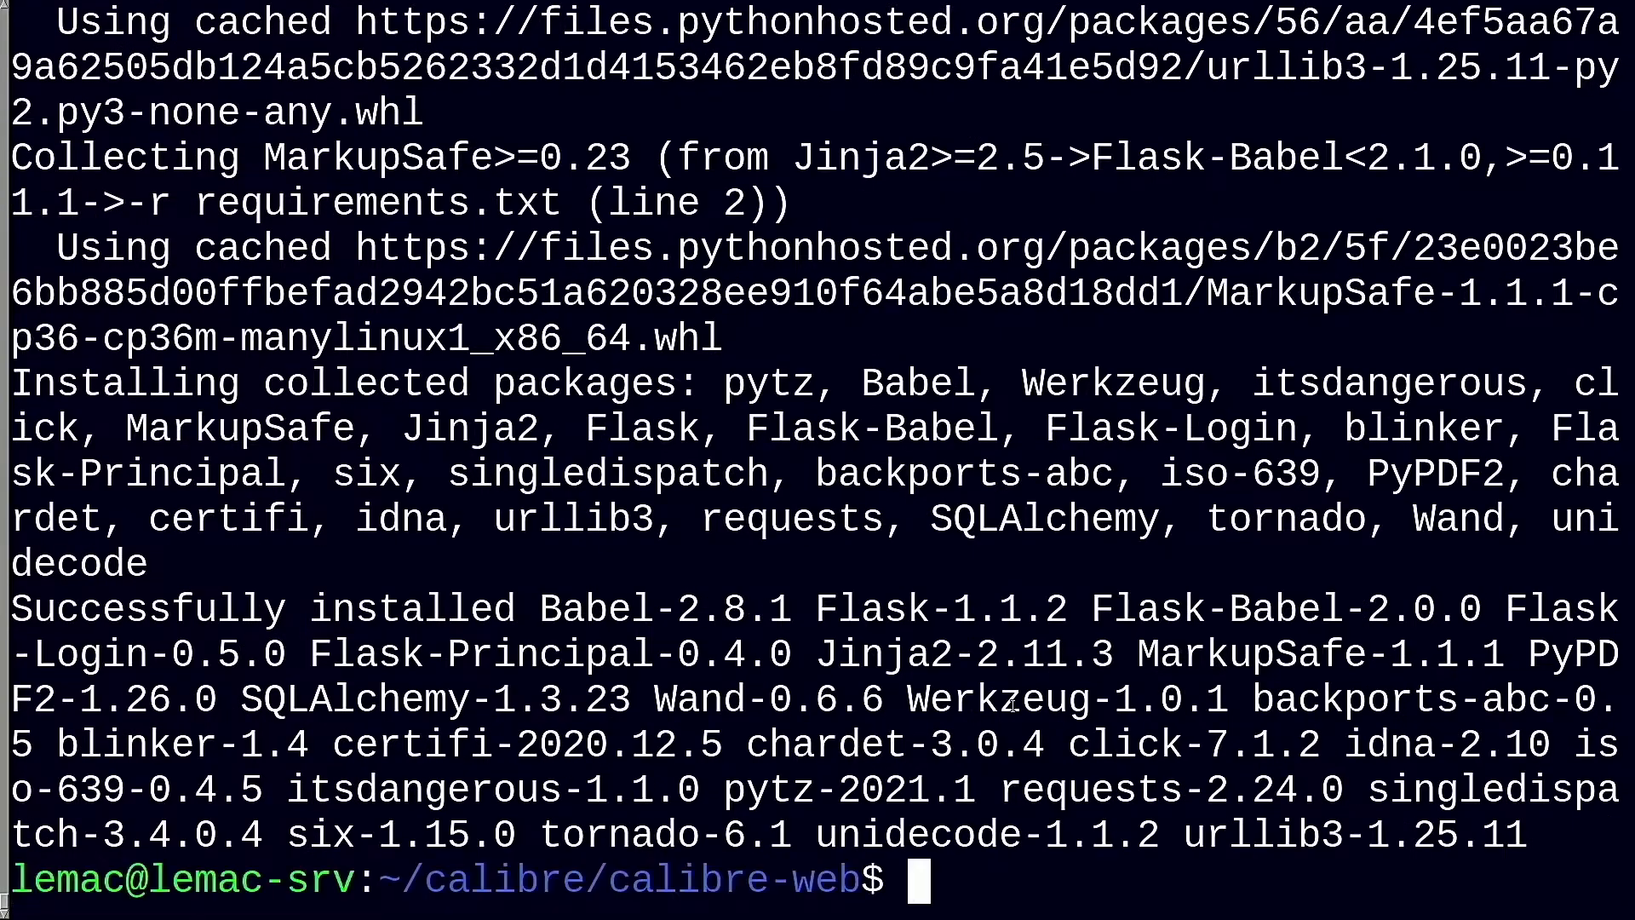
Launch Calibre-Web with python3 cps.py
text(pyt)
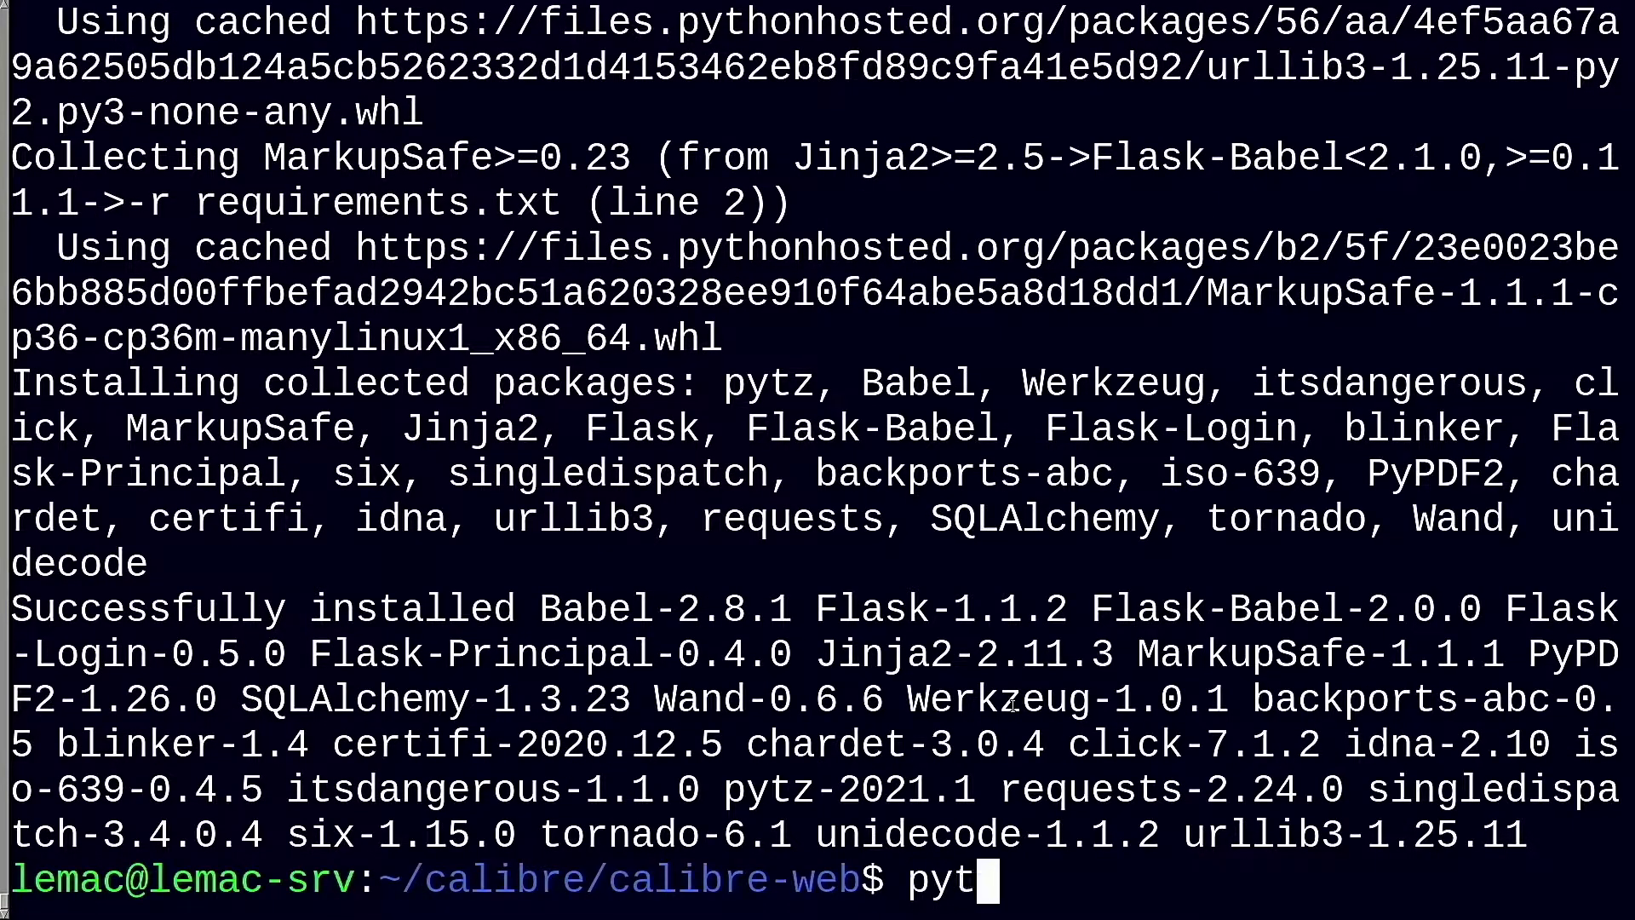
text(hin3 cps.py)
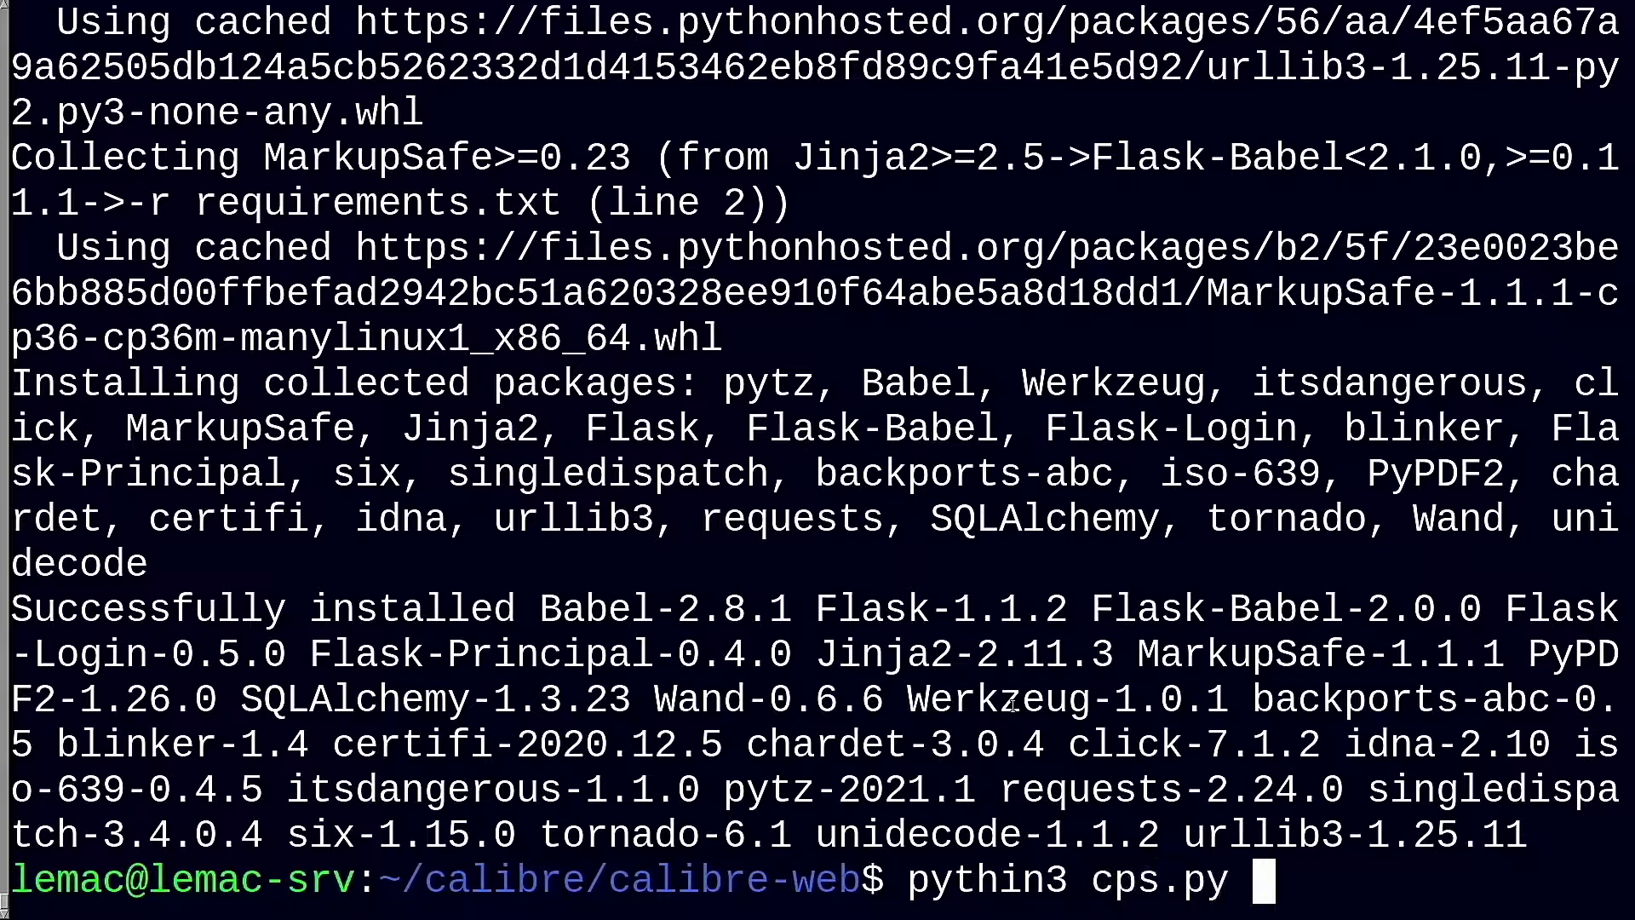
key(Left)
key(Left)
key(Left)
key(Left)
key(Left)
key(Left)
key(Left)
key(Left)
key(Left)
key(Left)
key(BackSpace)
text(o)
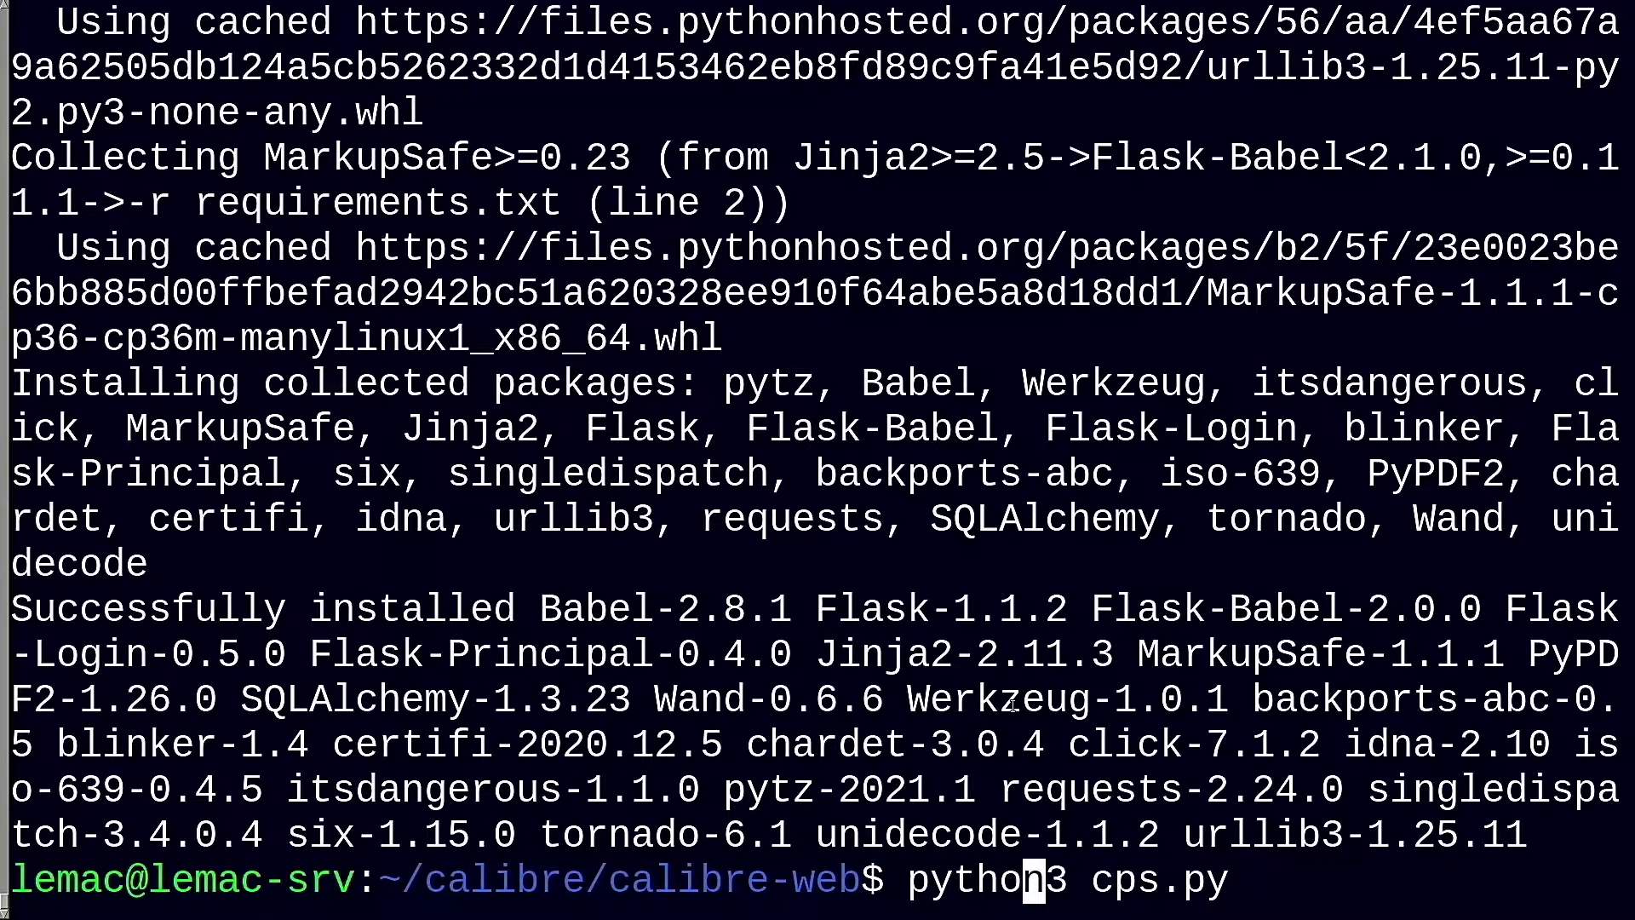
key(Return)
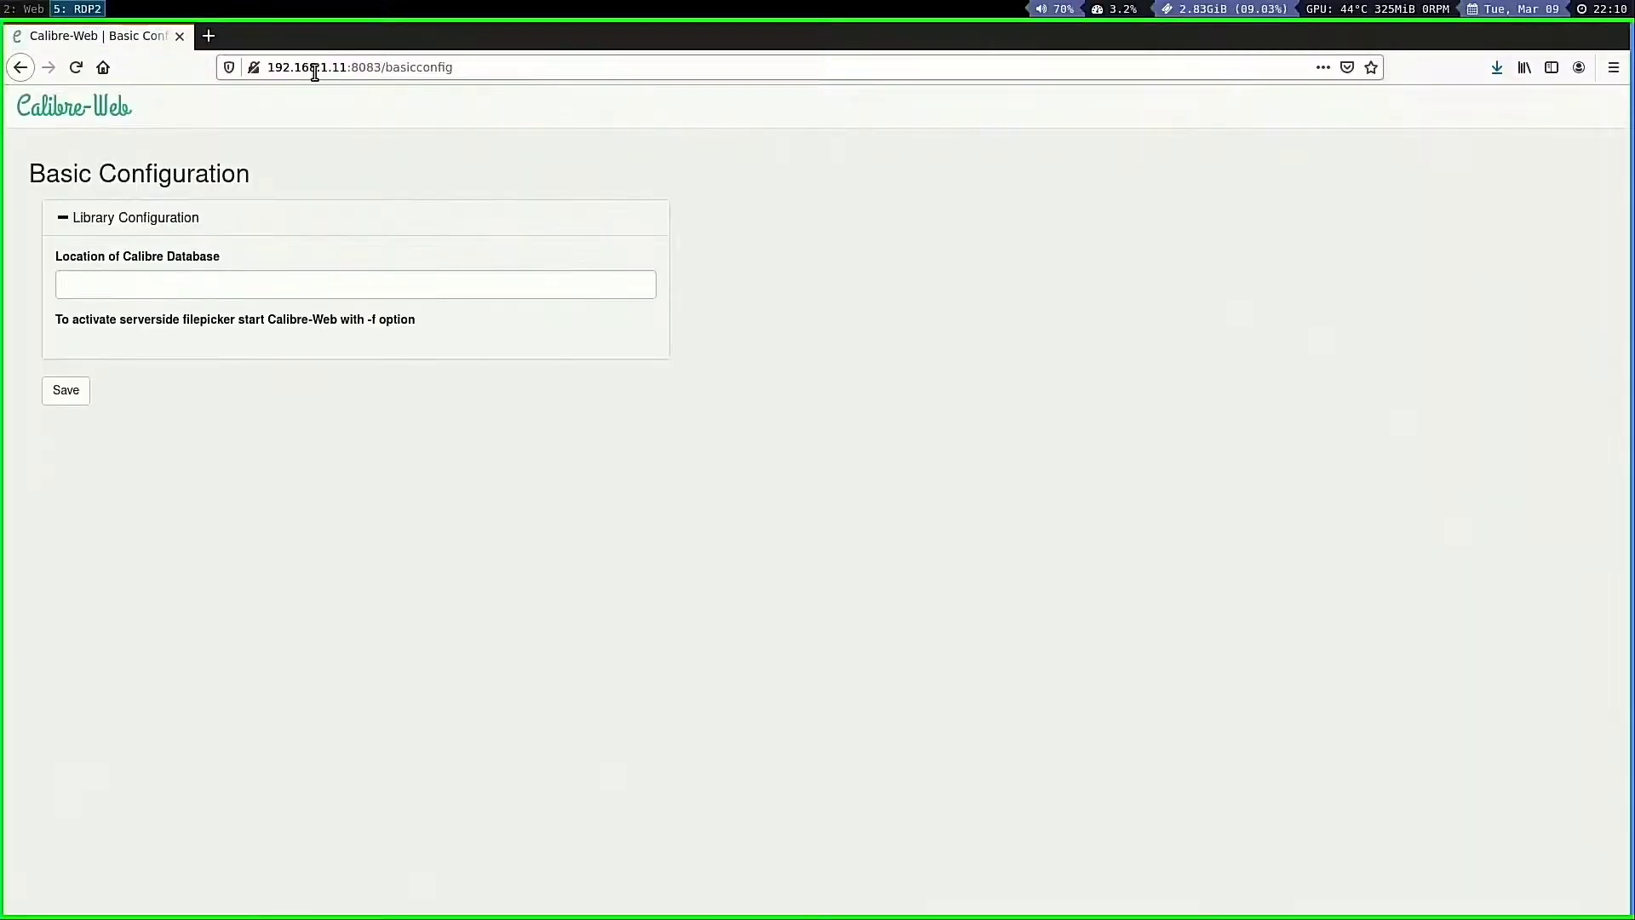
Set the Calibre library location to /mnt/mirror/Documents/Calibre and save the configuration
click(169, 285)
text(/mnt/mirror/Documents/Calibre)
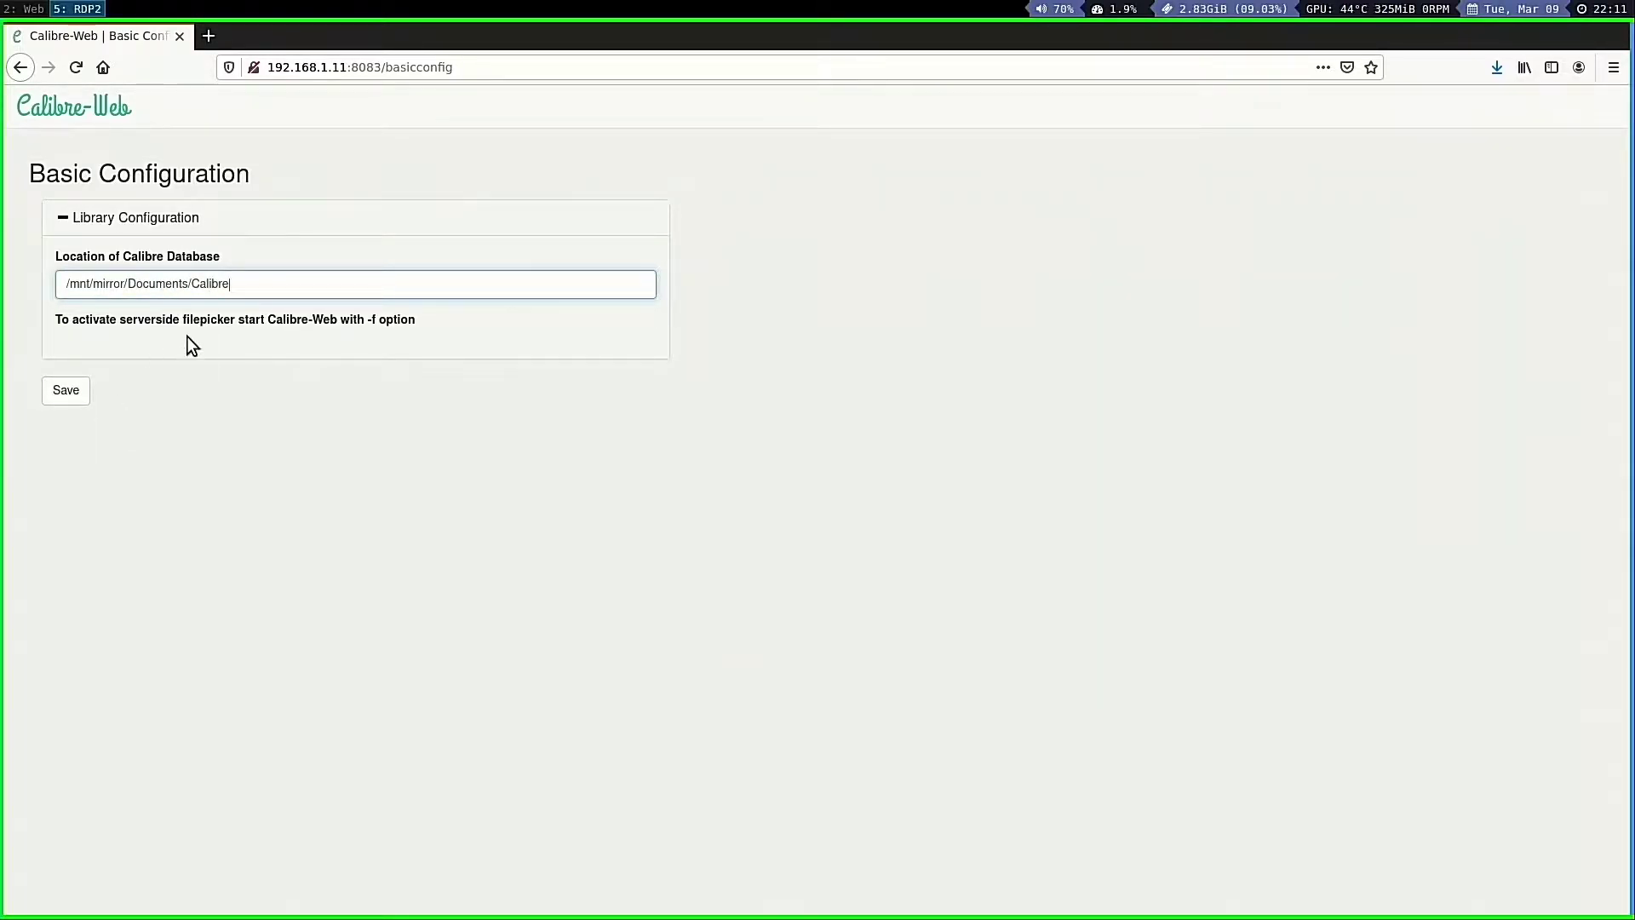
click(60, 393)
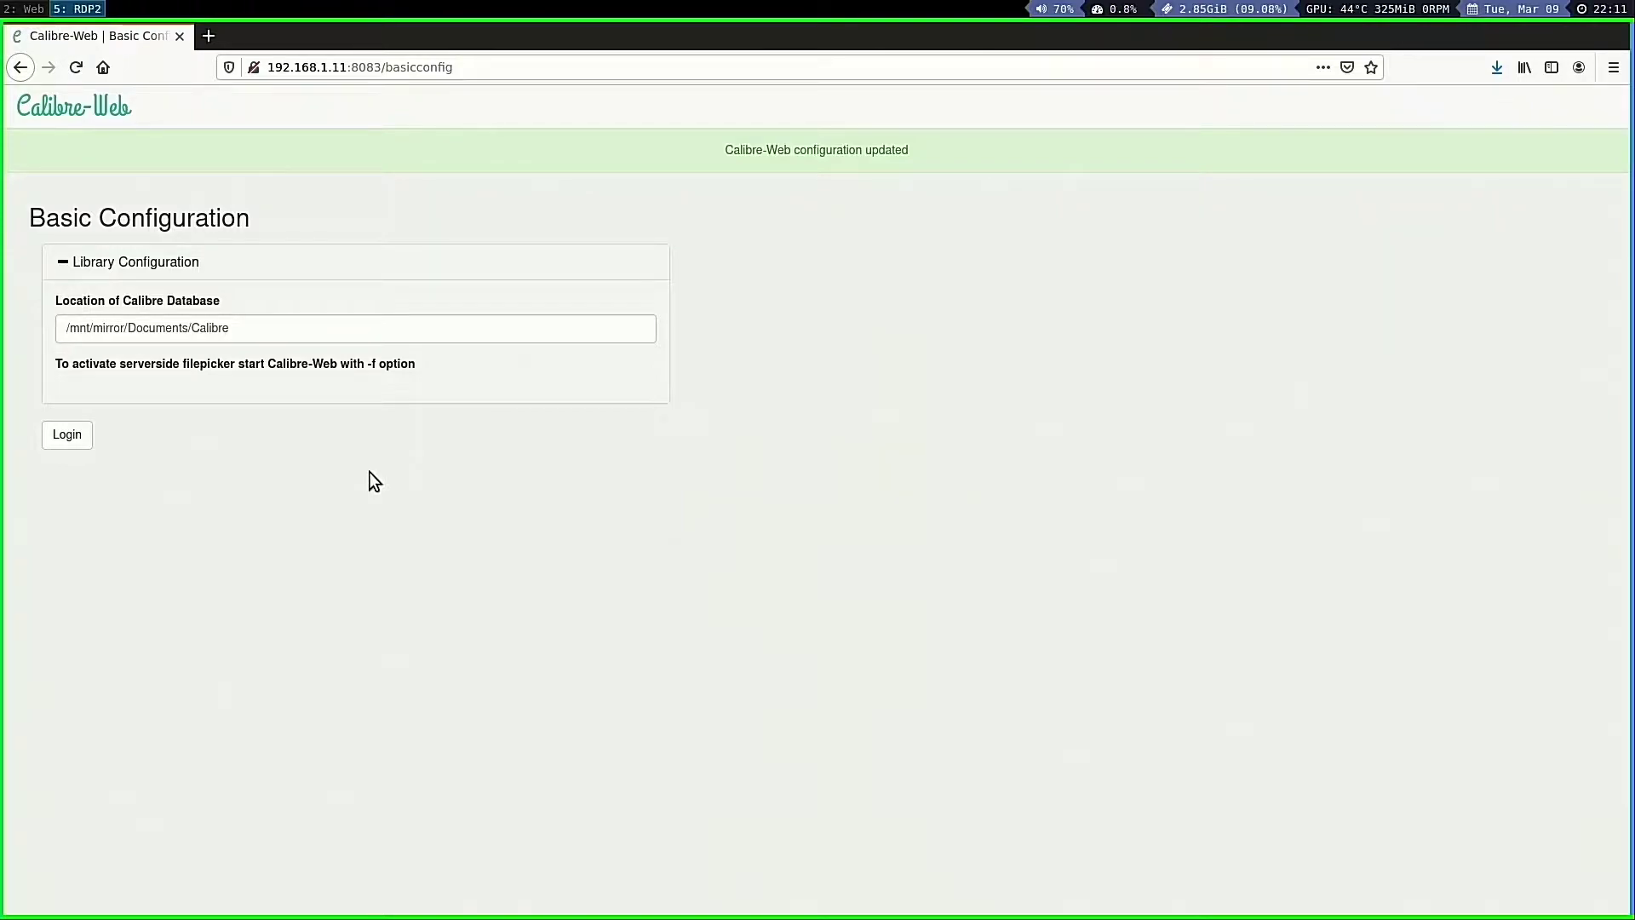
Log in as admin with the account password, Remember Me off, and never save the login
click(63, 437)
click(347, 239)
text(admin)
key(Tab)
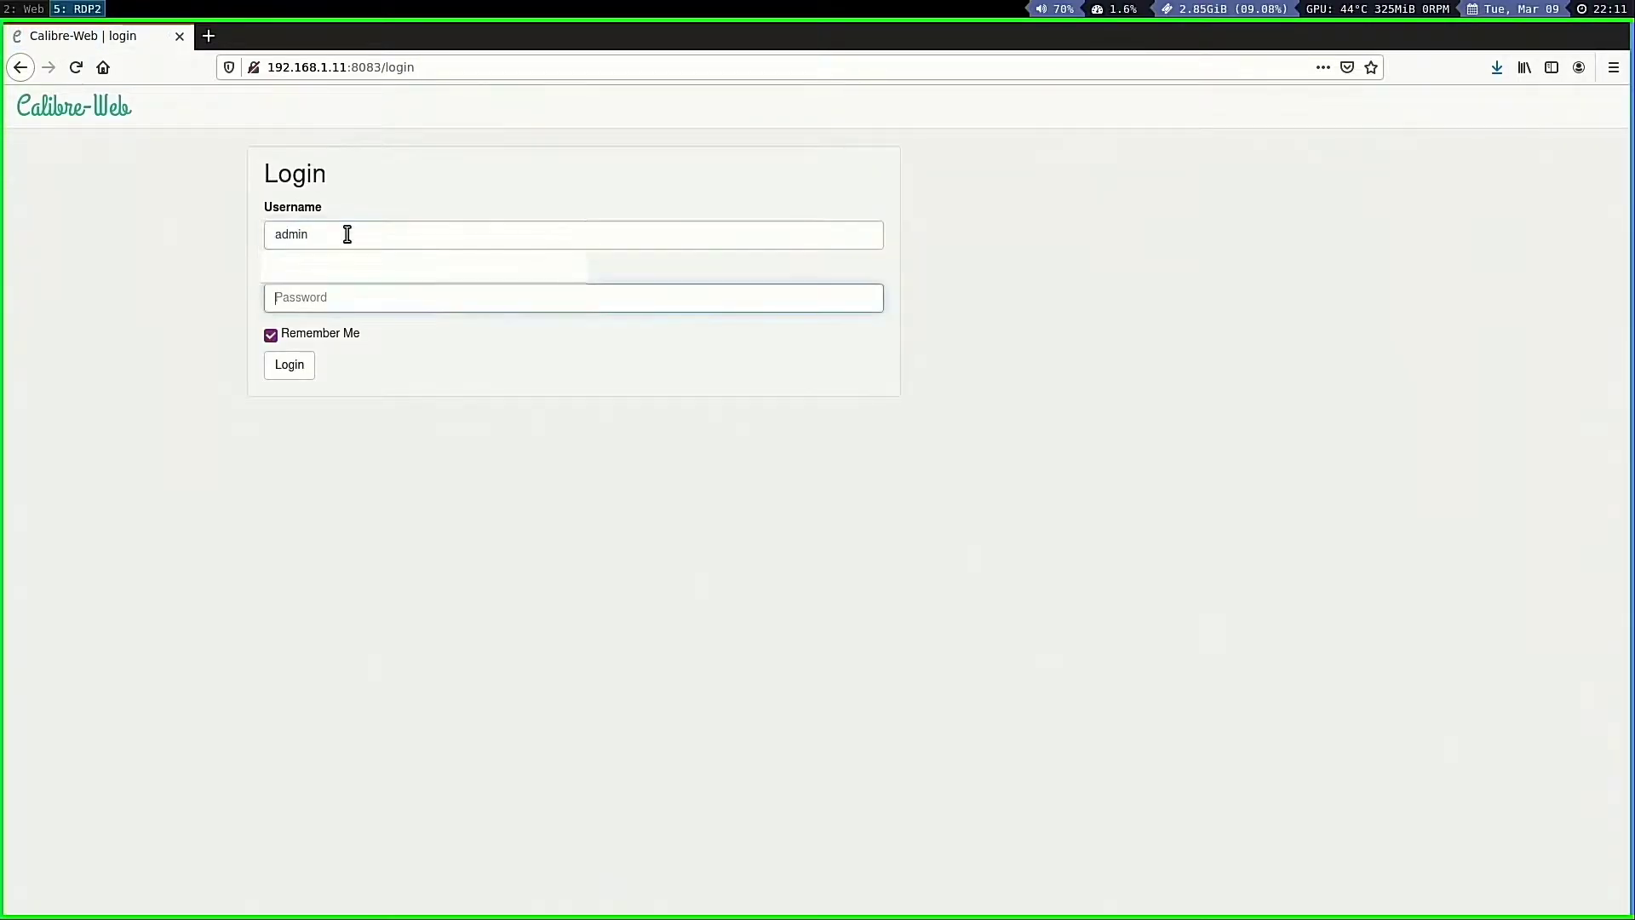
click(270, 336)
click(303, 302)
text(admin123)
click(289, 365)
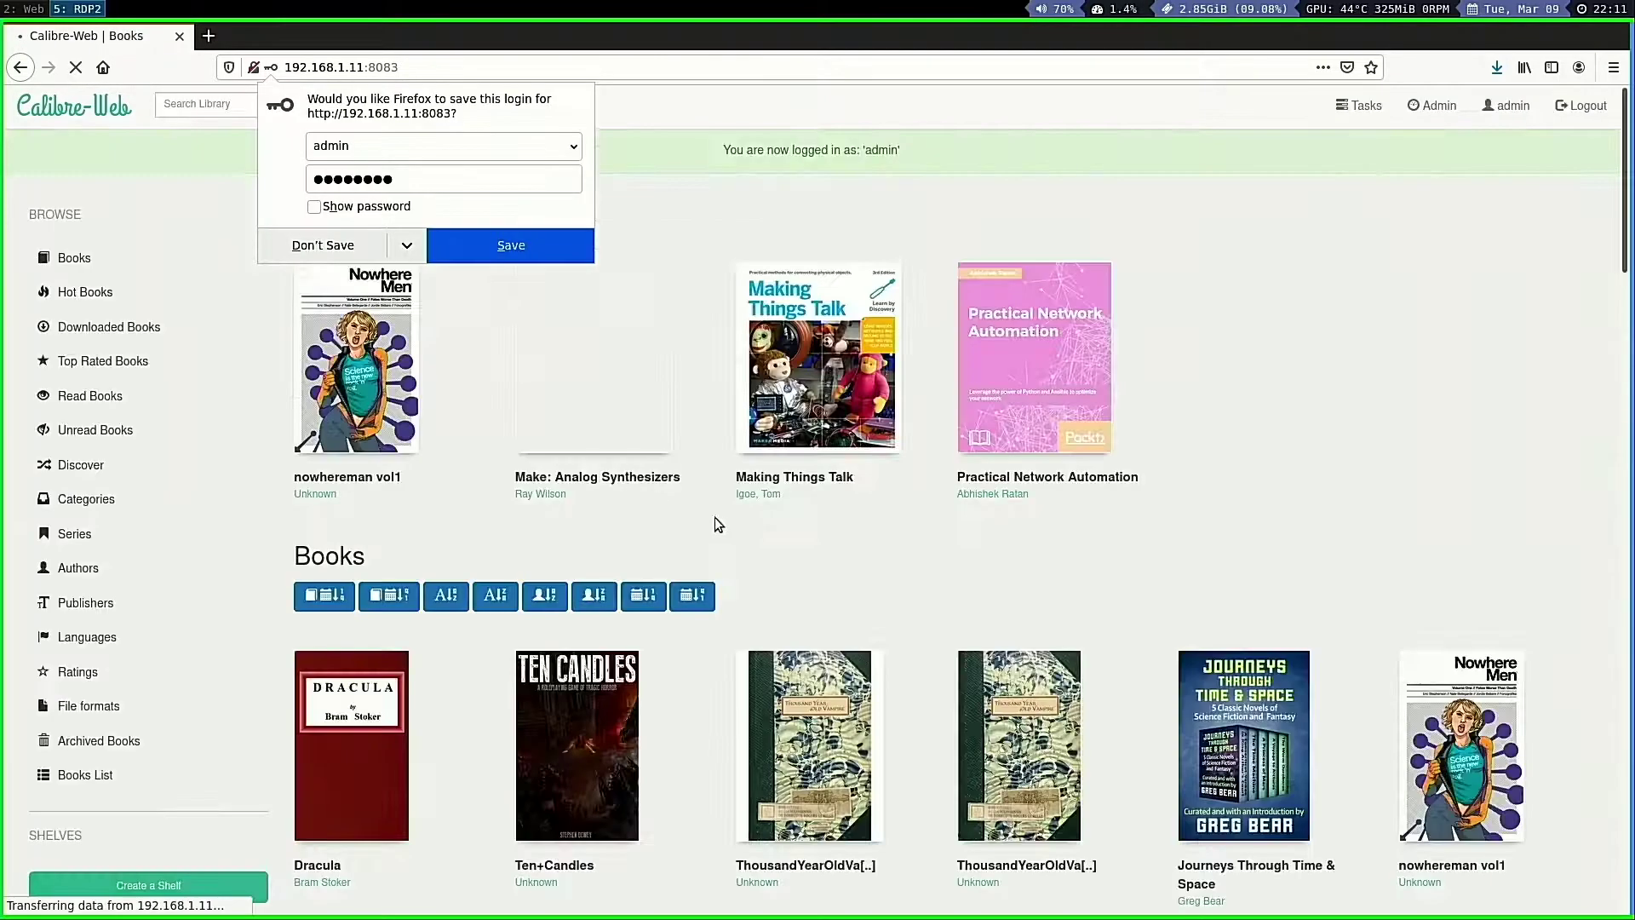
click(407, 245)
click(396, 272)
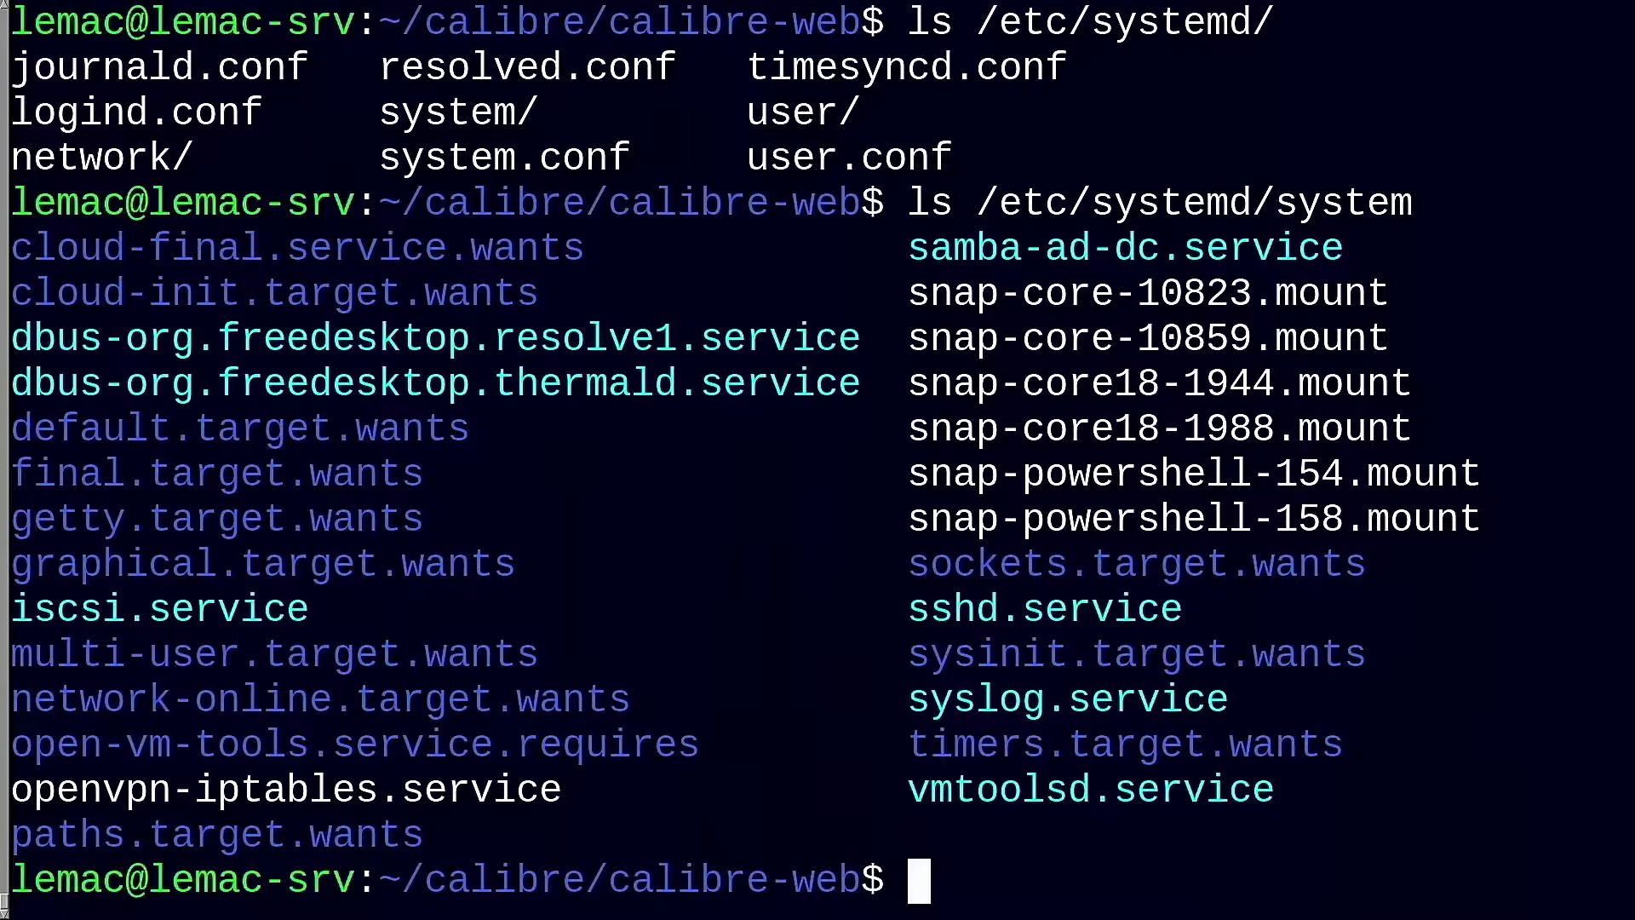
text(sud)
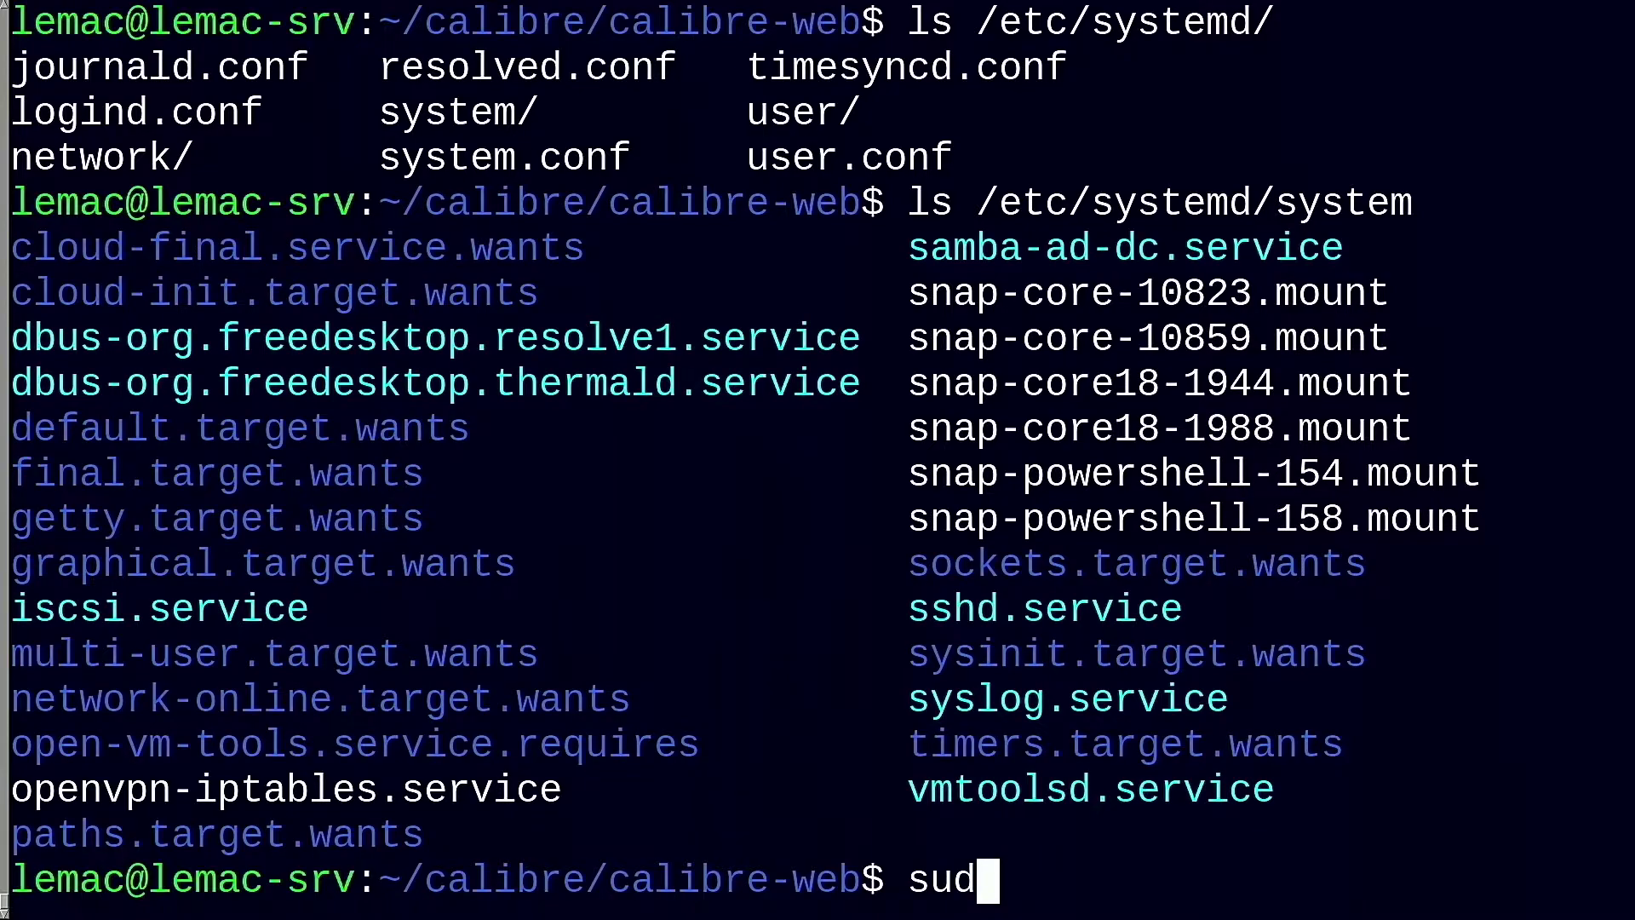
text(o vi /et)
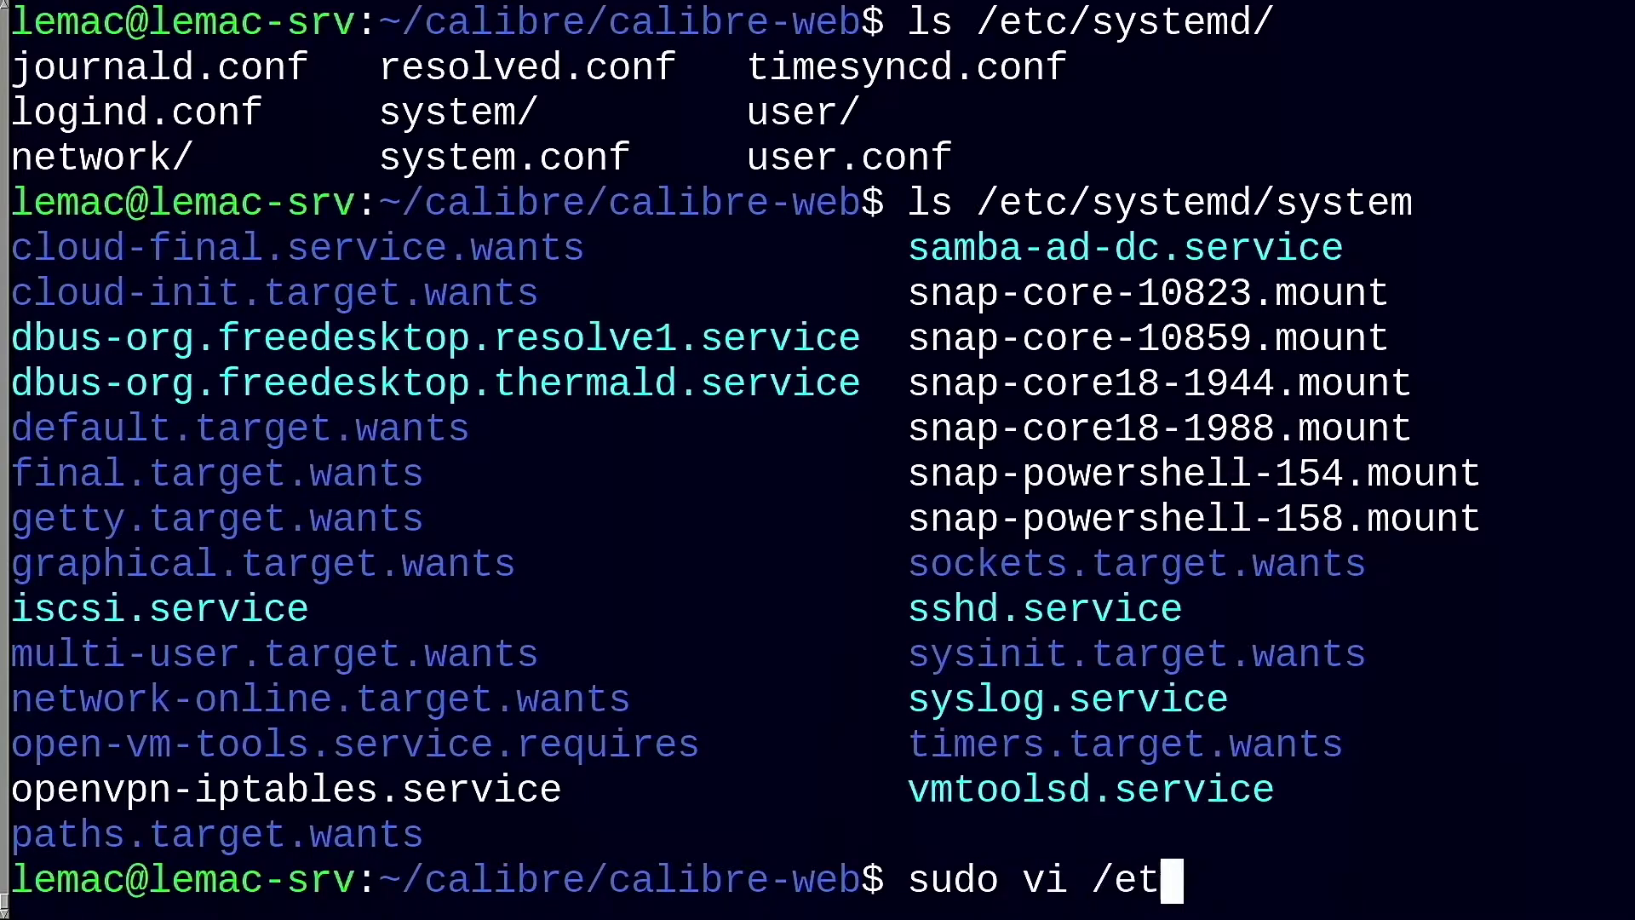
text(c/systemd/)
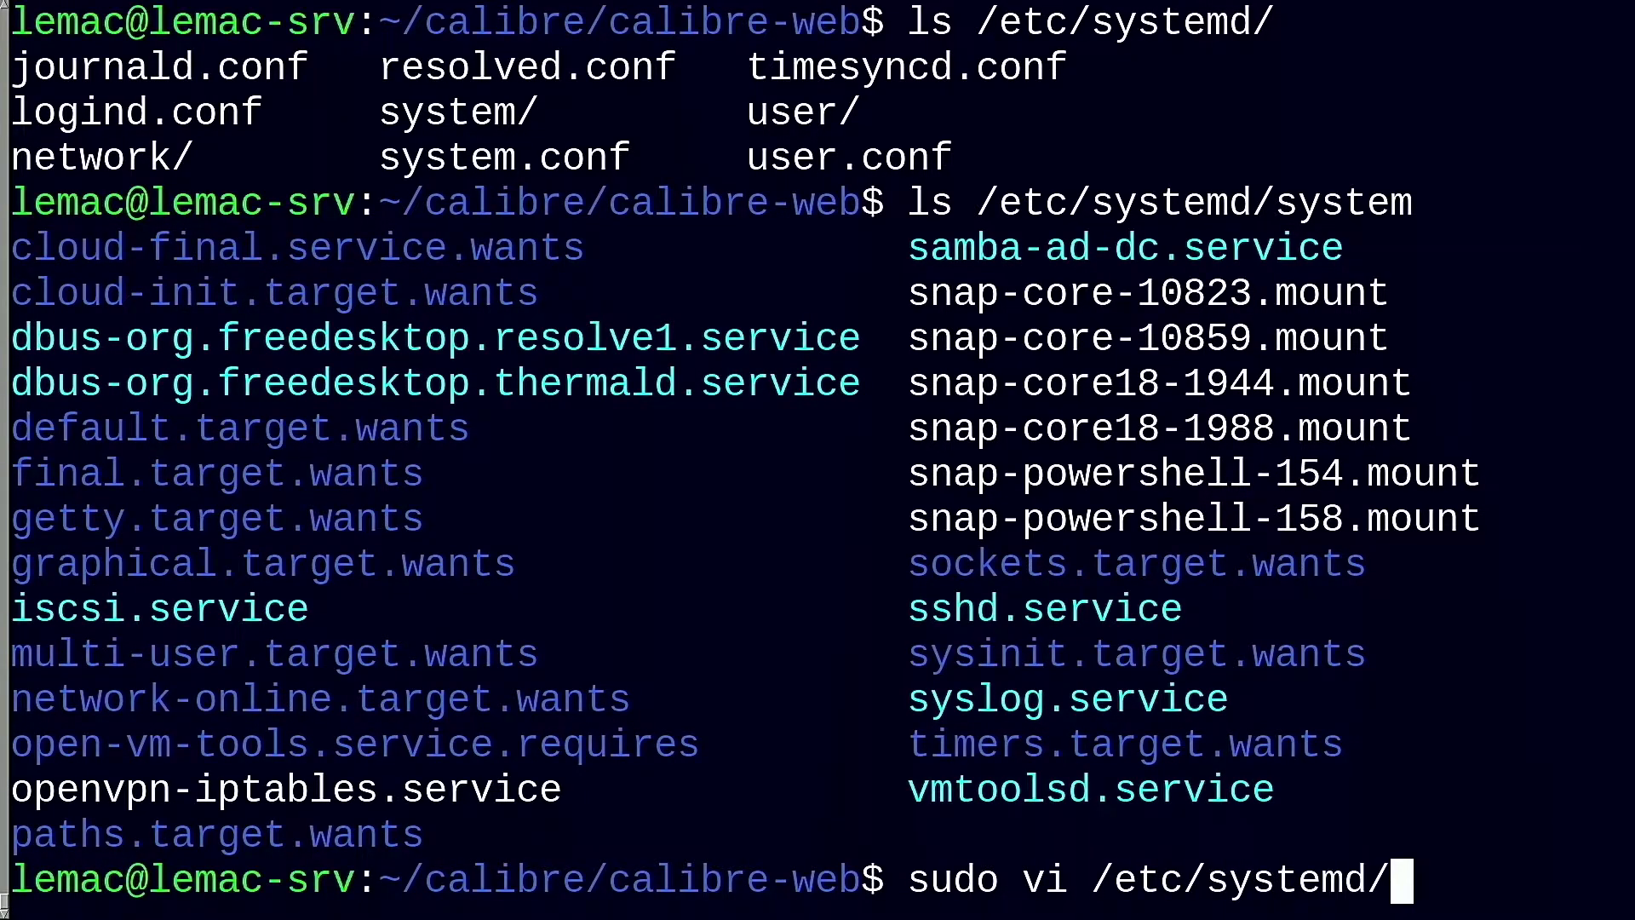
text(sys)
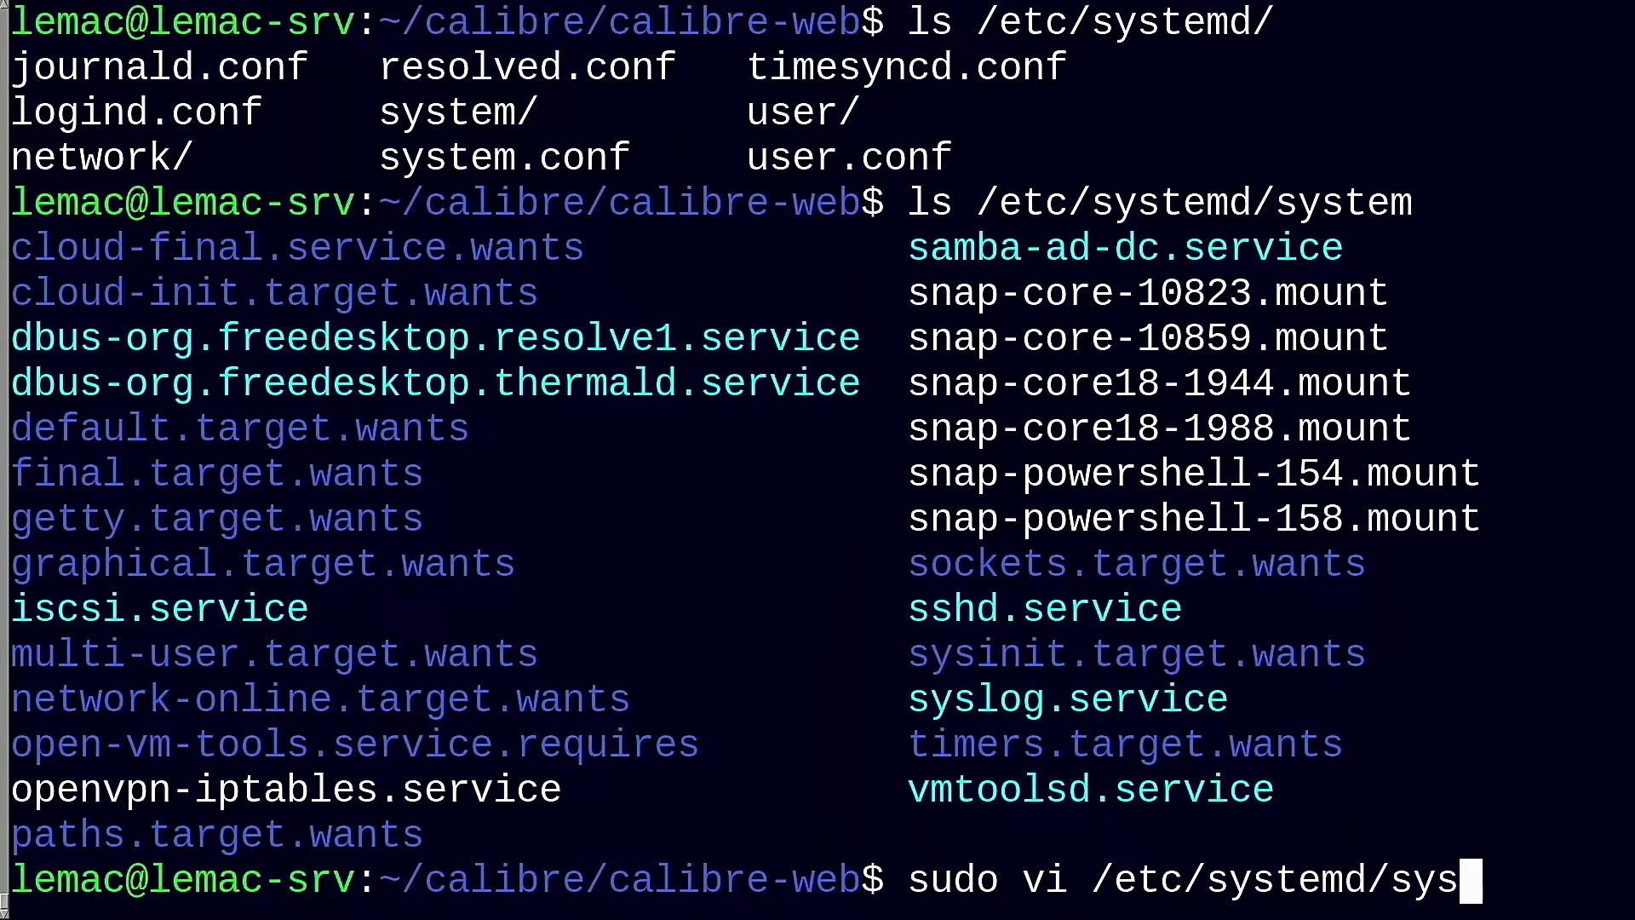
Create /etc/systemd/system/cps.service from the template, with ExecStart running /usr/bin/python3 on ~/calibre/calibre-web/cps.py
key(Tab)
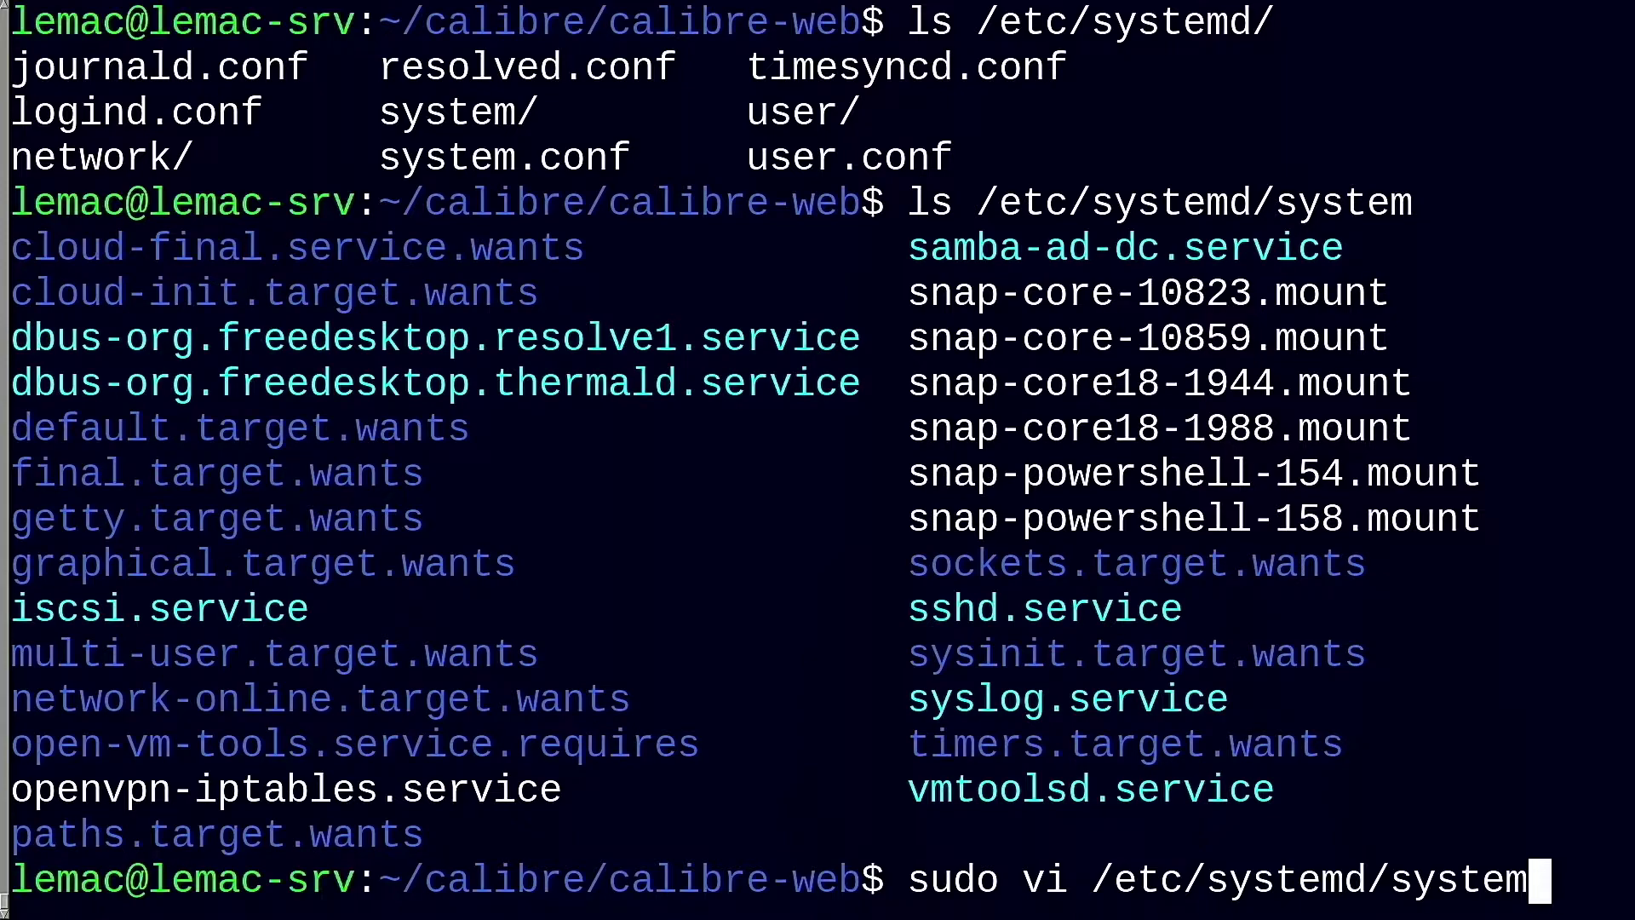
text(/cps.service)
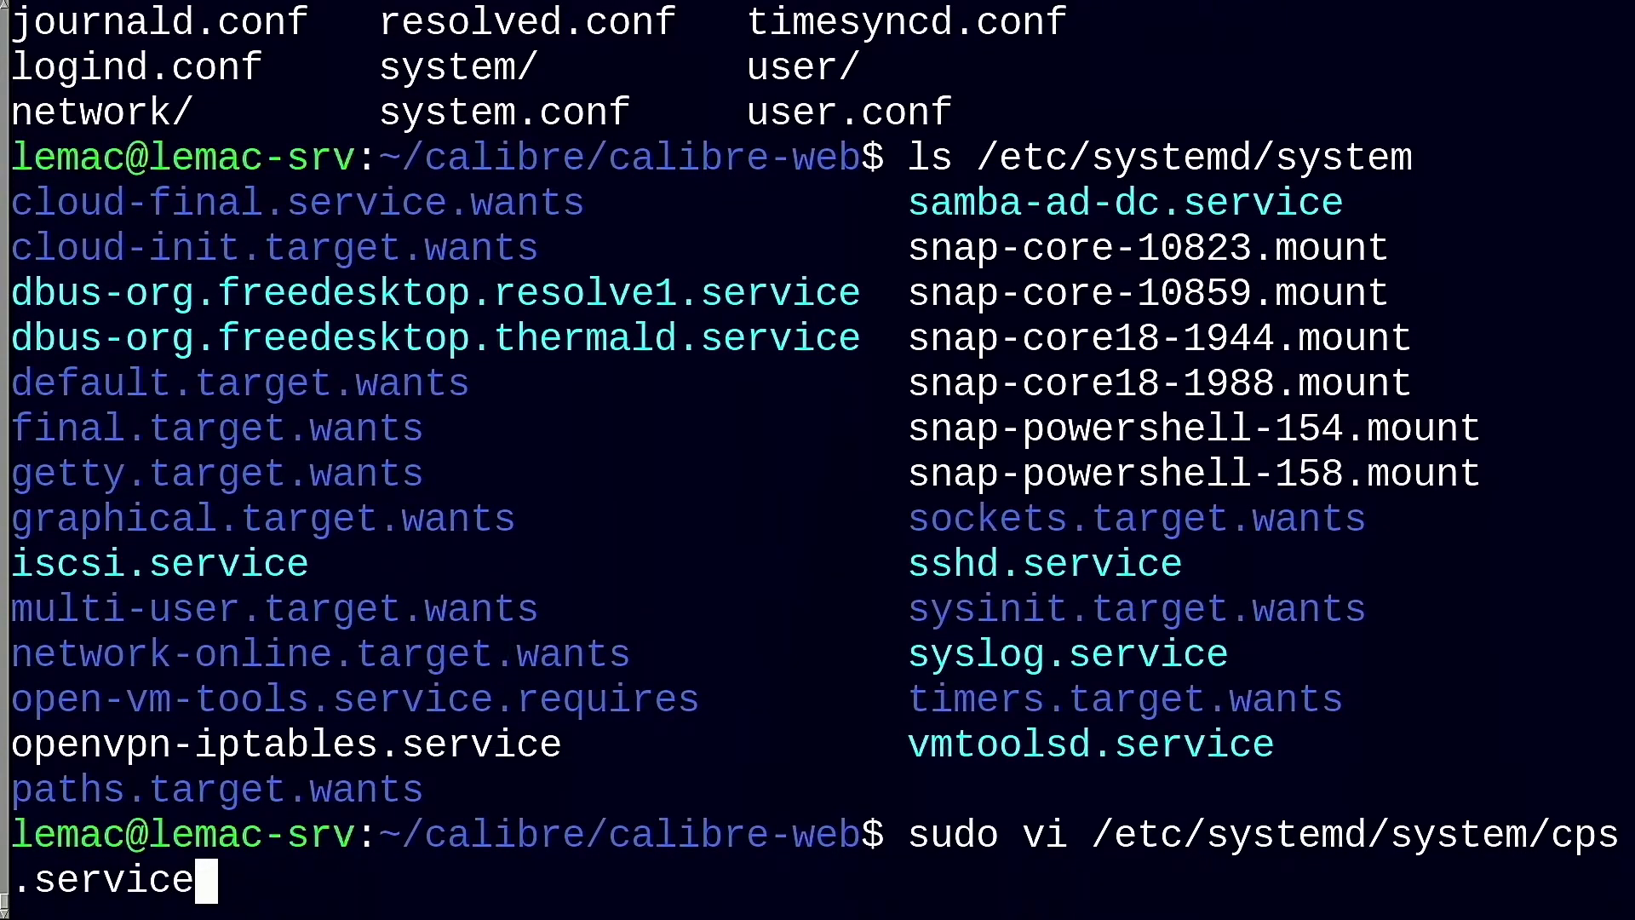
key(Return)
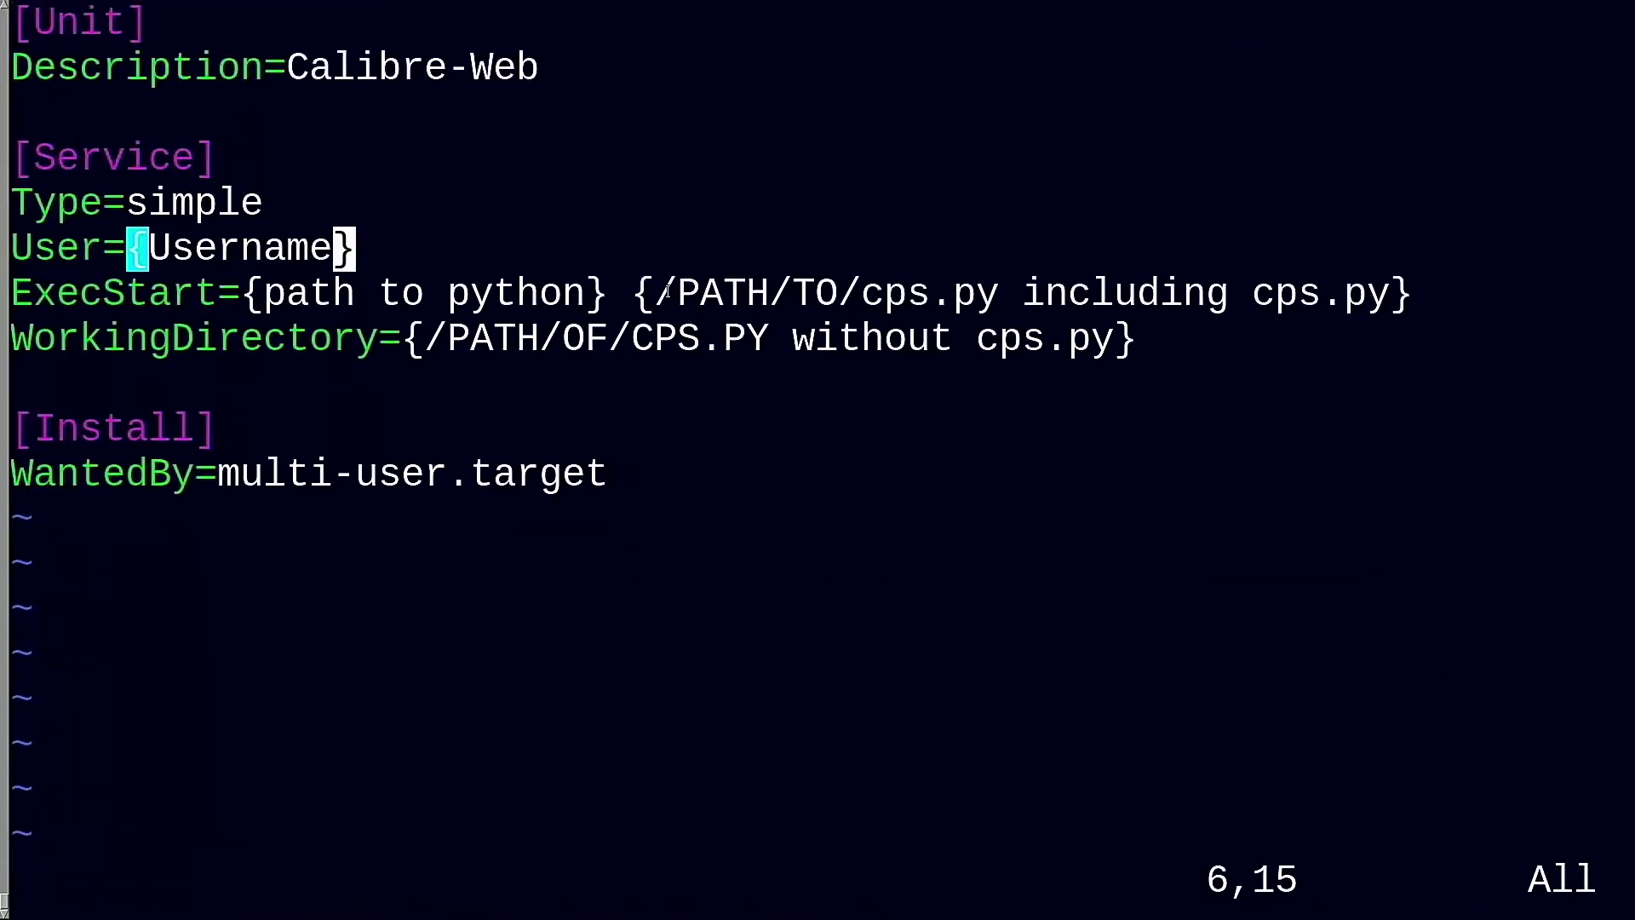
key(b)
key(d)
key(d)
key(l)
key(l)
key(l)
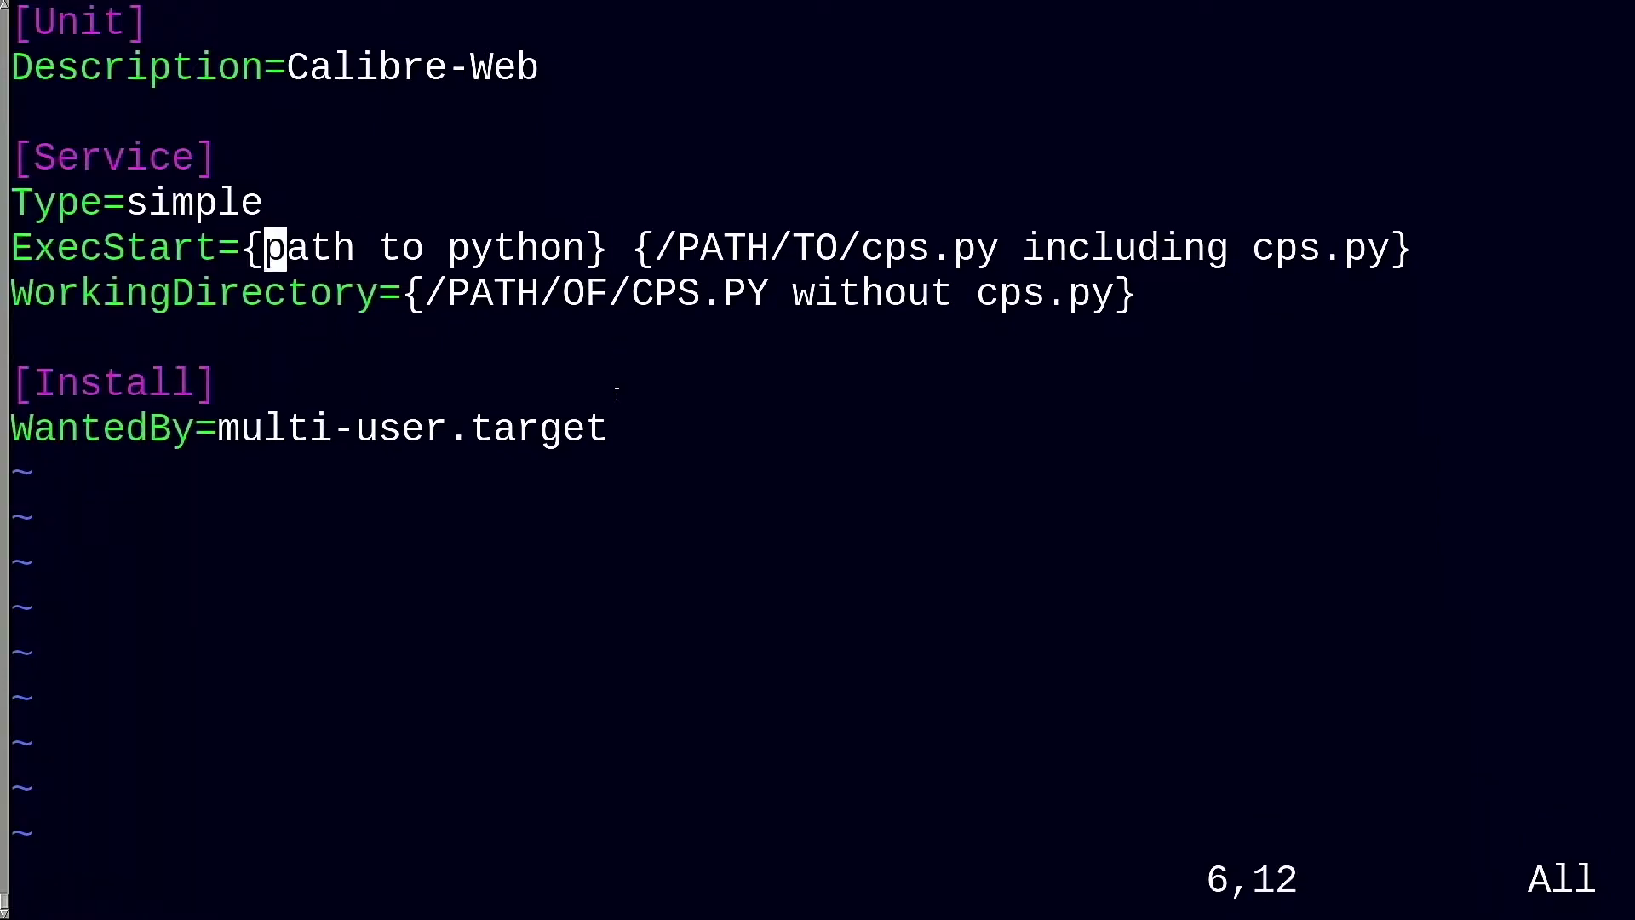
key(c)
key(t)
key(braceright)
text(/usr/bin/python3)
key(Right)
key(Right)
key(Right)
key(Right)
key(Right)
key(Right)
key(Right)
key(Right)
key(Right)
key(Right)
key(Right)
key(Right)
key(Right)
key(Right)
key(Right)
key(Right)
key(Right)
key(Right)
key(Right)
key(Right)
key(BackSpace)
key(BackSpace)
key(BackSpace)
key(BackSpace)
key(BackSpace)
key(BackSpace)
key(BackSpace)
key(BackSpace)
key(BackSpace)
key(BackSpace)
key(BackSpace)
key(BackSpace)
key(BackSpace)
key(BackSpace)
key(BackSpace)
key(BackSpace)
key(BackSpace)
key(BackSpace)
key(BackSpace)
key(BackSpace)
text(/home/lemac/calibre/calibre-web/)
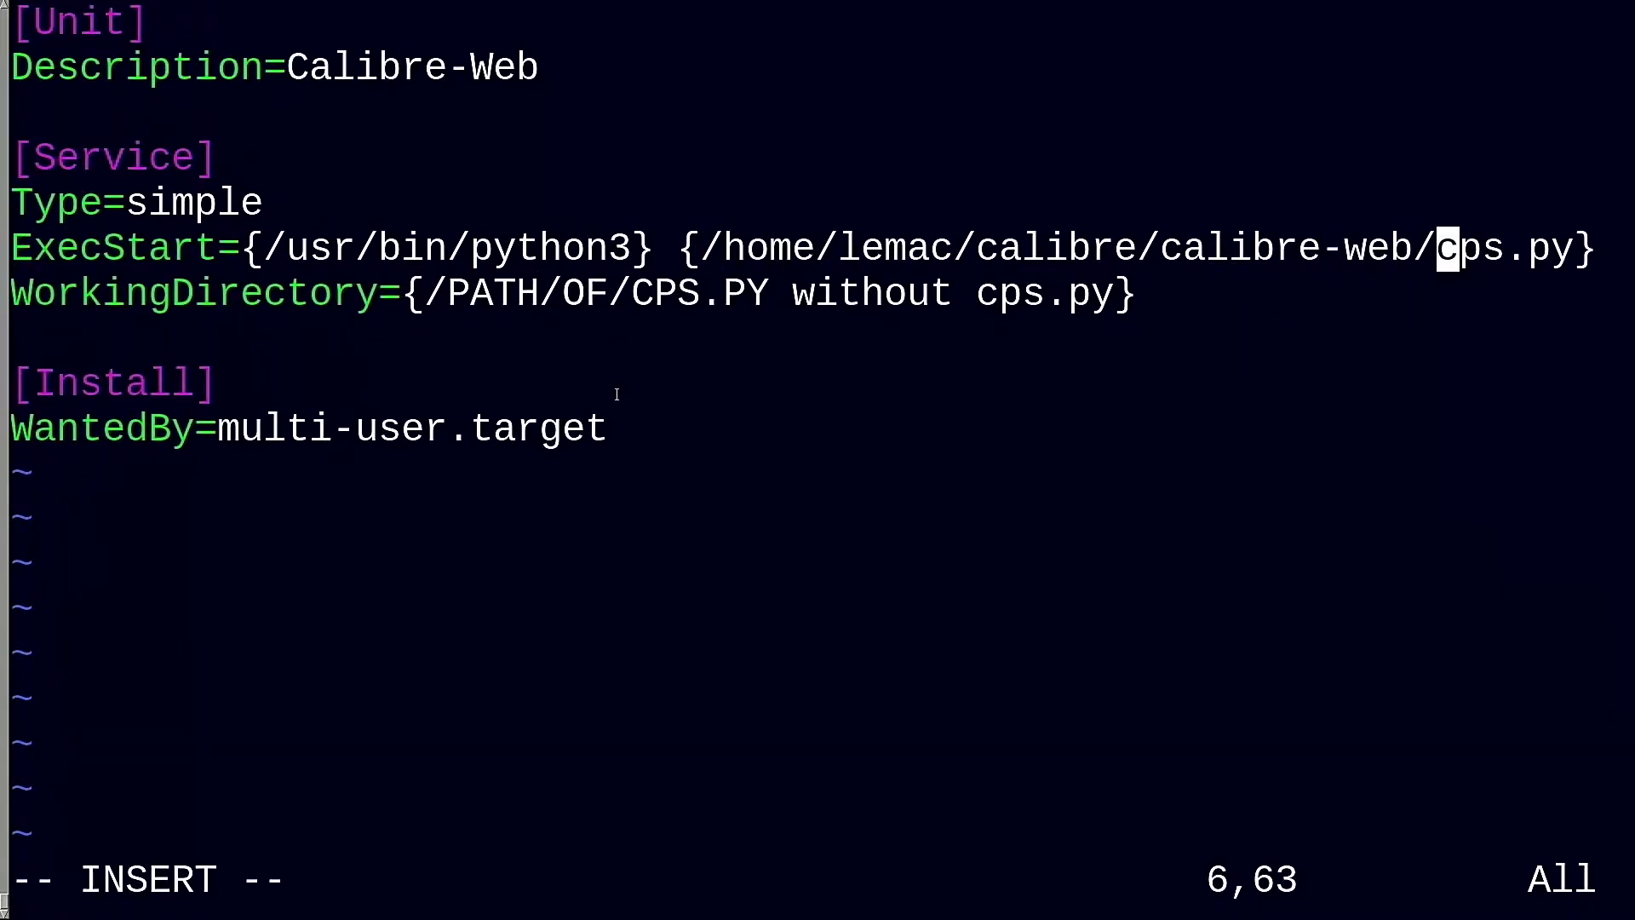
key(Left)
key(Left)
key(Left)
key(Left)
key(Left)
key(Left)
key(Left)
key(Left)
key(Left)
key(Left)
key(Left)
key(Left)
key(Left)
key(Left)
key(Left)
key(Left)
key(Left)
key(Left)
key(Left)
key(Left)
key(Left)
key(Left)
key(Left)
key(Left)
key(Left)
key(Left)
key(Left)
key(Left)
key(Left)
key(Left)
key(Left)
key(BackSpace)
key(Left)
key(Left)
key(Left)
key(Left)
key(Left)
key(Left)
key(Left)
key(Left)
key(Left)
key(Left)
key(Left)
key(Left)
key(Left)
key(Left)
key(Left)
key(Left)
key(Left)
key(Left)
key(BackSpace)
key(Right)
key(Right)
key(Right)
key(Right)
key(Right)
key(Right)
key(Right)
Set WorkingDirectory to ~/calibre/calibre-web and save the unit file with :wq
key(BackSpace)
key(Down)
key(Right)
key(Right)
key(Right)
key(Right)
key(Right)
key(BackSpace)
key(BackSpace)
key(BackSpace)
key(BackSpace)
key(BackSpace)
key(BackSpace)
key(BackSpace)
key(BackSpace)
key(BackSpace)
key(BackSpace)
key(BackSpace)
key(BackSpace)
key(BackSpace)
key(BackSpace)
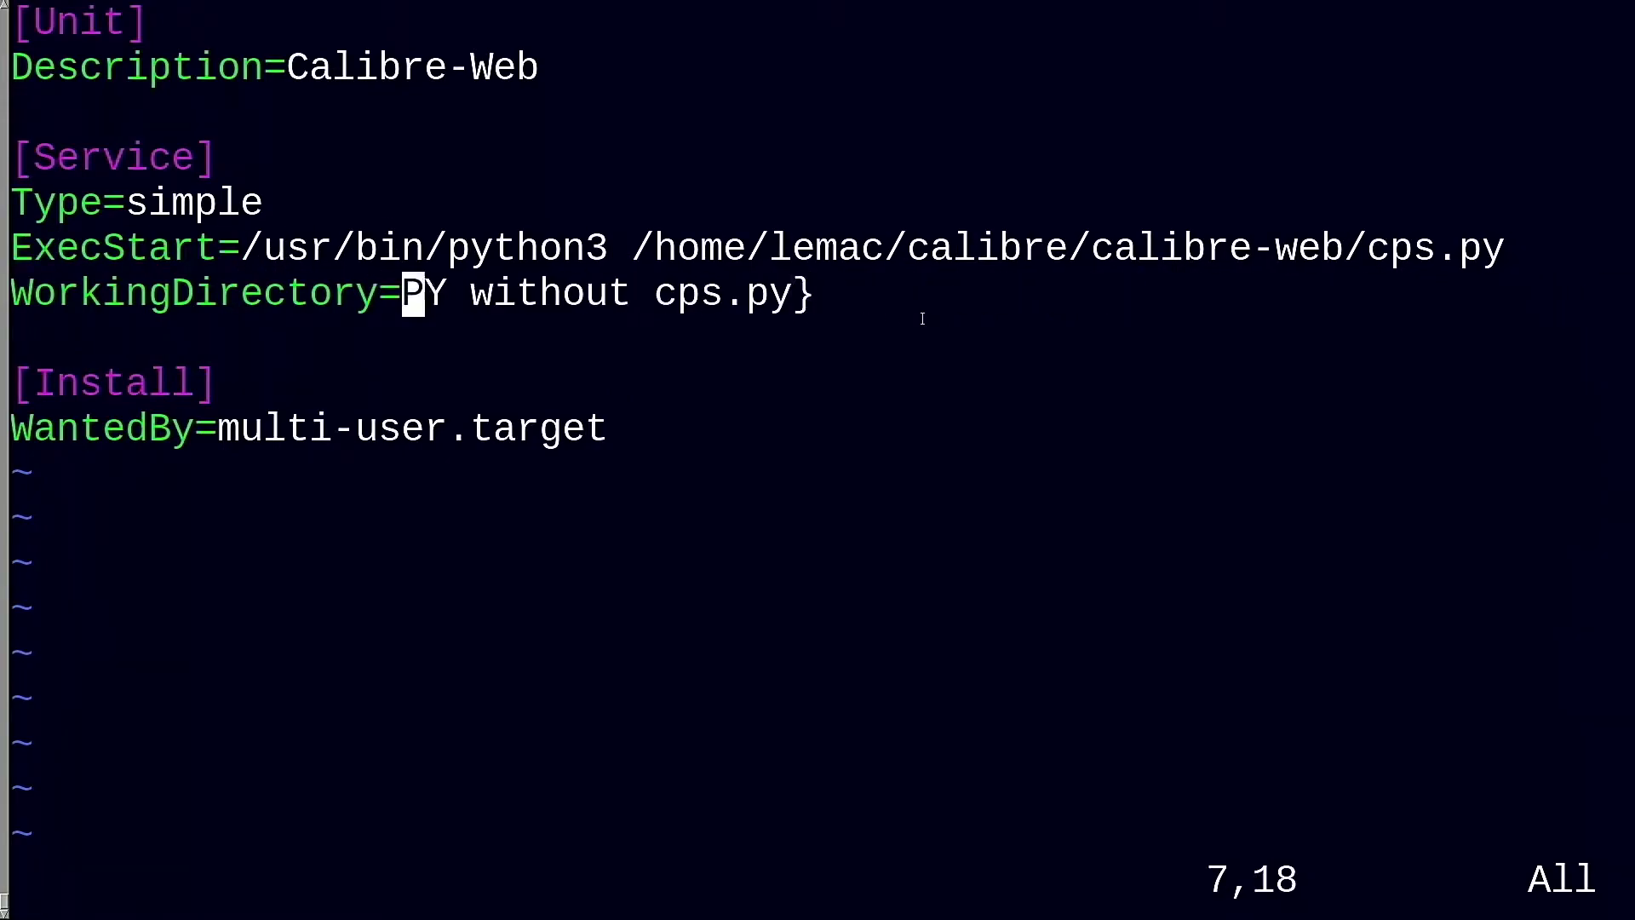
key(Delete)
key(Delete)
key(Delete)
key(Delete)
key(Delete)
key(Delete)
key(Delete)
key(Delete)
key(Delete)
key(Delete)
key(Delete)
key(Delete)
key(Delete)
key(Delete)
key(Delete)
key(Delete)
key(Delete)
key(Delete)
text(/home/lemac/calibre/calibre-web)
key(Escape)
text(:wq)
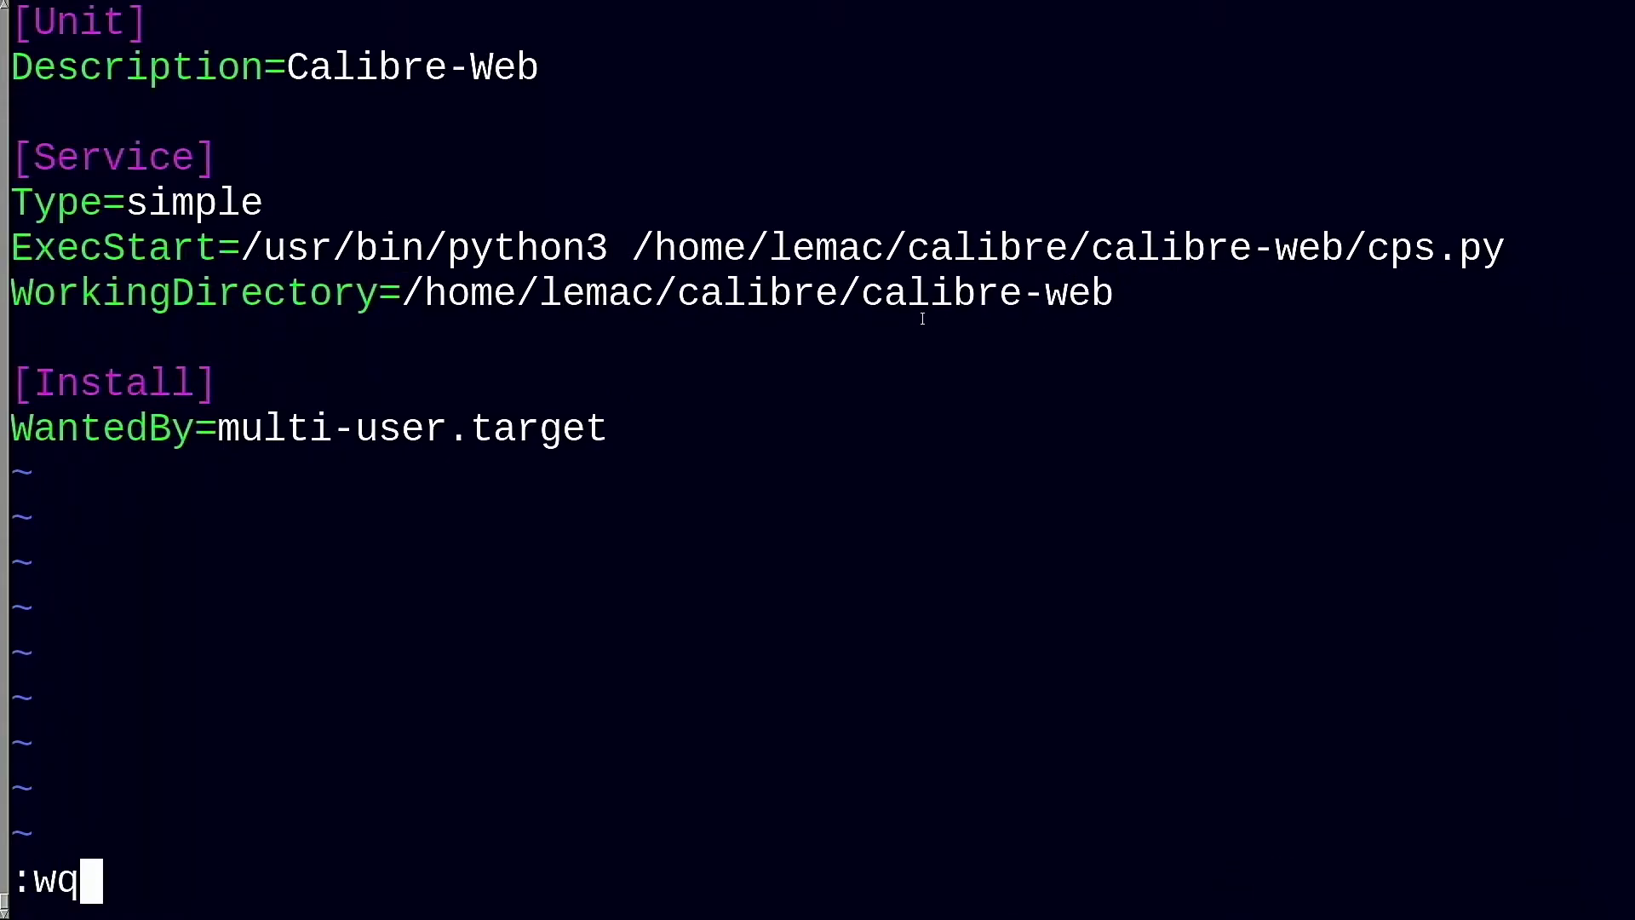
key(Return)
Enable cps.service at boot and check for running cps processes with ps
text(sudo sy)
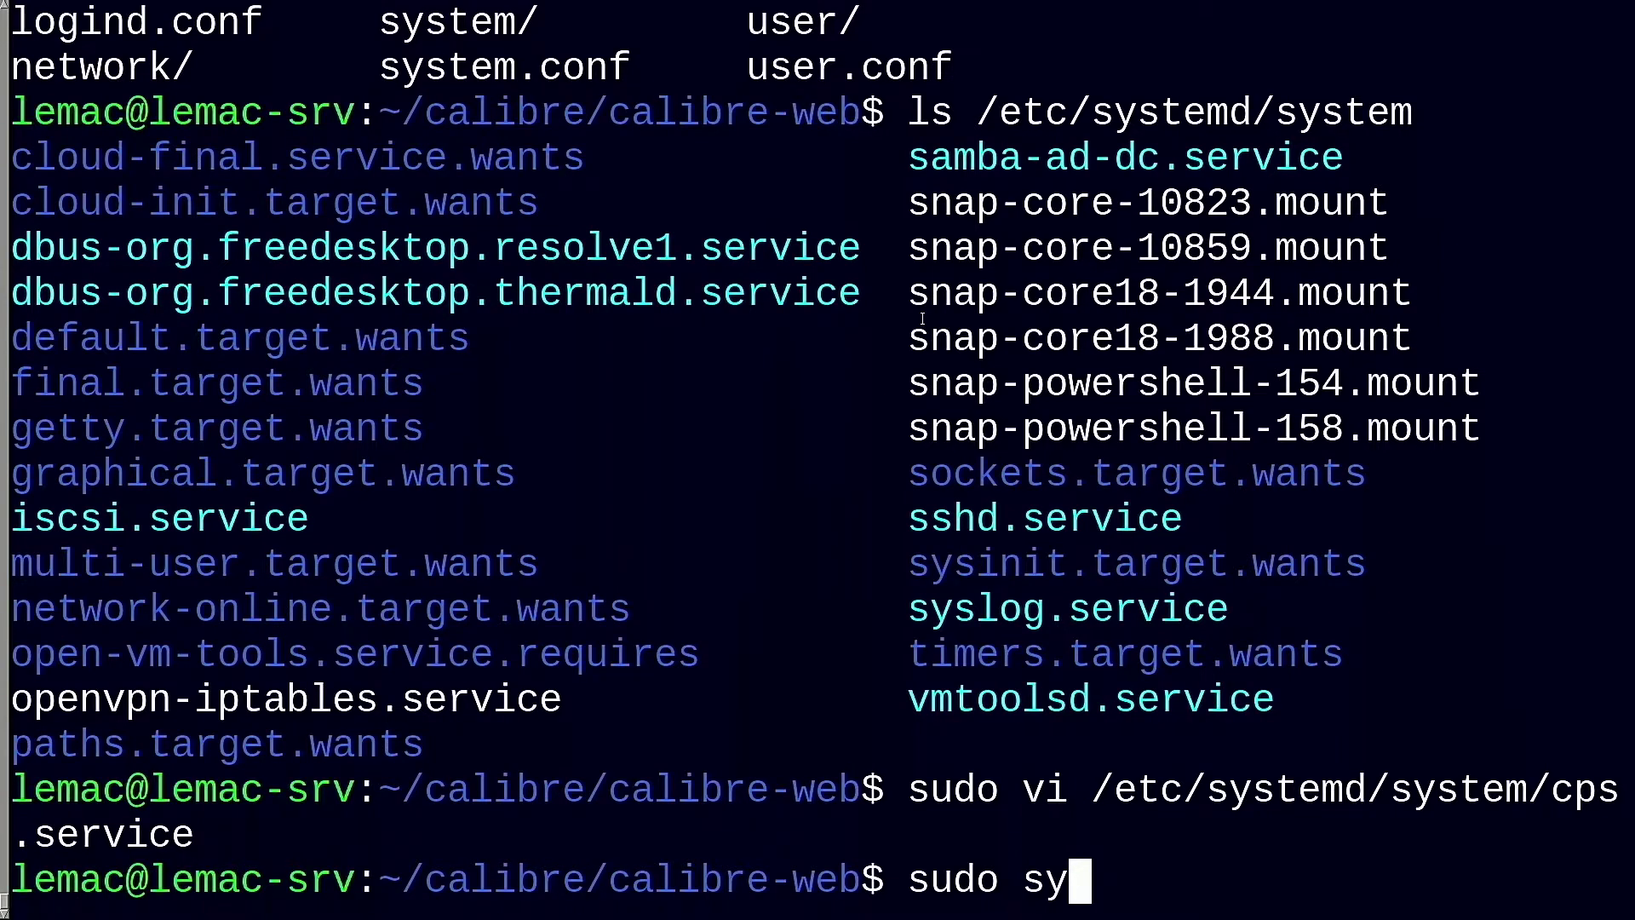
text(stemctl enable cps.service)
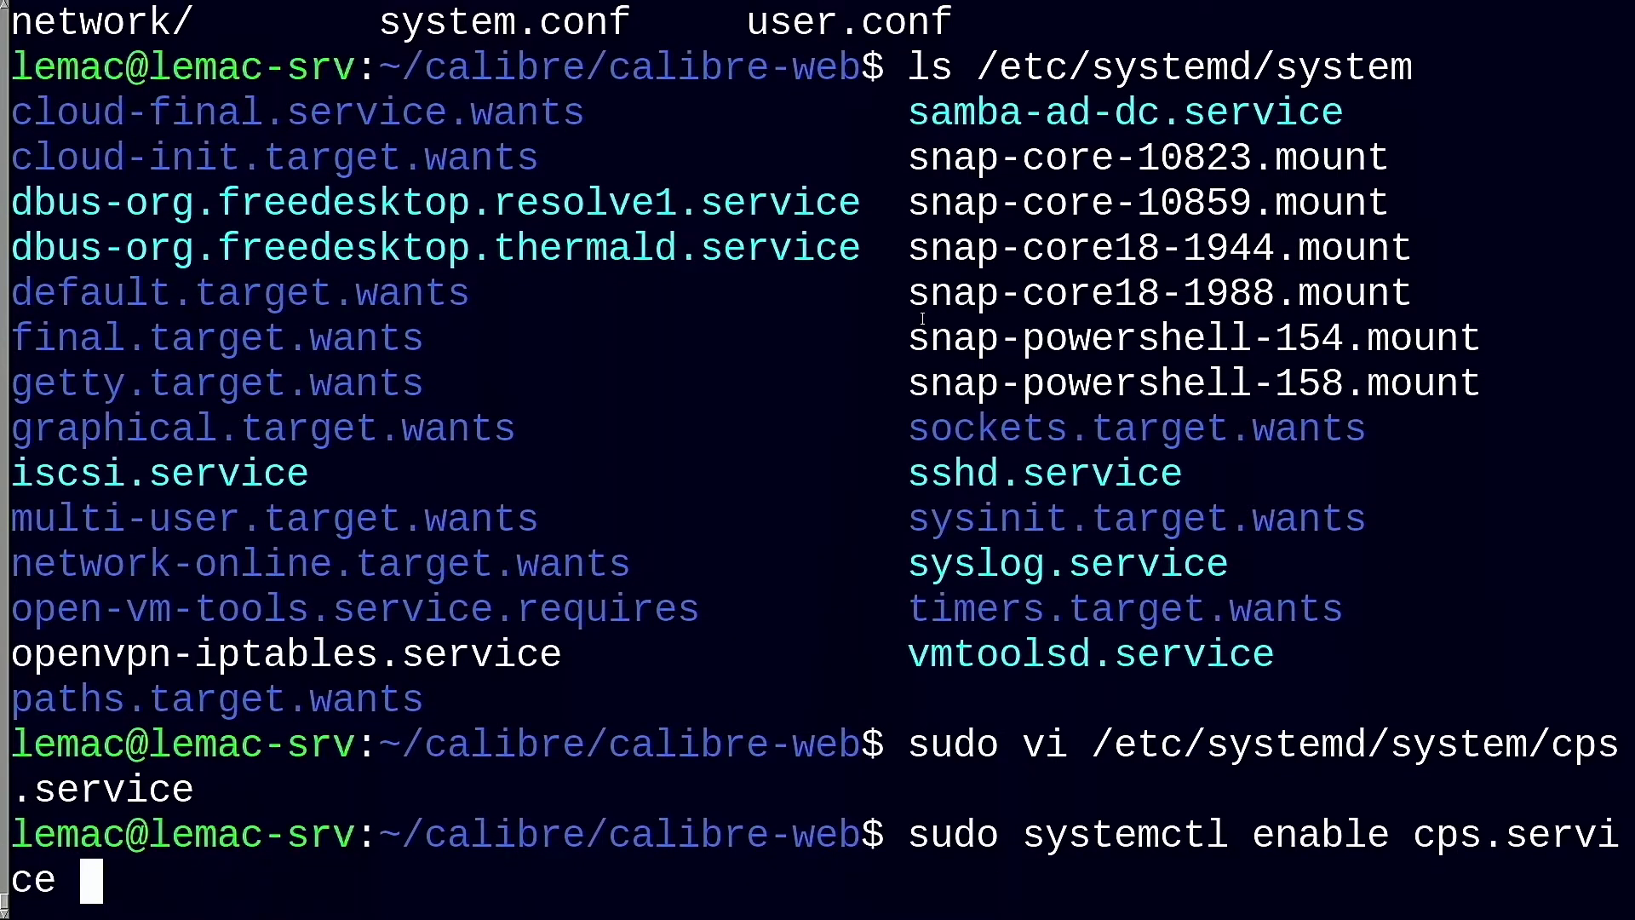
key(Return)
text(ps -ef | grep cps)
key(Return)
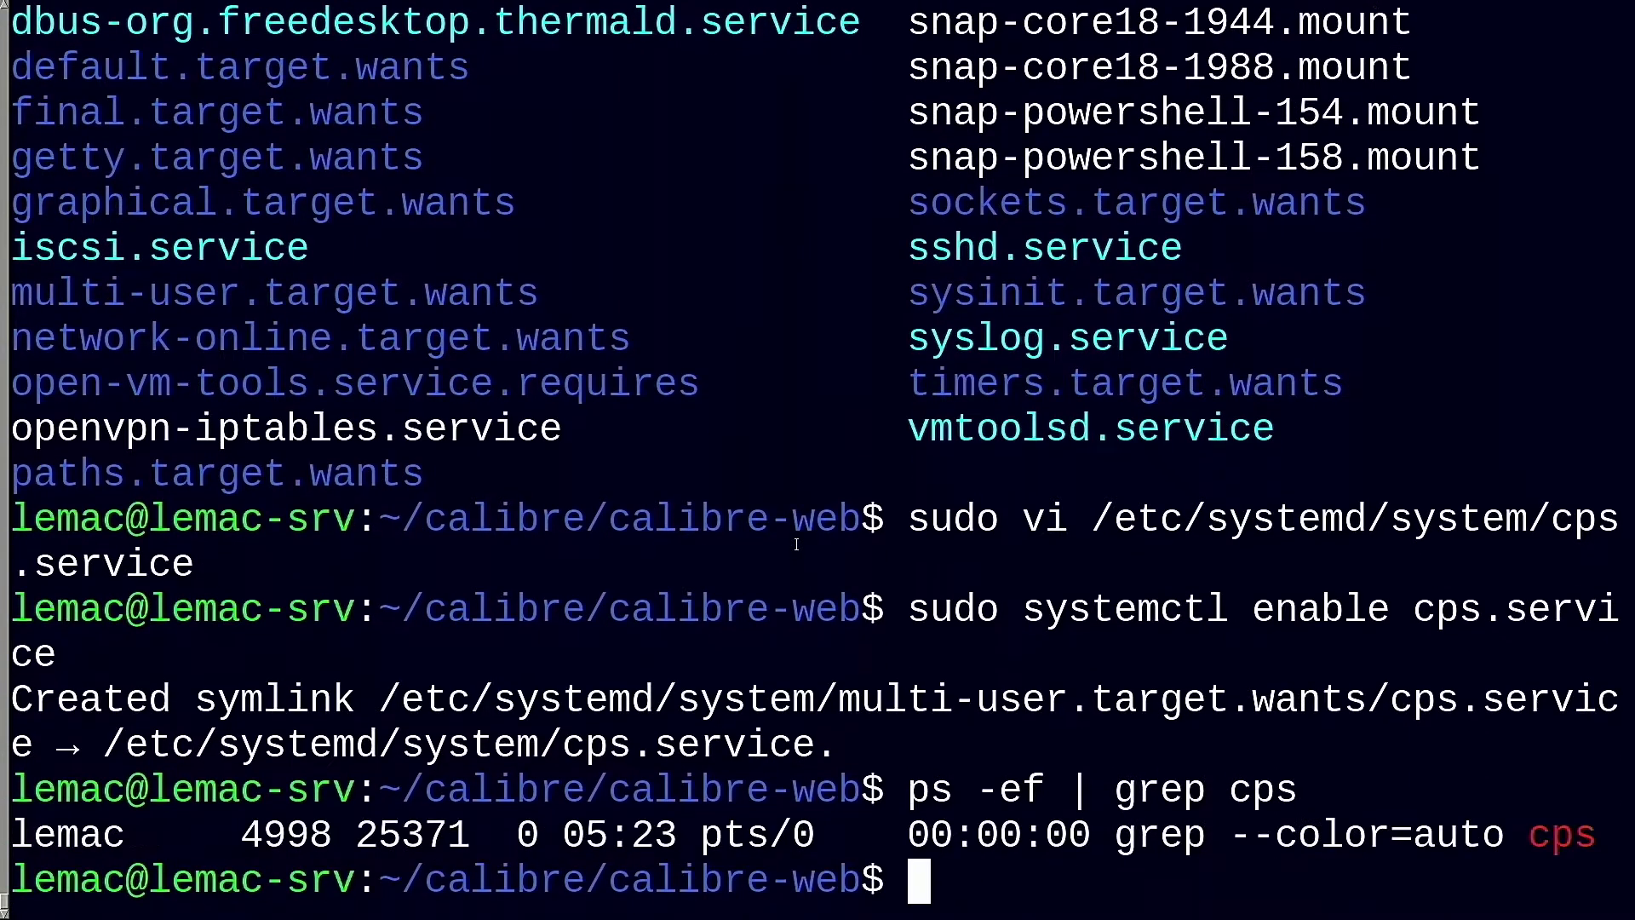
text(sudo systemctl st)
Start cps.service and confirm the python3 cps.py process is now running
key(Tab)
key(Tab)
text(ar)
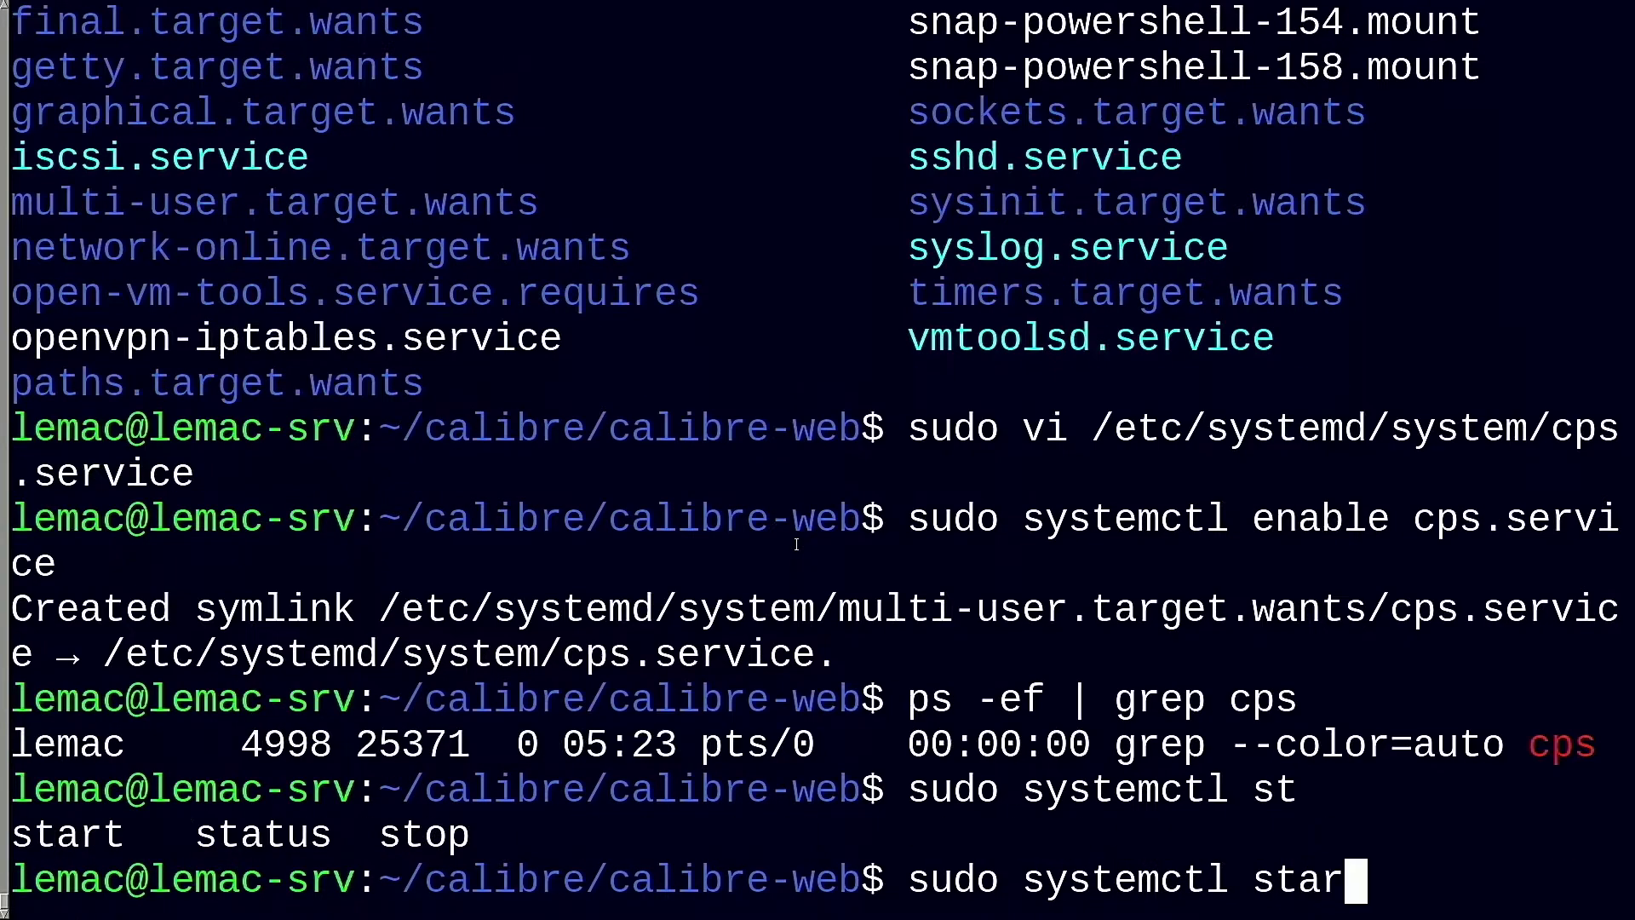
text(t cps.service)
key(Return)
key(Up)
key(Up)
key(Return)
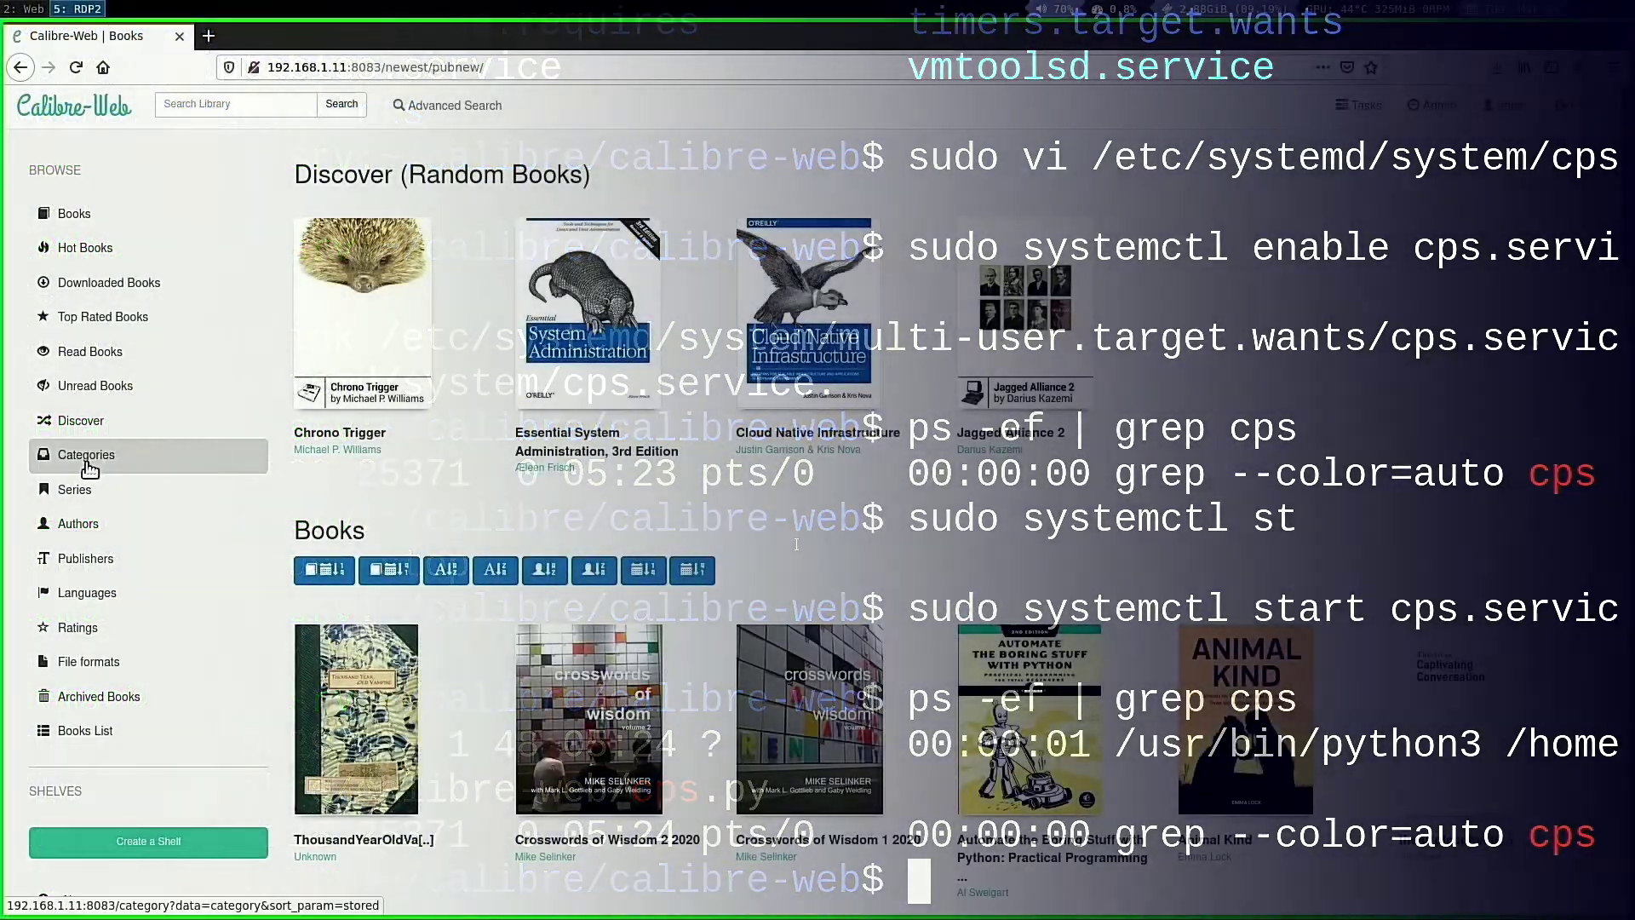
Browse the book categories and filter them to those starting with S
click(86, 467)
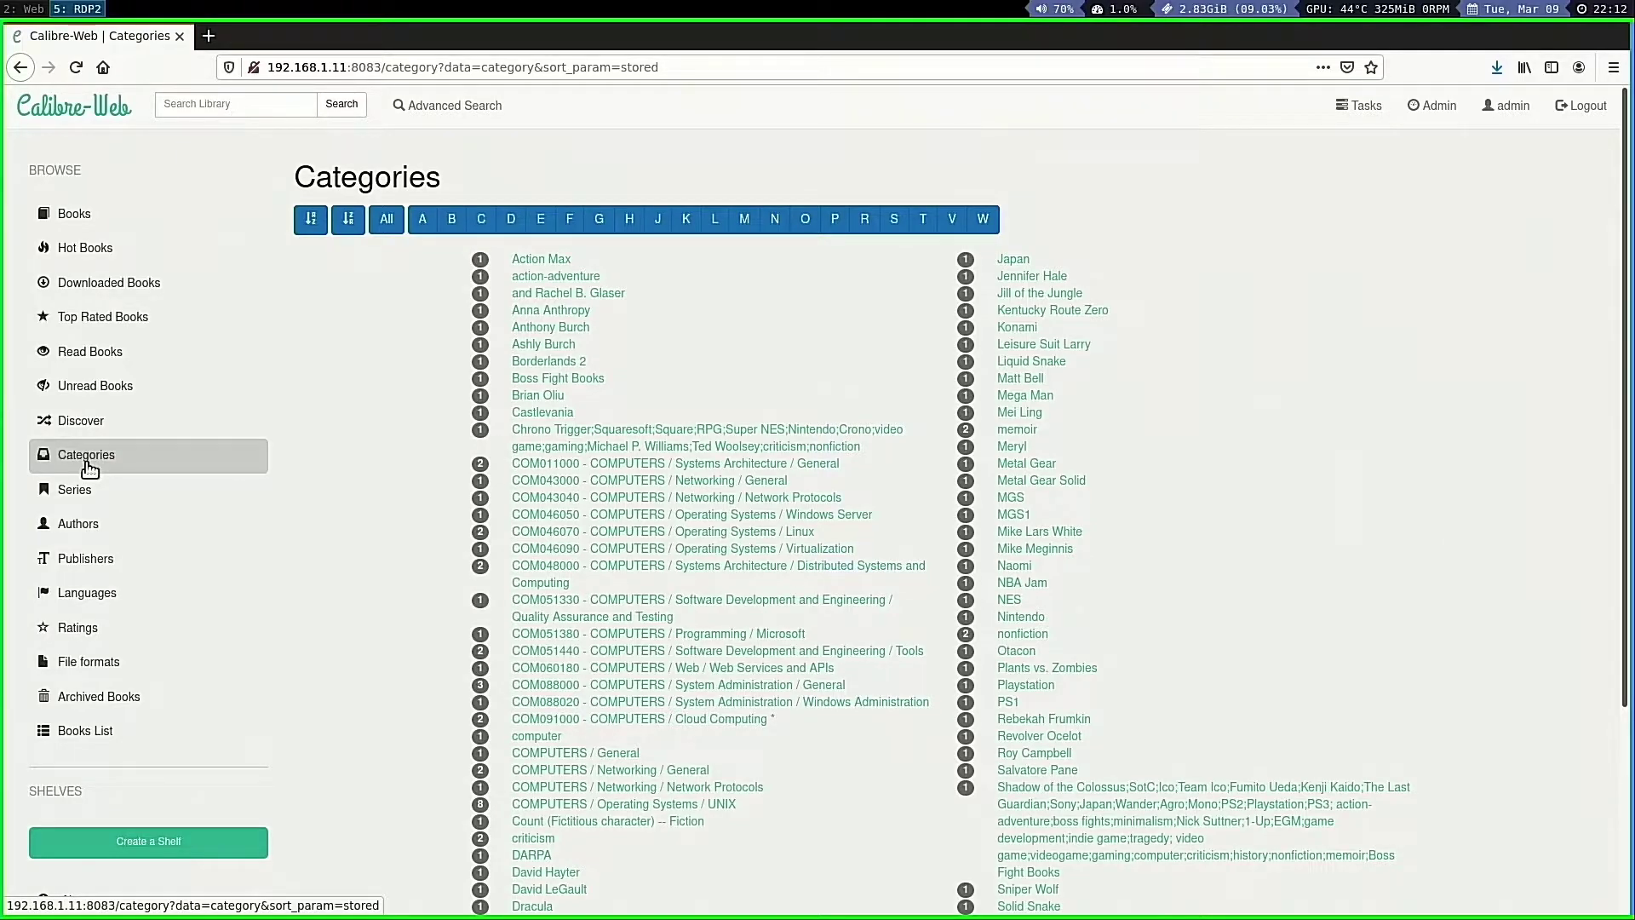
scroll(393, 518, down, 1)
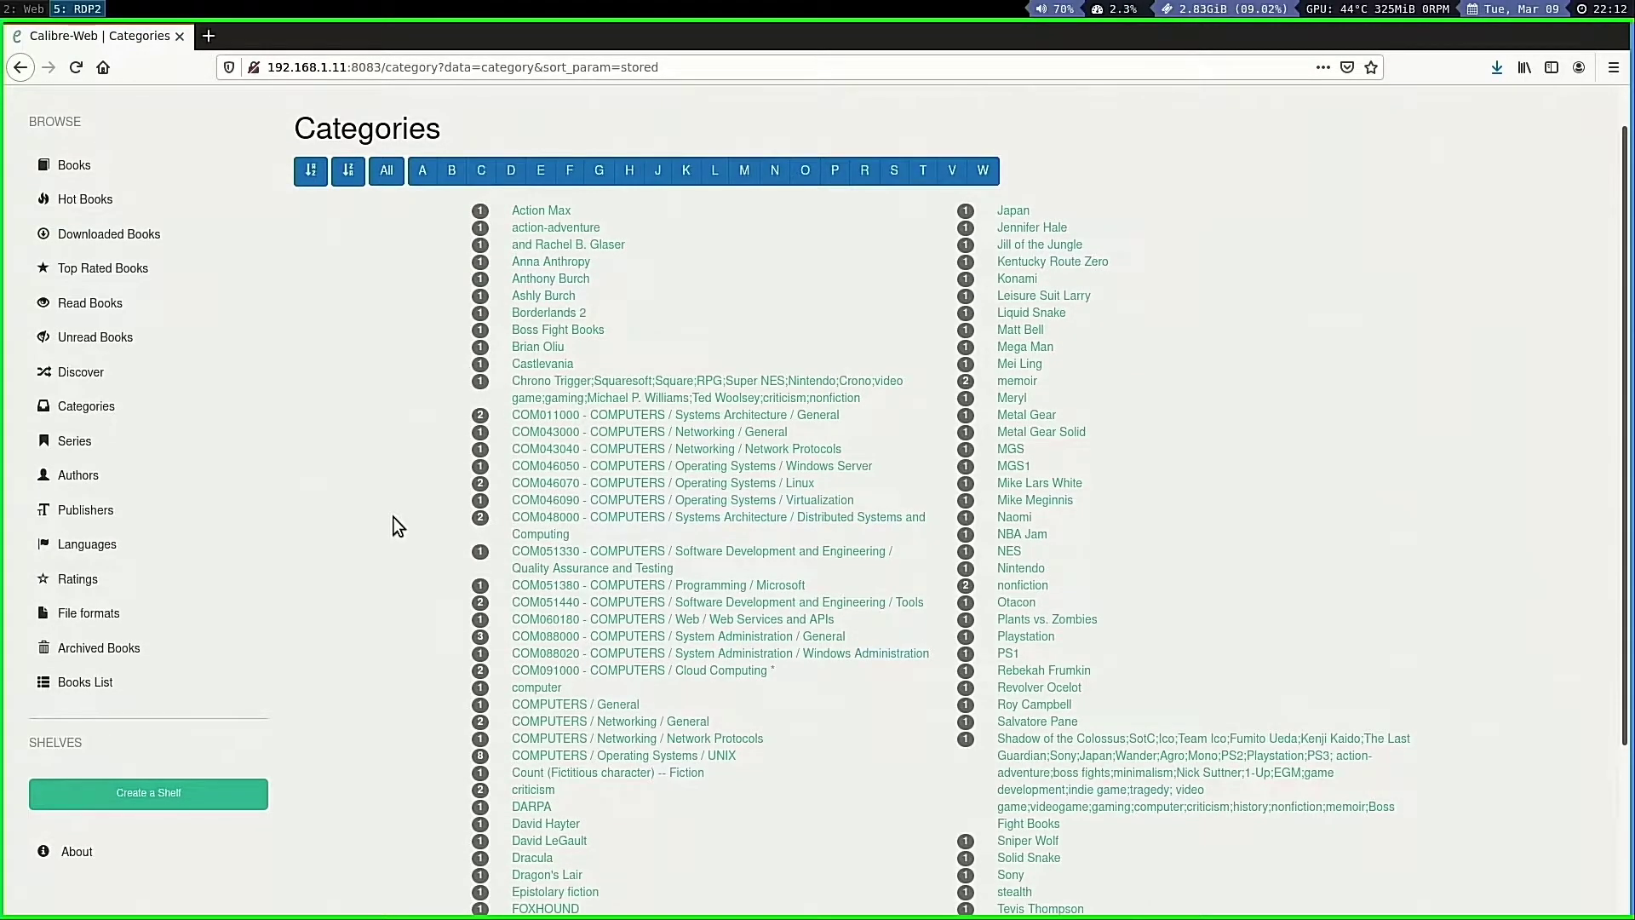
scroll(394, 518, down, 4)
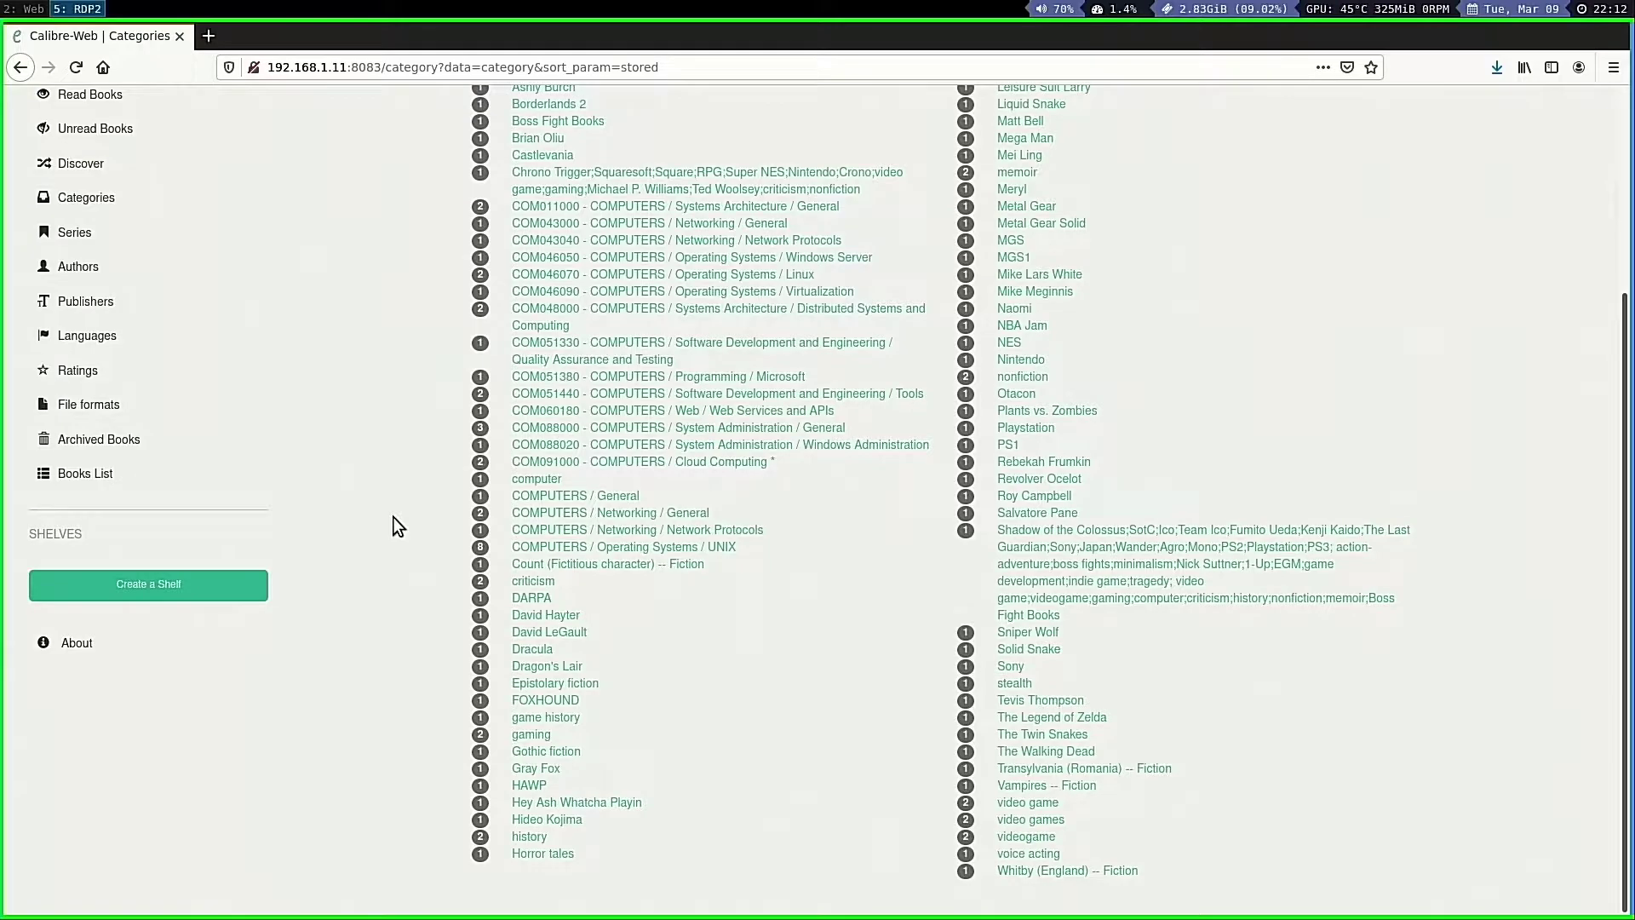
scroll(1085, 719, up, 5)
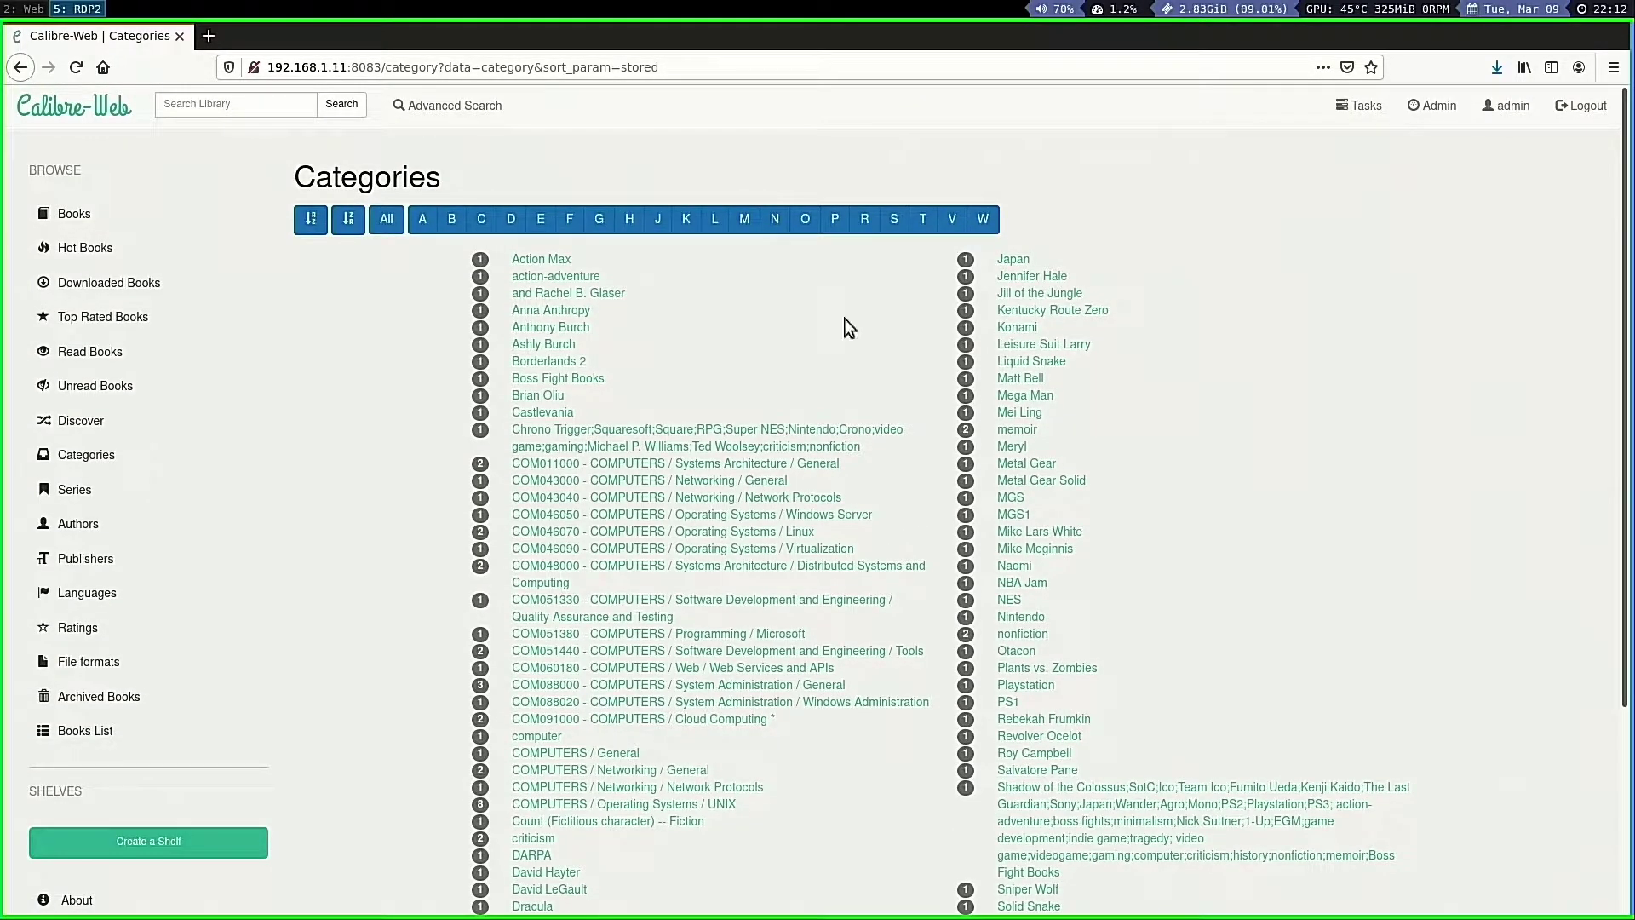
click(891, 231)
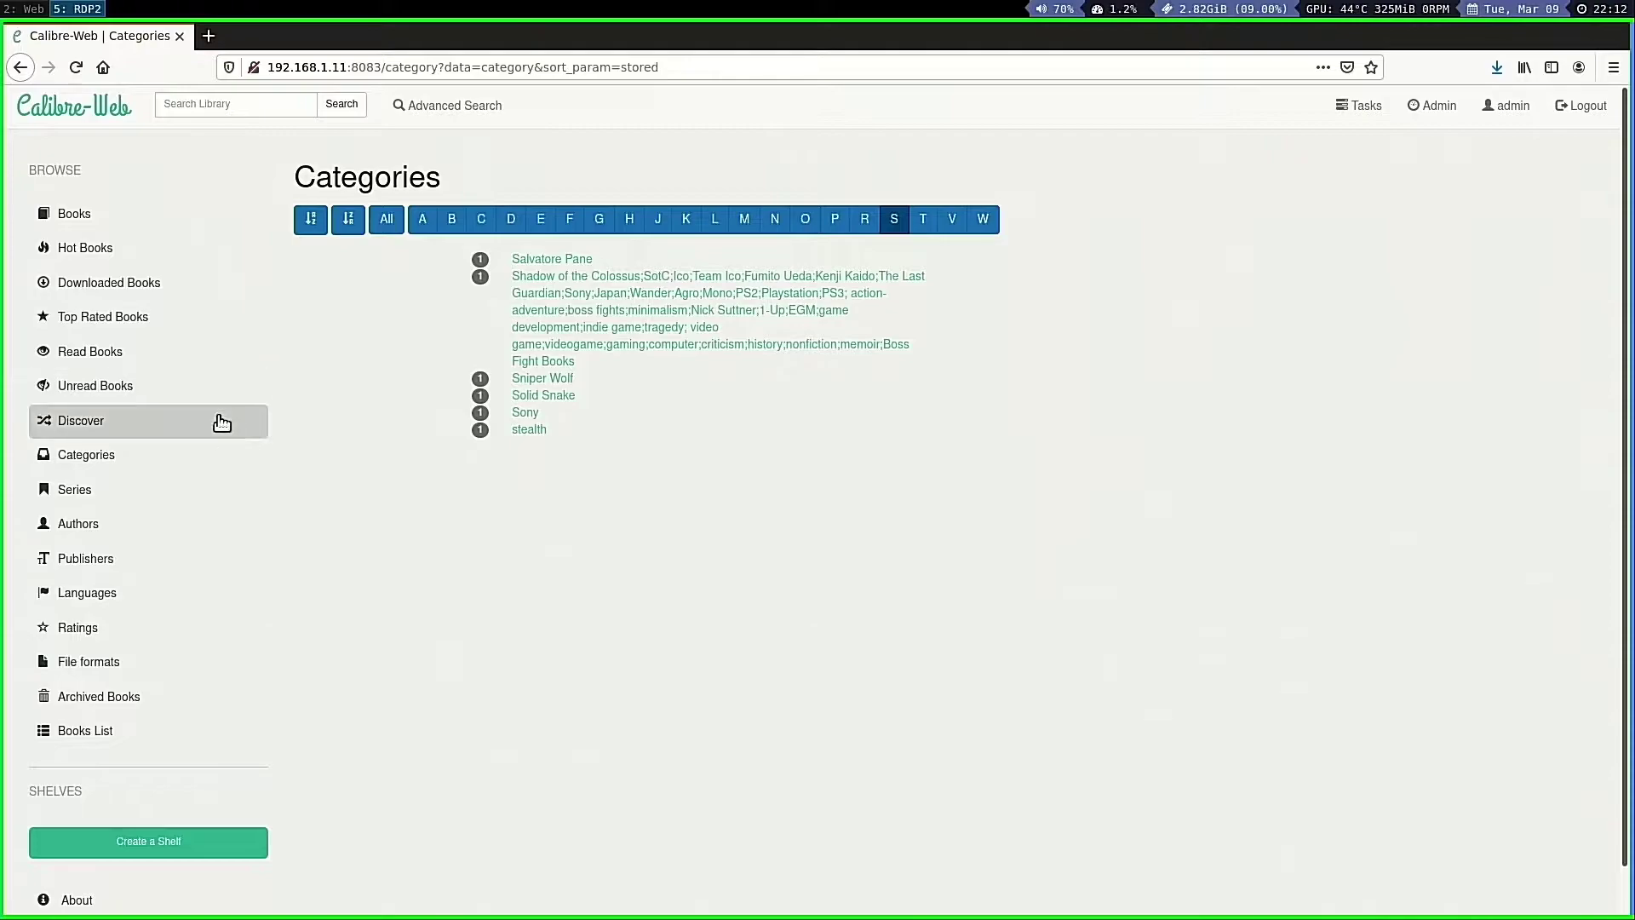
Look through the Series and Authors lists, then show the Hot Books page
click(106, 497)
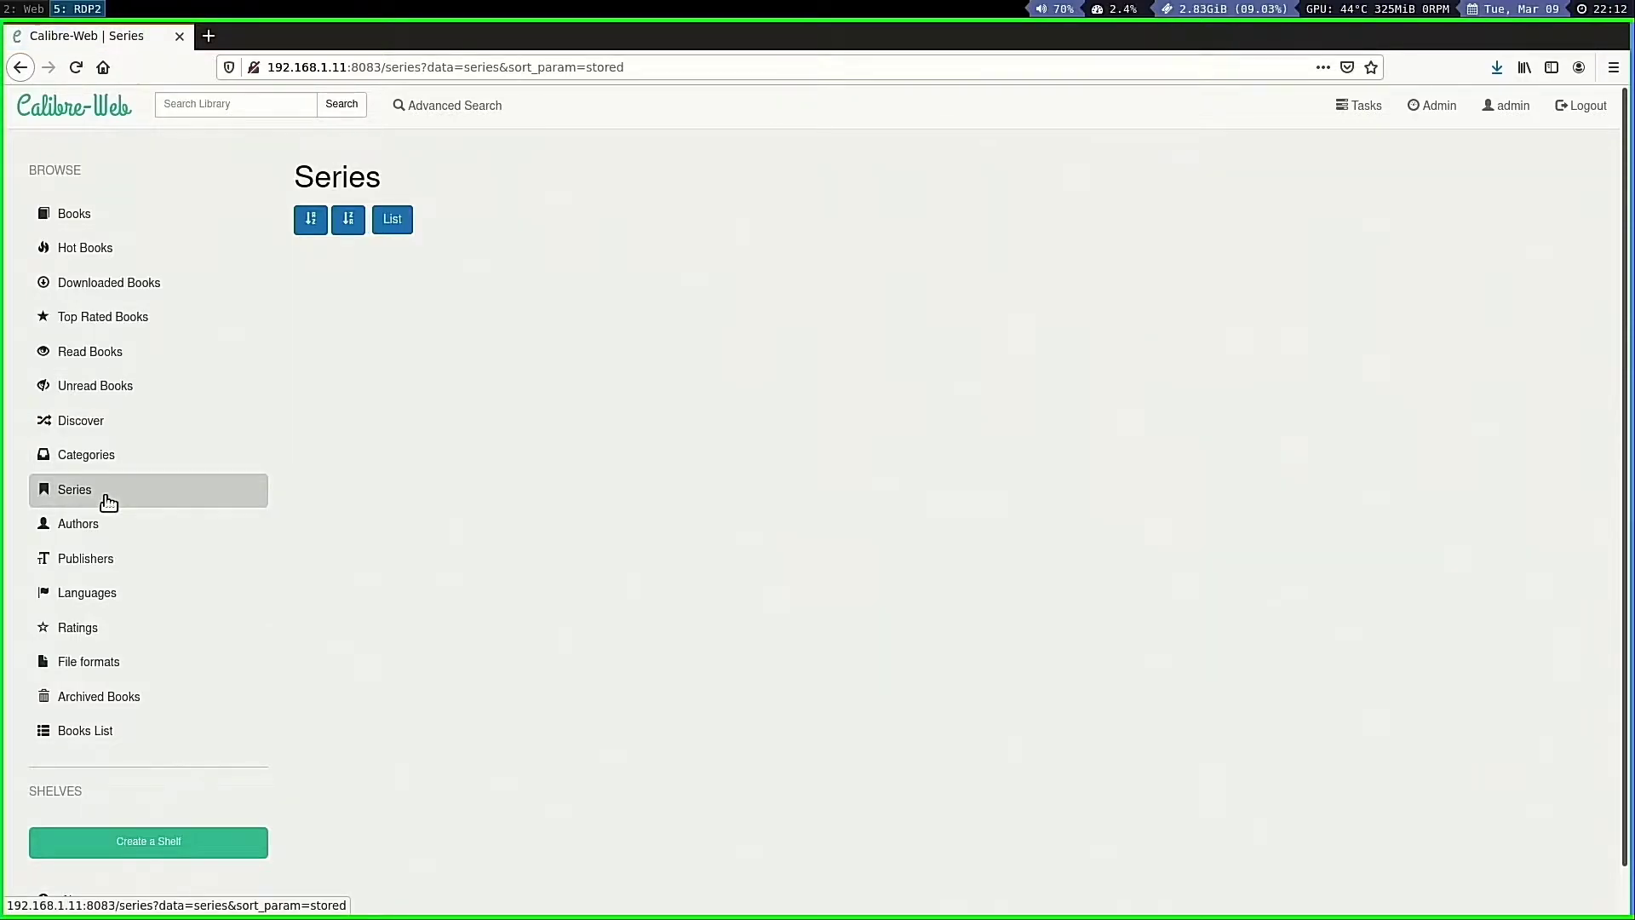
click(83, 524)
scroll(682, 523, down, 3)
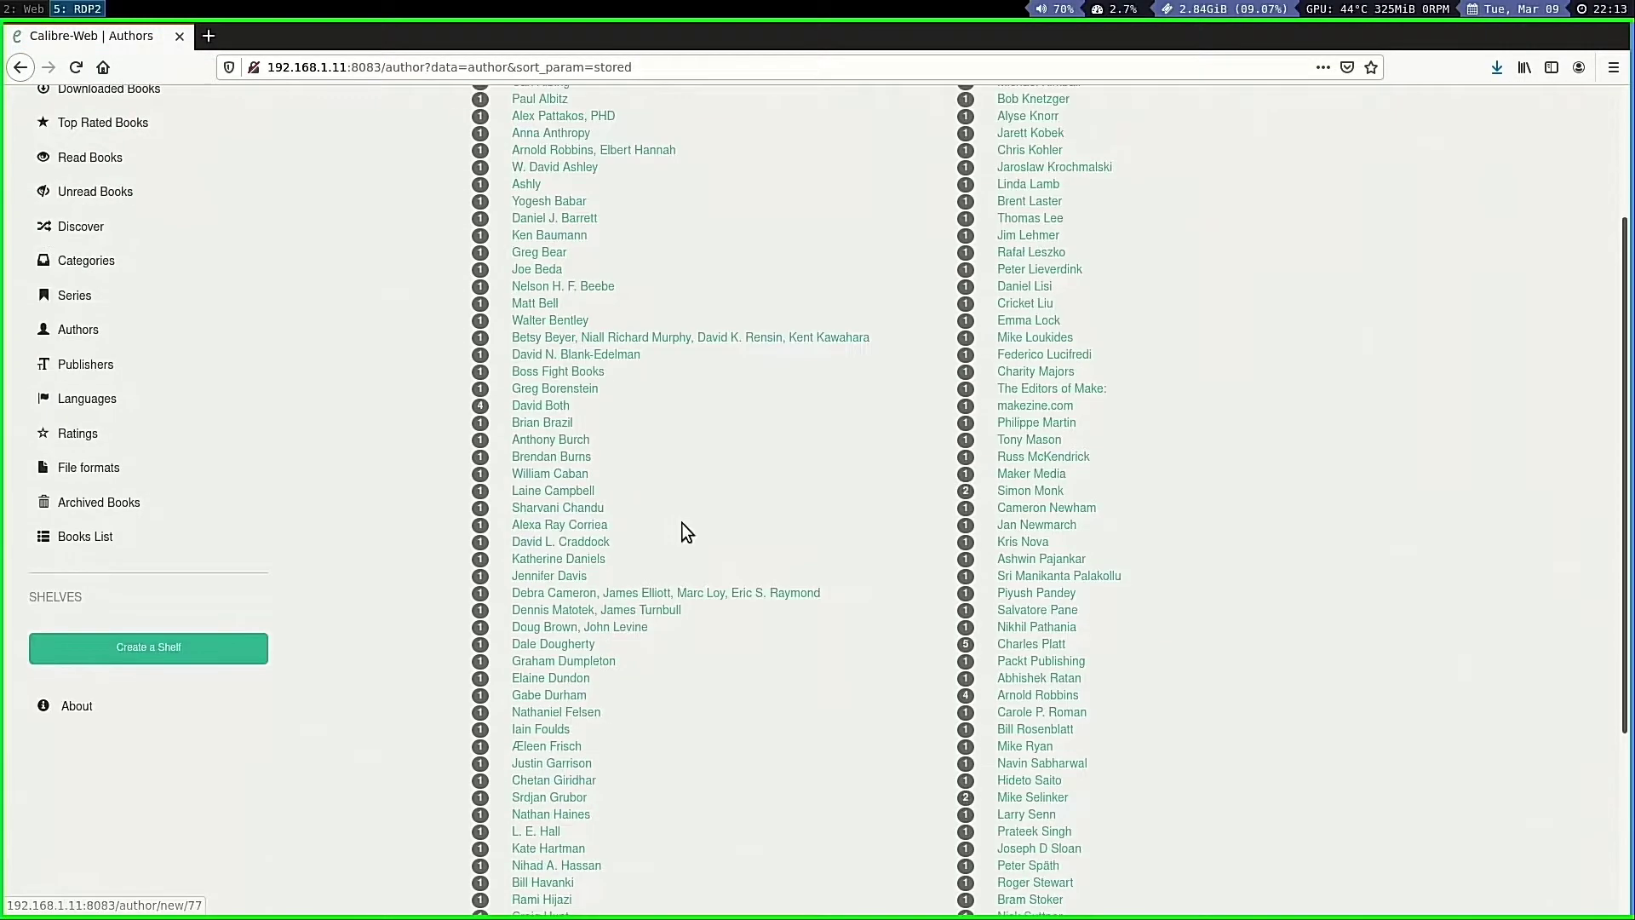
scroll(682, 523, down, 3)
scroll(682, 524, up, 5)
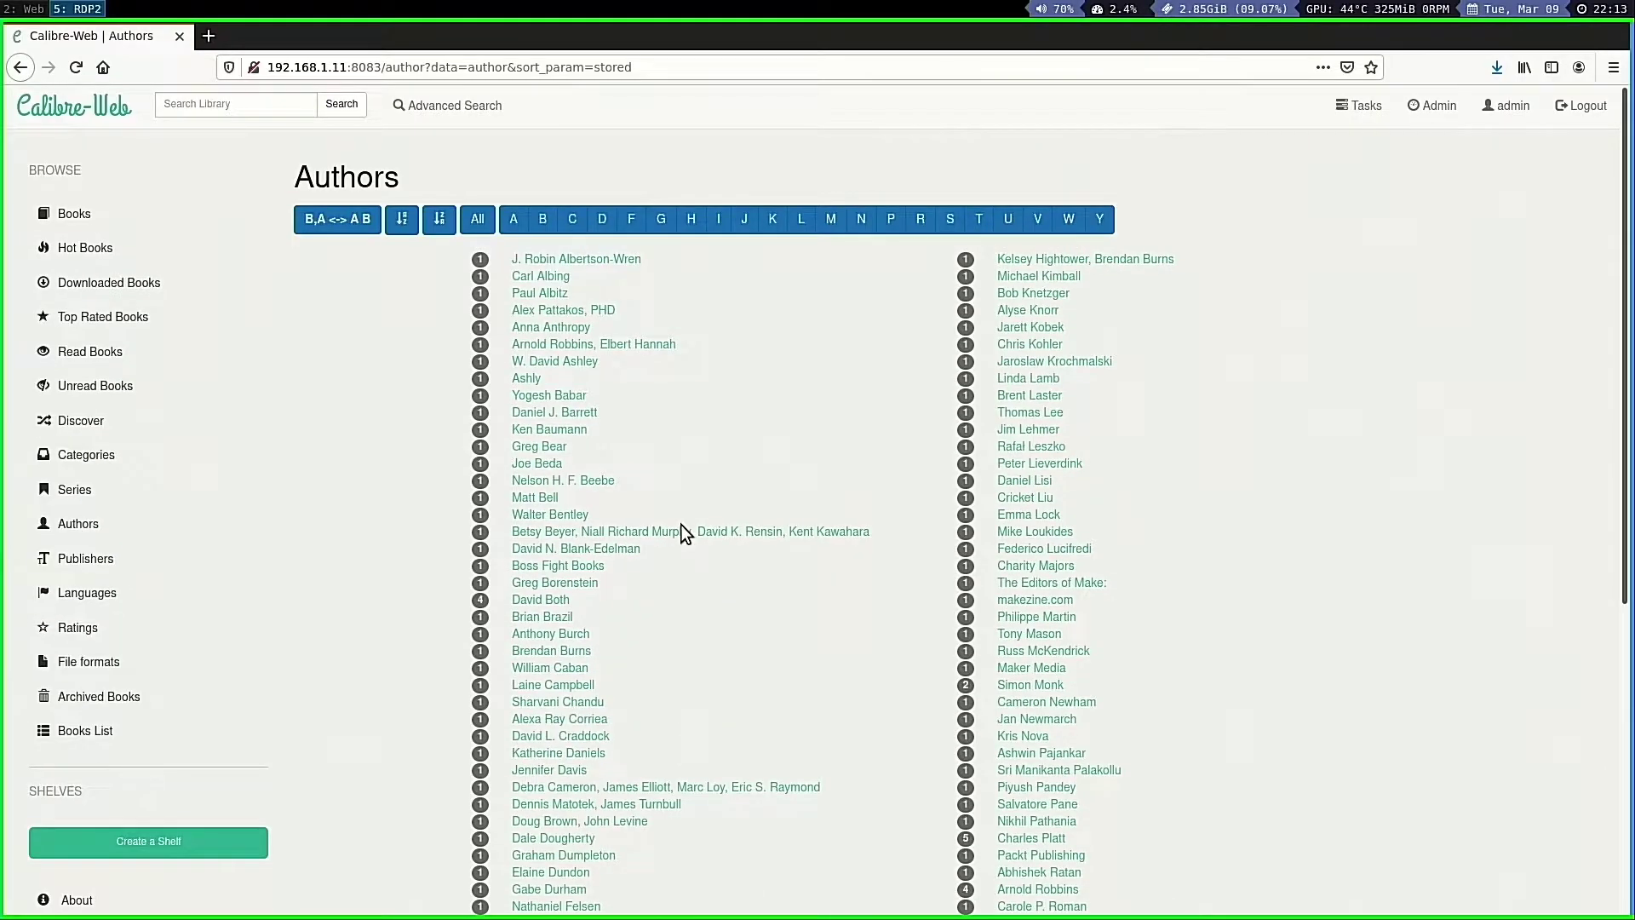
click(83, 251)
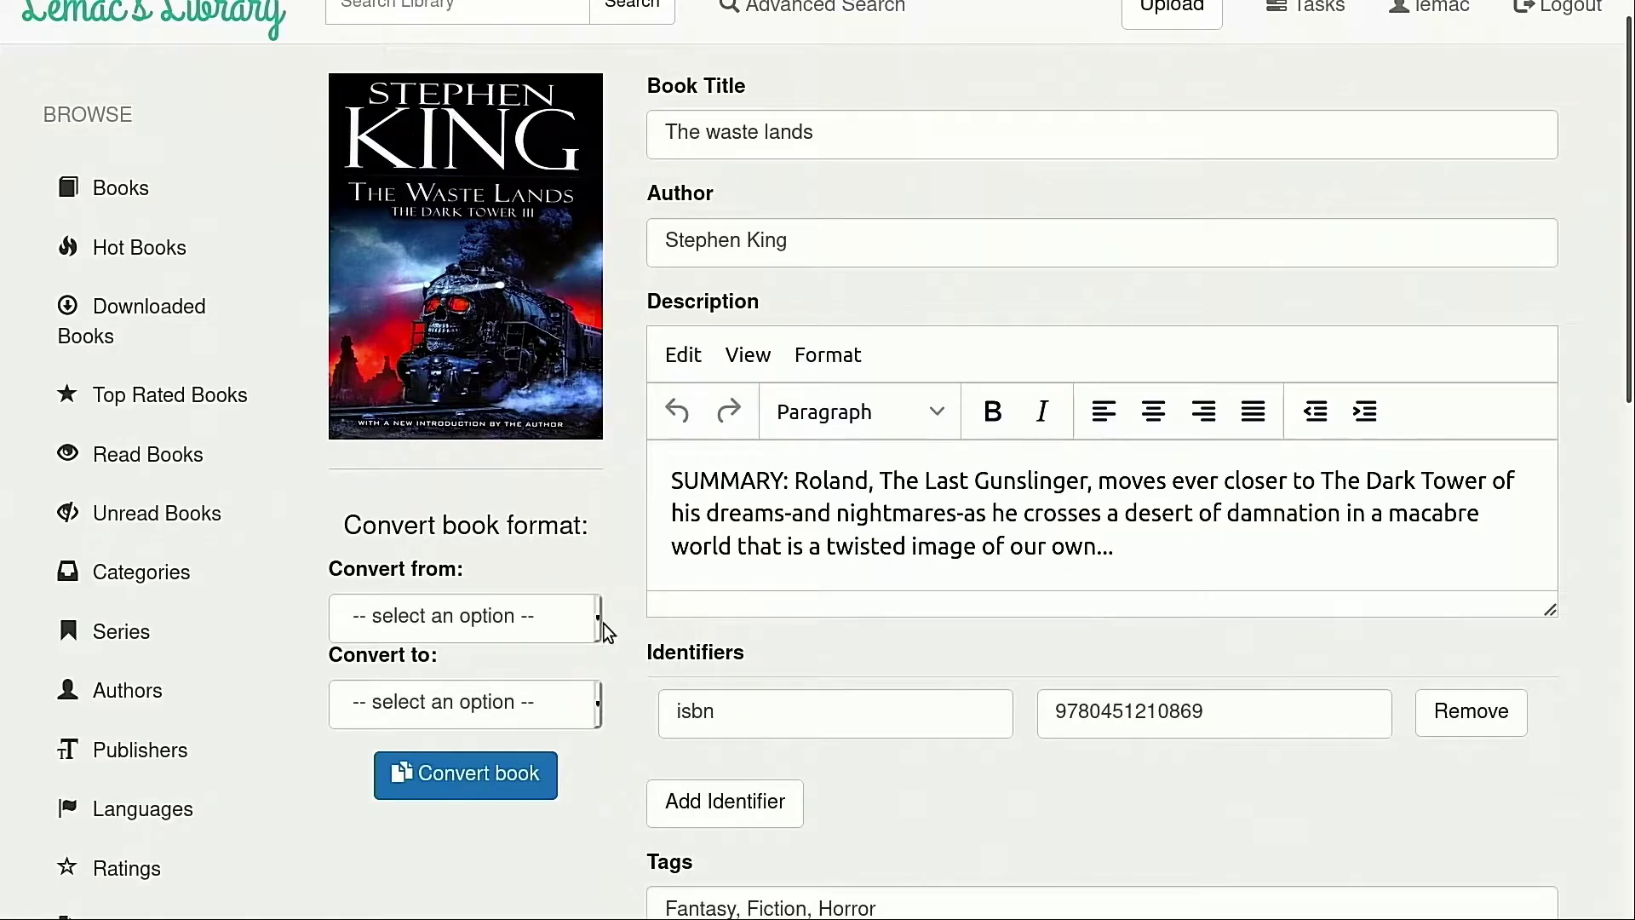
Pick MOBI as the convert source format, then dismiss the target format list unchosen
click(573, 630)
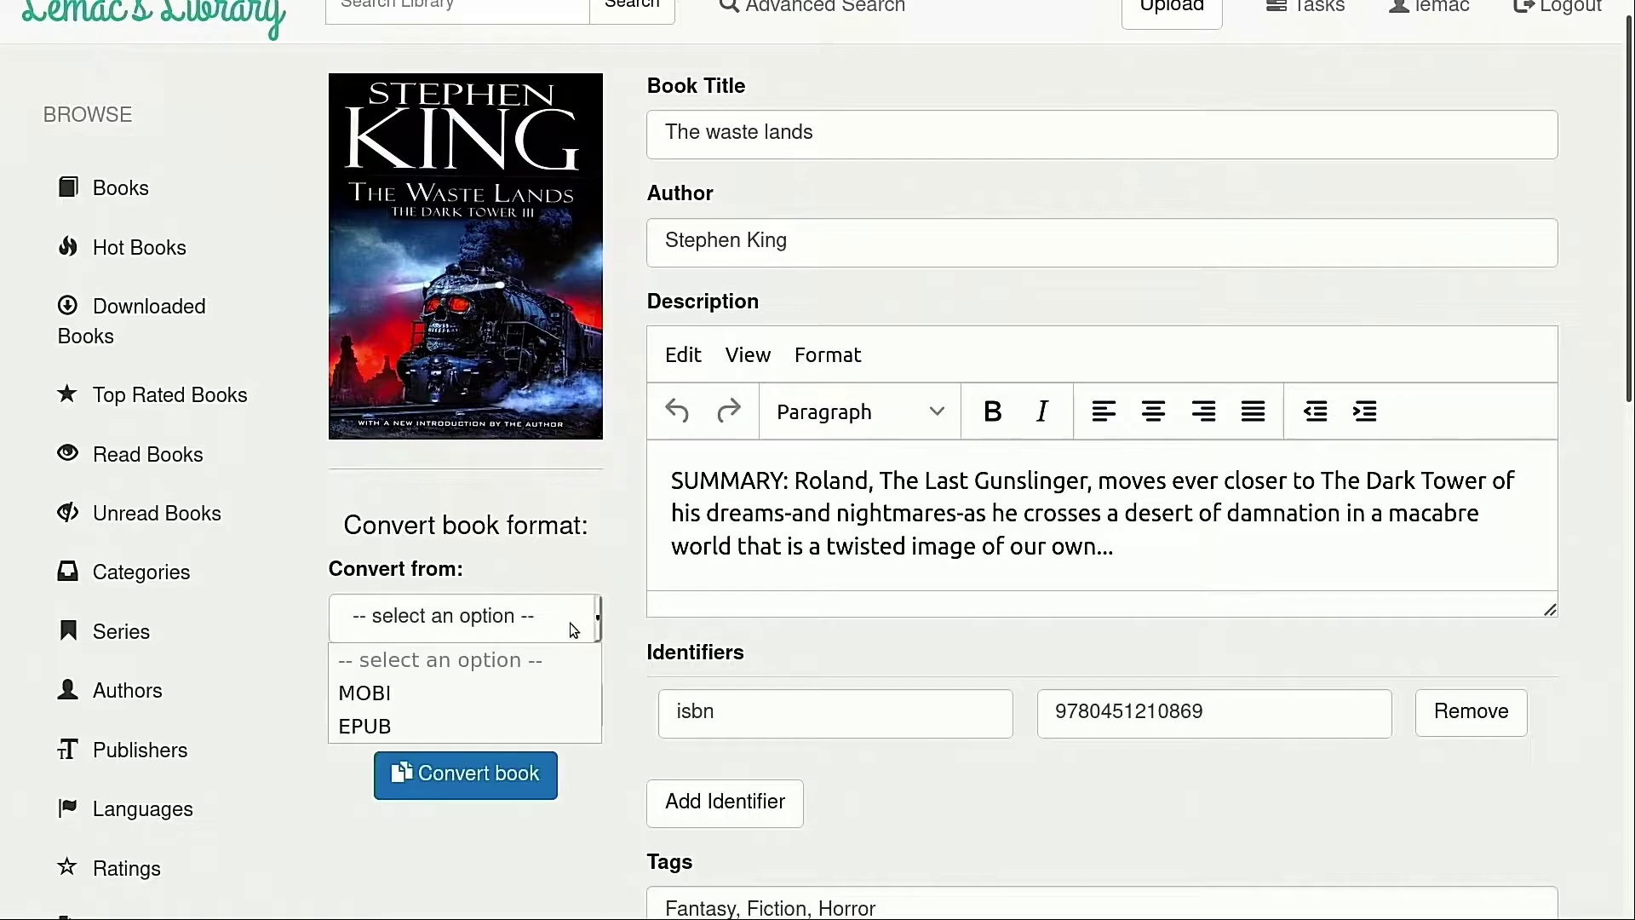
click(504, 692)
click(509, 707)
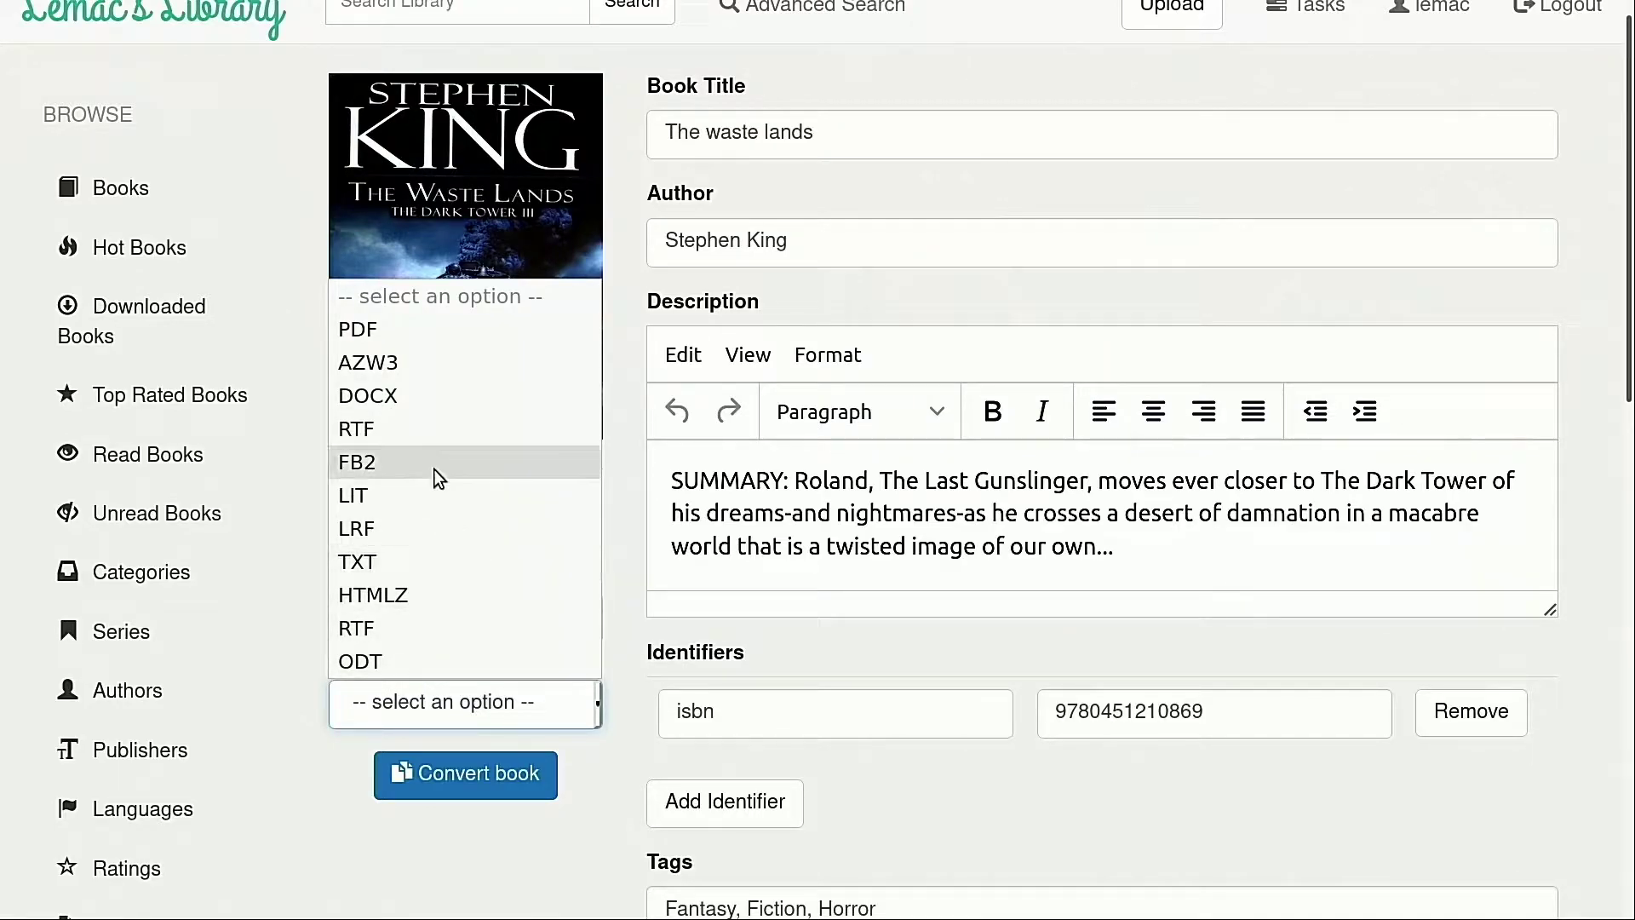
click(290, 361)
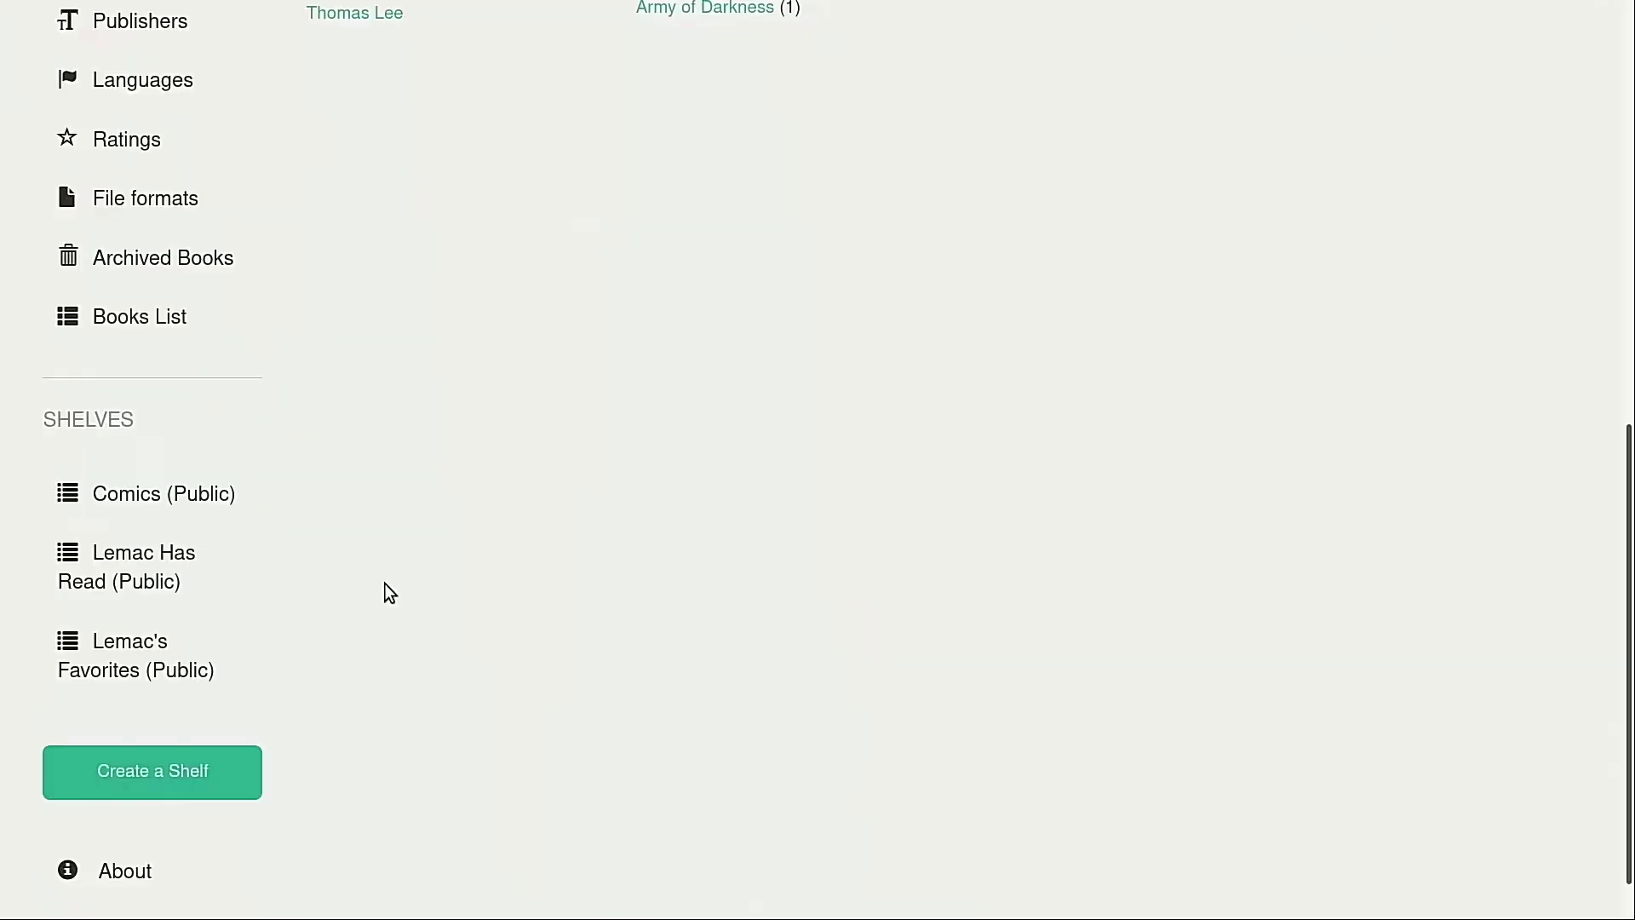
Open the Comics (Public) shelf and scroll through its books
scroll(392, 588, down, 1)
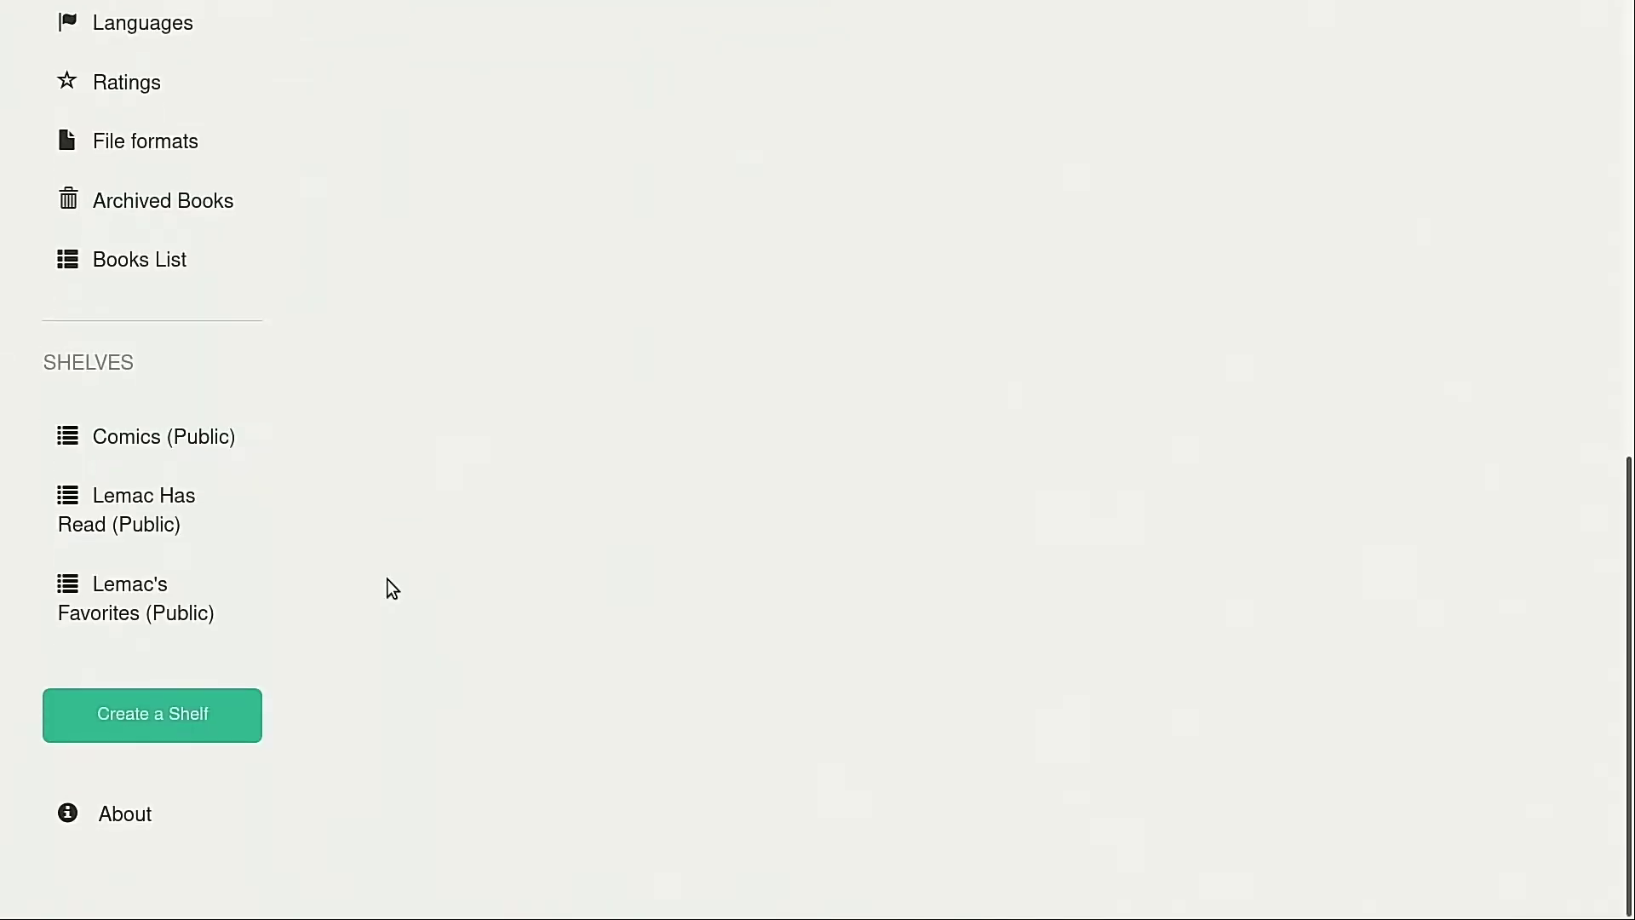
click(223, 462)
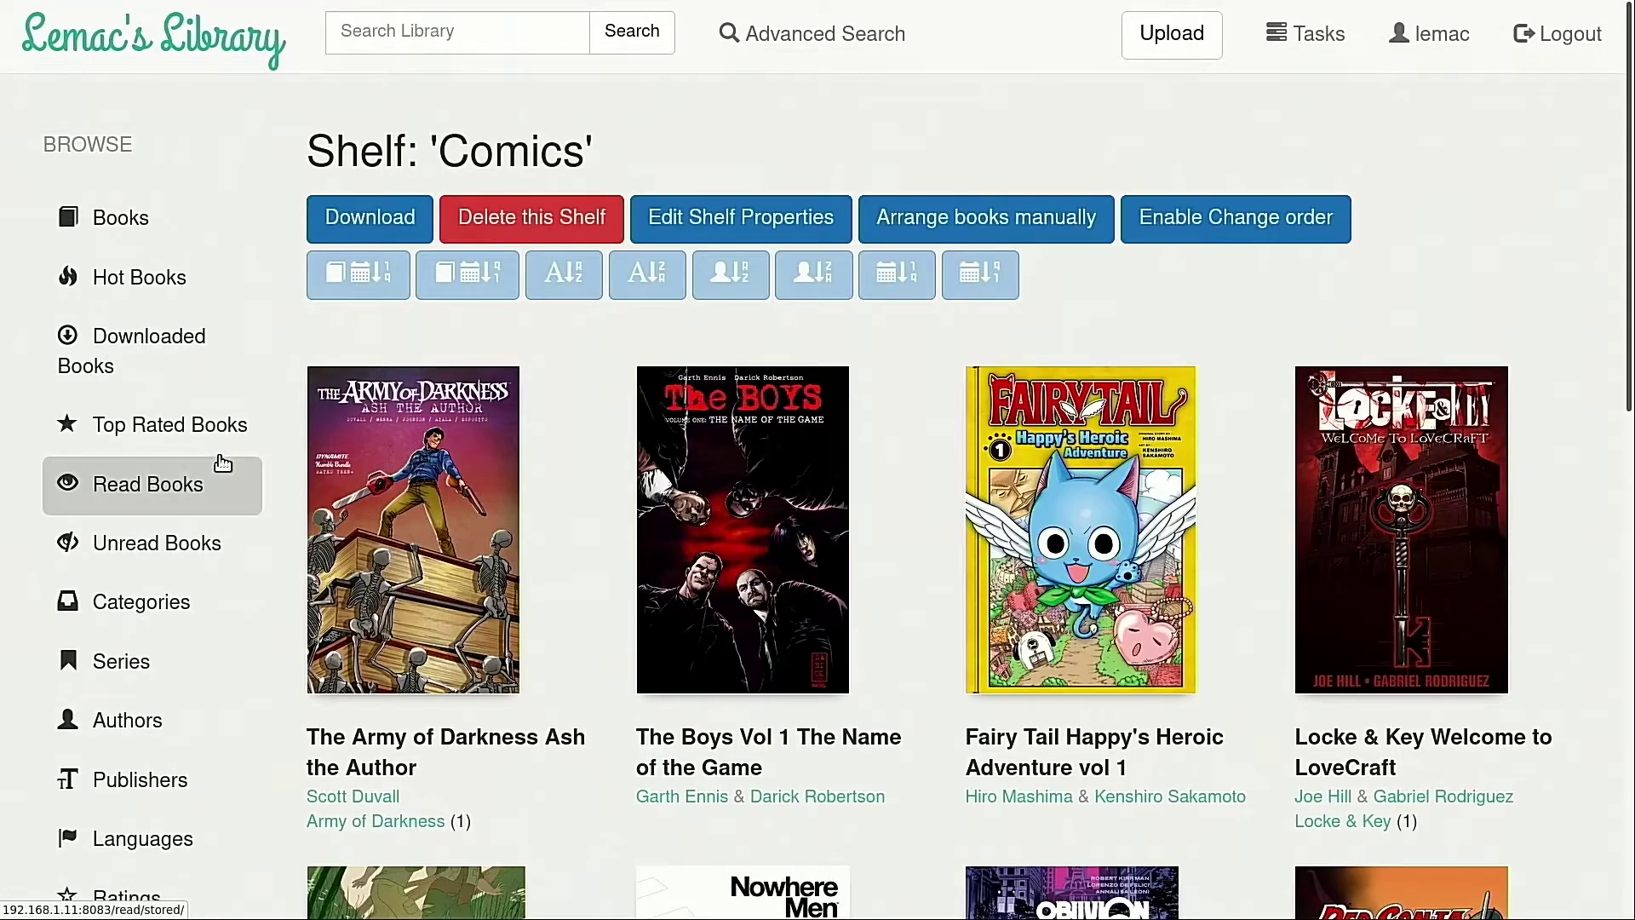
scroll(585, 627, down, 5)
scroll(585, 618, down, 5)
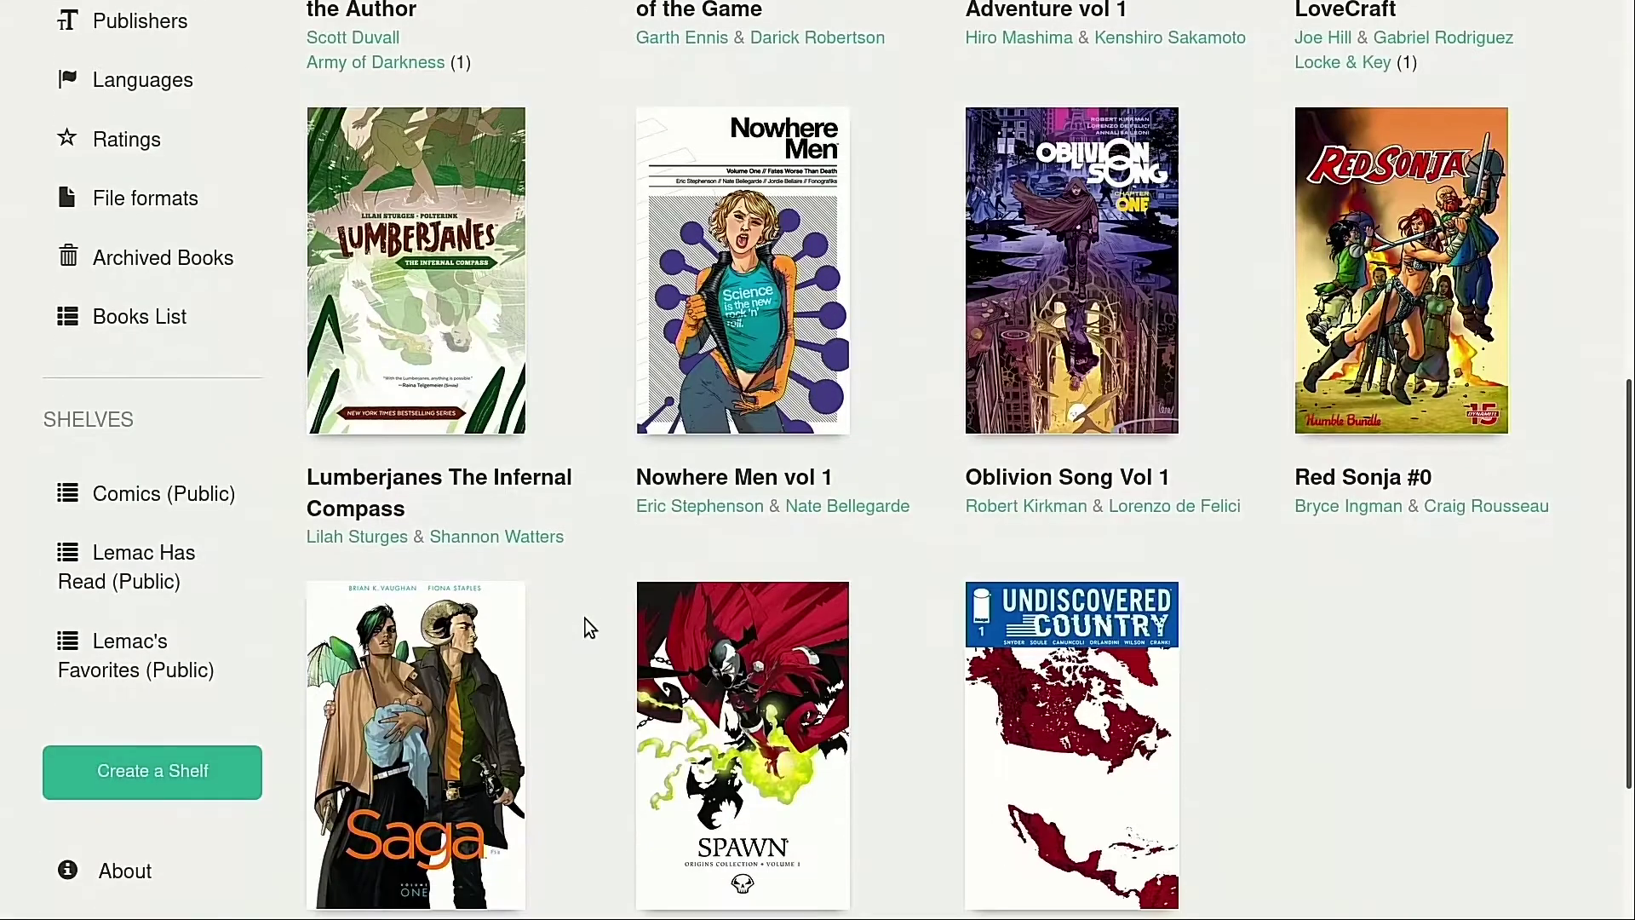
scroll(570, 613, up, 3)
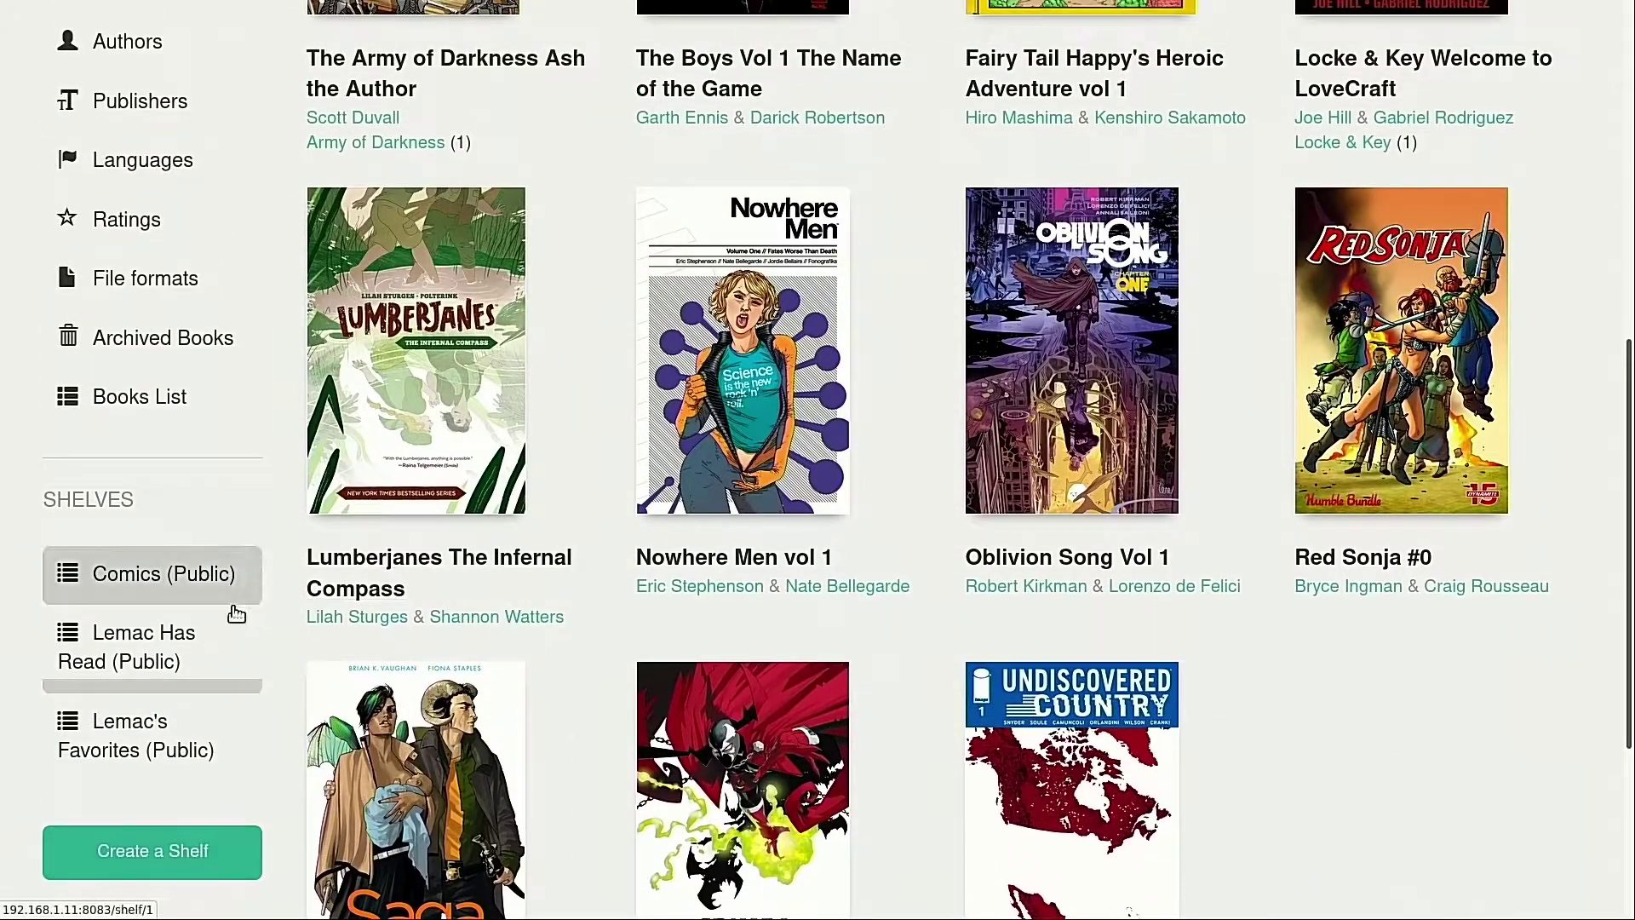
Browse the Lemac Has Read shelf and open oblivionsong vol1's details
click(130, 640)
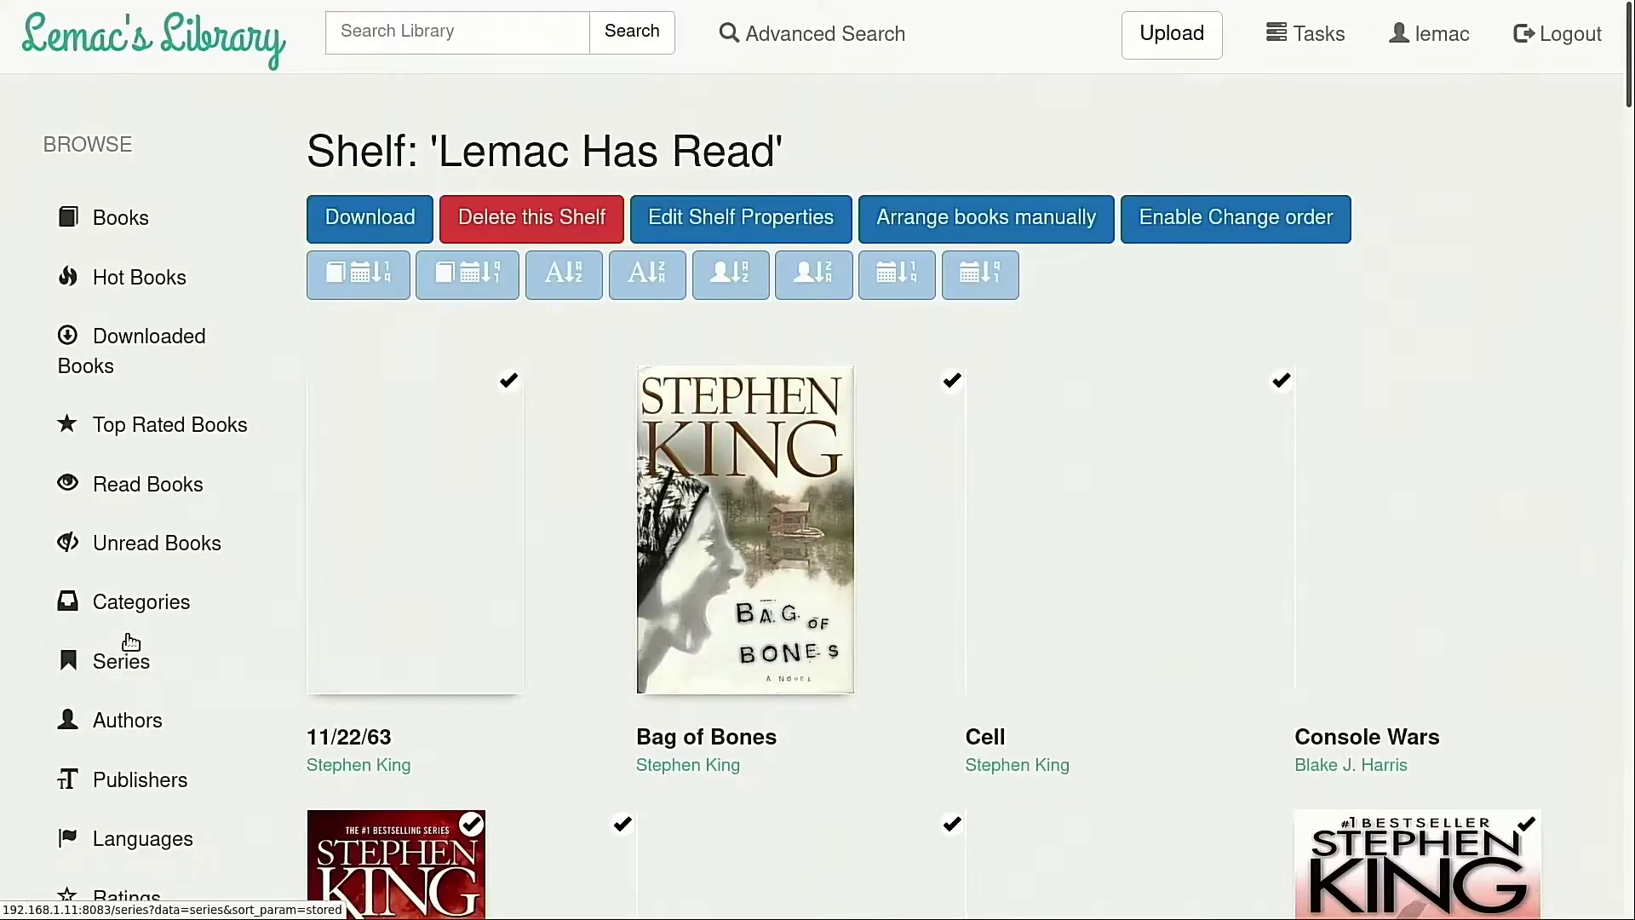
scroll(522, 646, down, 4)
scroll(523, 641, down, 8)
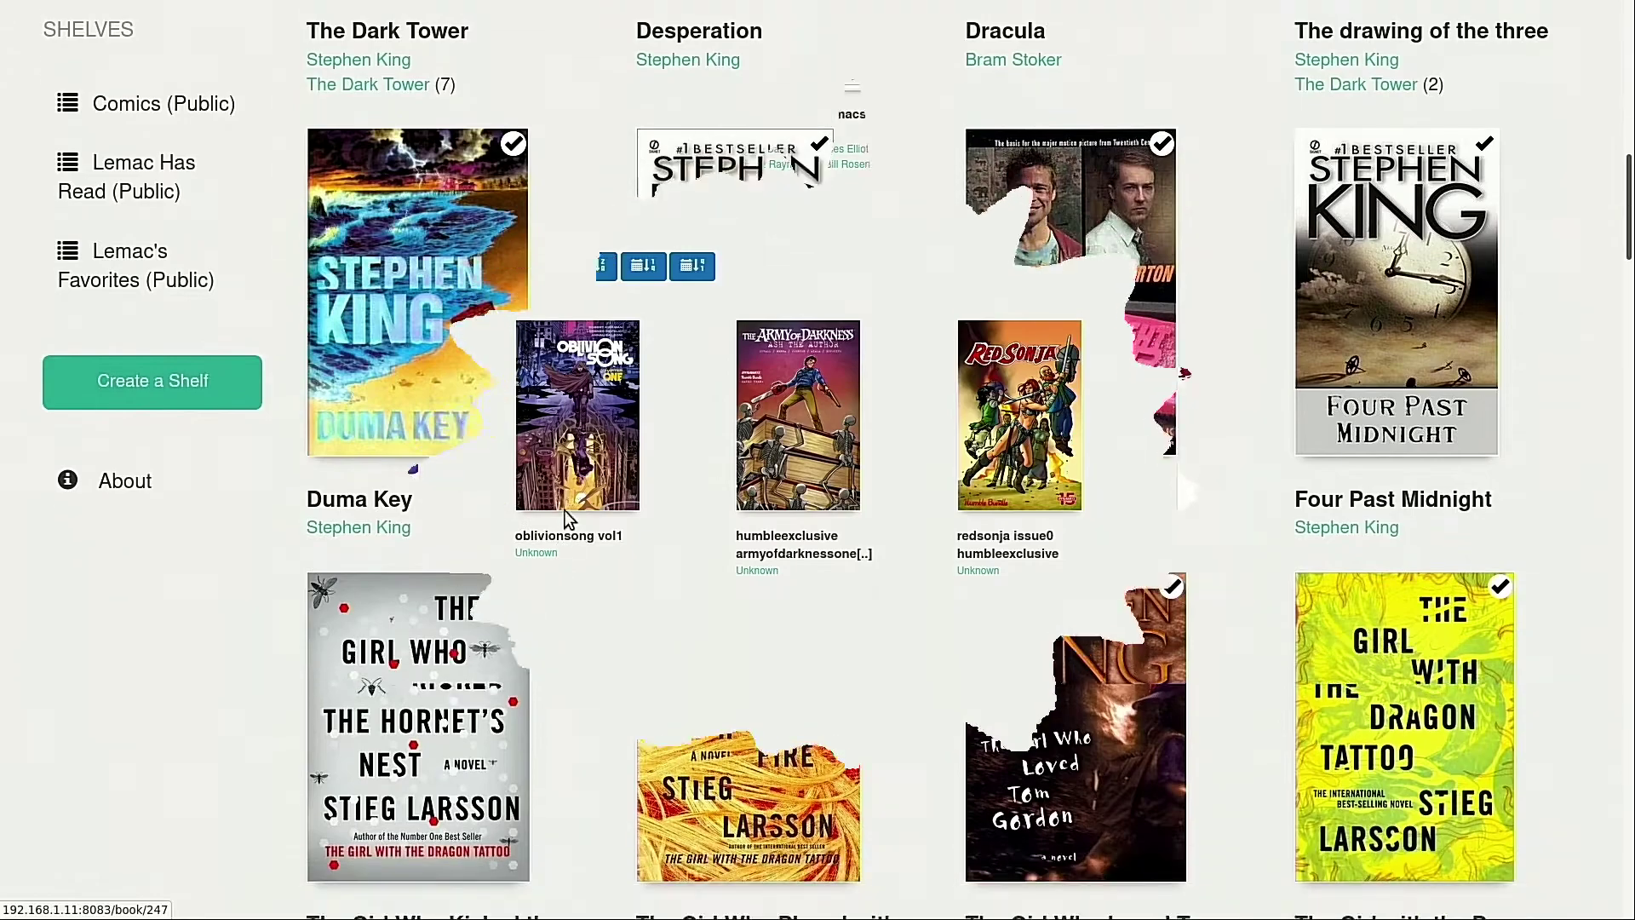
click(565, 509)
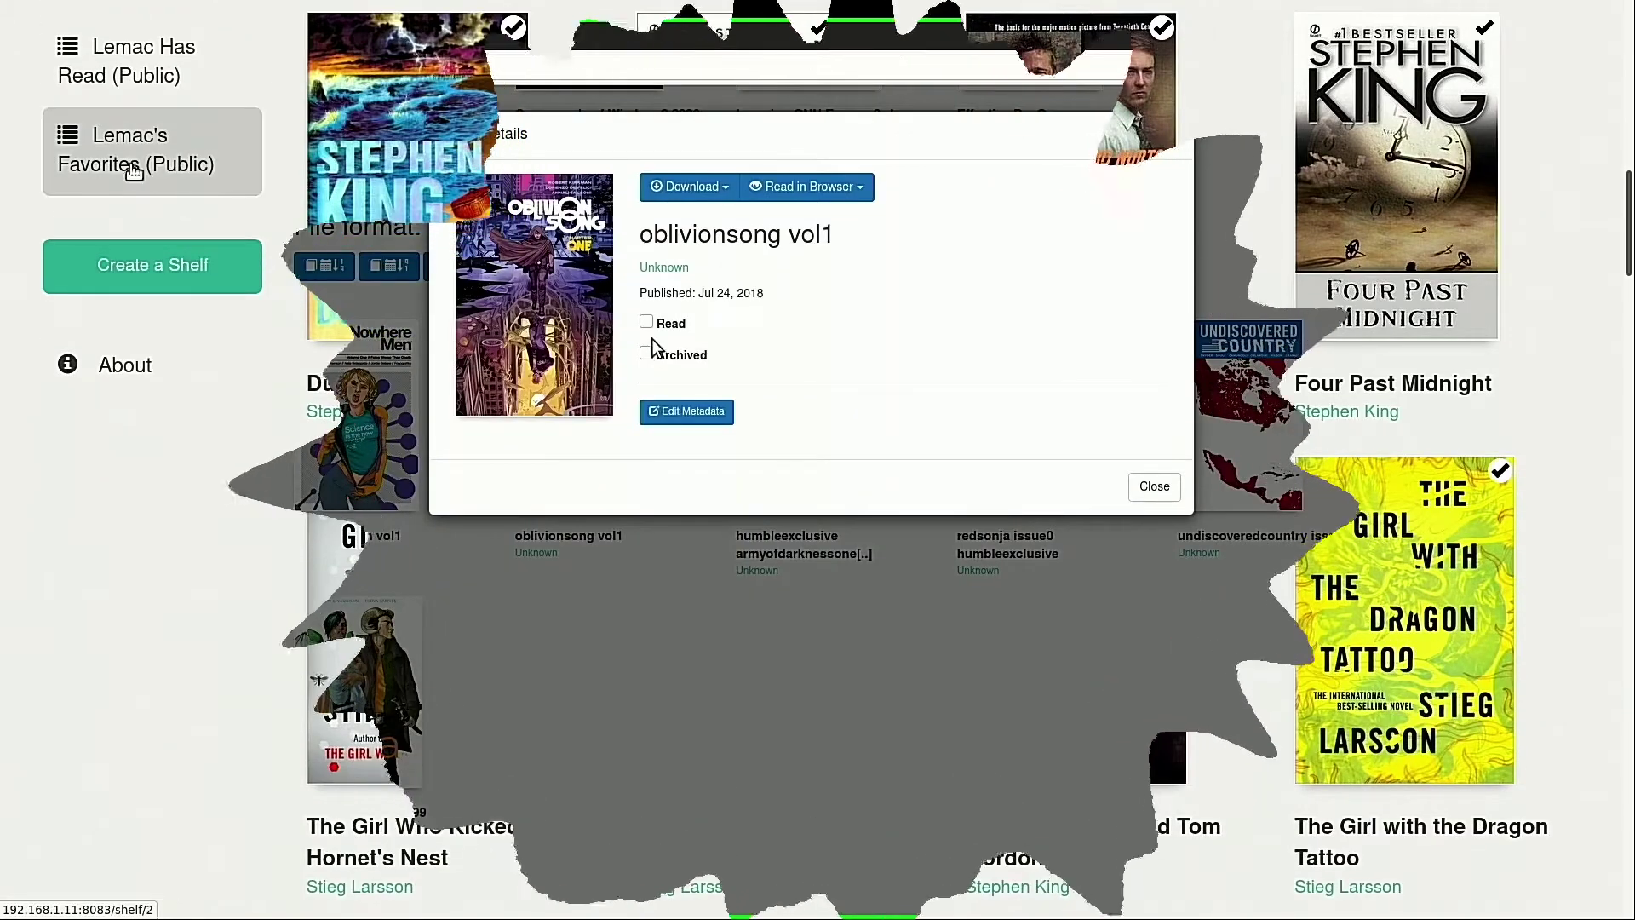
Mark oblivionsong vol1 as Read and open it in the browser as cbz
click(646, 321)
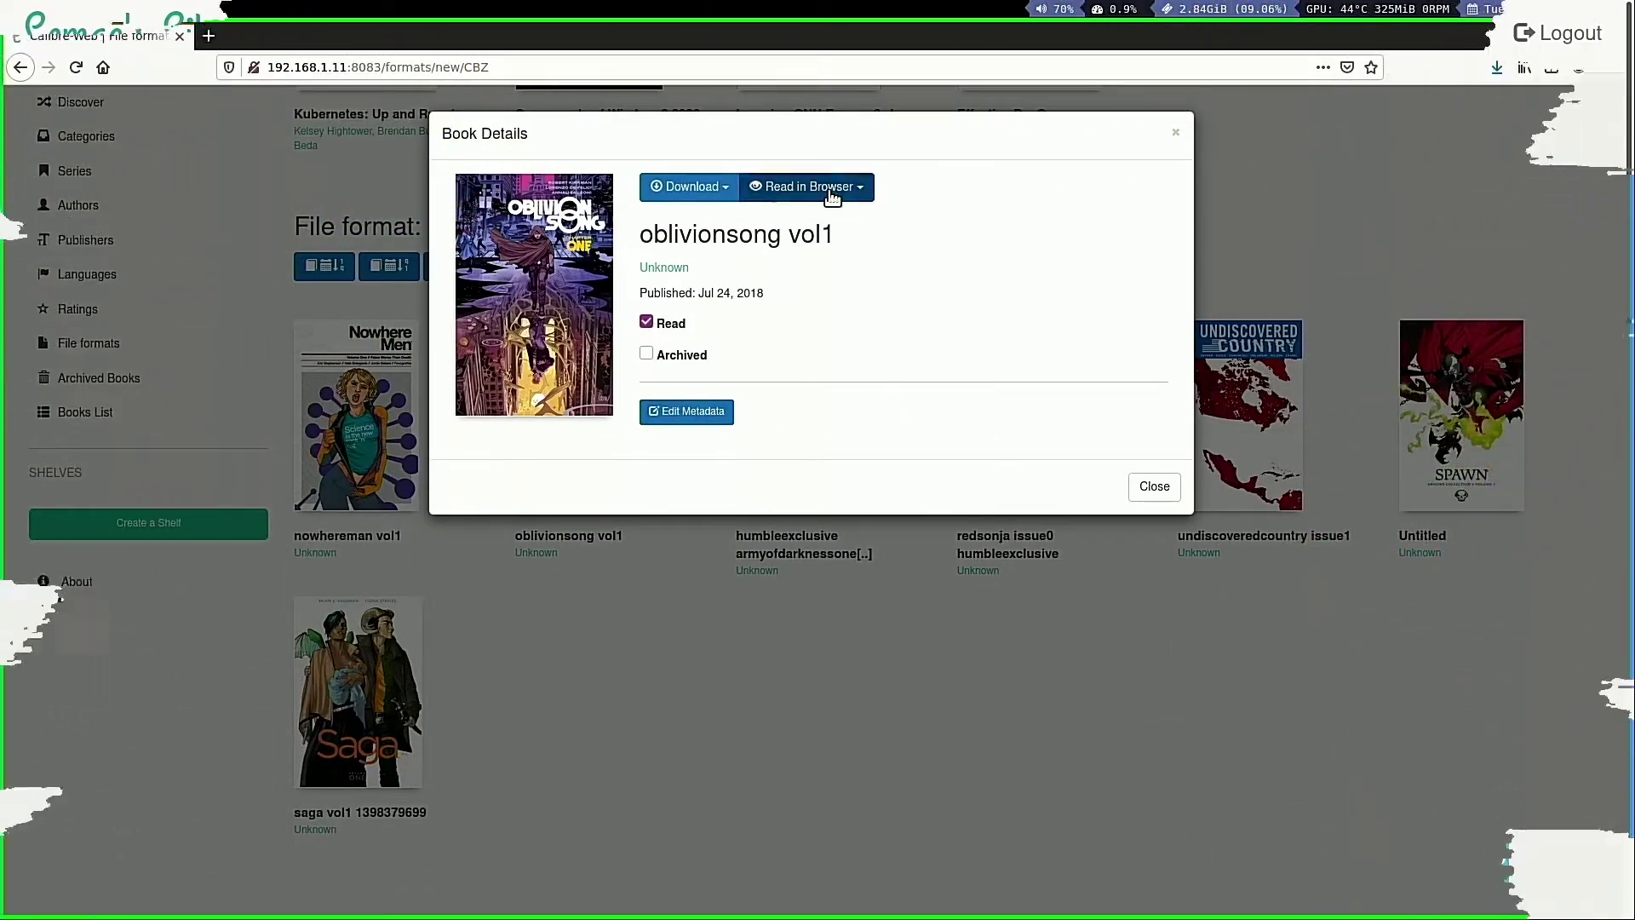
click(831, 189)
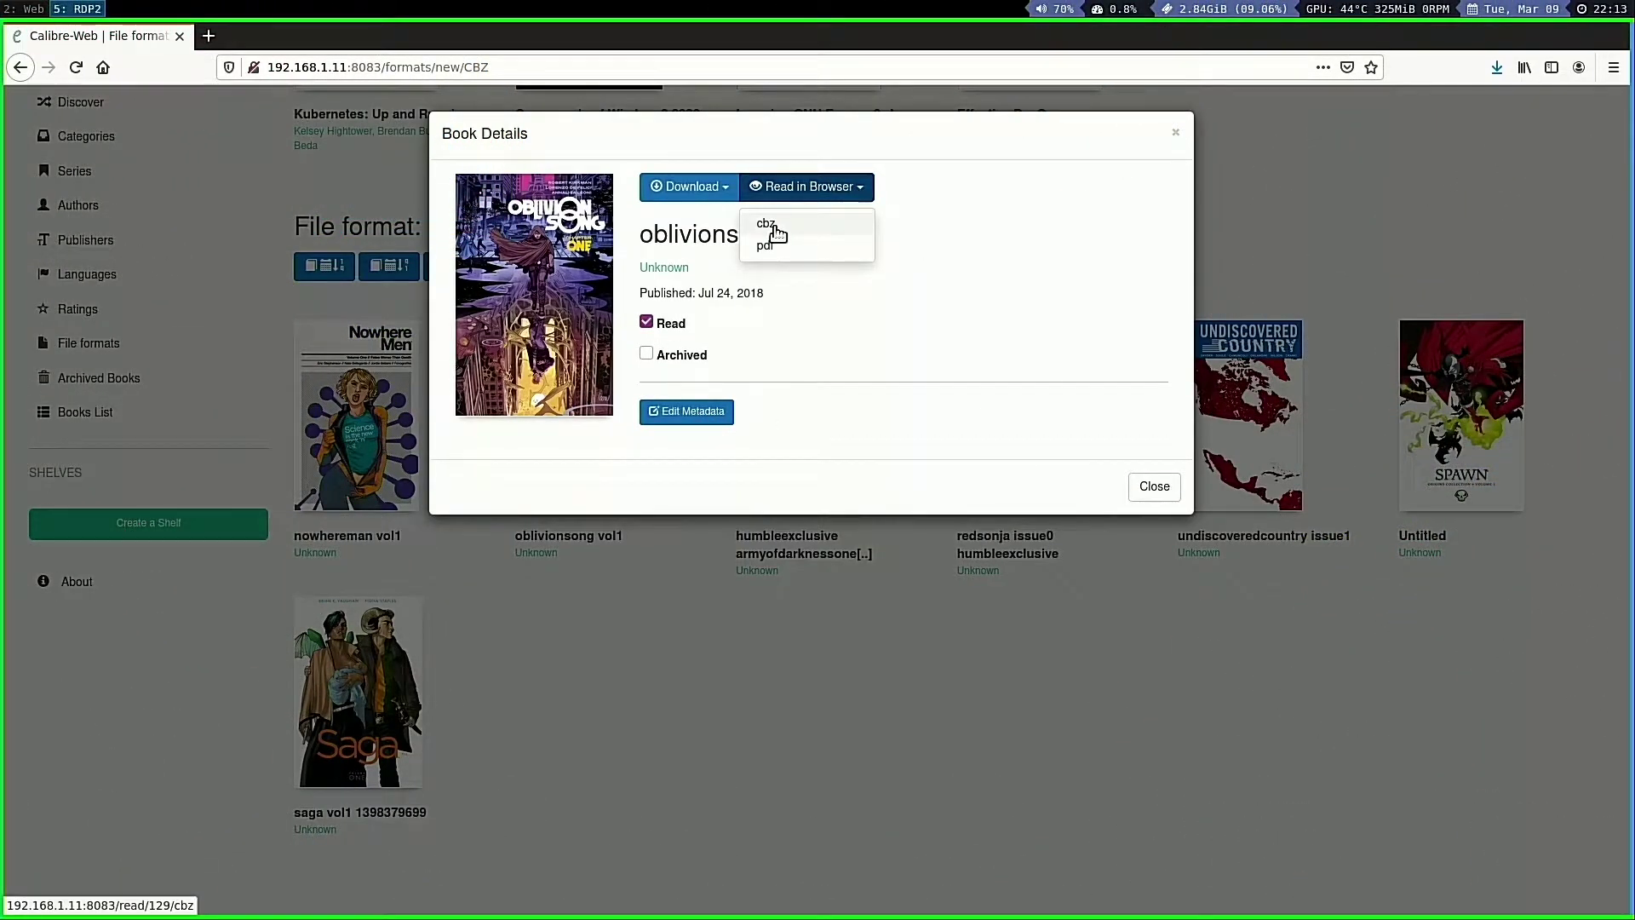
click(767, 224)
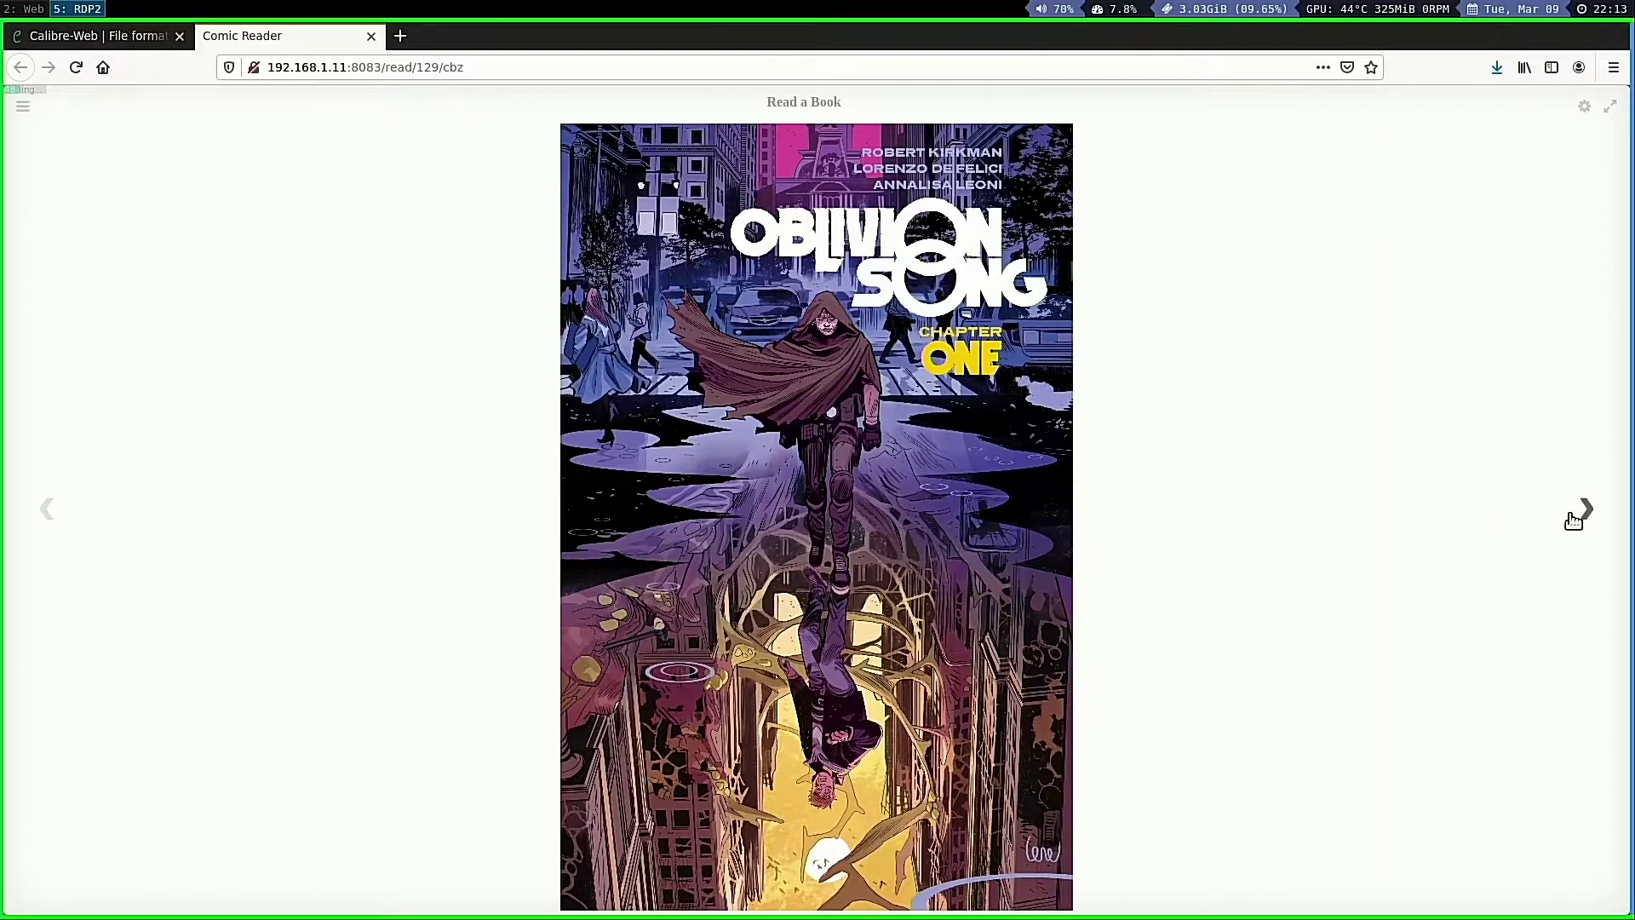
Page forward seven times through the comic, then close the Comic Reader tab
click(1574, 519)
click(1575, 519)
click(1576, 518)
click(1580, 518)
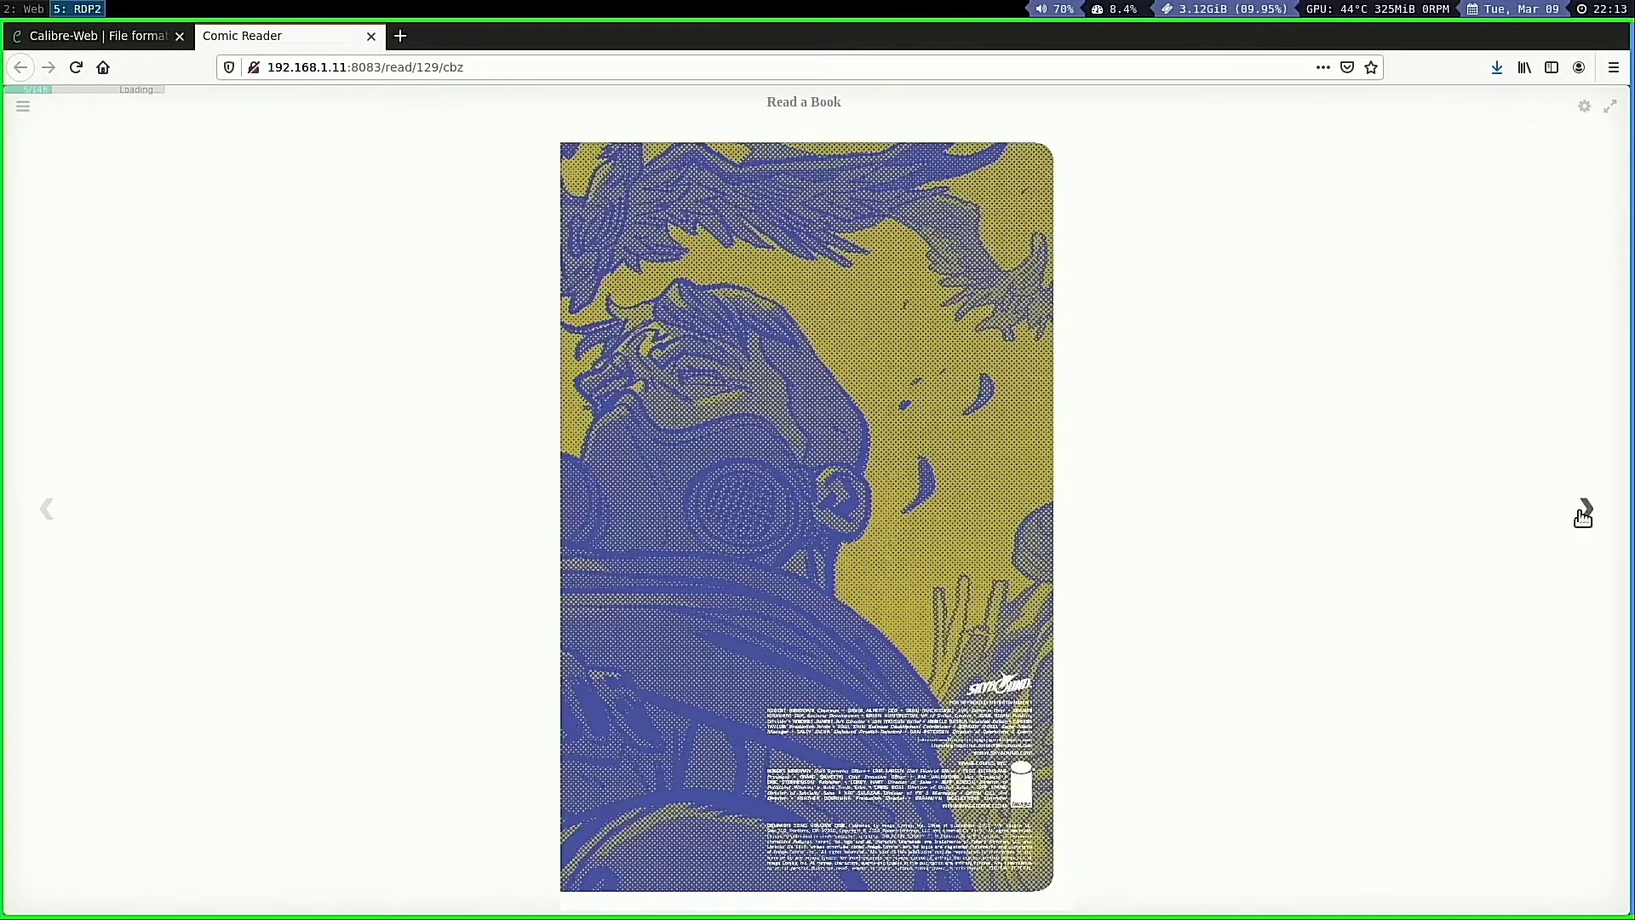
click(1582, 517)
click(1582, 517)
click(1582, 517)
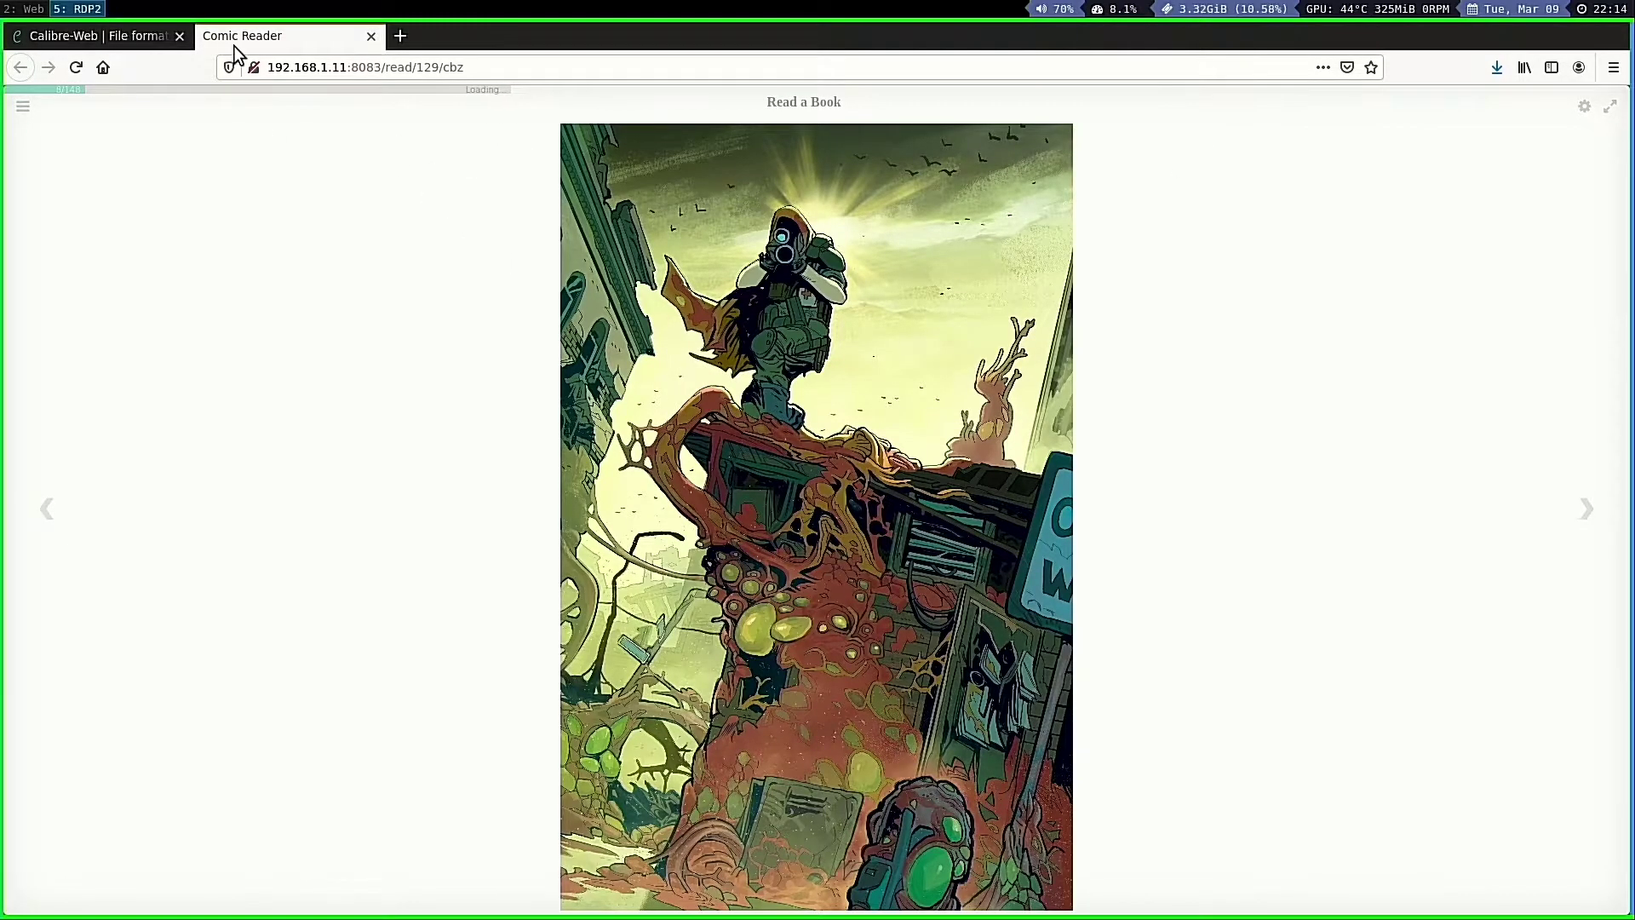
click(370, 37)
Find ZZT in the EPUB file-format listing and open it in the browser epub reader
click(1154, 486)
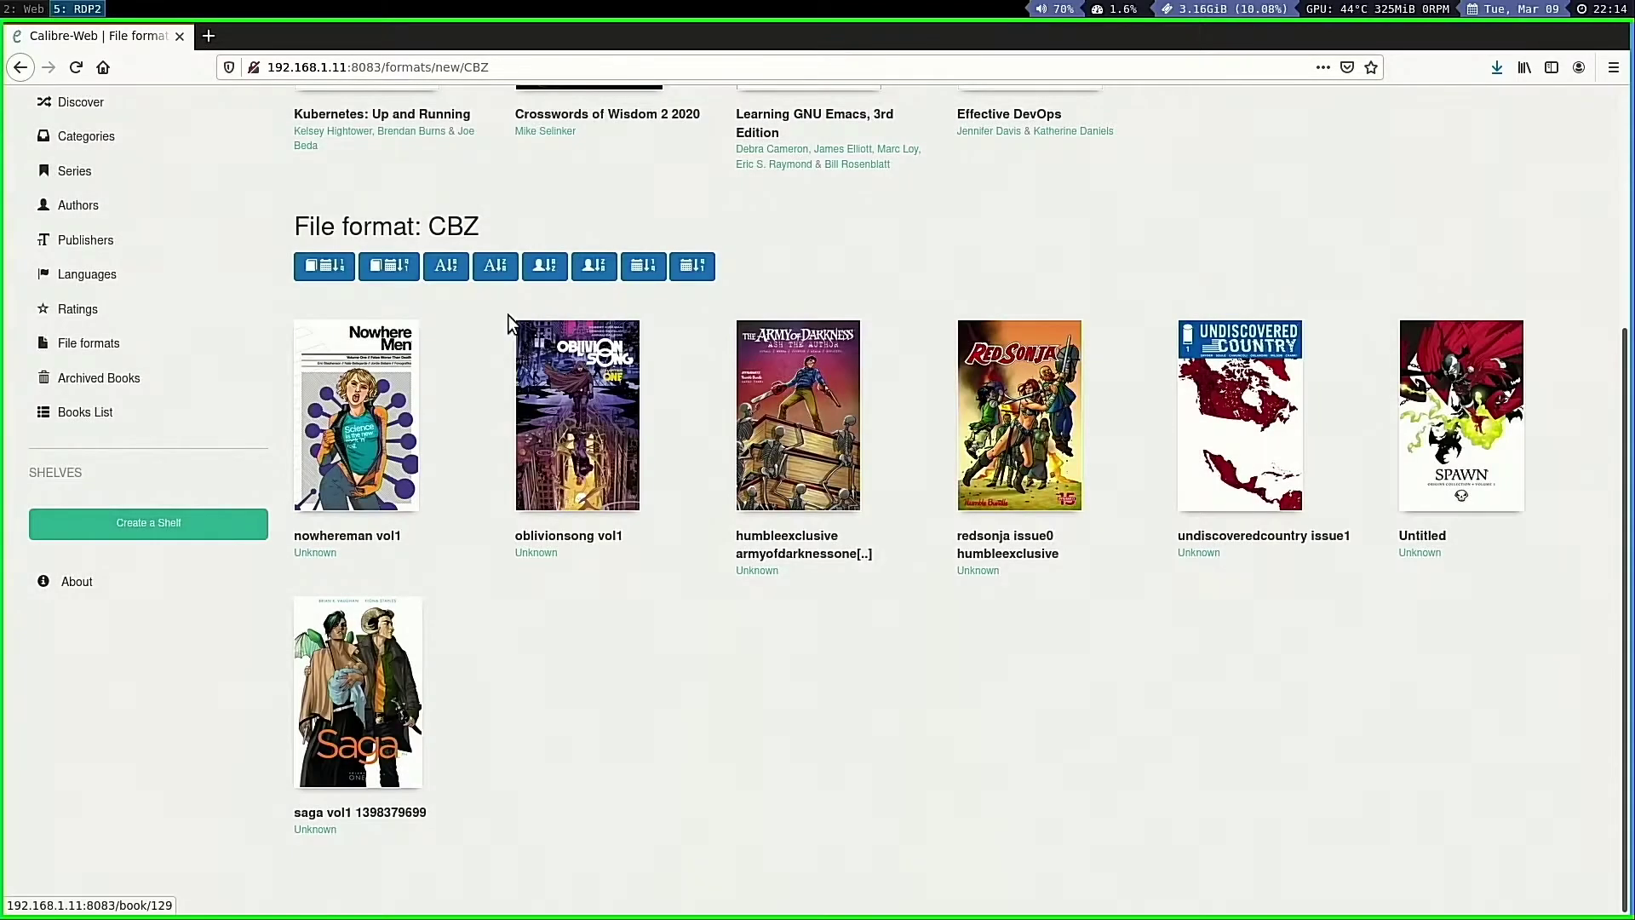
click(256, 341)
click(562, 275)
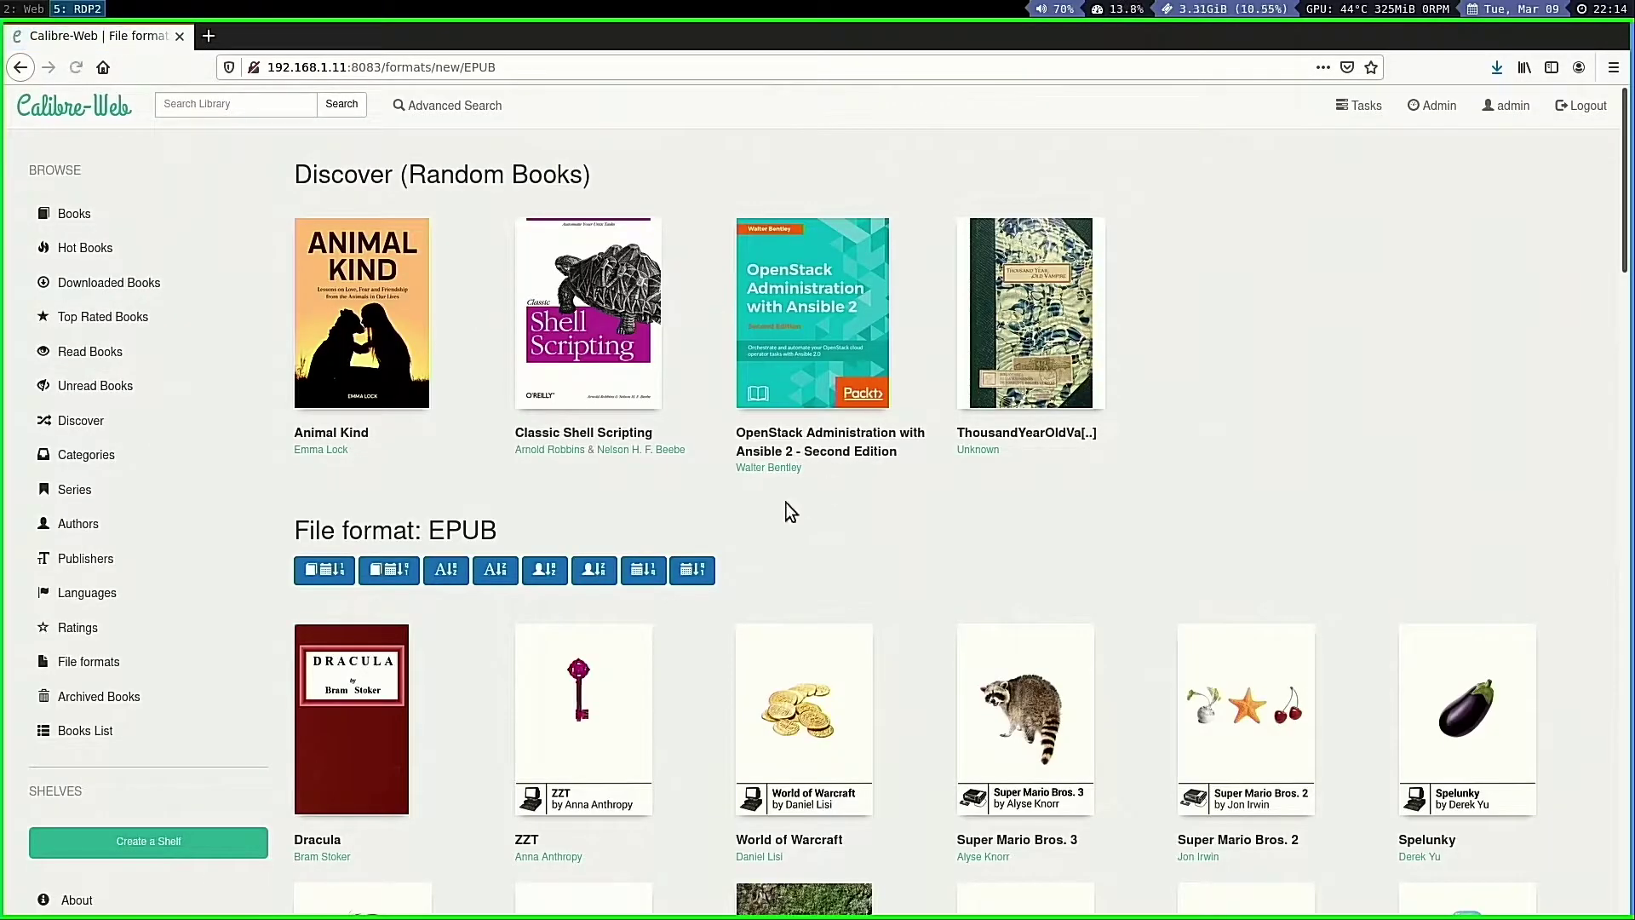
scroll(446, 609, down, 2)
click(584, 577)
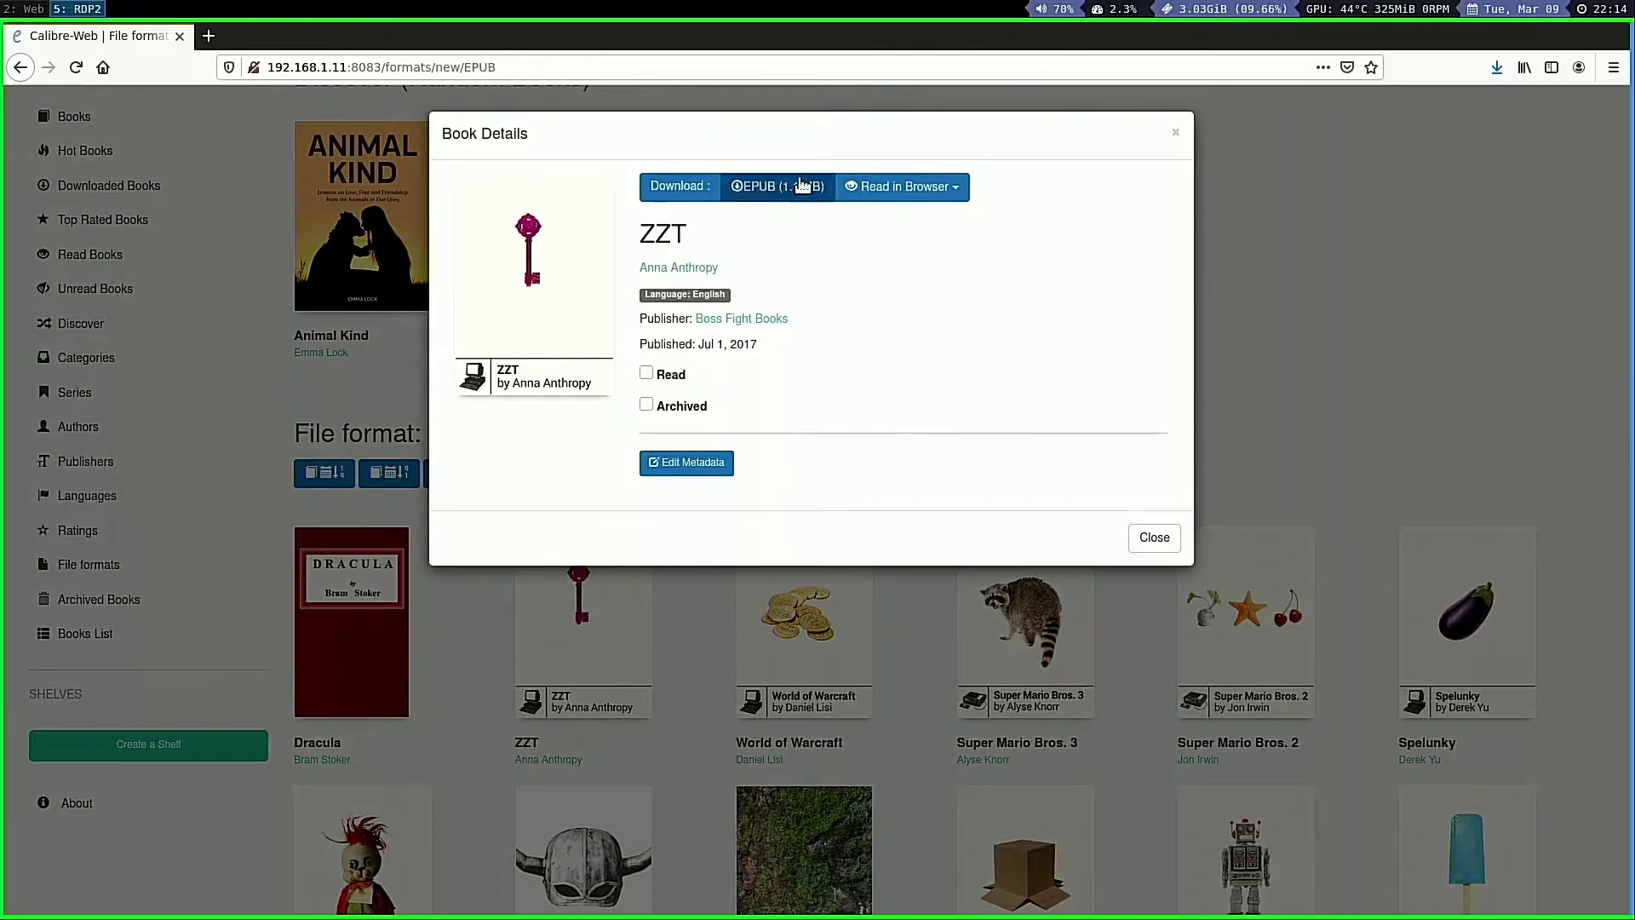
click(913, 188)
click(888, 225)
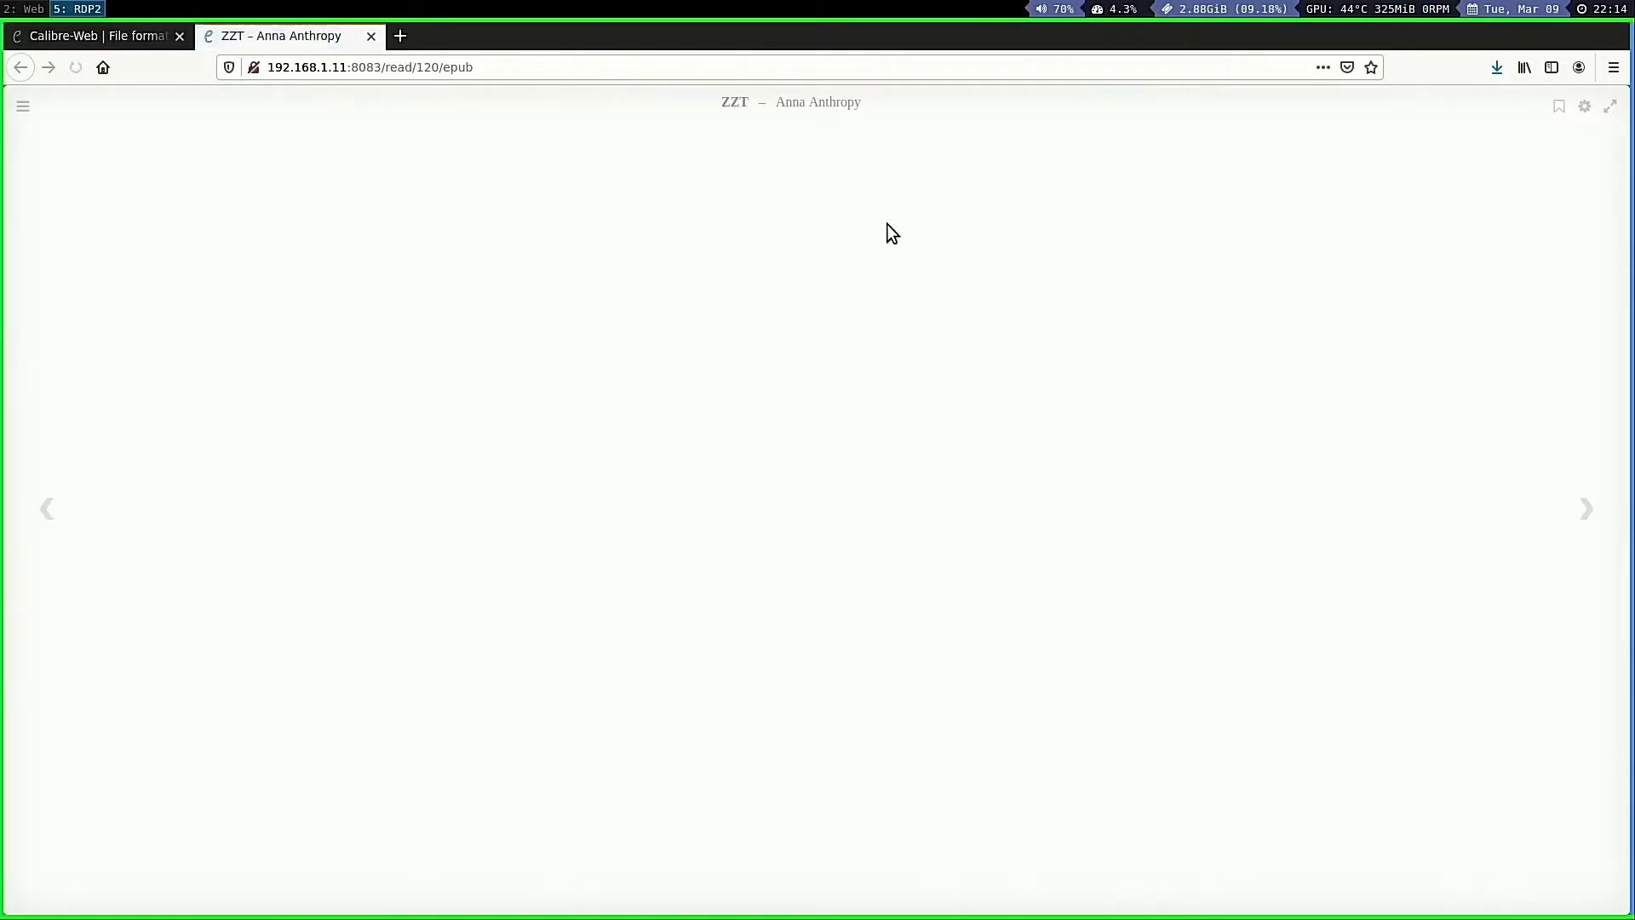
Page through ZZT past the table of contents into chapter 1: Purple Keys
click(1585, 511)
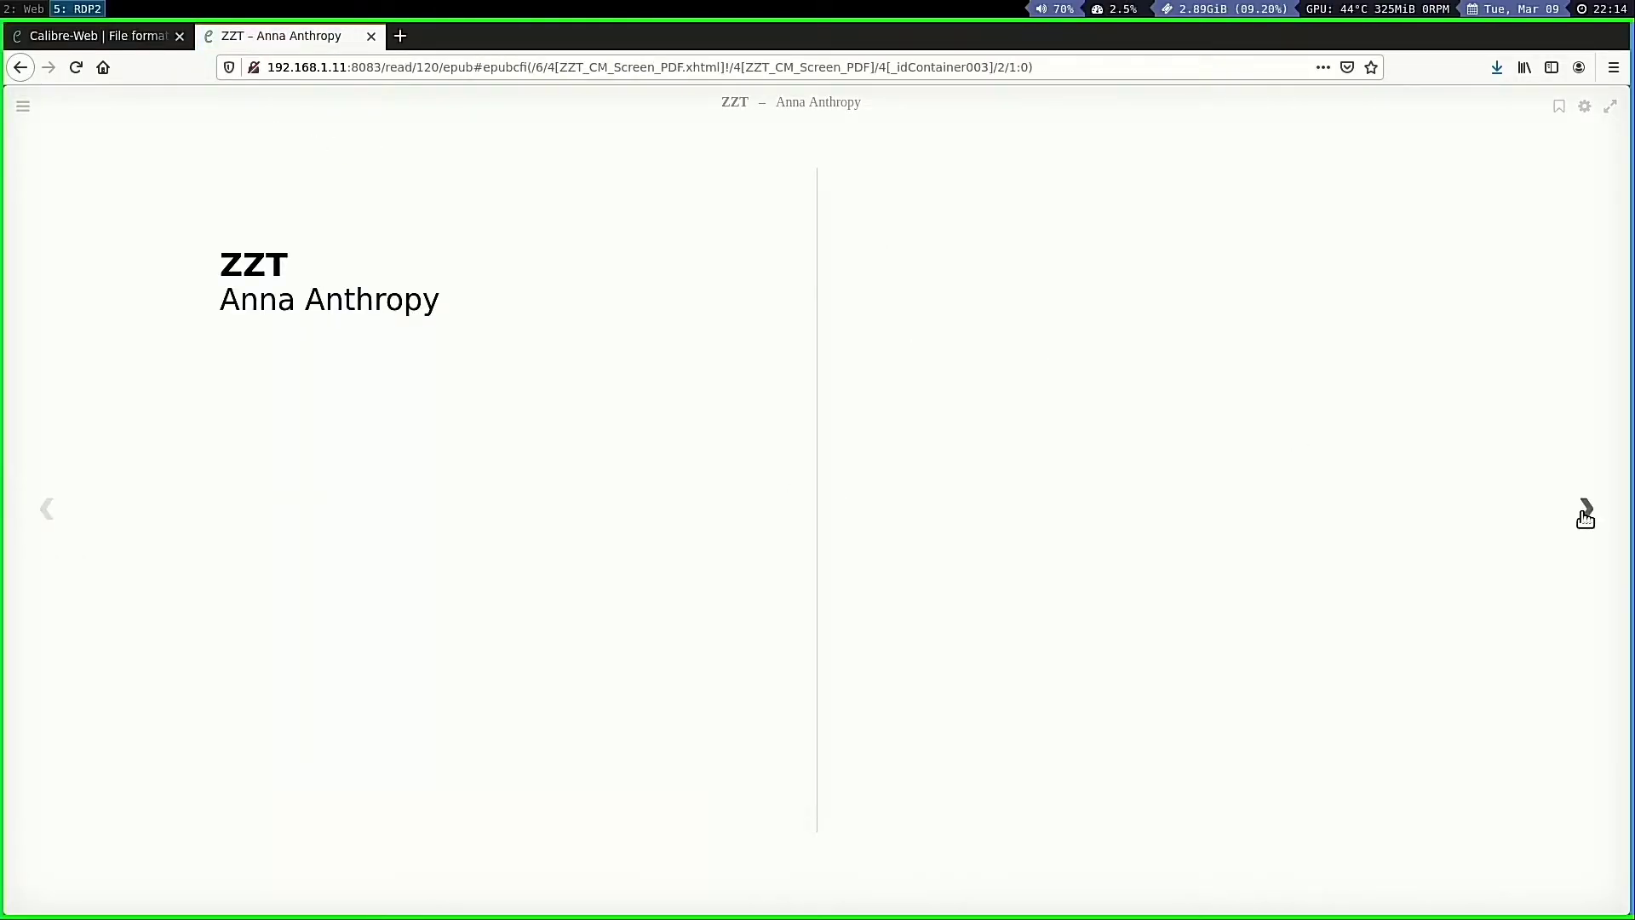
click(1585, 511)
click(1586, 510)
click(1585, 510)
click(1585, 511)
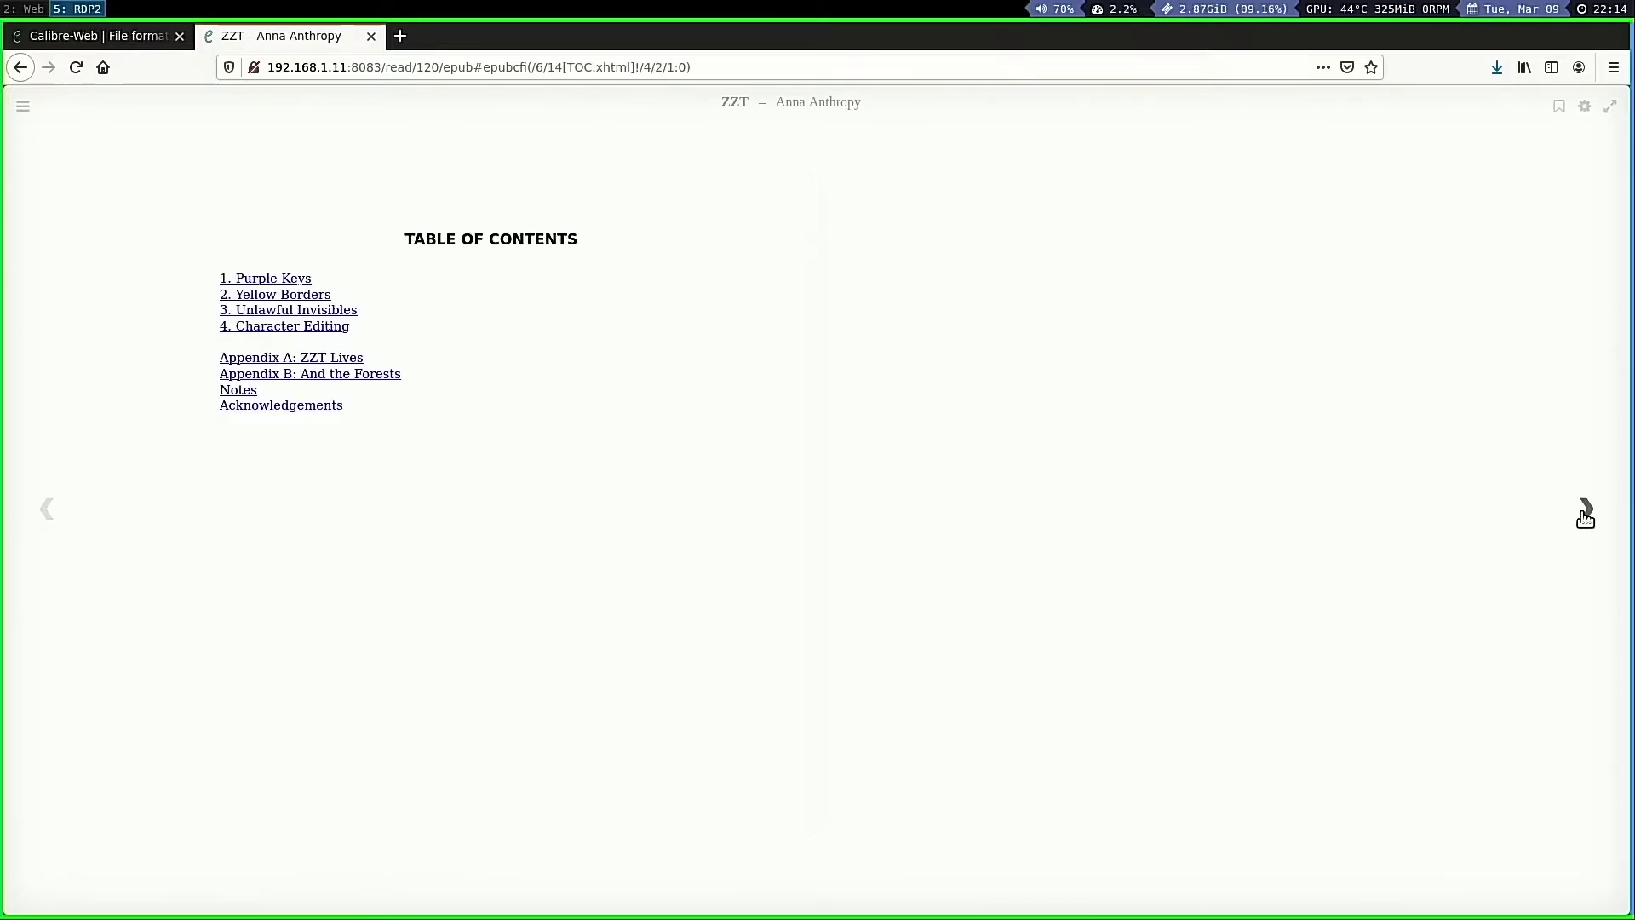
click(1586, 511)
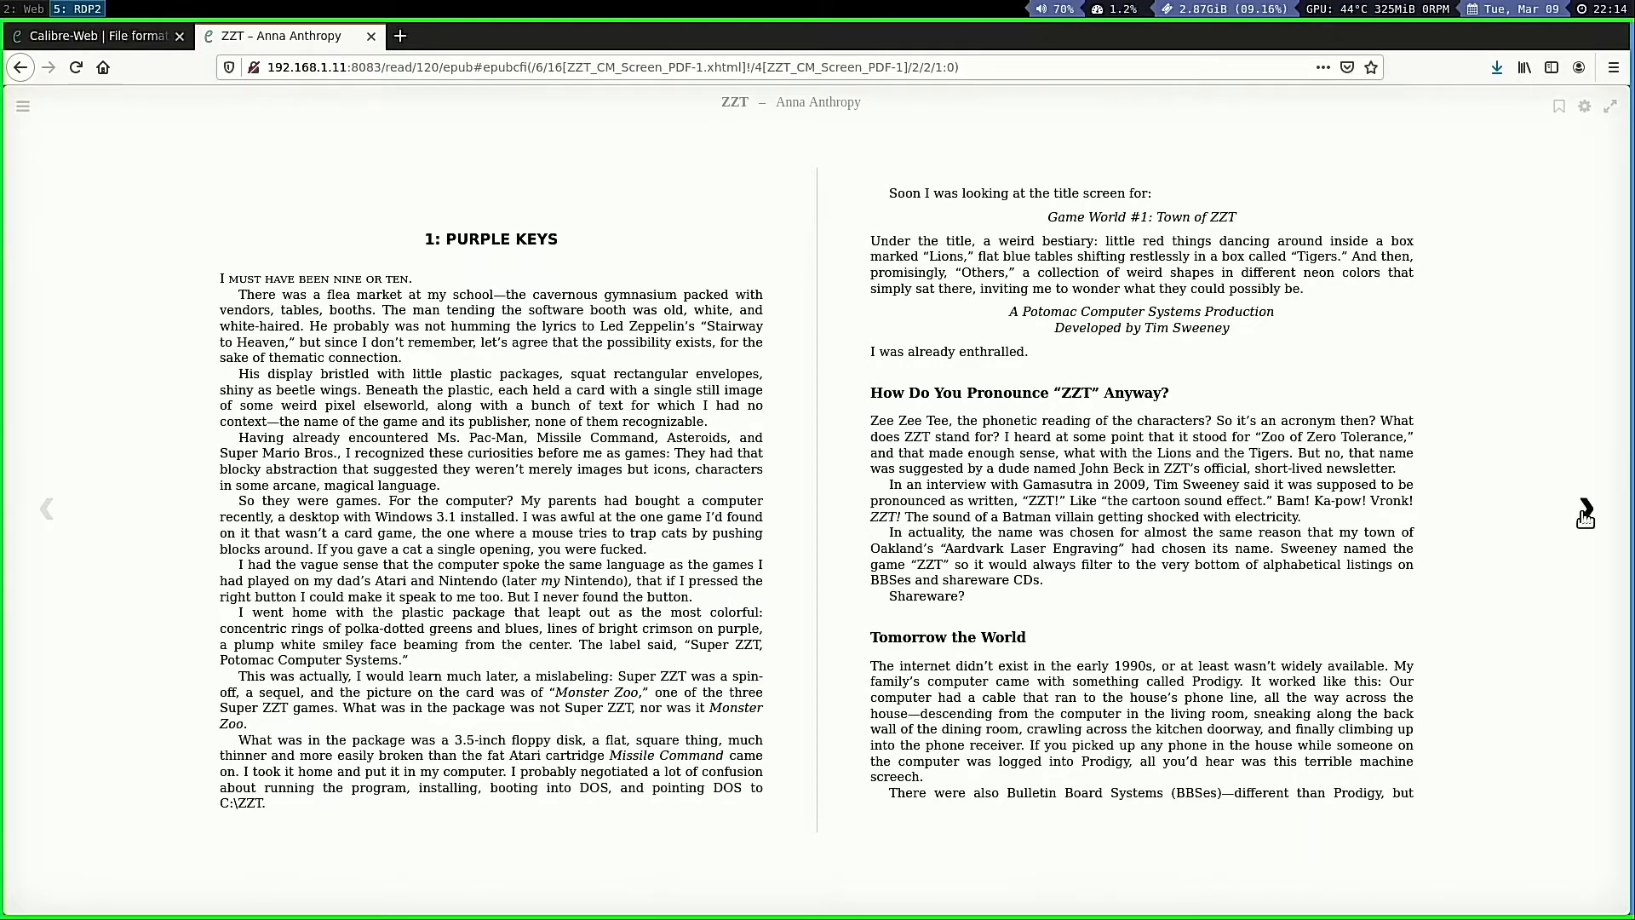
click(1585, 511)
click(1585, 510)
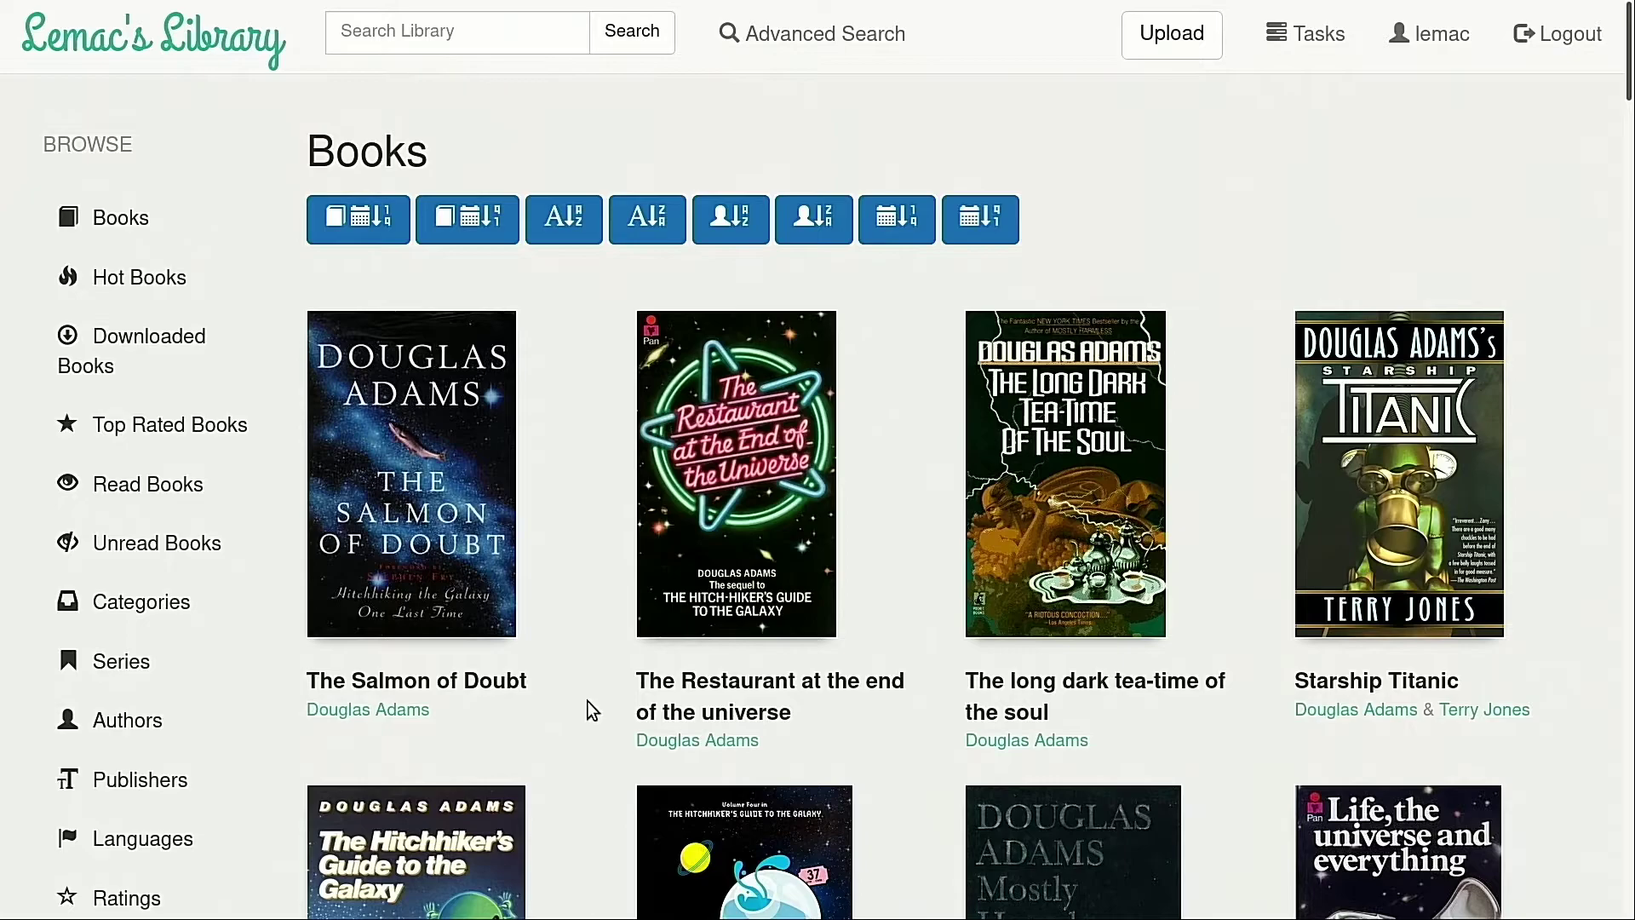
Open The hitchhiker's guide to the galaxy, check its download formats, and send the MOBI to Kindle
scroll(587, 708, down, 6)
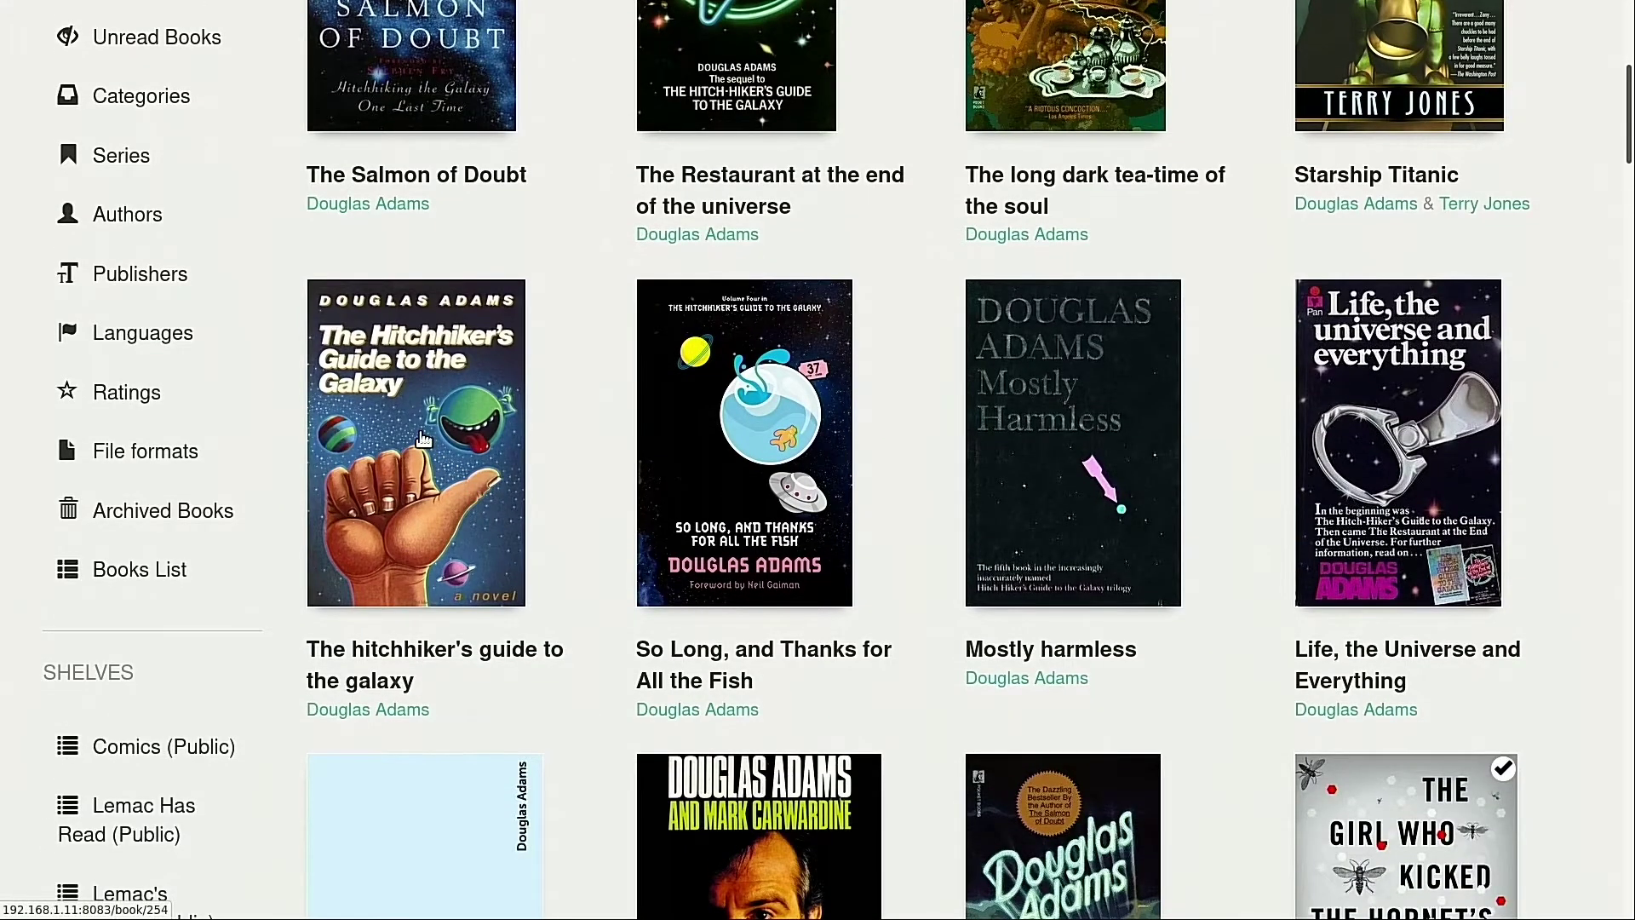
click(422, 438)
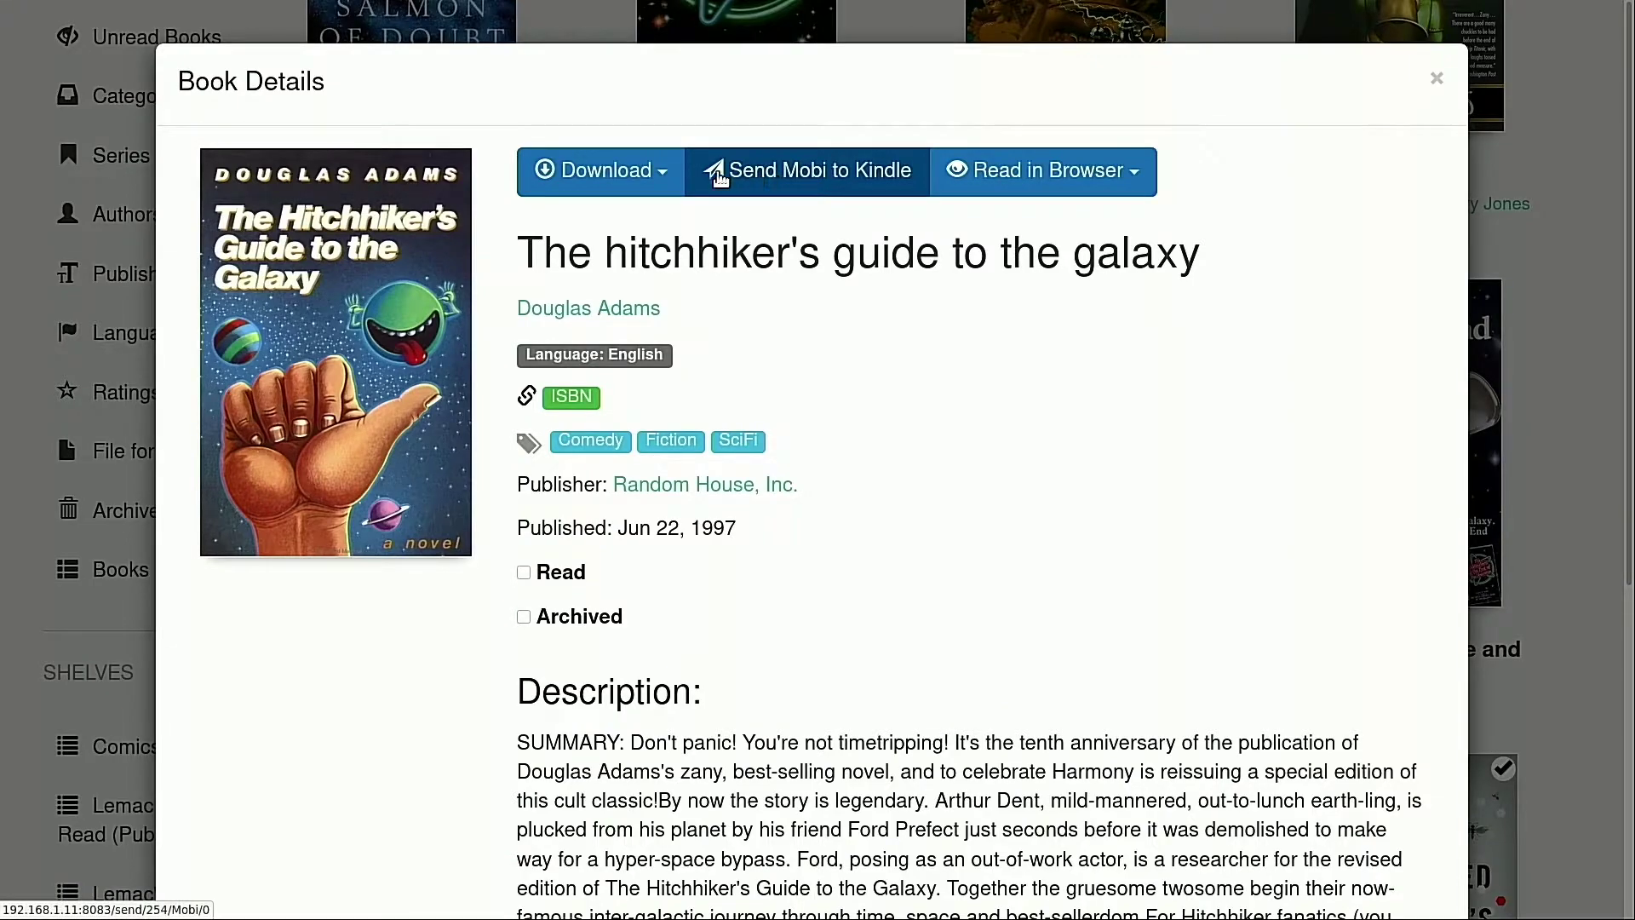
click(657, 171)
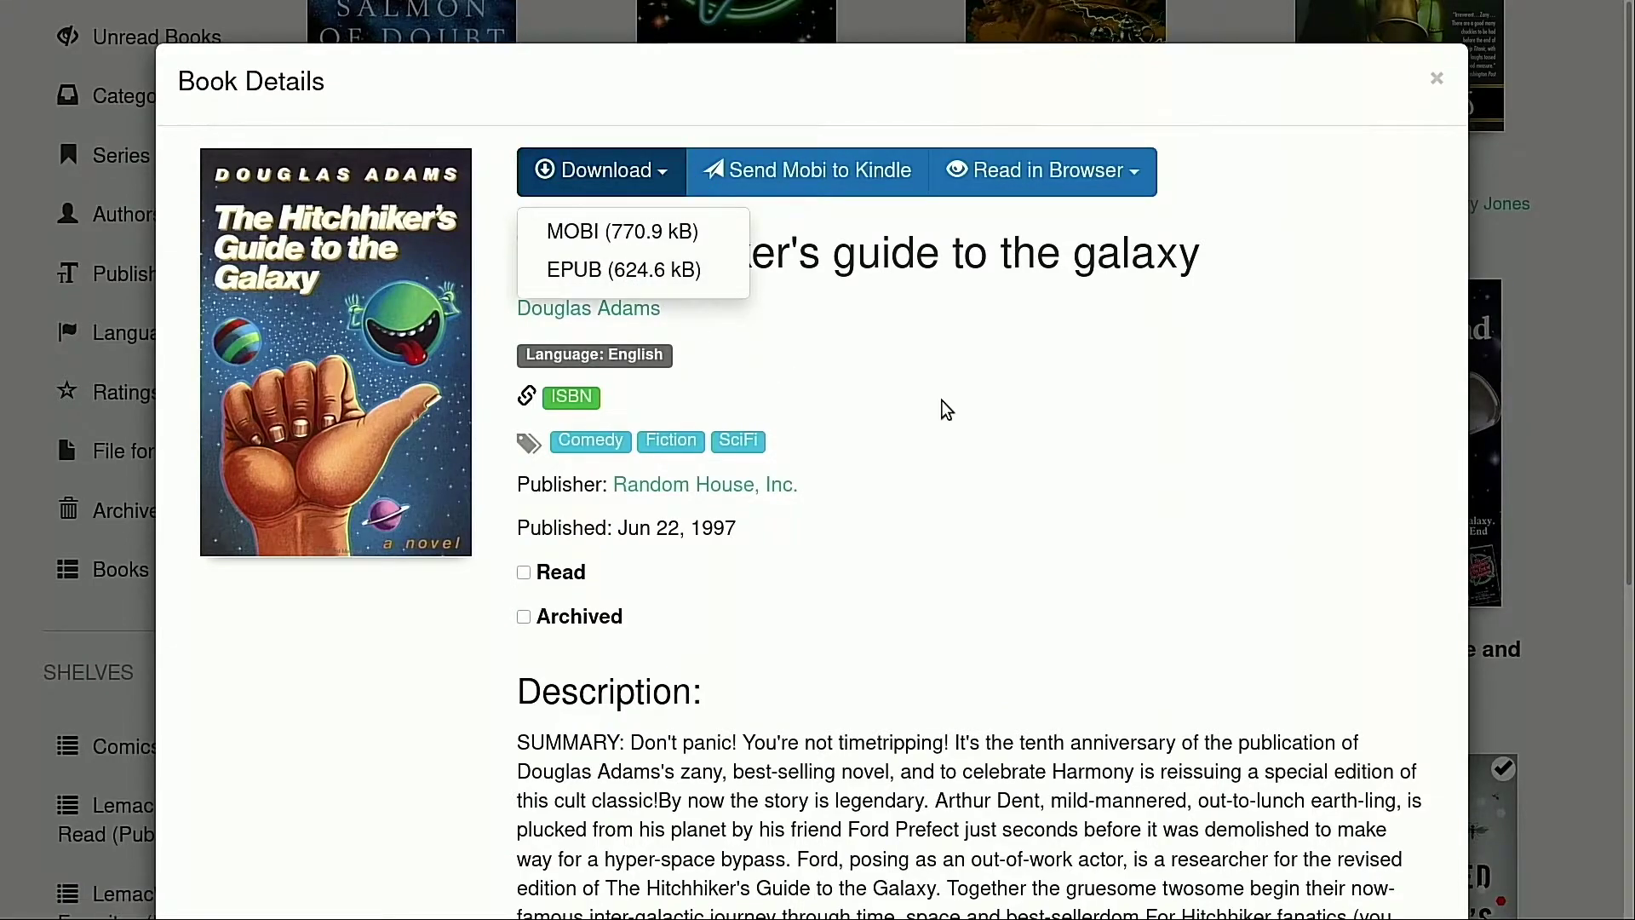
click(1006, 418)
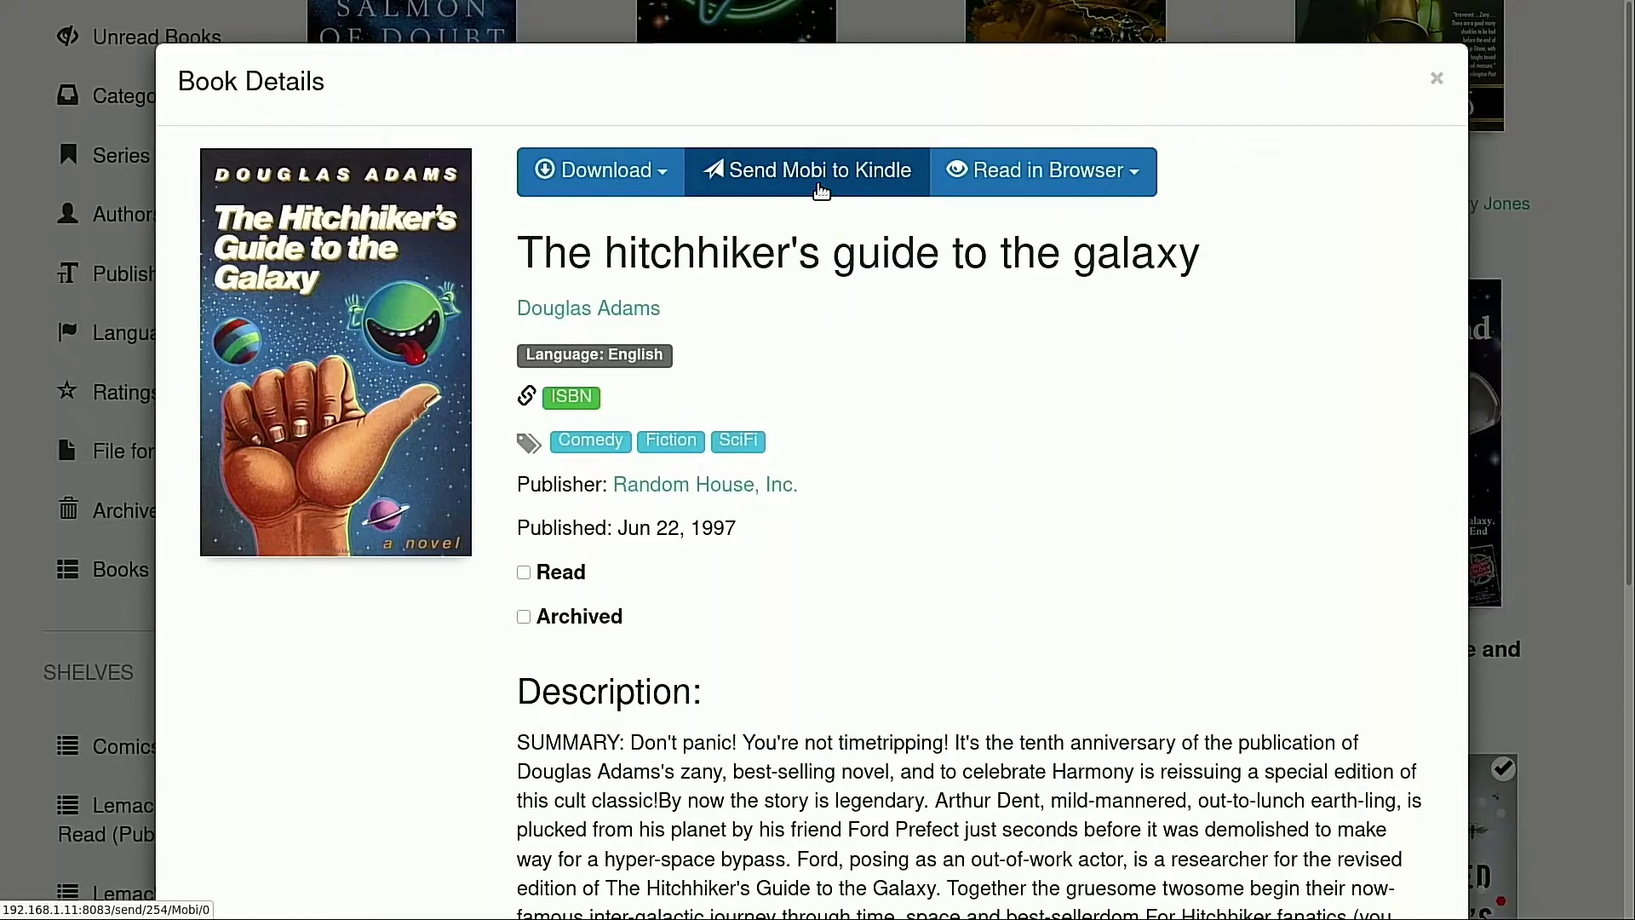
click(819, 189)
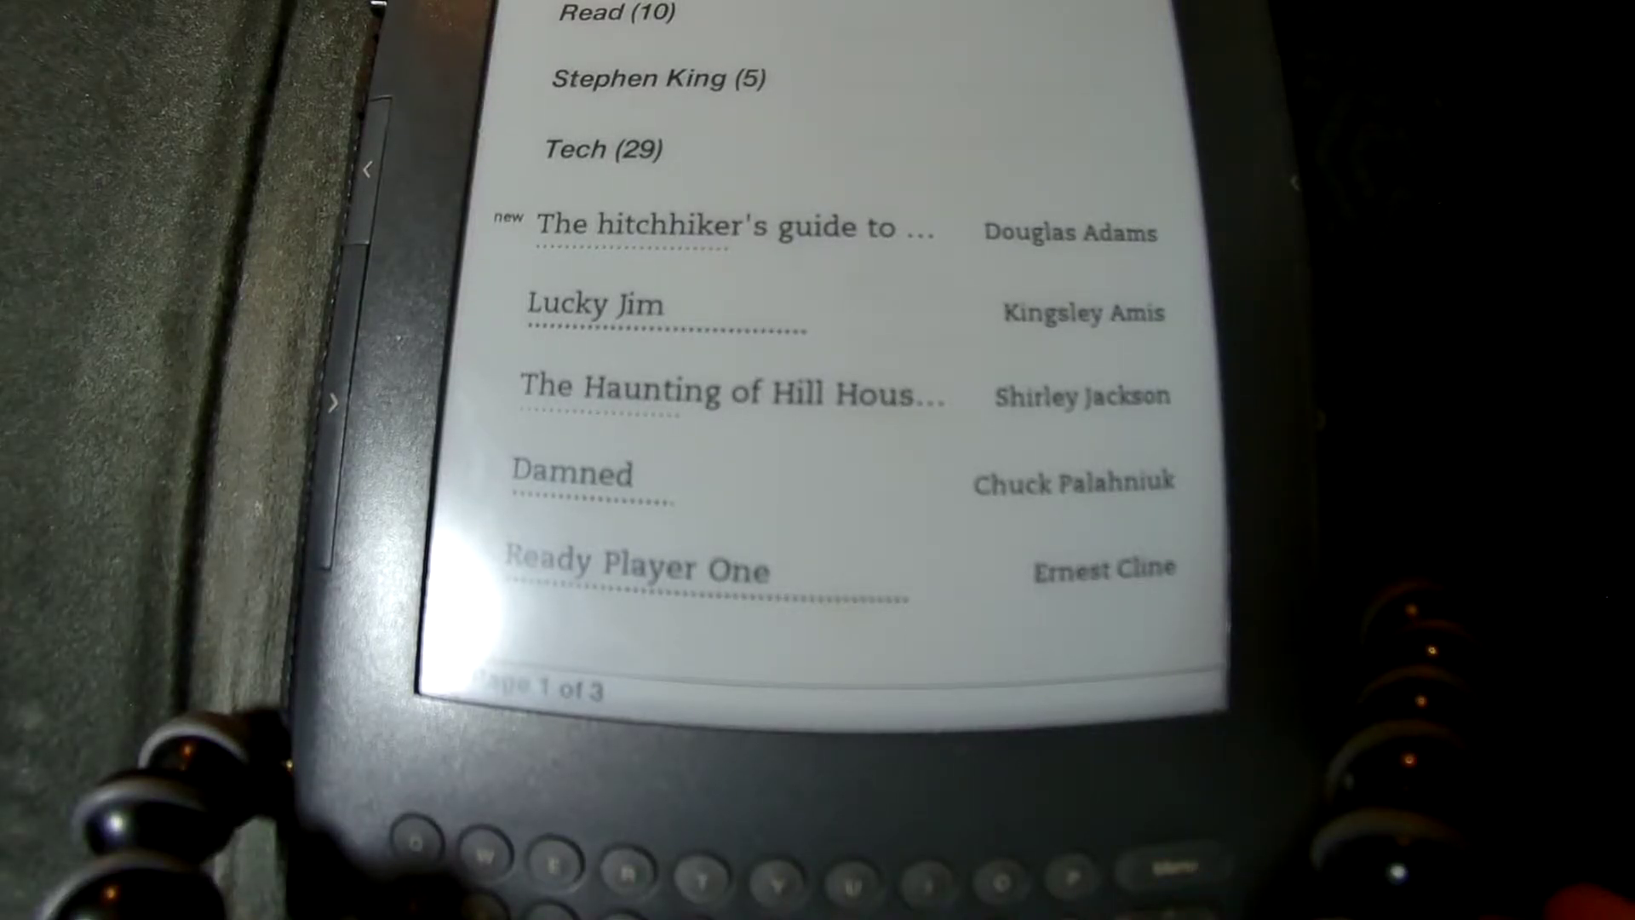
Move down the Kindle book list and select the new Douglas Adams Hitchhiker's guide
key(Down)
key(Down)
key(Return)
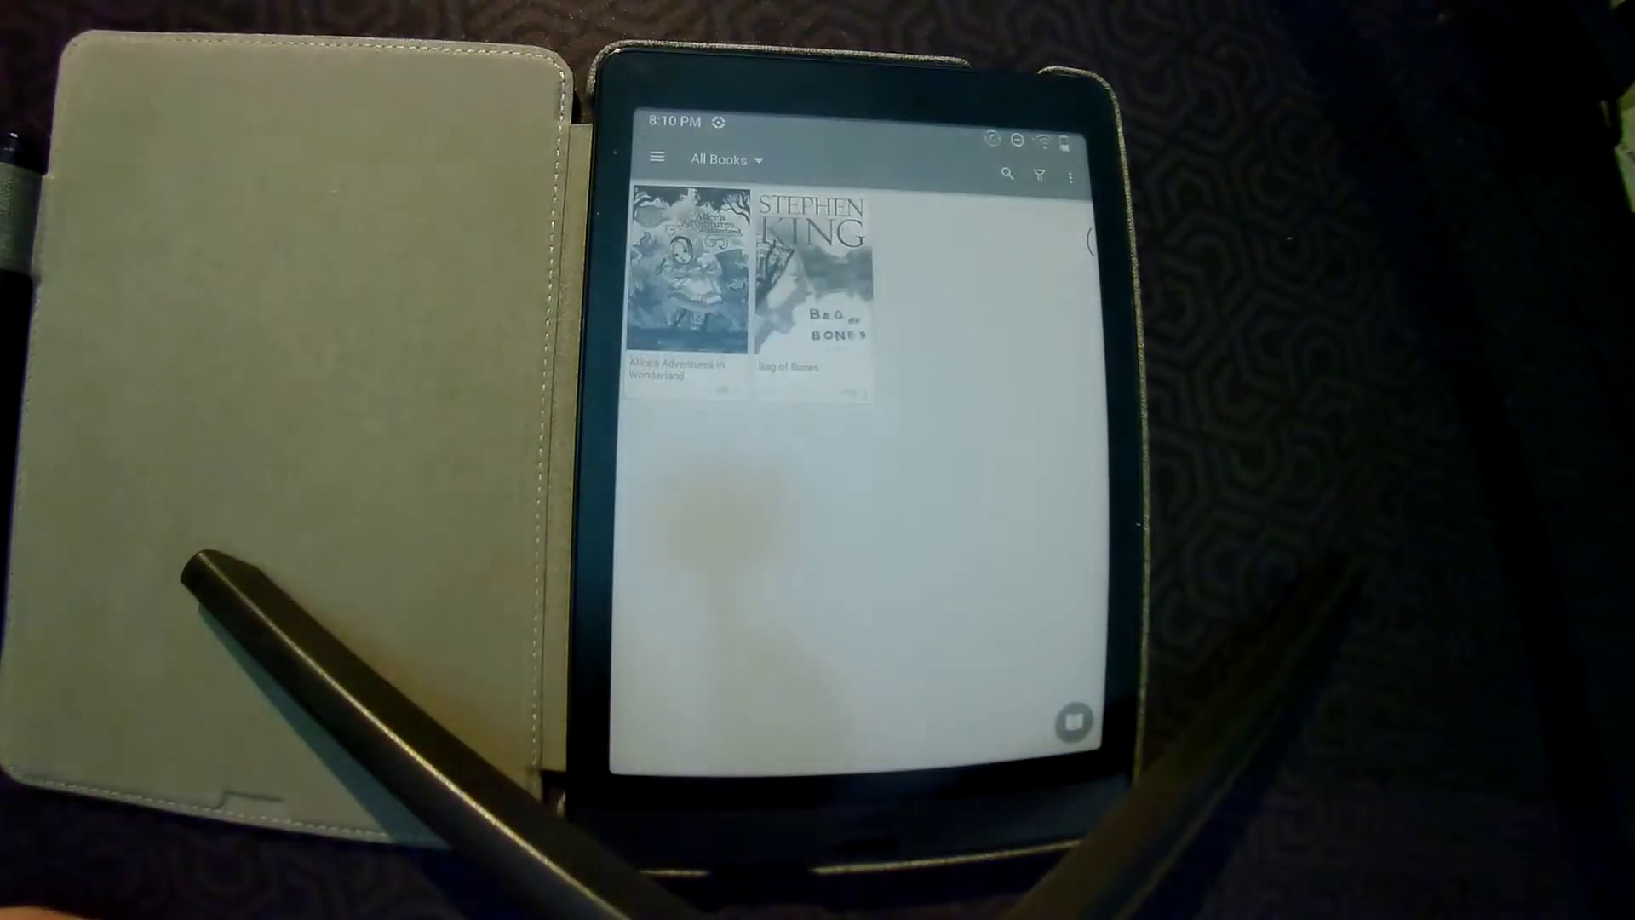
Add the home Calibre-Web server as a new OPDS catalog in Net Library
click(656, 157)
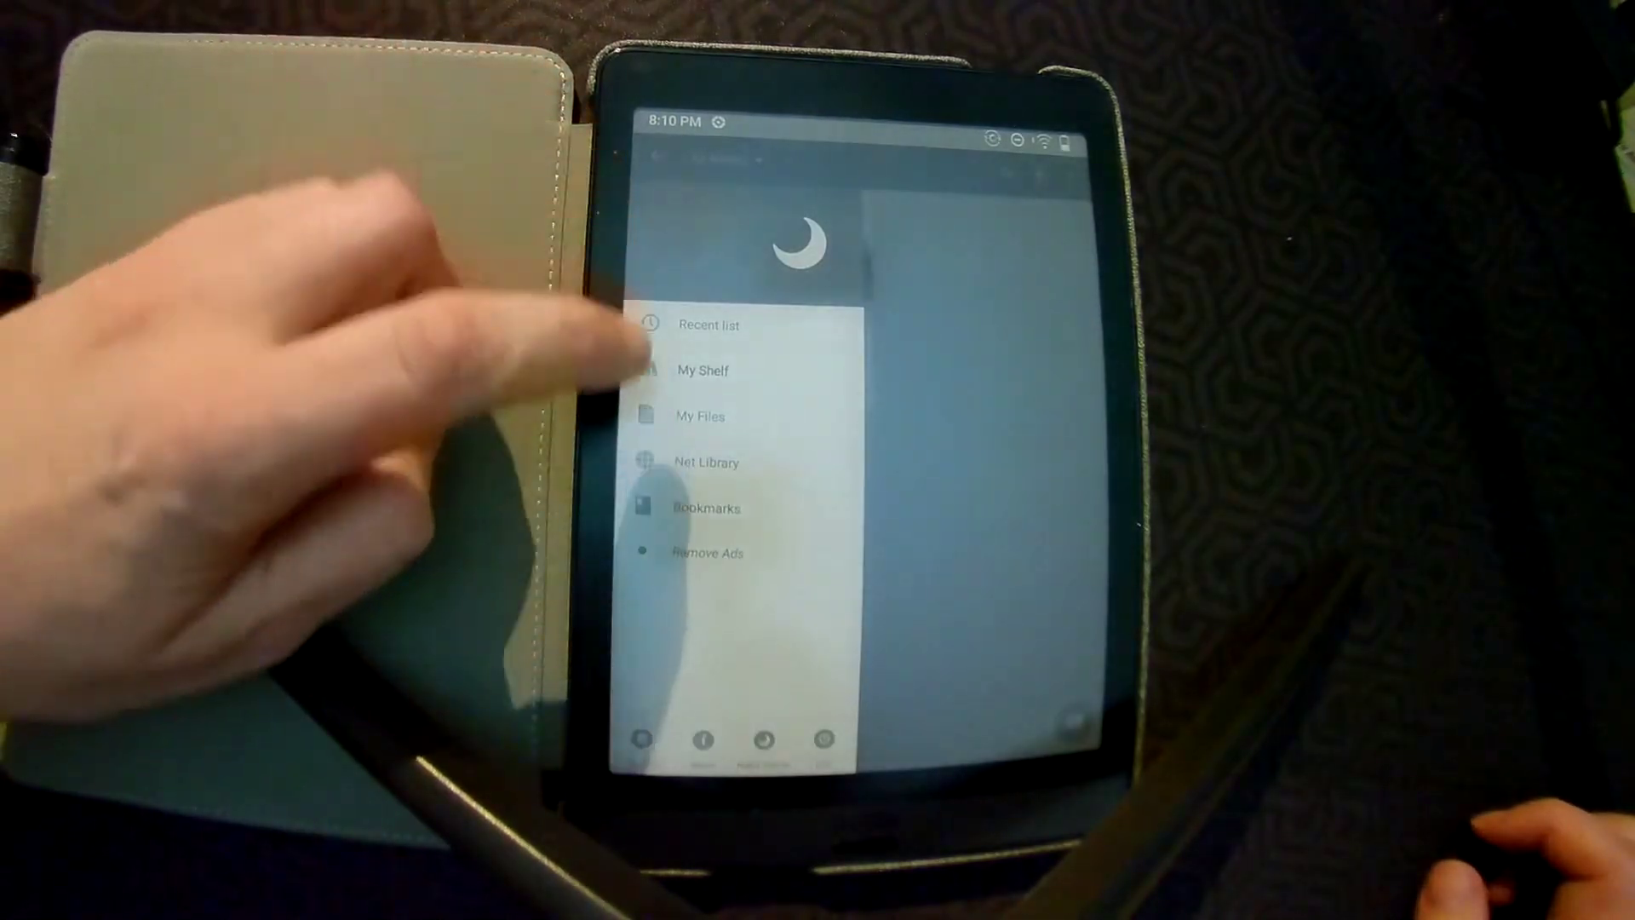
click(707, 462)
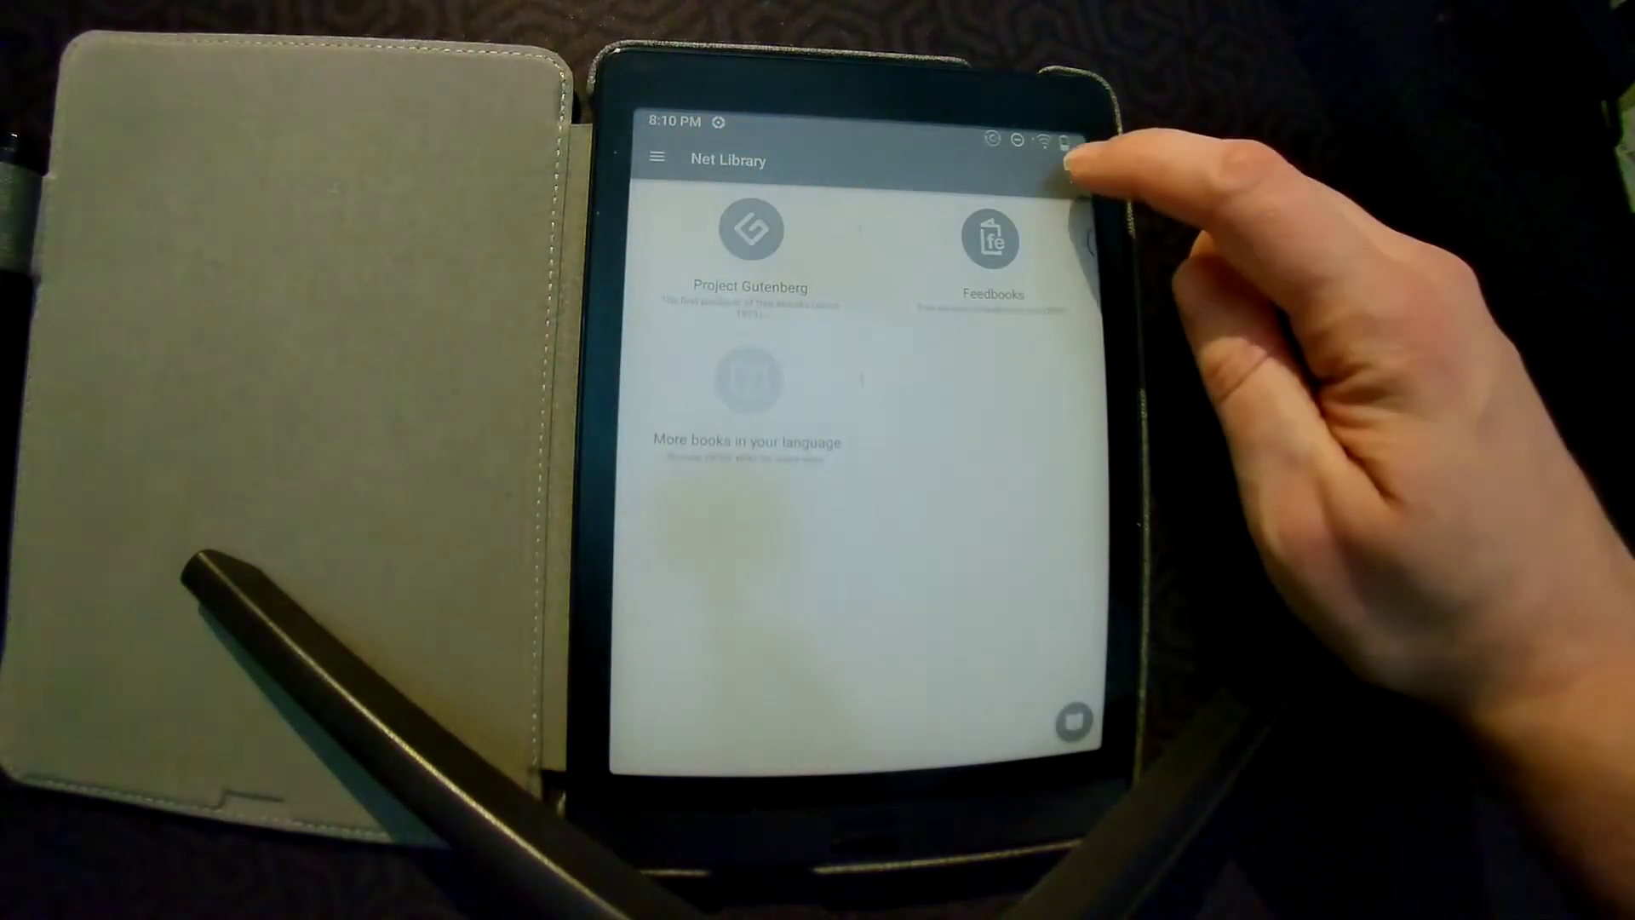
click(1070, 174)
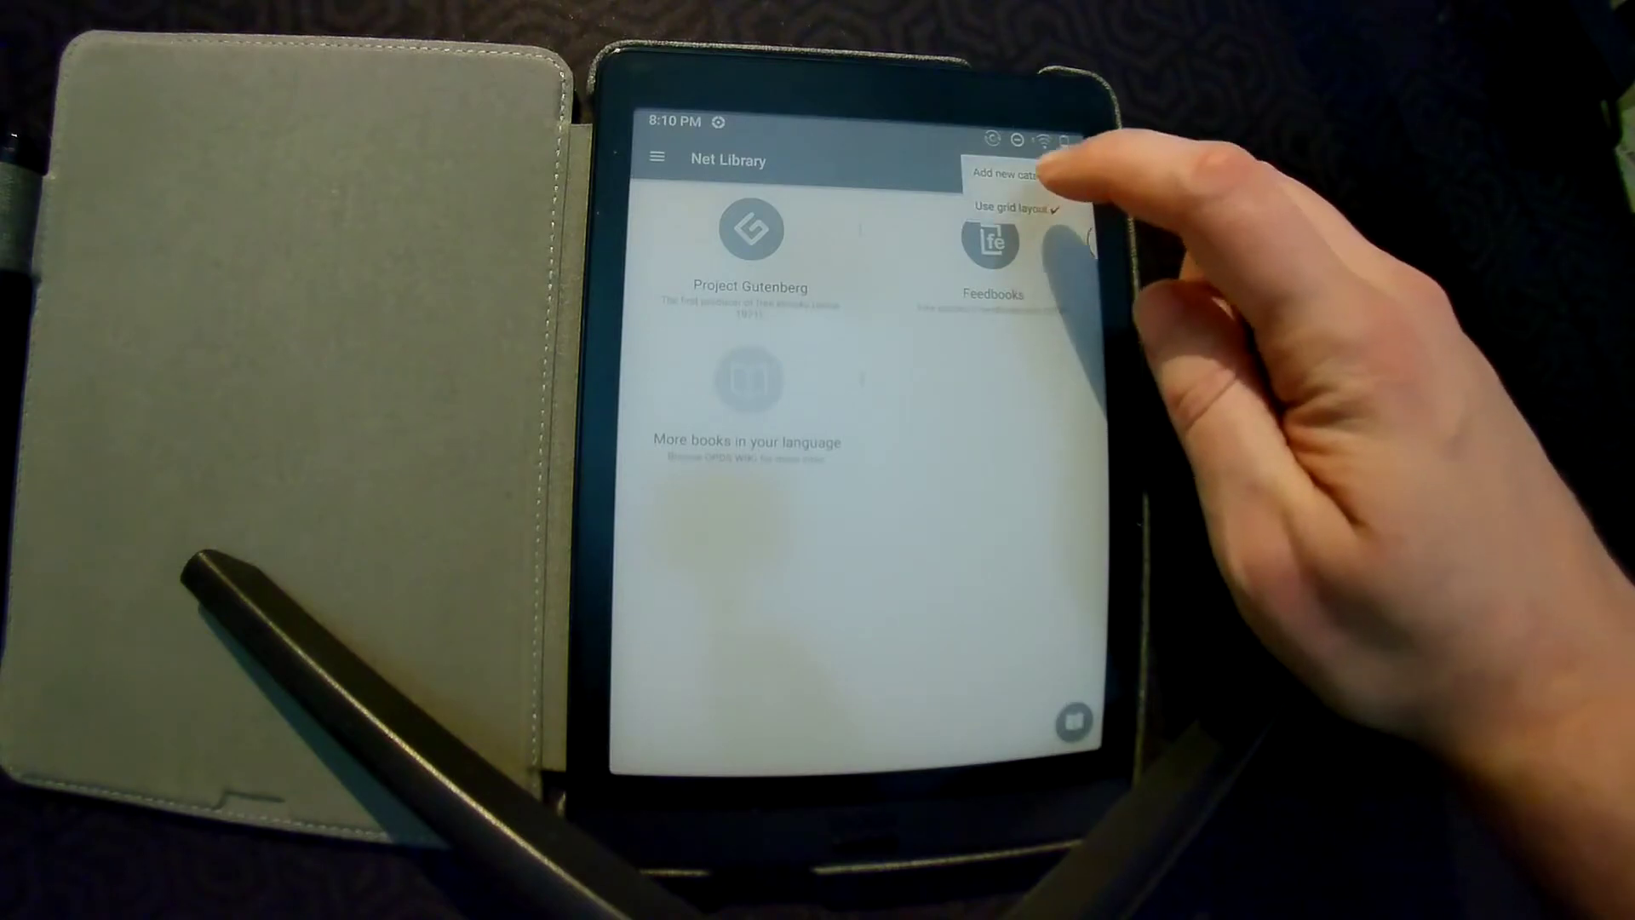
click(1077, 204)
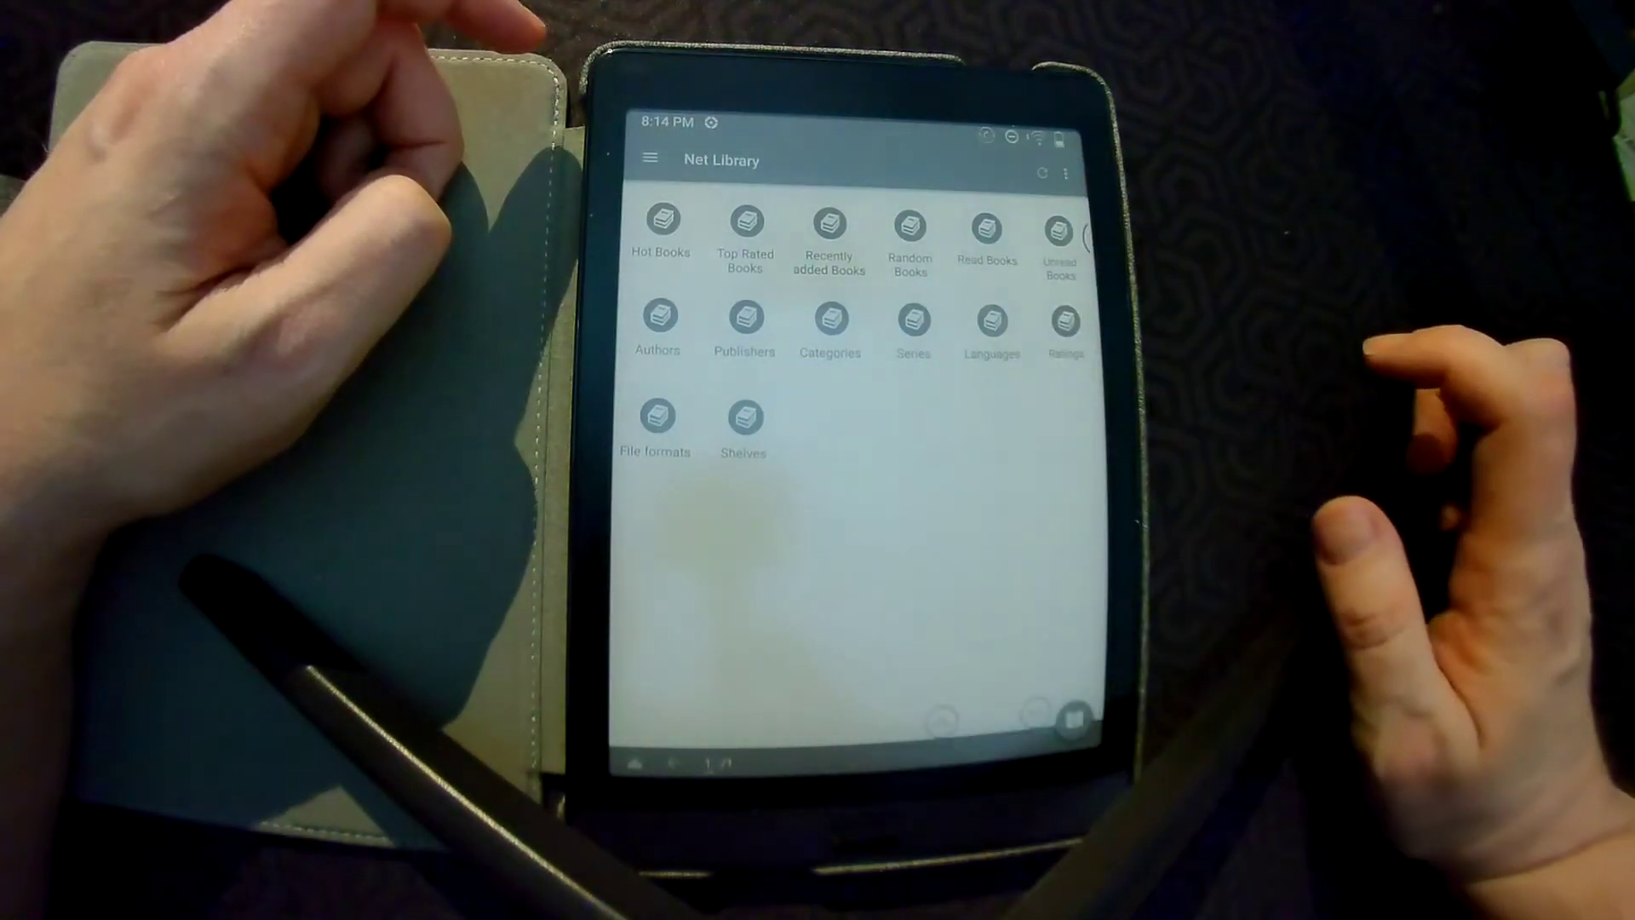
Browse the catalog's Comics shelf and download The Army of Darkness comic
click(829, 229)
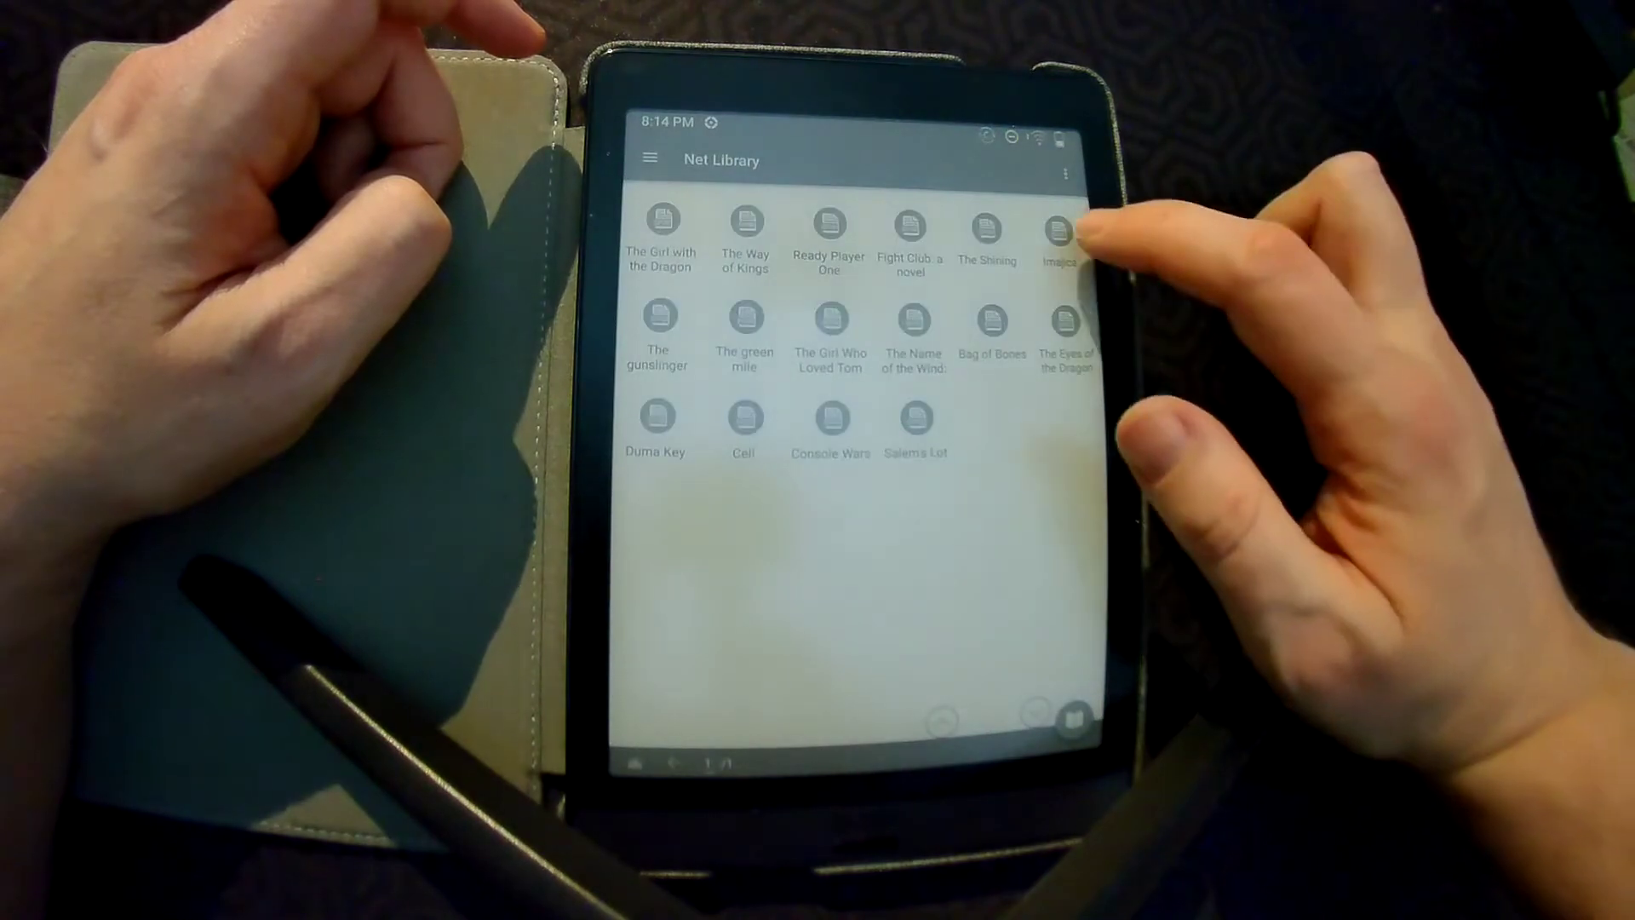
click(955, 215)
click(1095, 365)
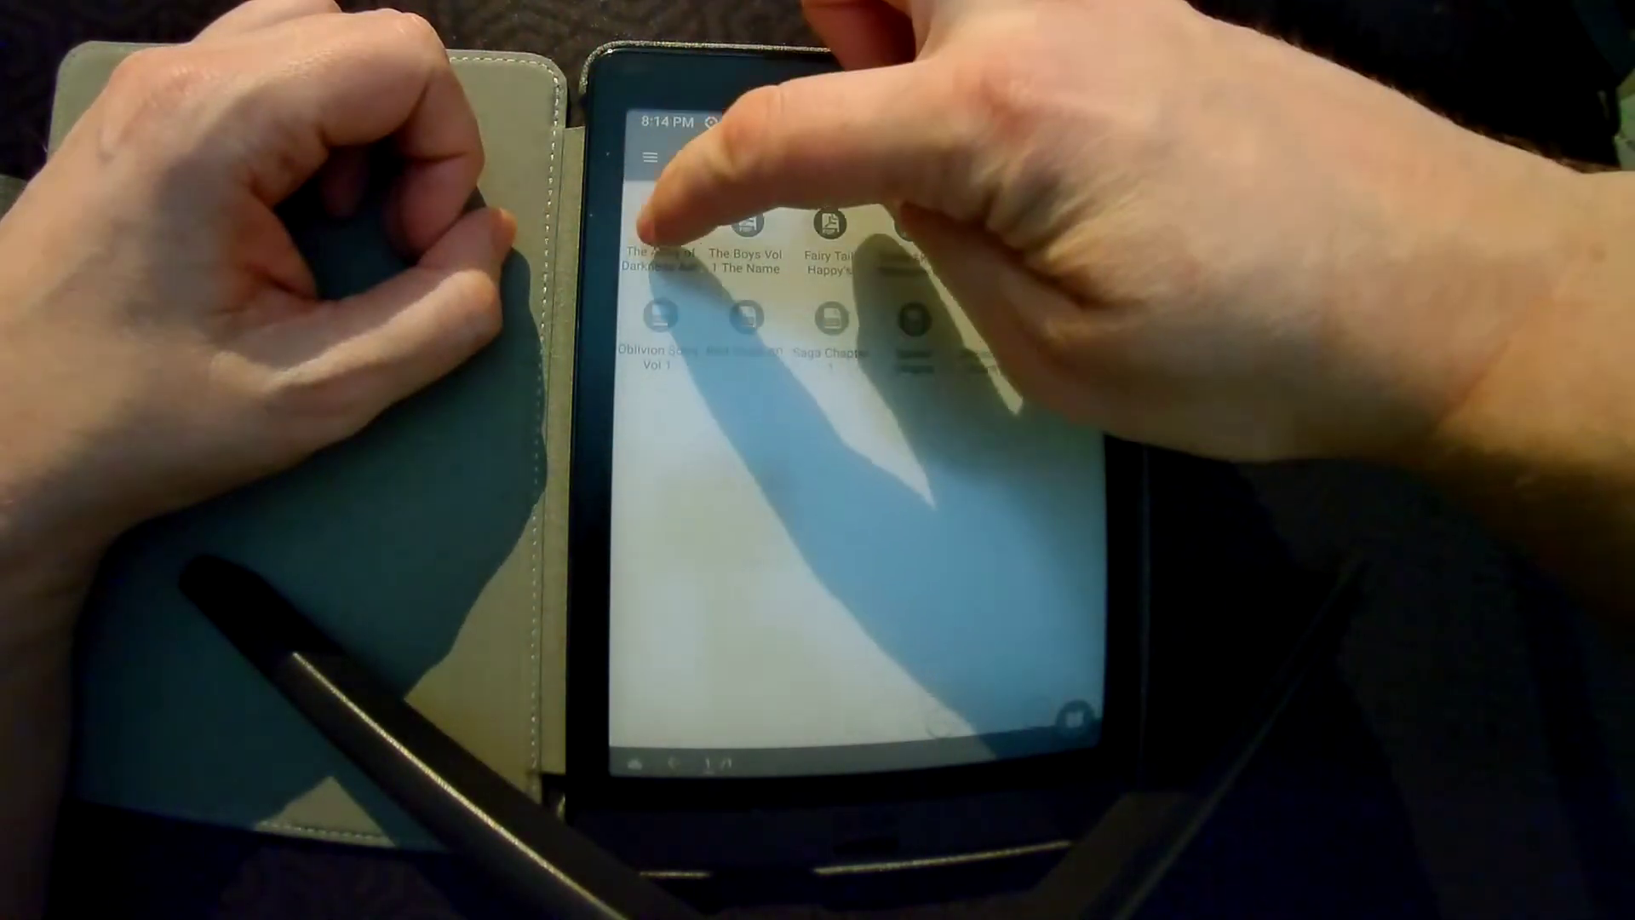
click(661, 231)
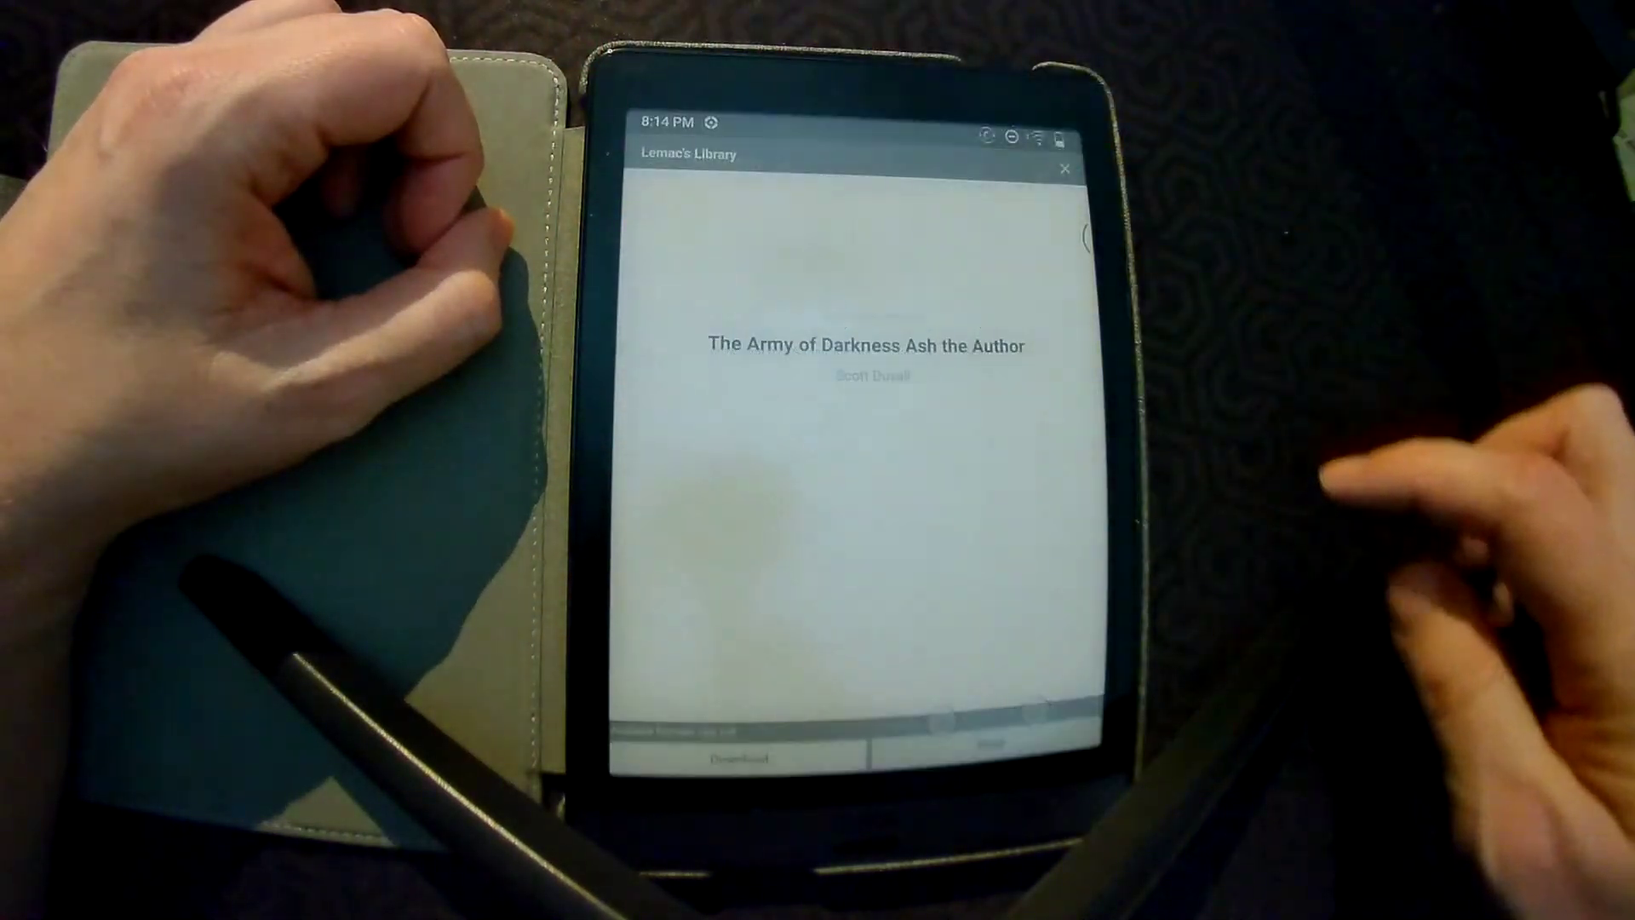
click(739, 757)
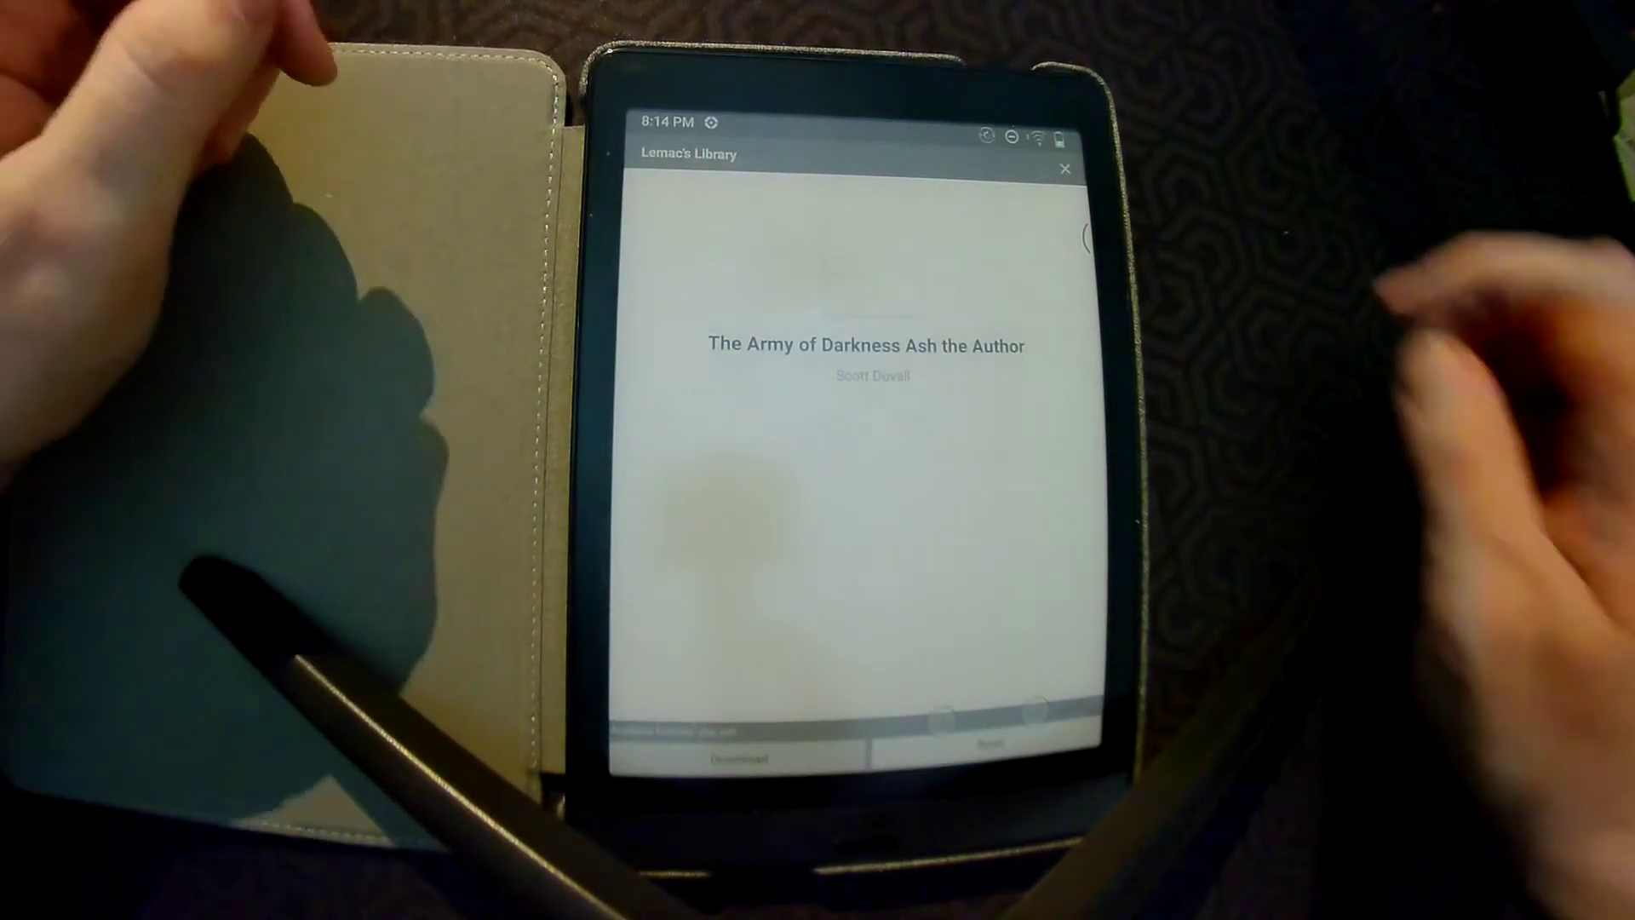
click(1064, 183)
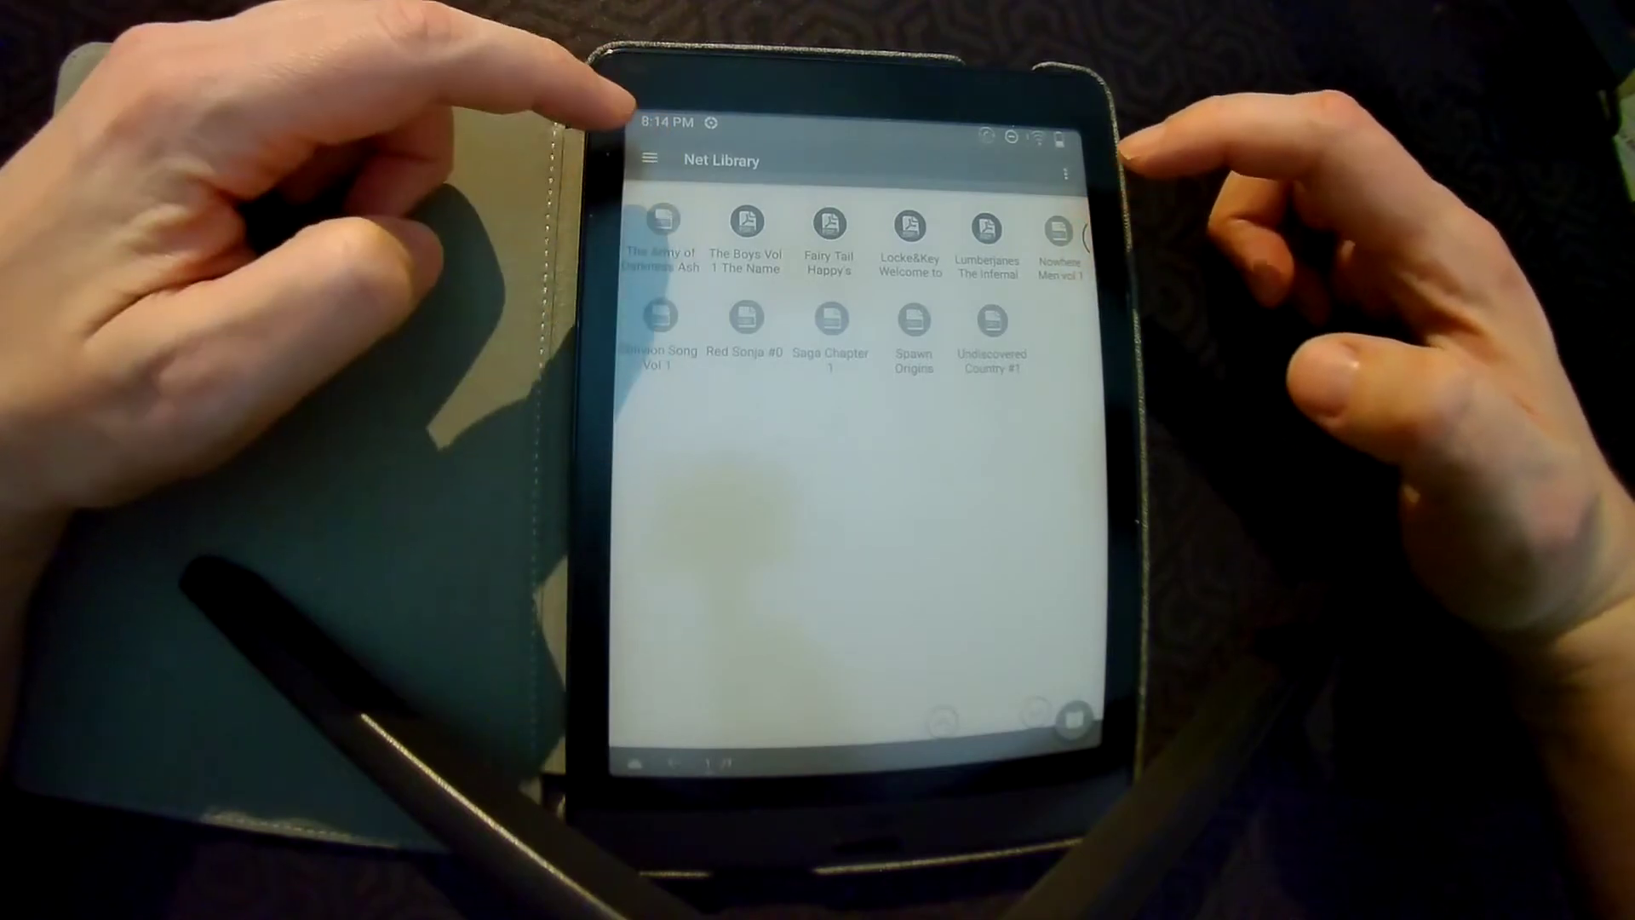
Open The Army of Darkness comic from the local Bookshelf and turn a page
click(647, 158)
click(685, 372)
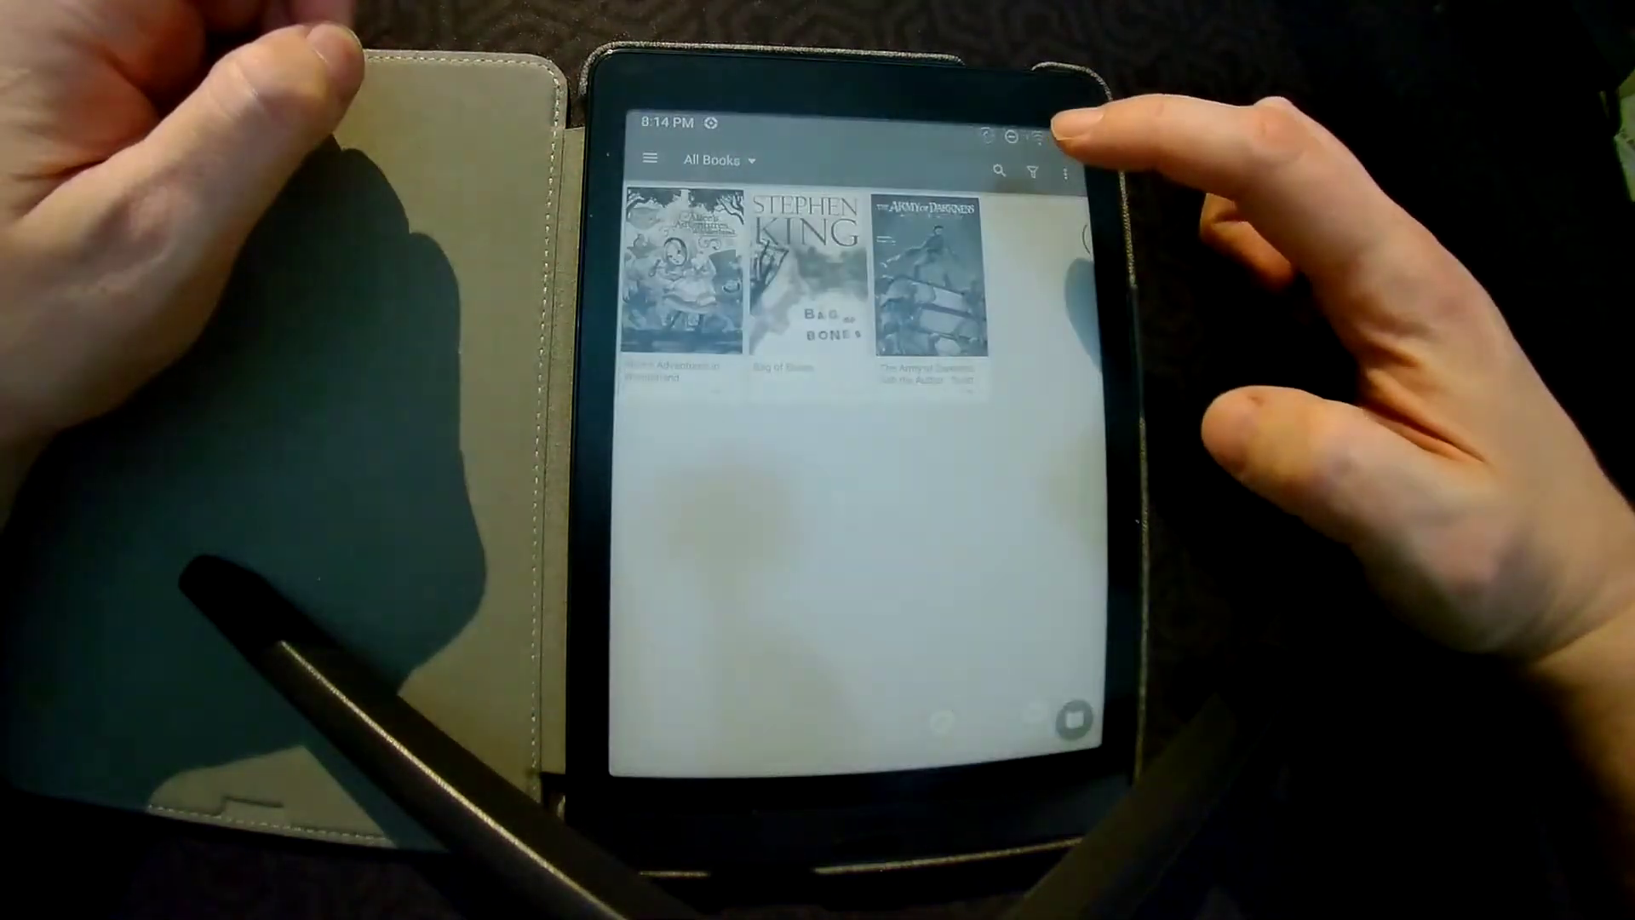
click(928, 281)
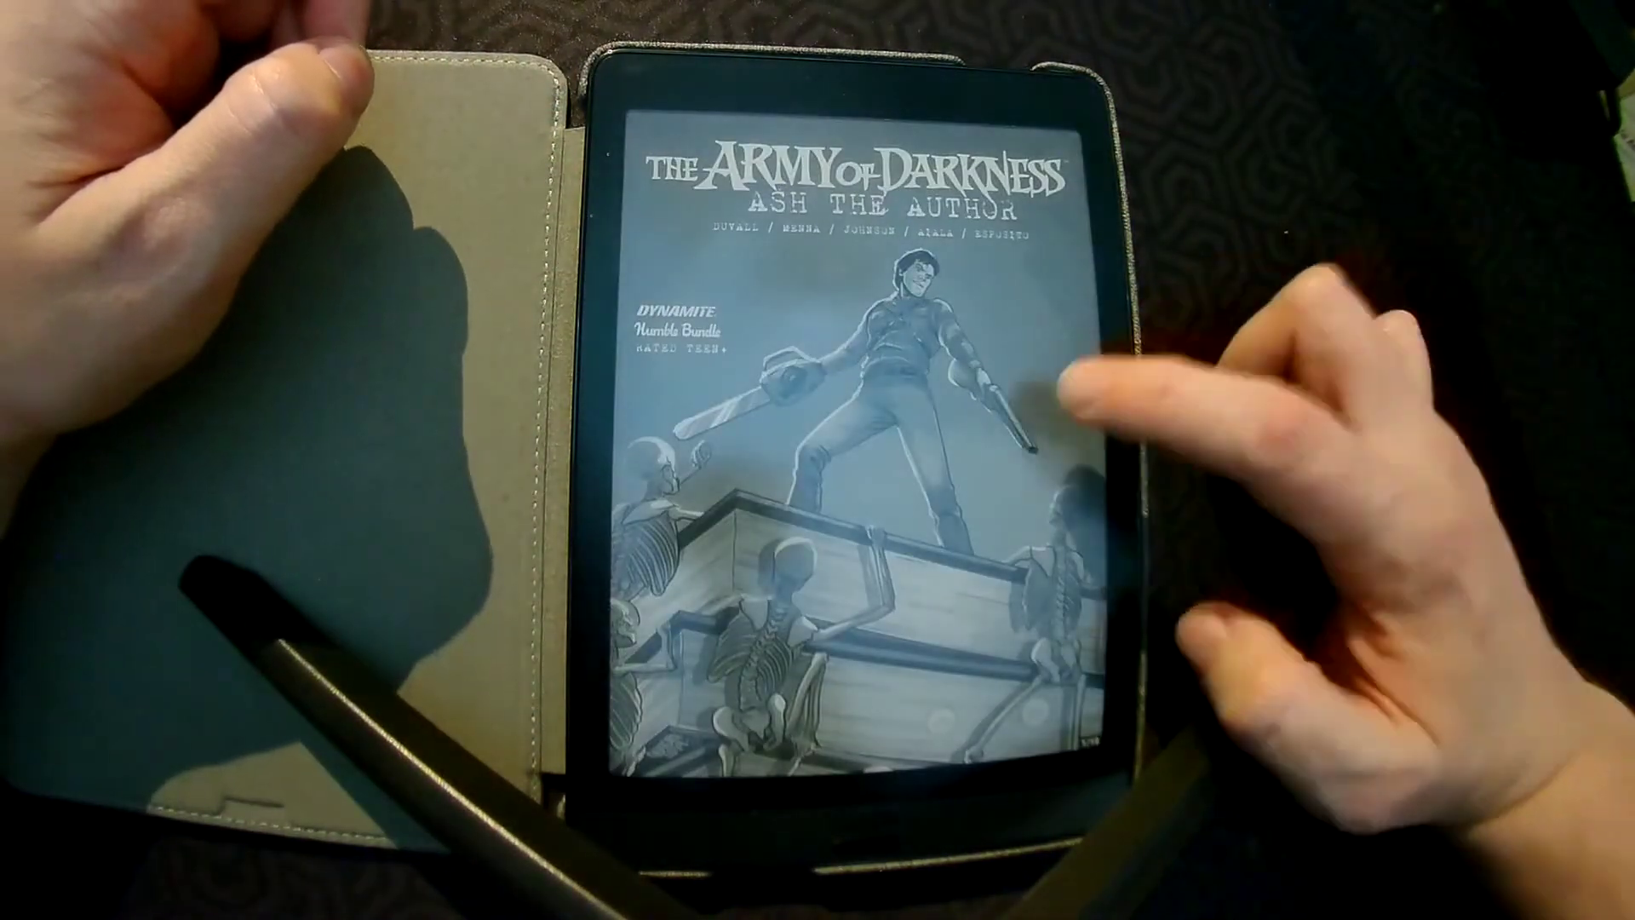
click(1081, 426)
Turn to the first page of The Army of Darkness comic
click(1094, 366)
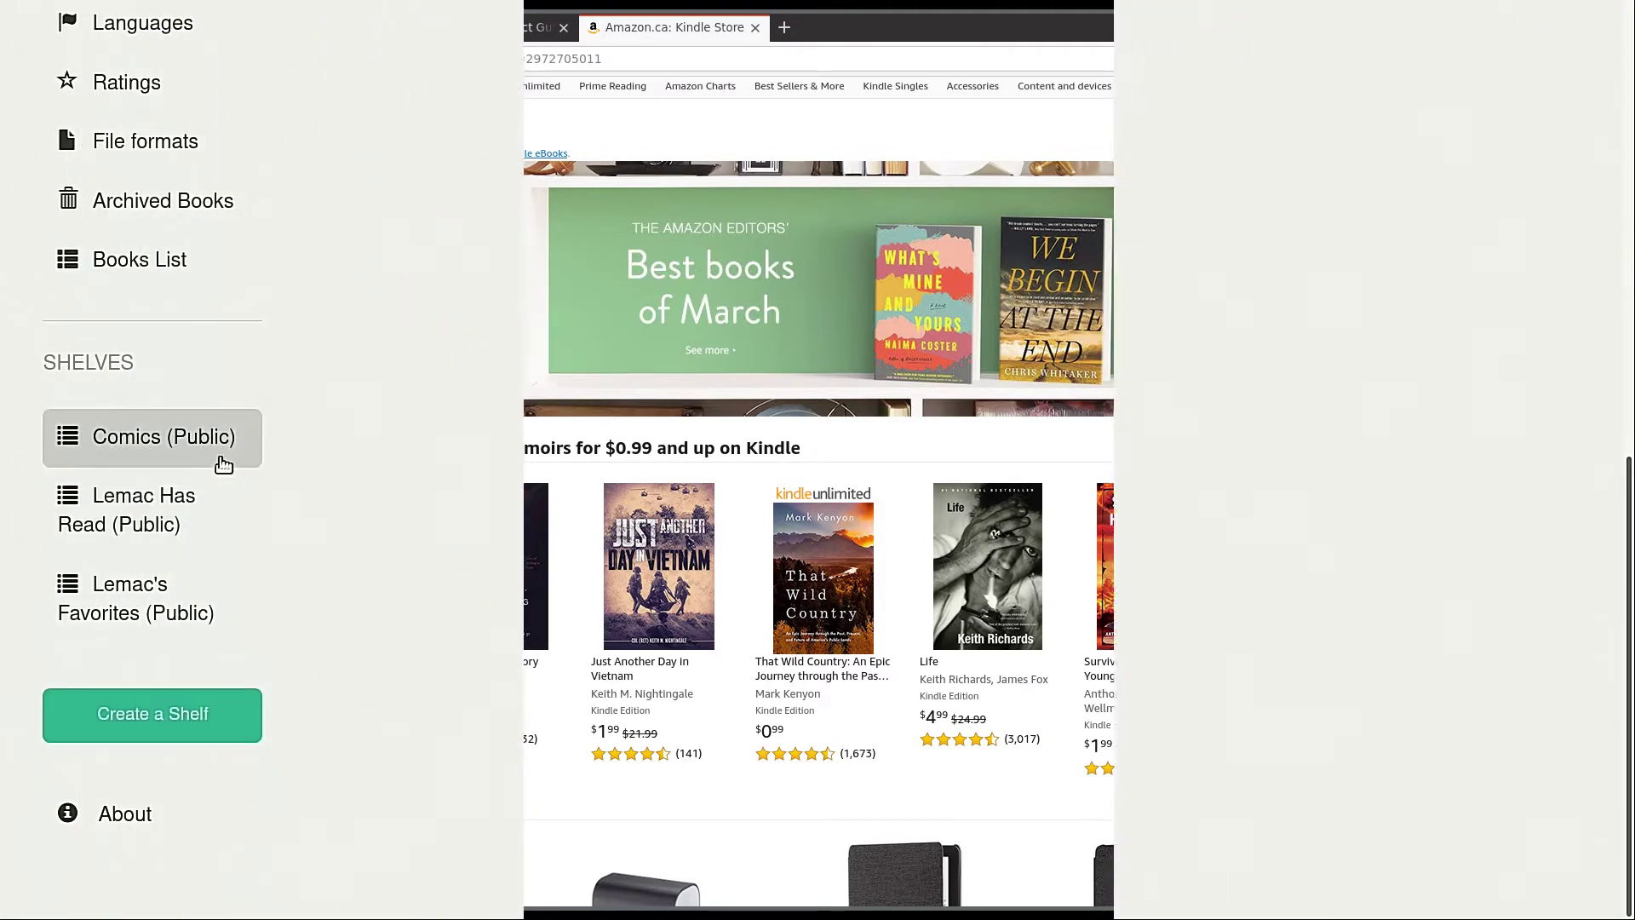
Open the public Comics shelf and scroll through its cover grid
click(222, 463)
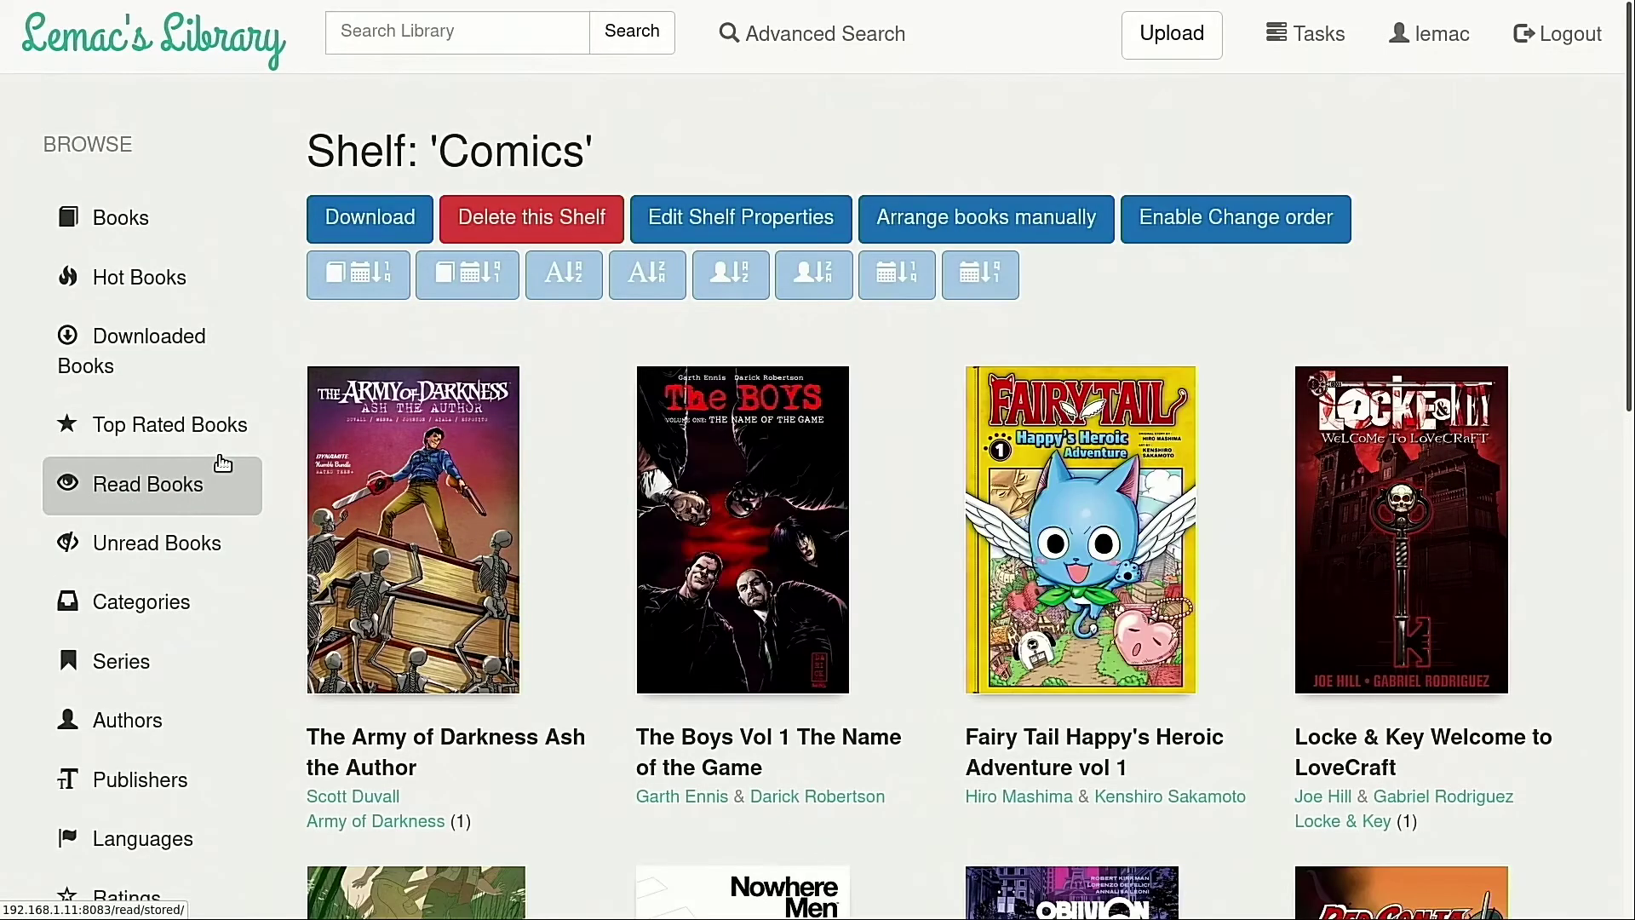
scroll(585, 619, down, 4)
scroll(585, 619, down, 8)
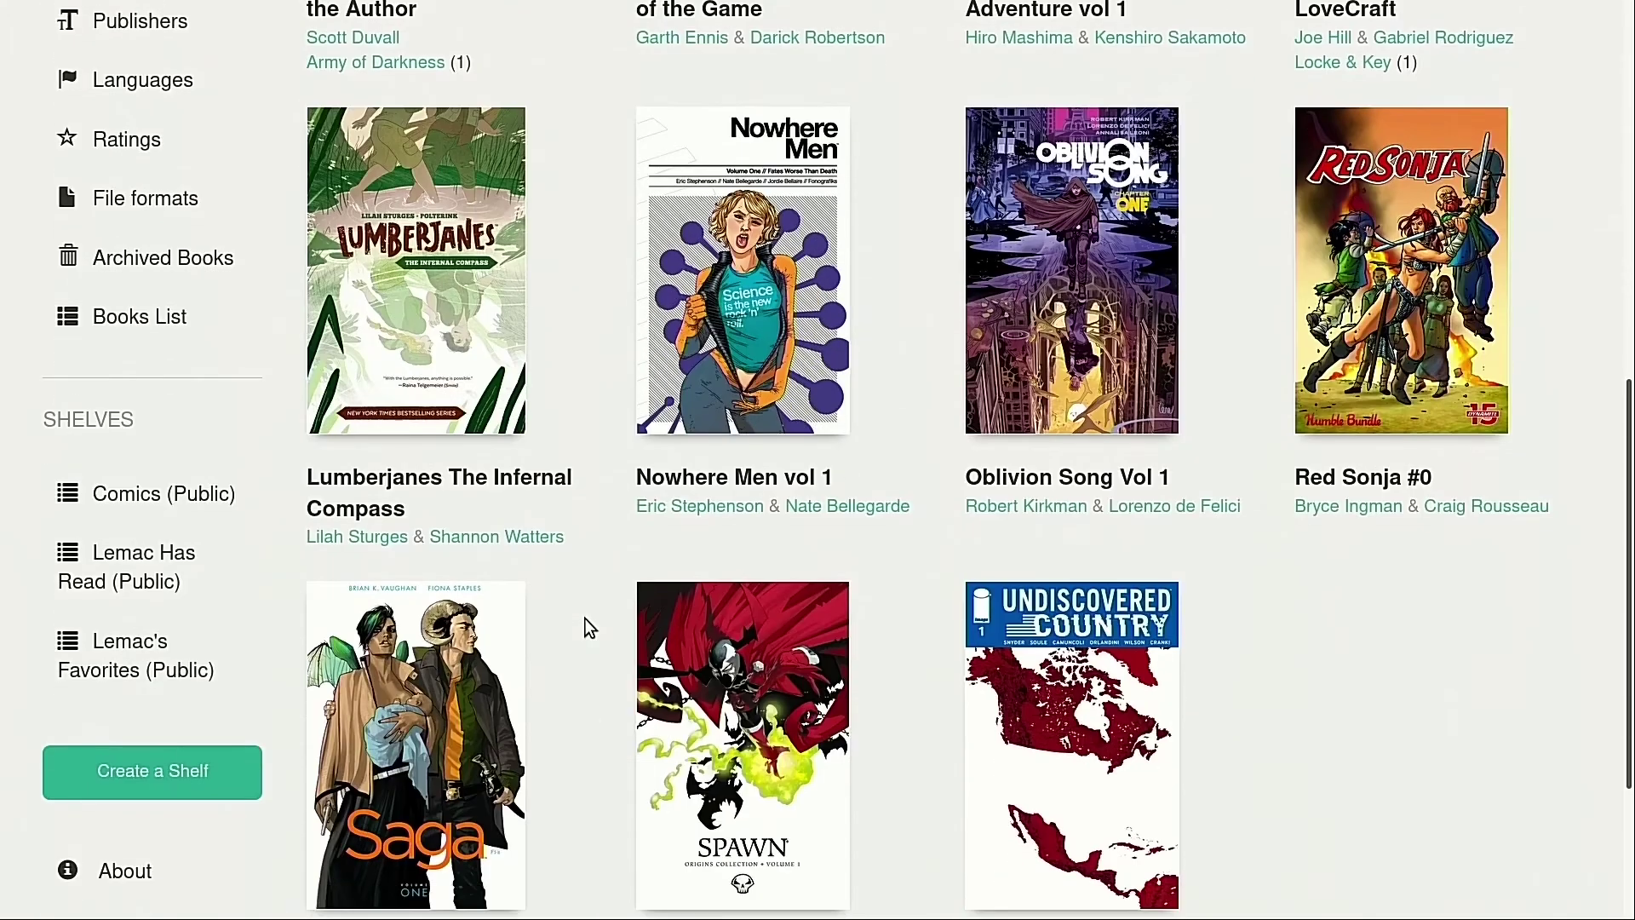
scroll(570, 615, up, 4)
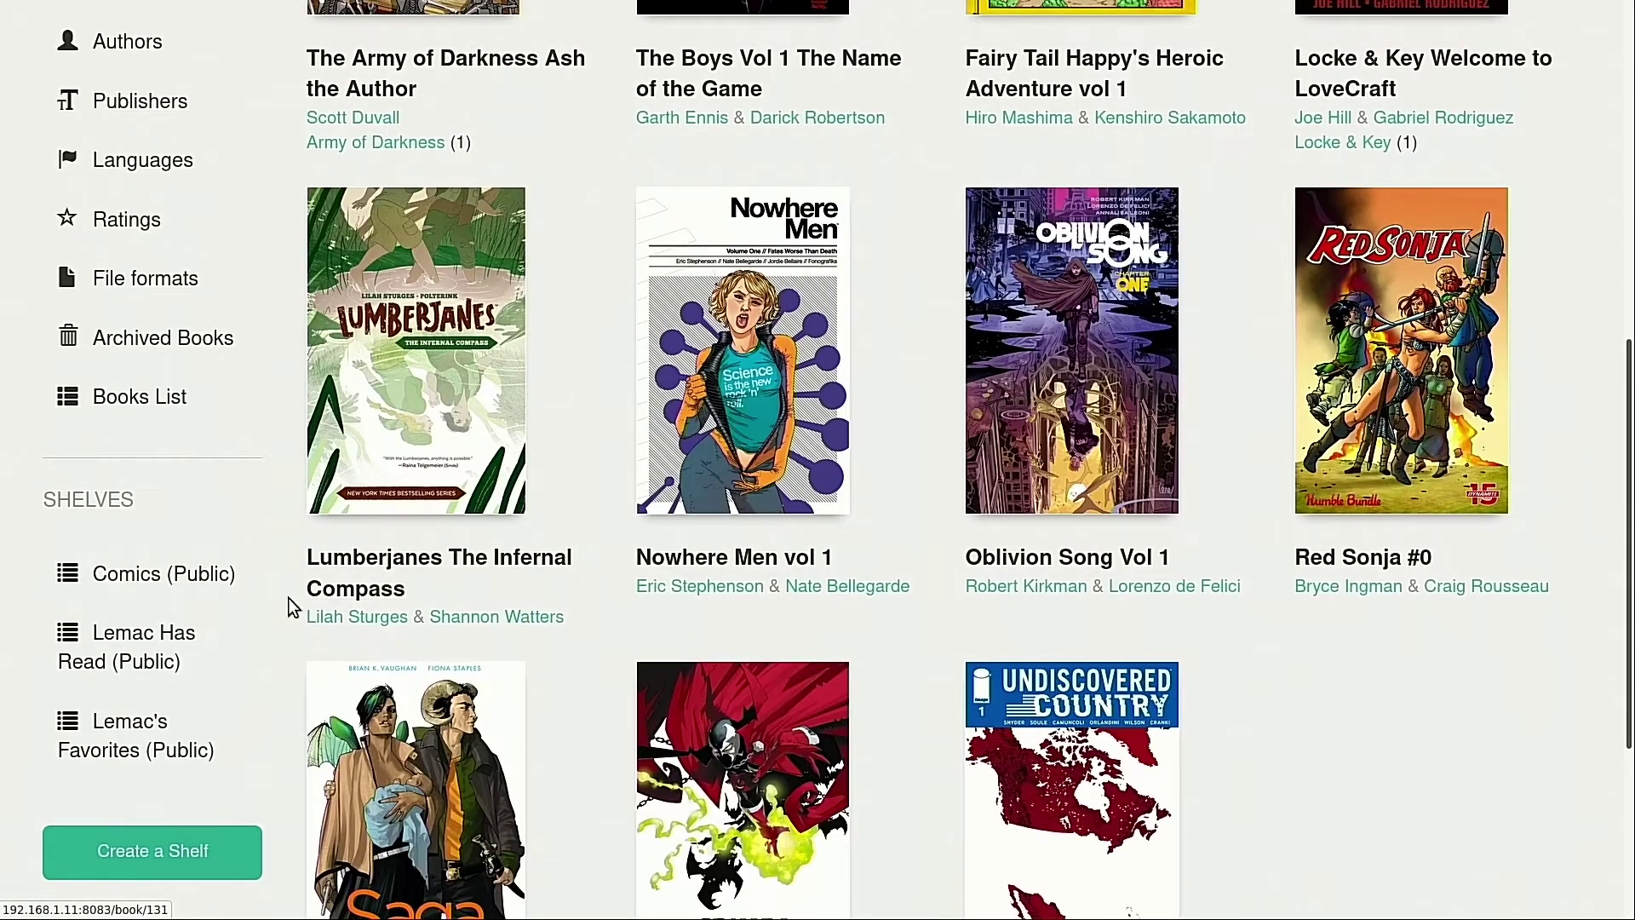
Open the Has Read shelf and browse the books already read
click(130, 641)
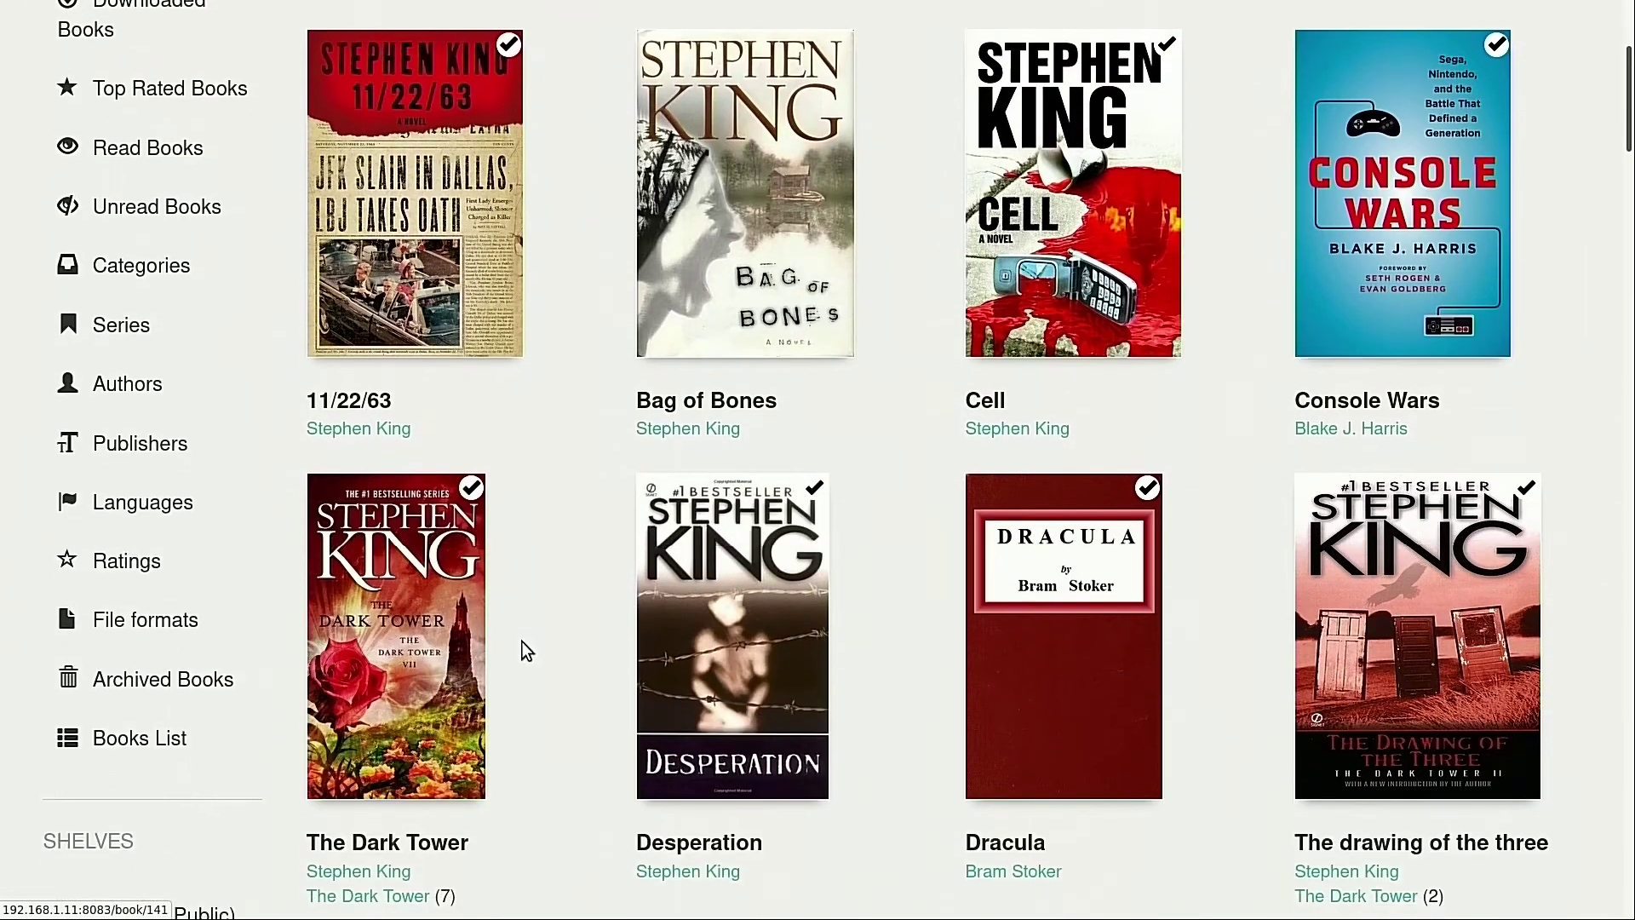
scroll(522, 642, down, 9)
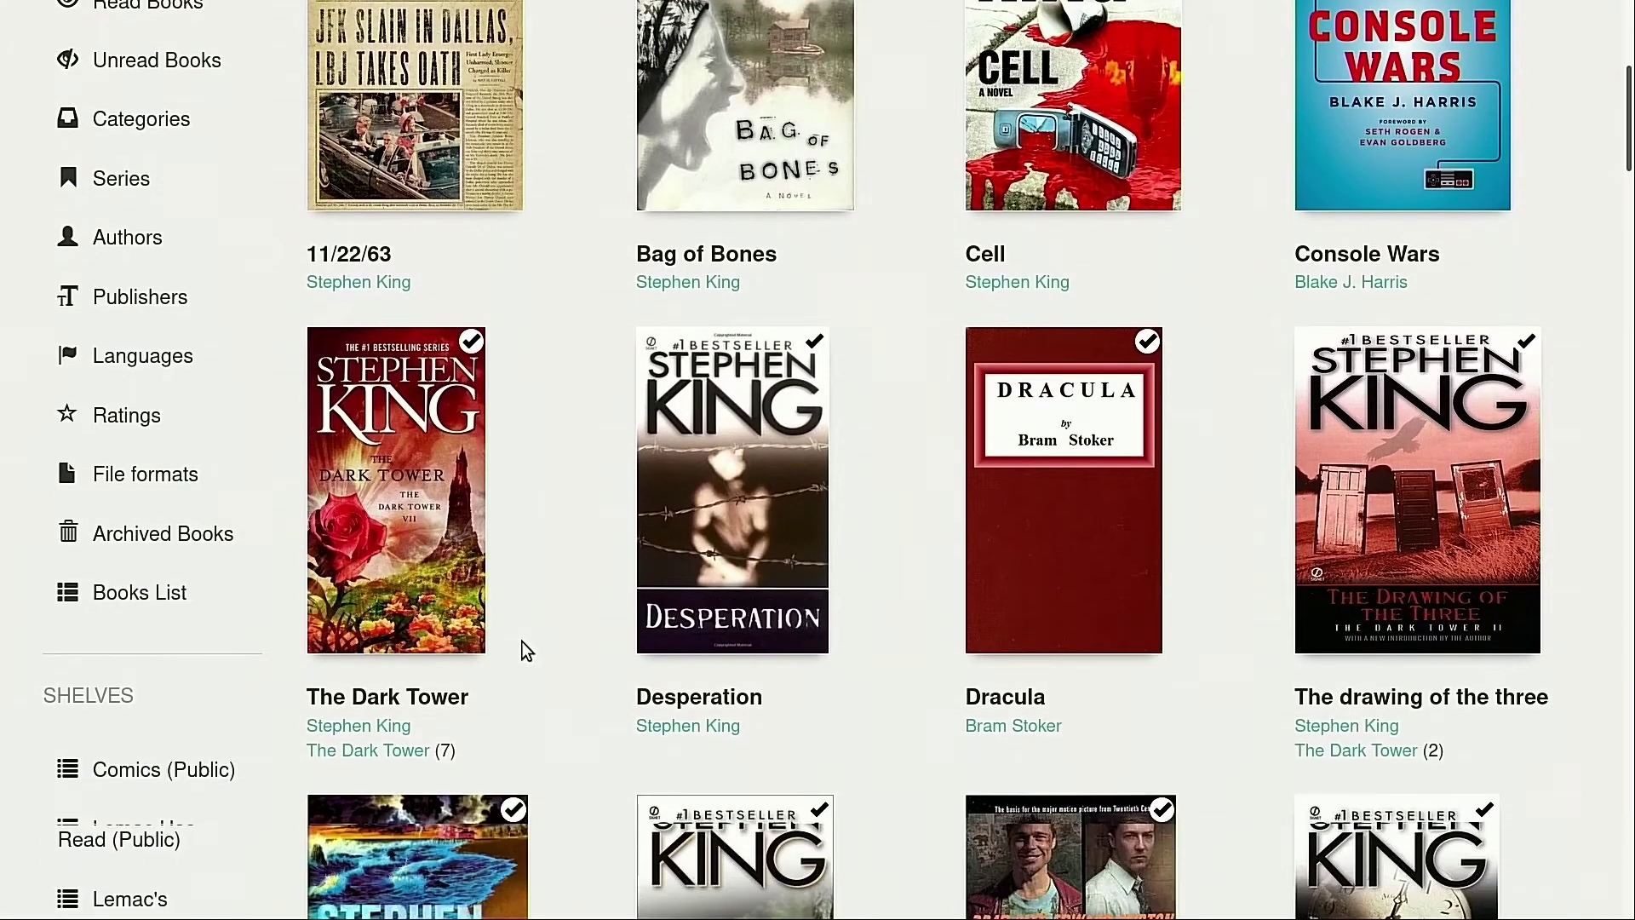
scroll(522, 645, down, 2)
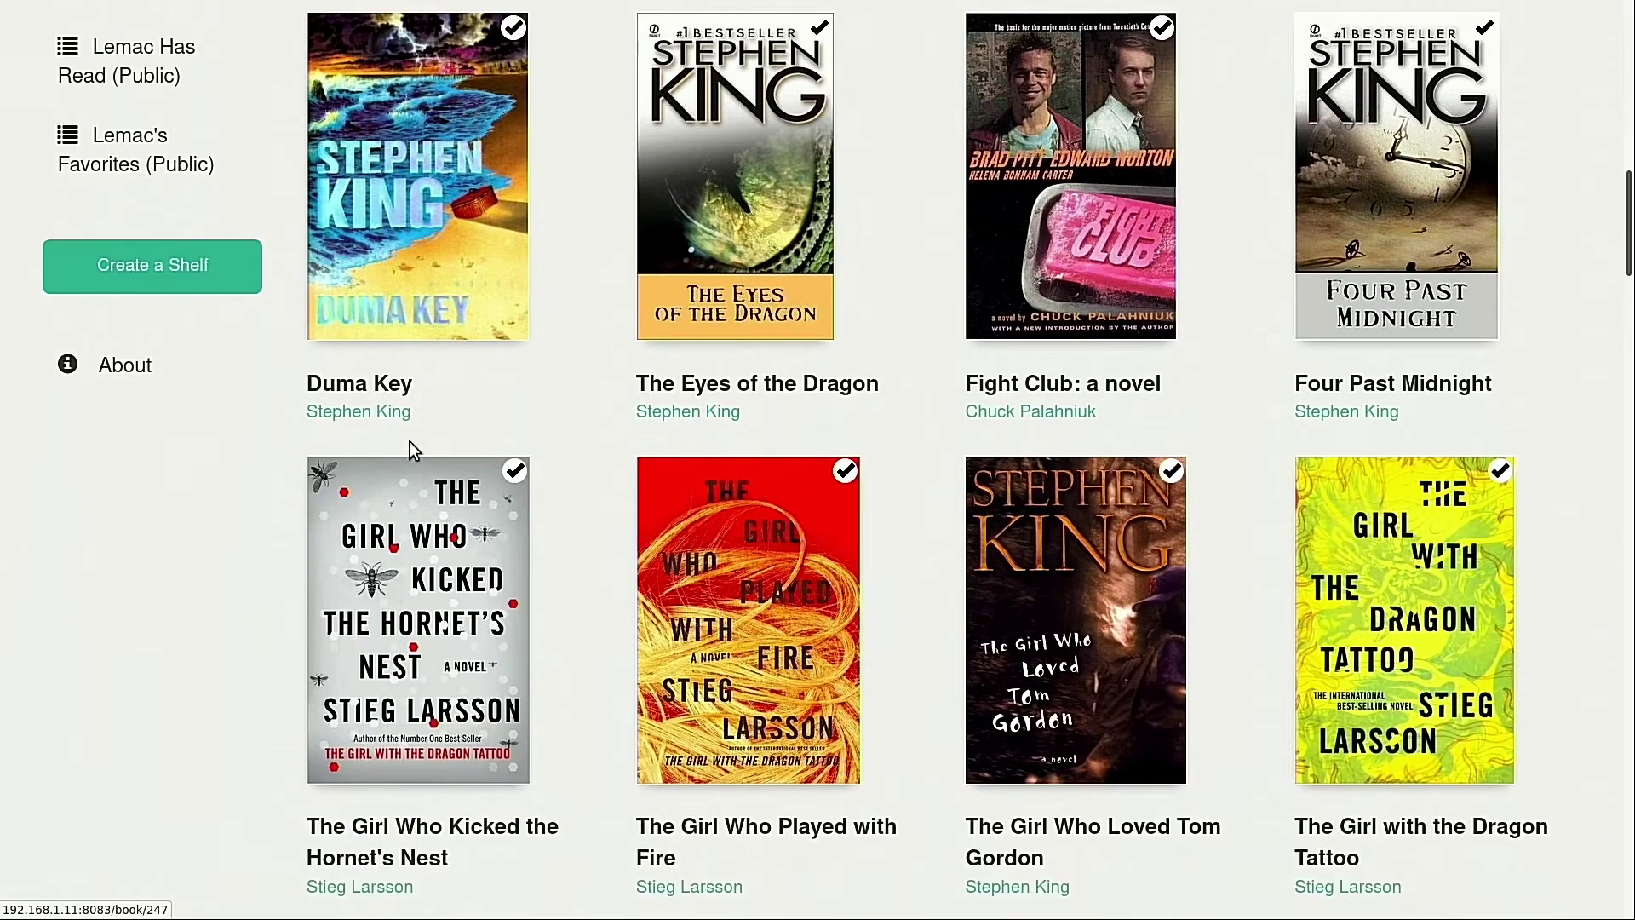
Open Lemac's Favorites shelf and scroll through its books, including The Way of Kings and Fight Club
click(129, 167)
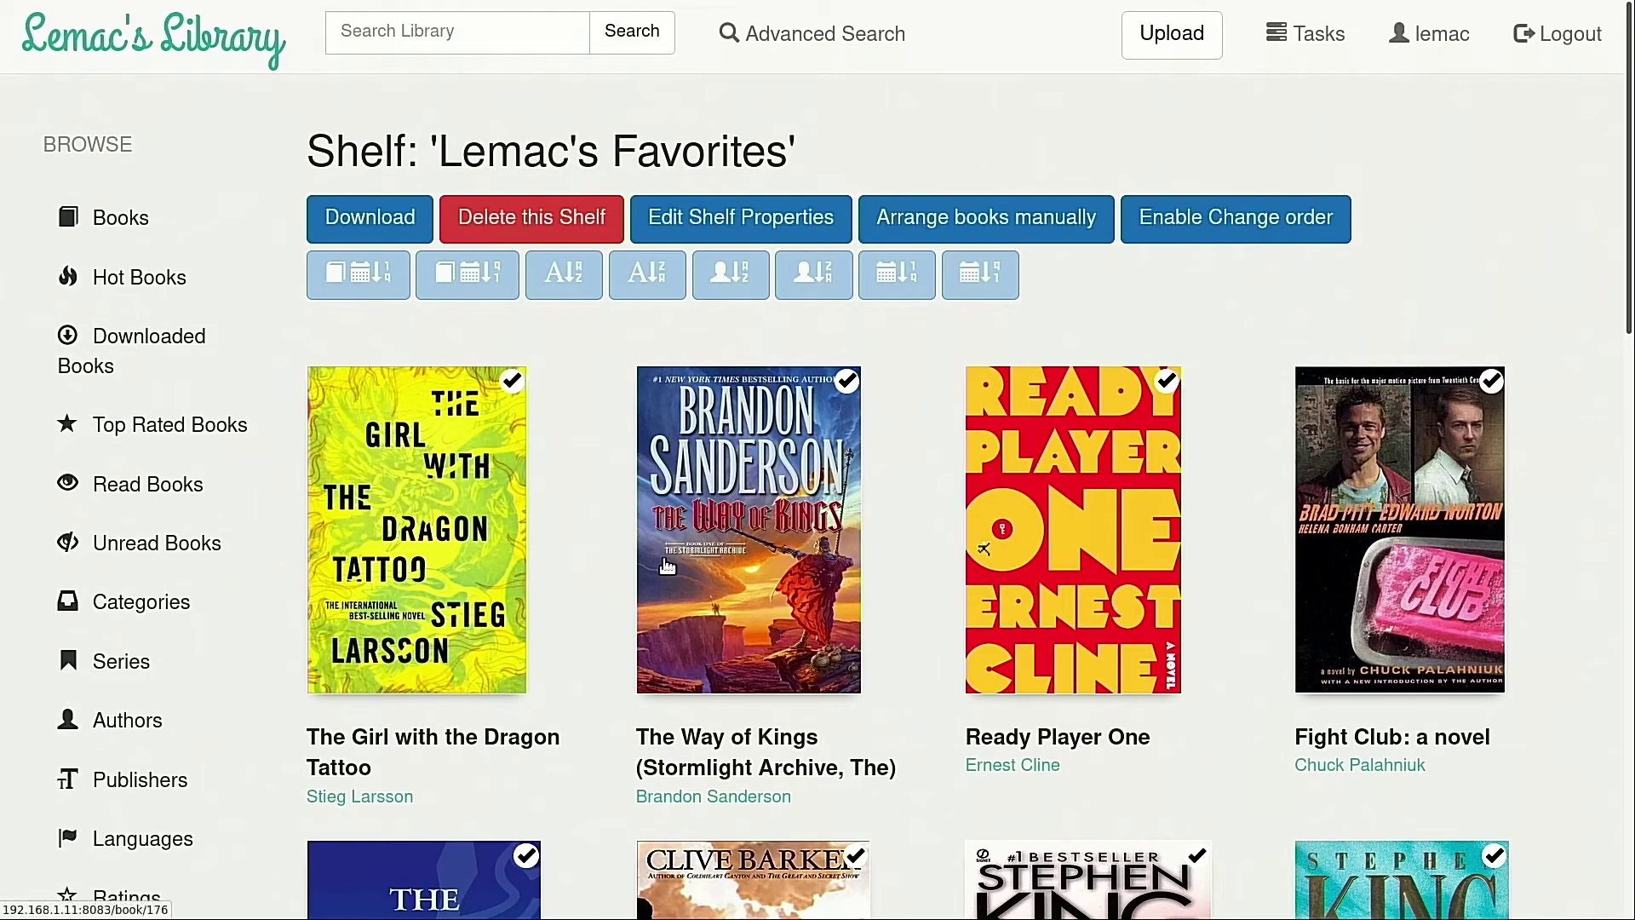
scroll(626, 601, down, 2)
scroll(621, 613, down, 1)
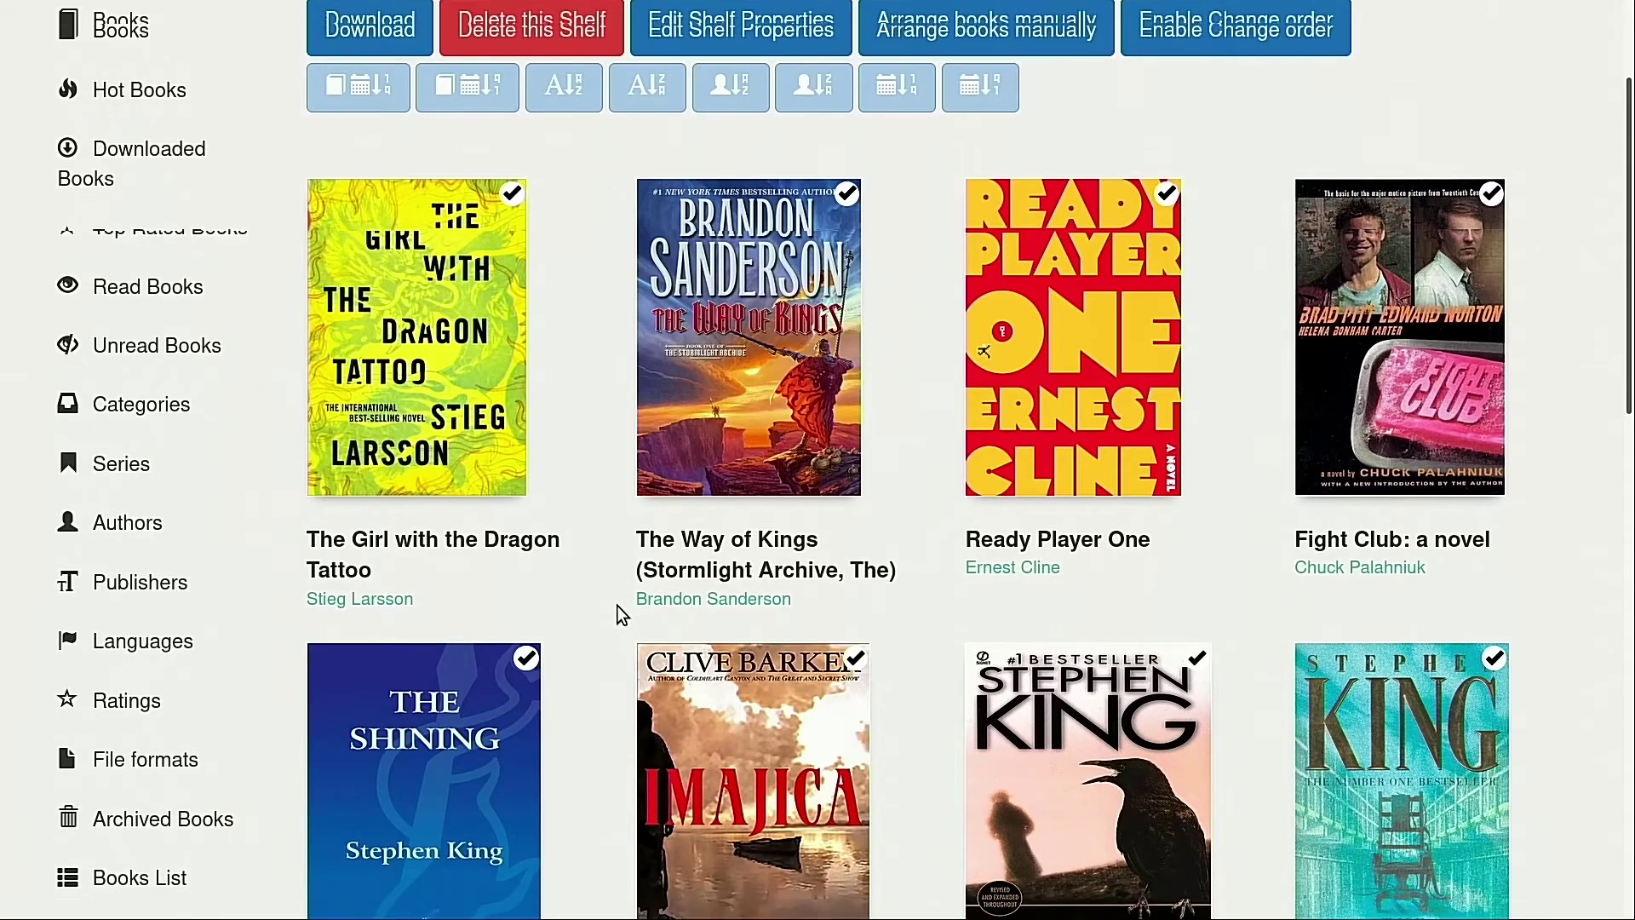
scroll(617, 604, down, 9)
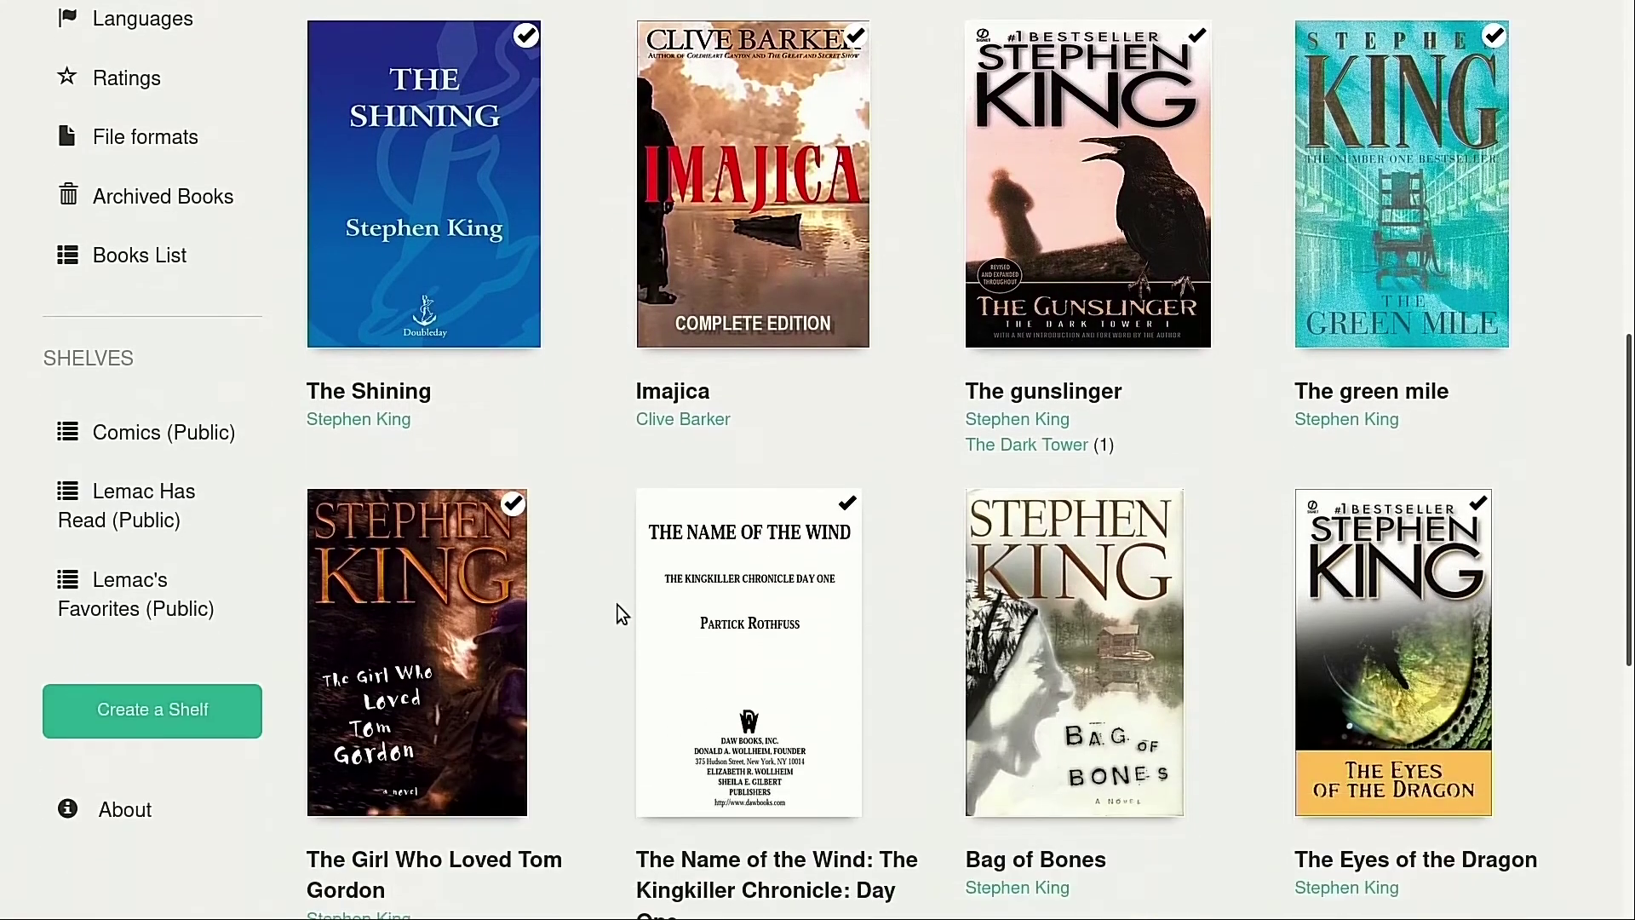
scroll(616, 606, down, 5)
scroll(616, 596, up, 10)
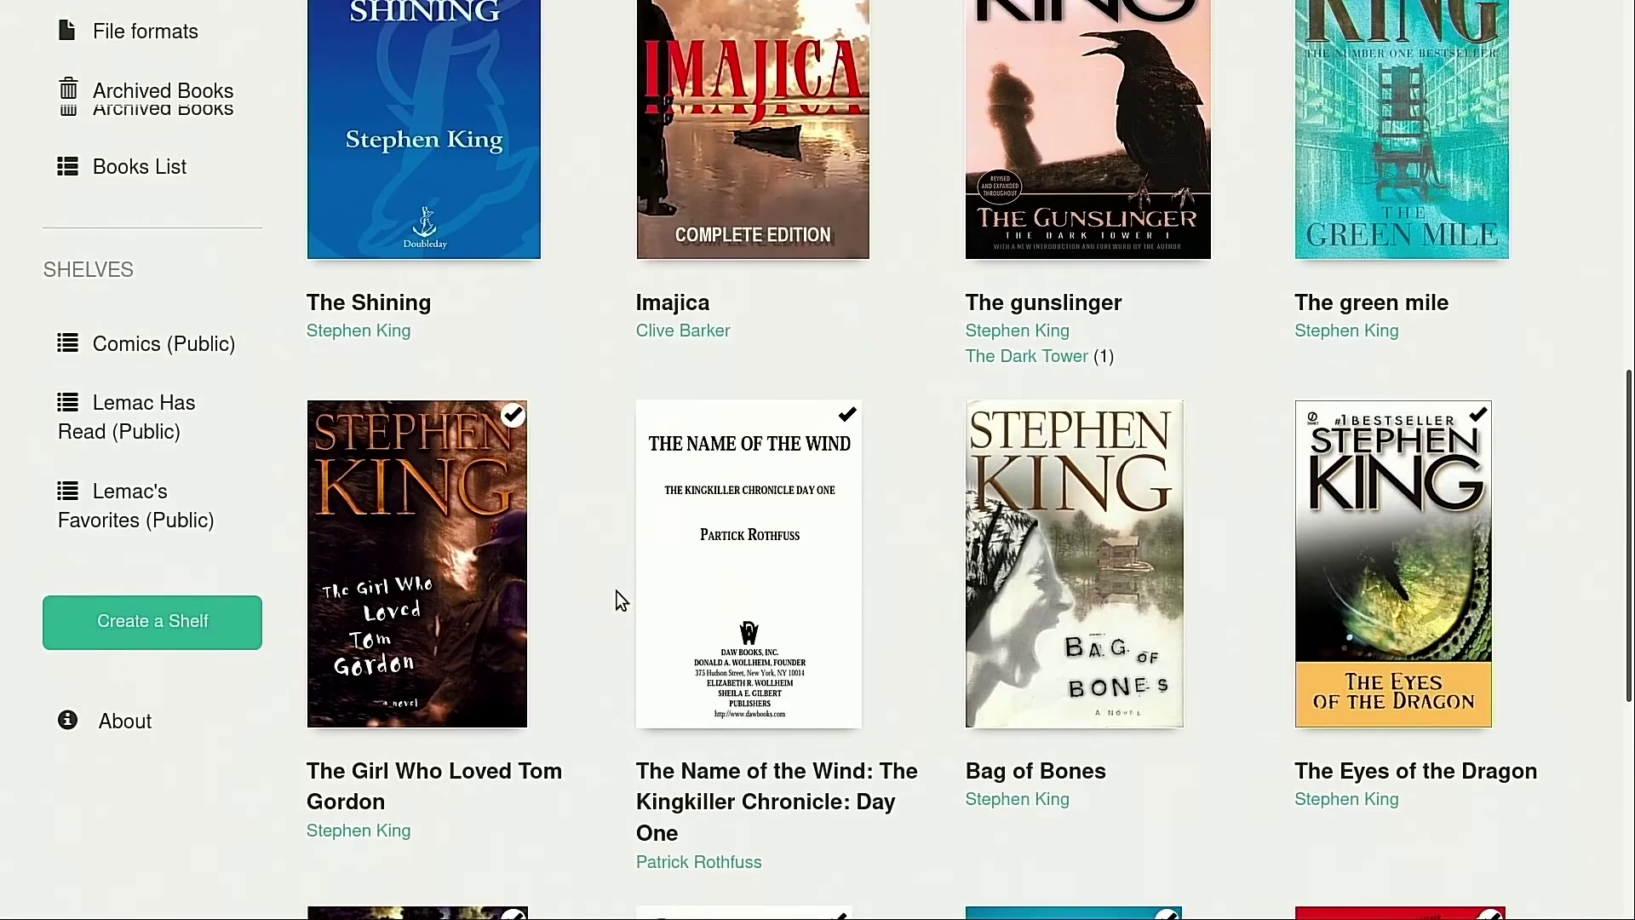
scroll(616, 590, up, 2)
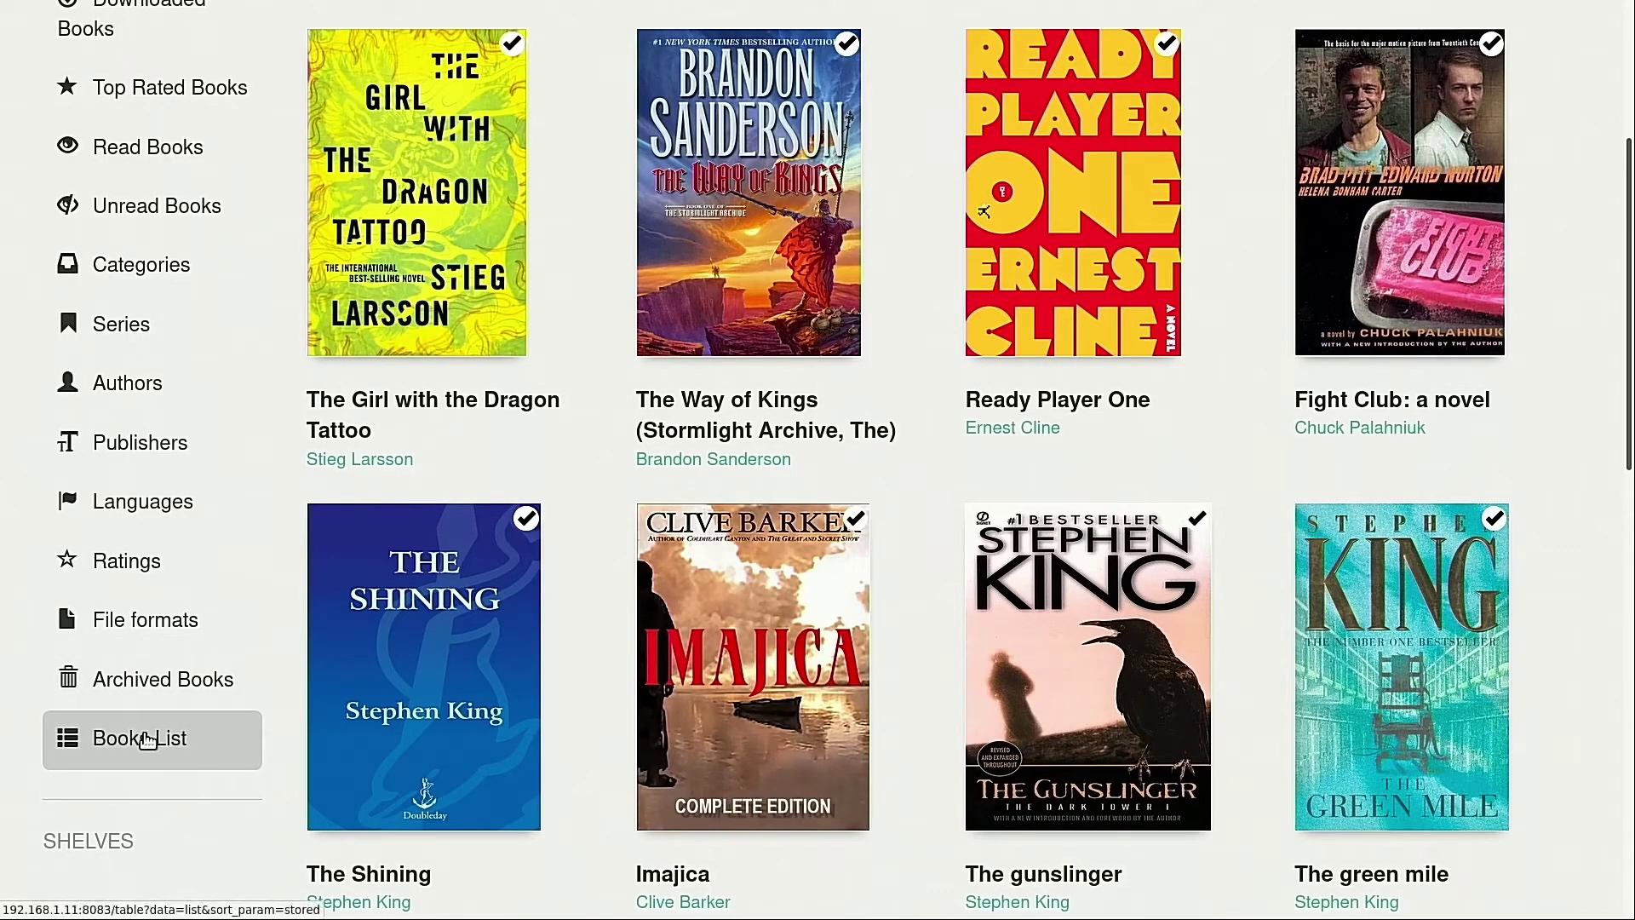
Open the Books List table and filter it by 'tech' to show titles like Learn Azure in a Month of Lunches
click(139, 737)
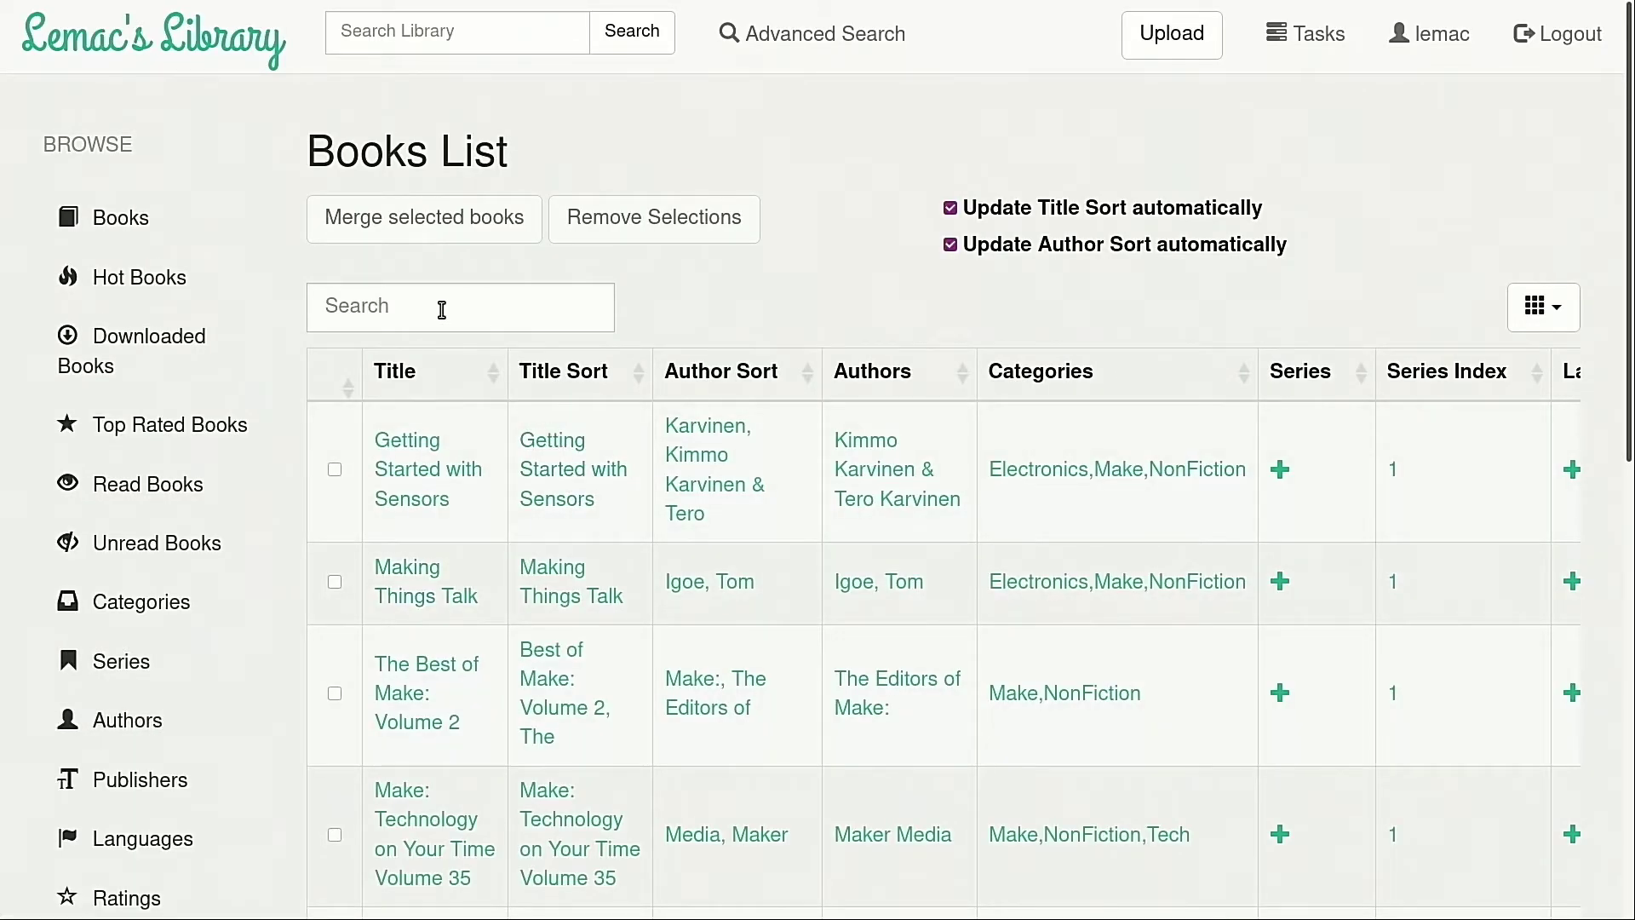
click(430, 308)
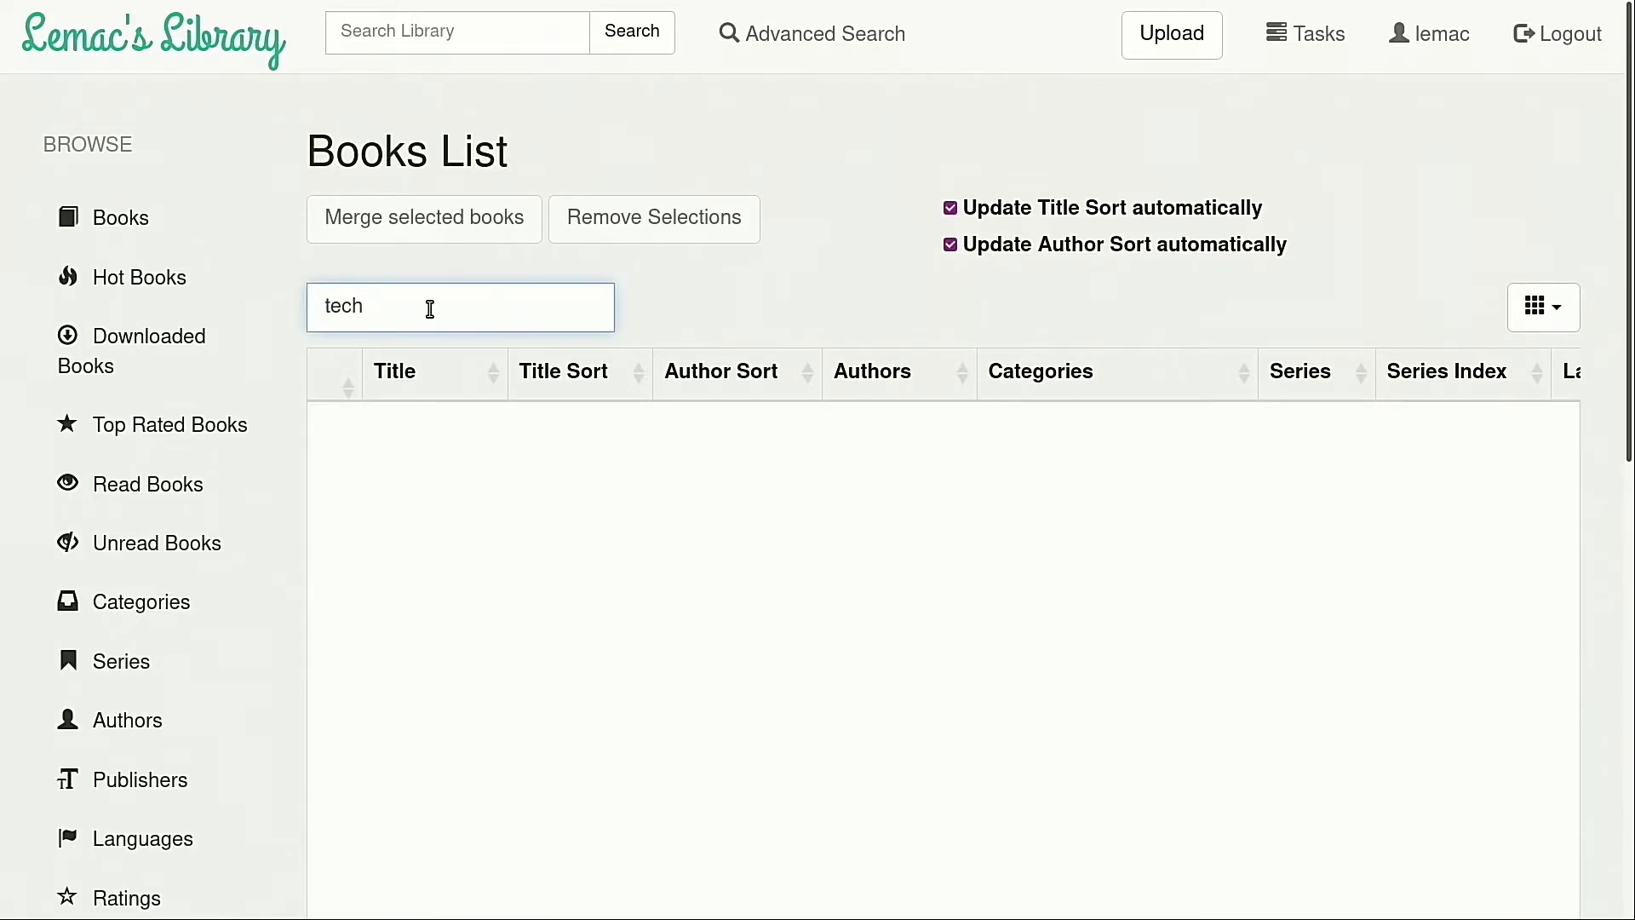
scroll(934, 464, down, 5)
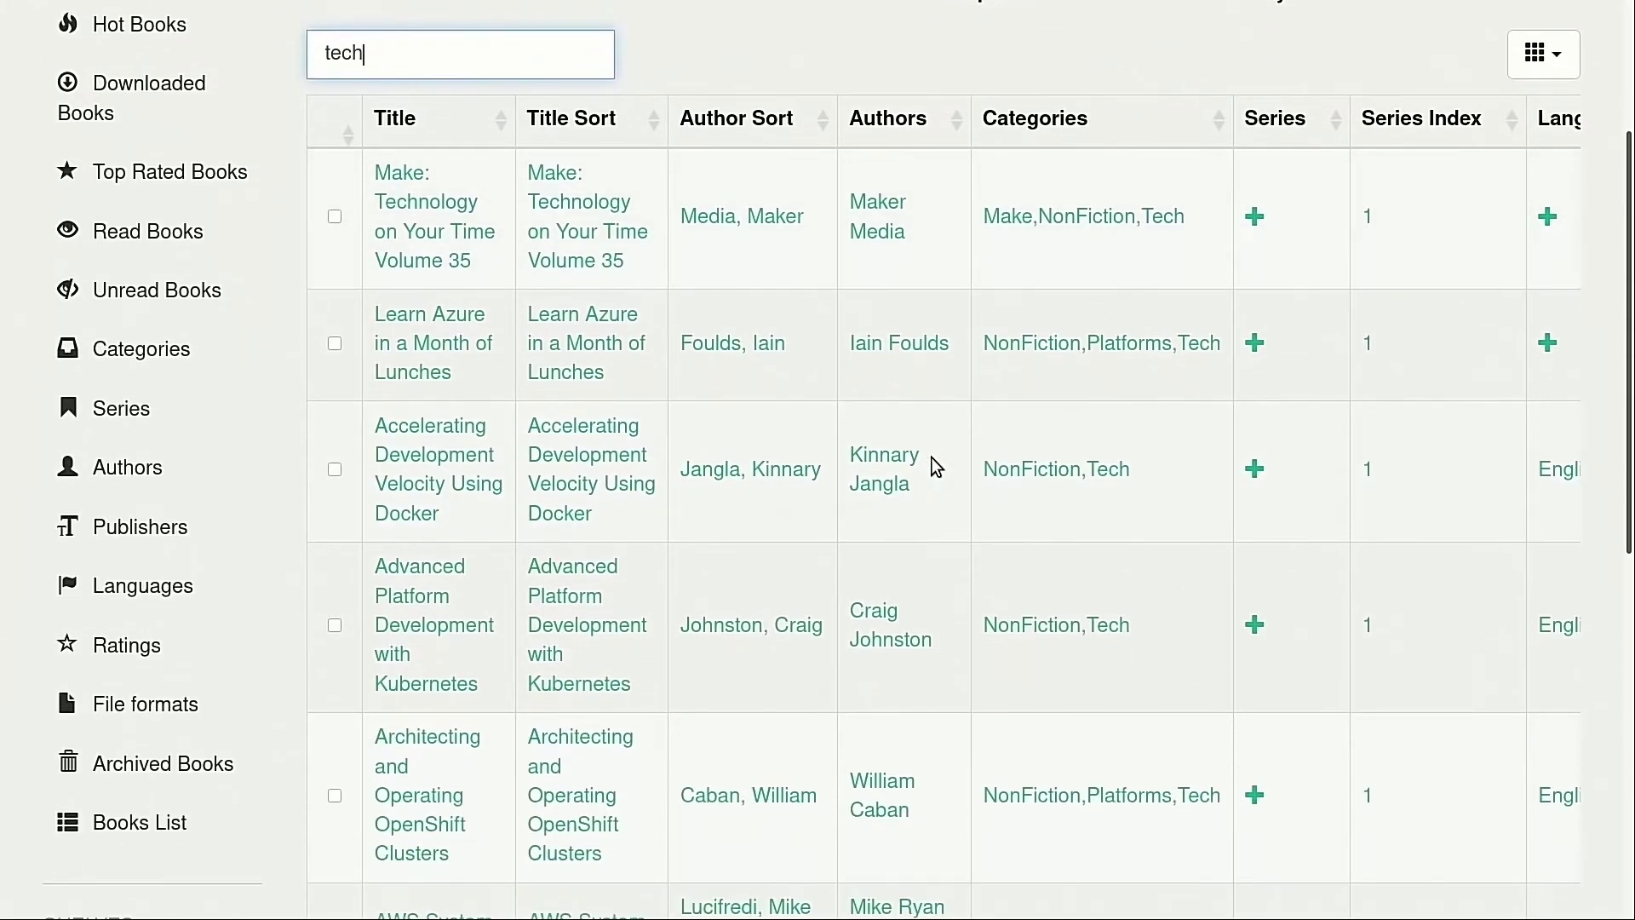
scroll(934, 464, up, 5)
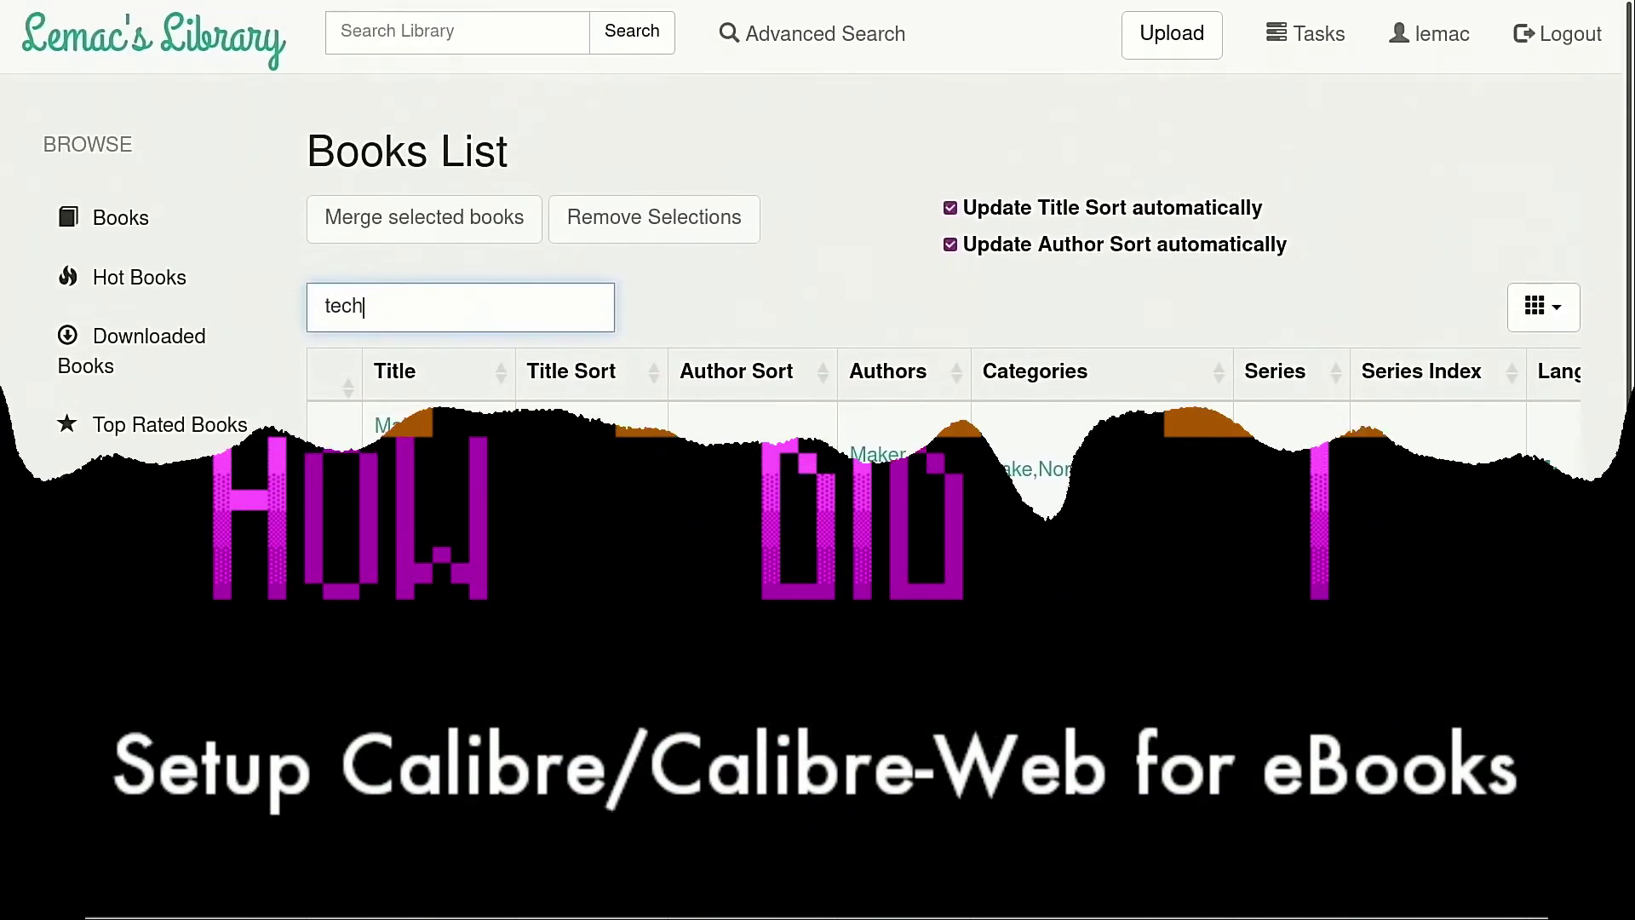